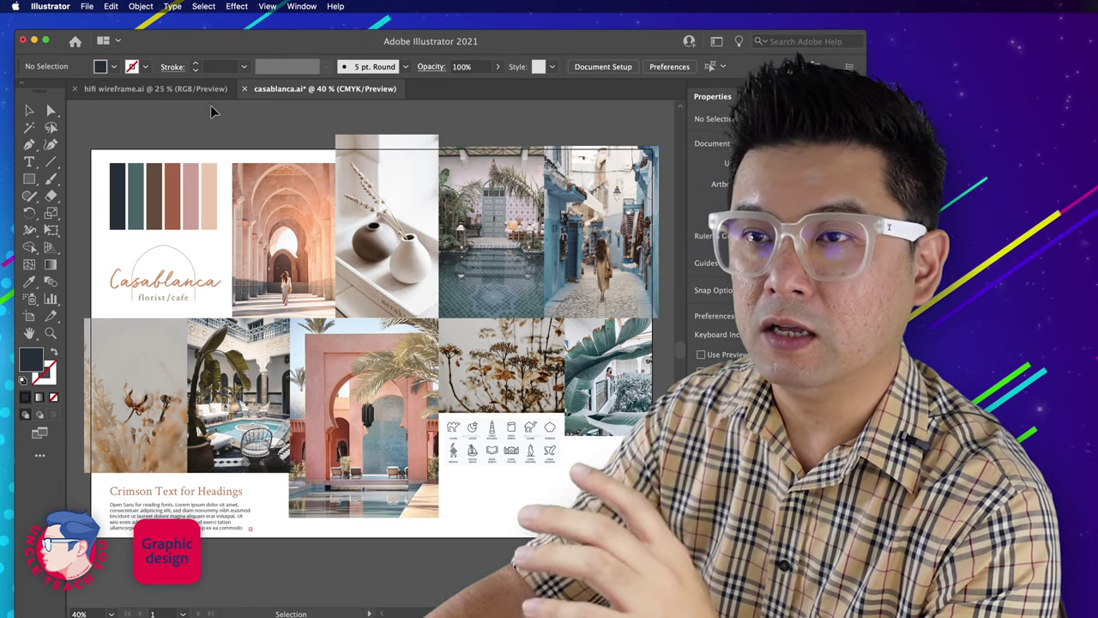
# Step: Copy the colour palette, Casablanca logo and heading and body text samples from the casablanca.ai mood board
pyautogui.click(202, 88)
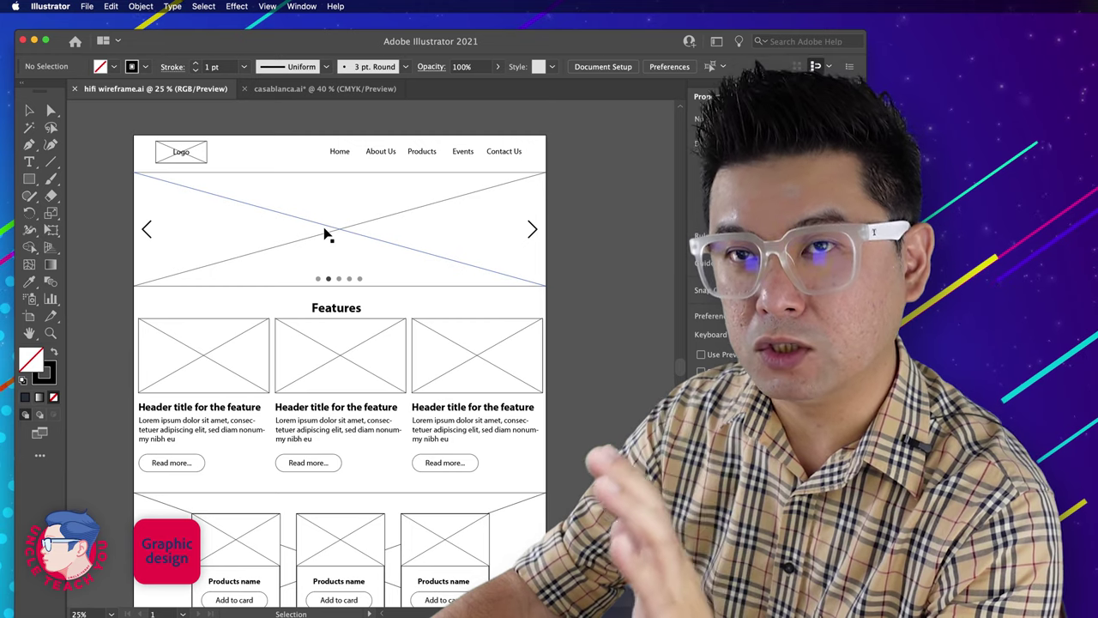
pyautogui.click(329, 90)
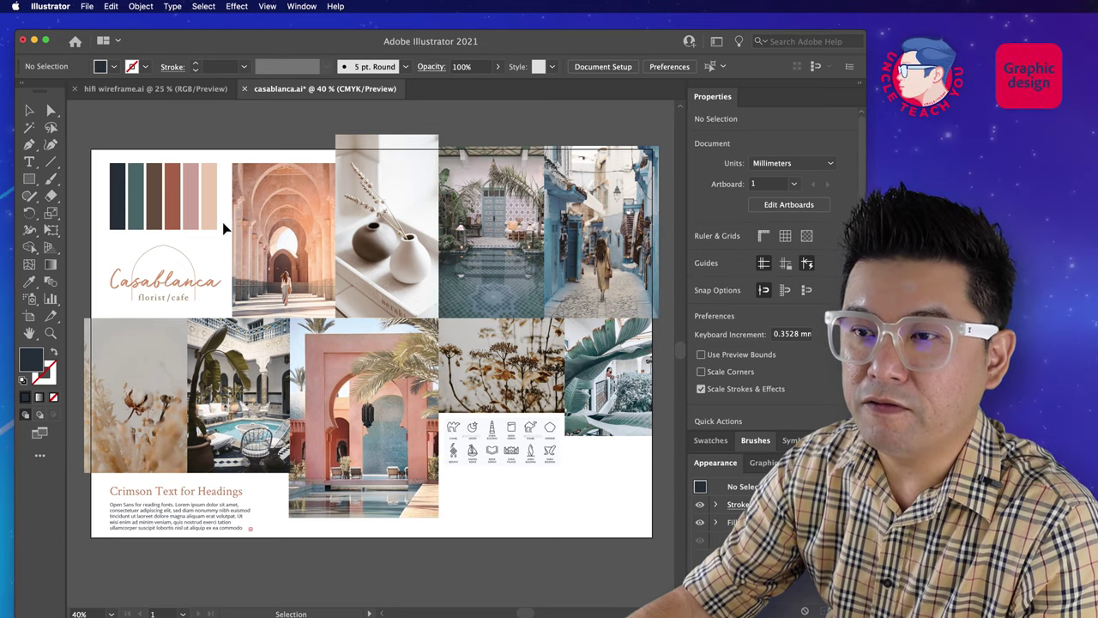
pyautogui.click(206, 206)
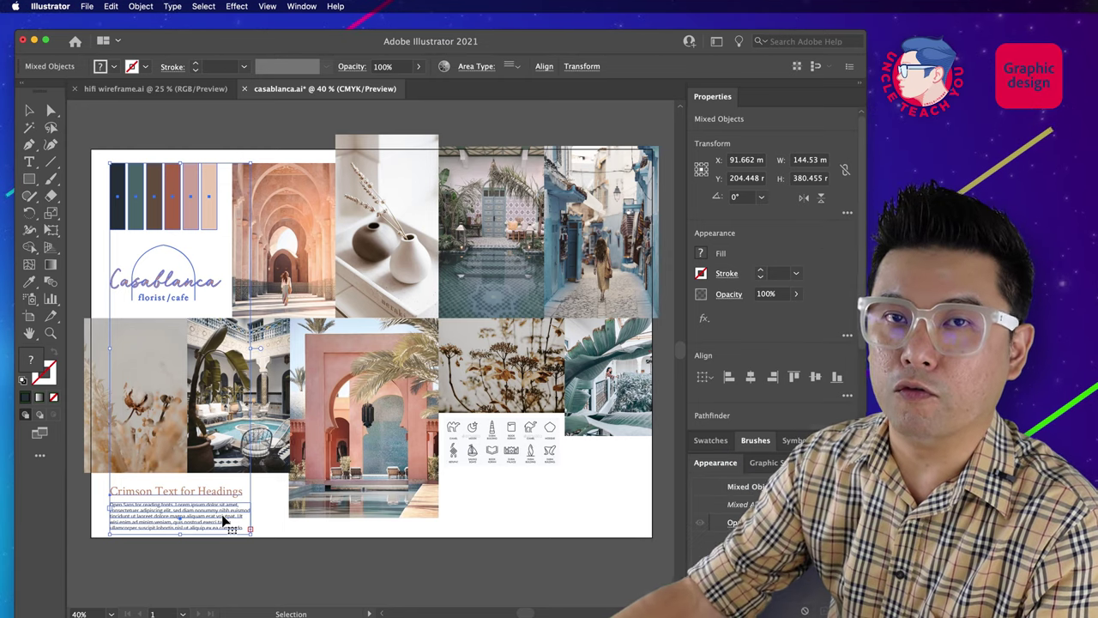
pyautogui.rightClick(205, 223)
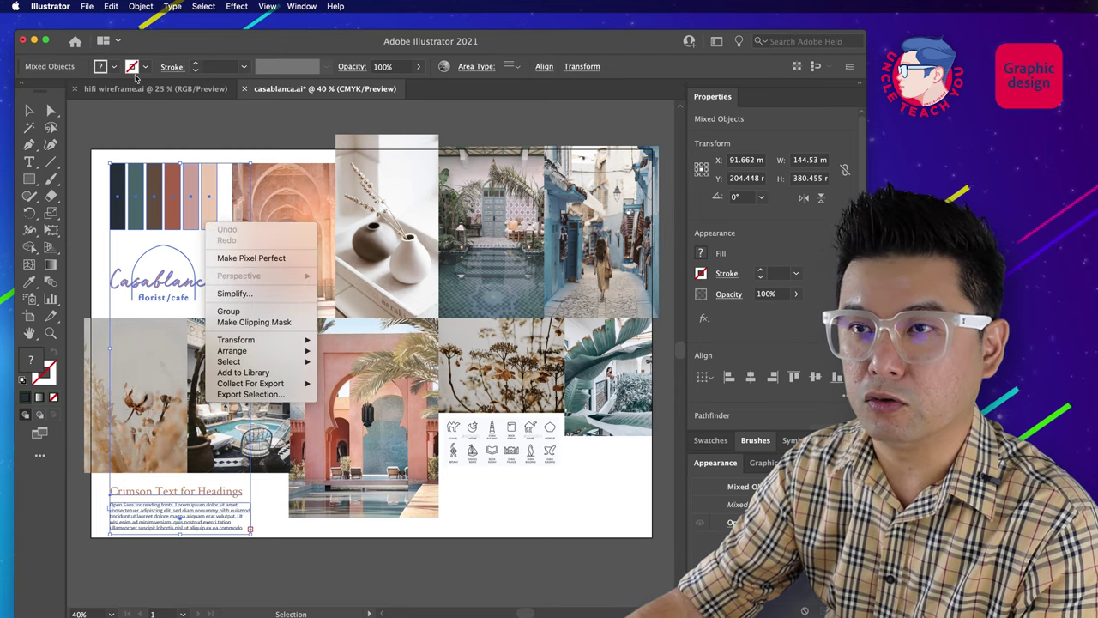
pyautogui.click(111, 10)
pyautogui.click(112, 8)
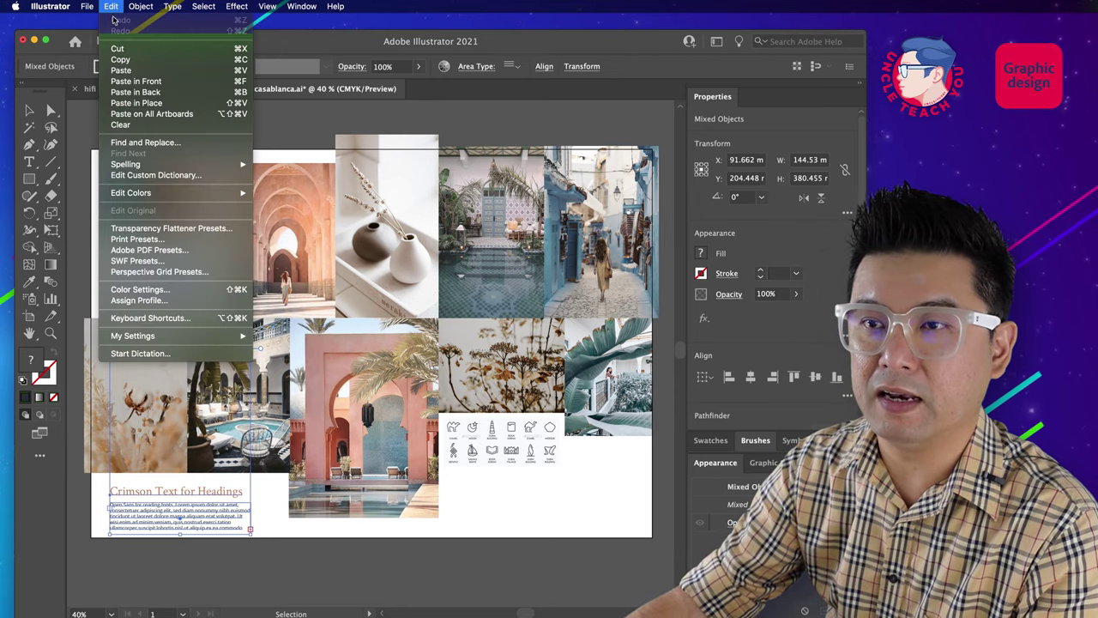
pyautogui.click(122, 61)
# Step: Paste the copied brand elements into hifi wireframe.ai and place them on the canvas beside the artboard
pyautogui.click(138, 88)
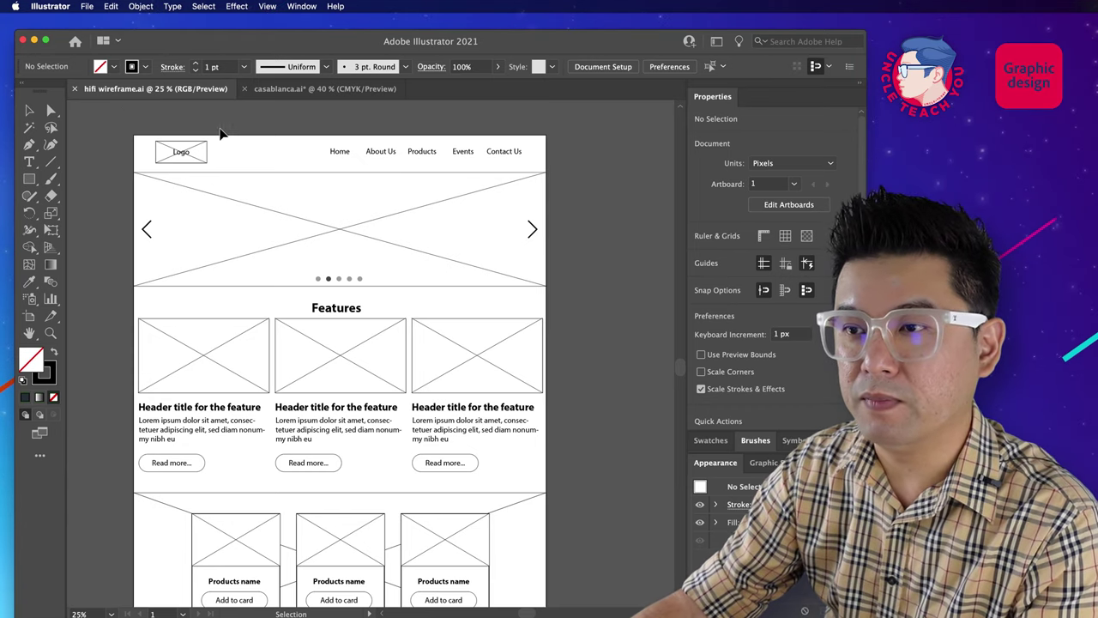
pyautogui.press('super+v')
pyautogui.moveTo(401, 279); pyautogui.dragTo(639, 270)
pyautogui.click(626, 360)
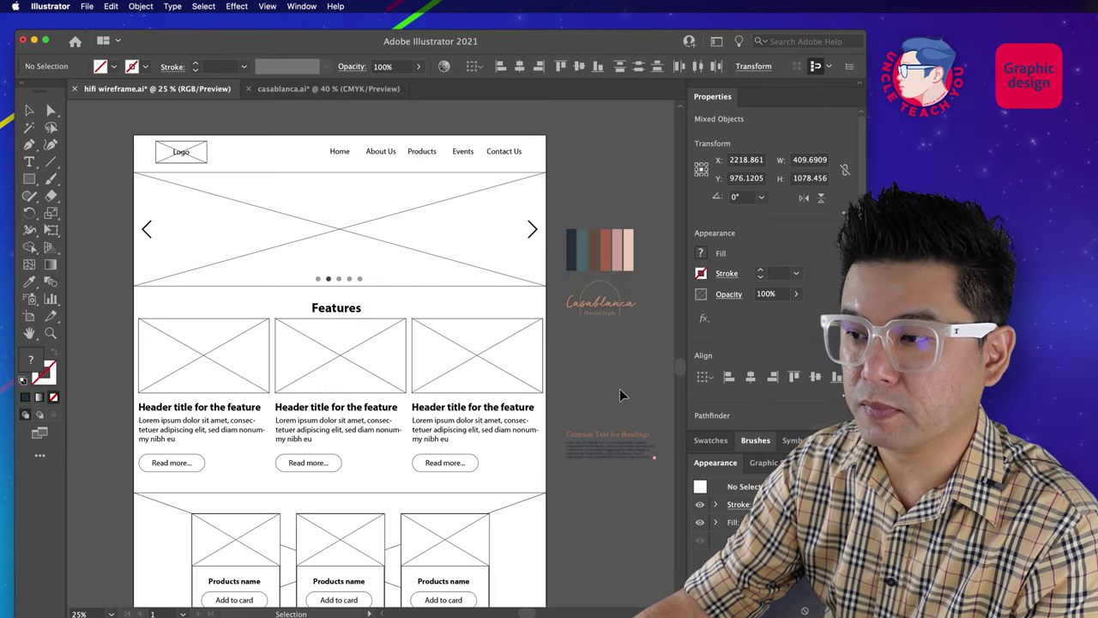
# Step: Replace the wireframe's logo placeholder in the header with the Casablanca florist/cafe logo
pyautogui.click(197, 163)
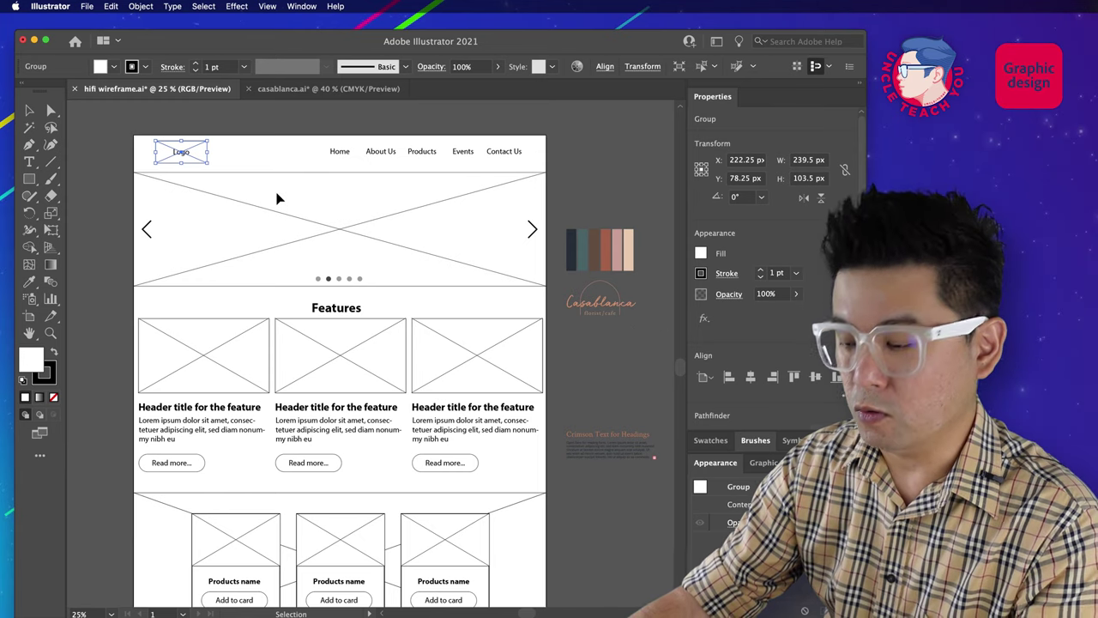
pyautogui.press('Delete')
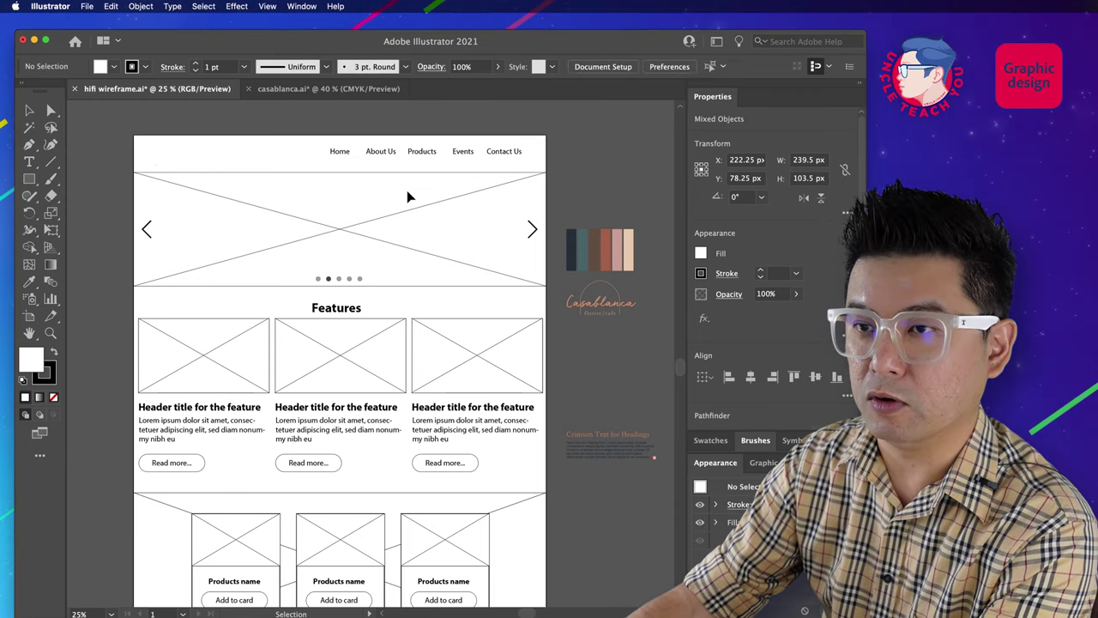
pyautogui.click(605, 307)
pyautogui.moveTo(603, 309); pyautogui.dragTo(201, 154)
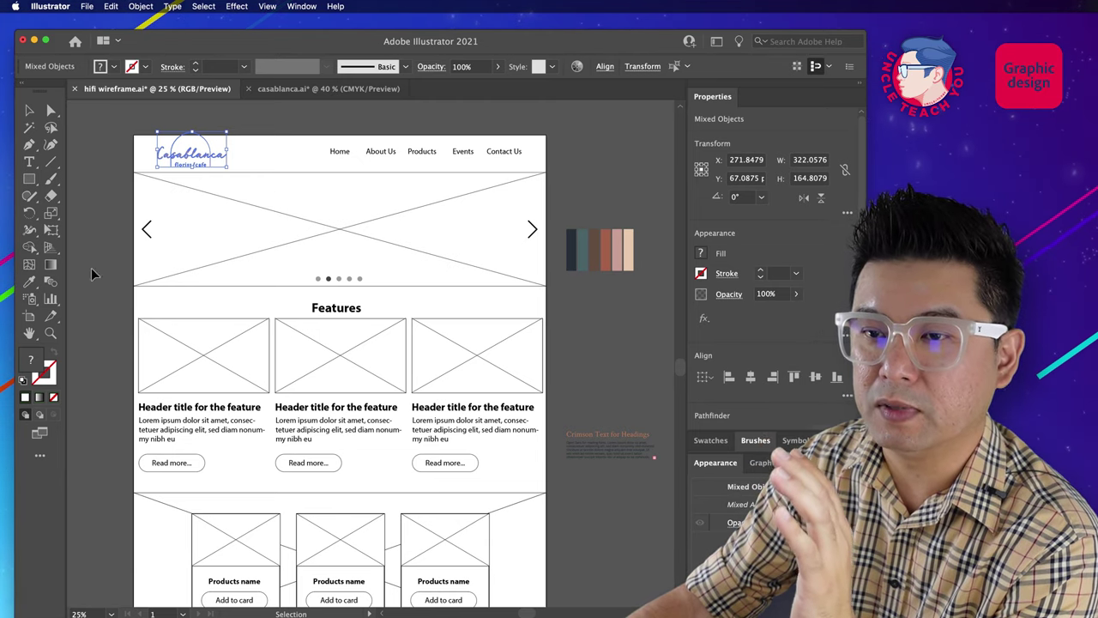
# Step: Extend the artboard's top edge upward to make the artboard 2897 px tall
pyautogui.click(30, 315)
pyautogui.moveTo(339, 135); pyautogui.dragTo(338, 123)
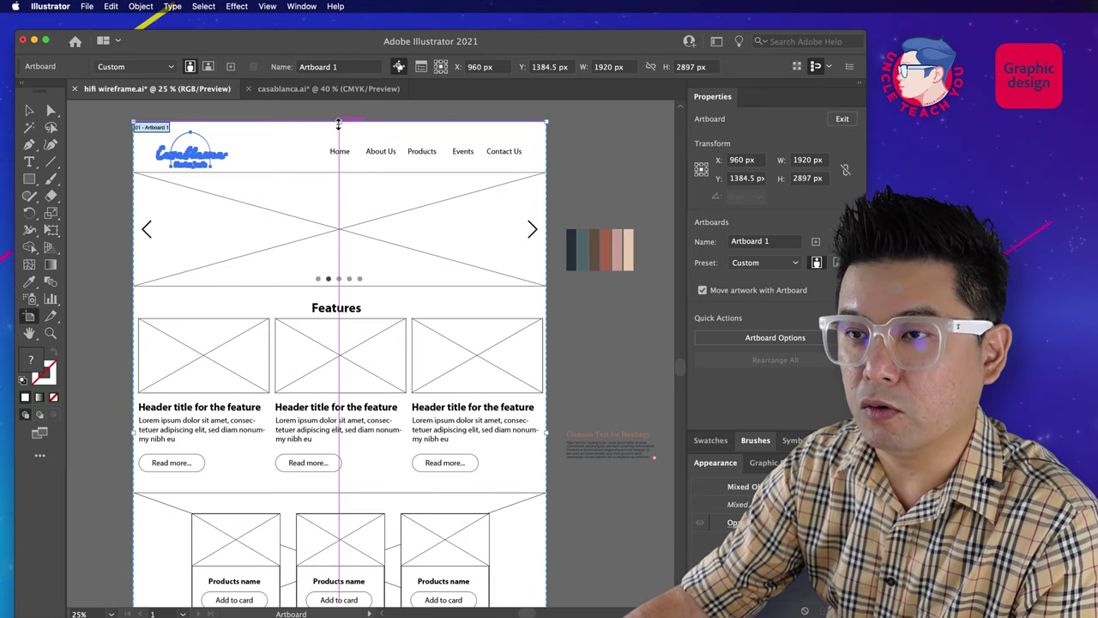
# Step: Enlarge the header logo to about 349 by 179 px and reposition it within the taller header
pyautogui.click(29, 110)
pyautogui.click(196, 151)
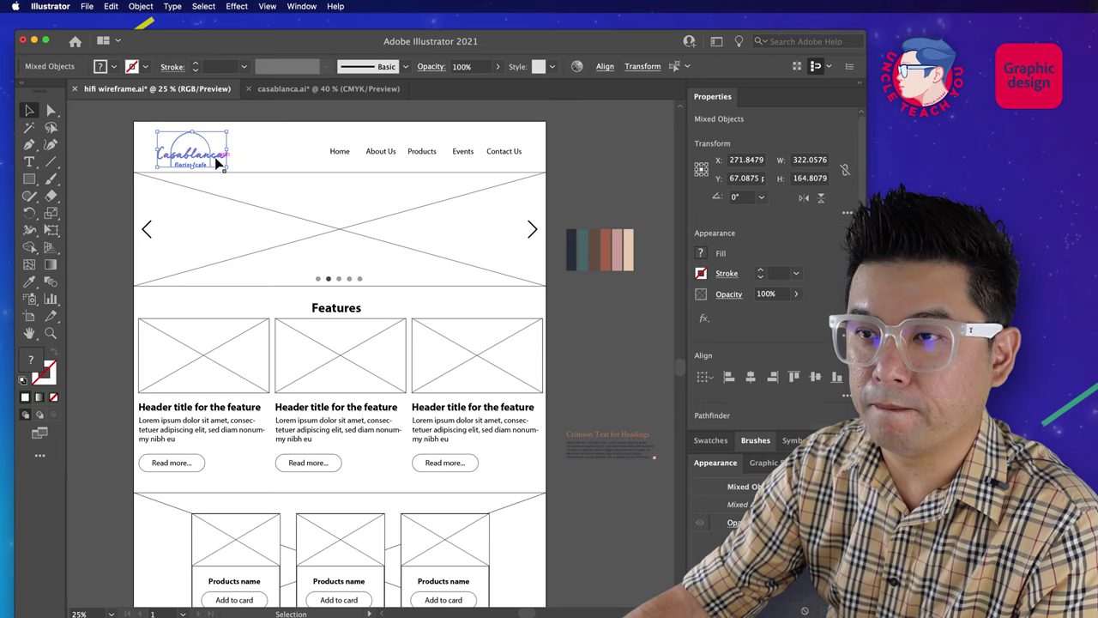
pyautogui.moveTo(219, 163); pyautogui.dragTo(245, 171)
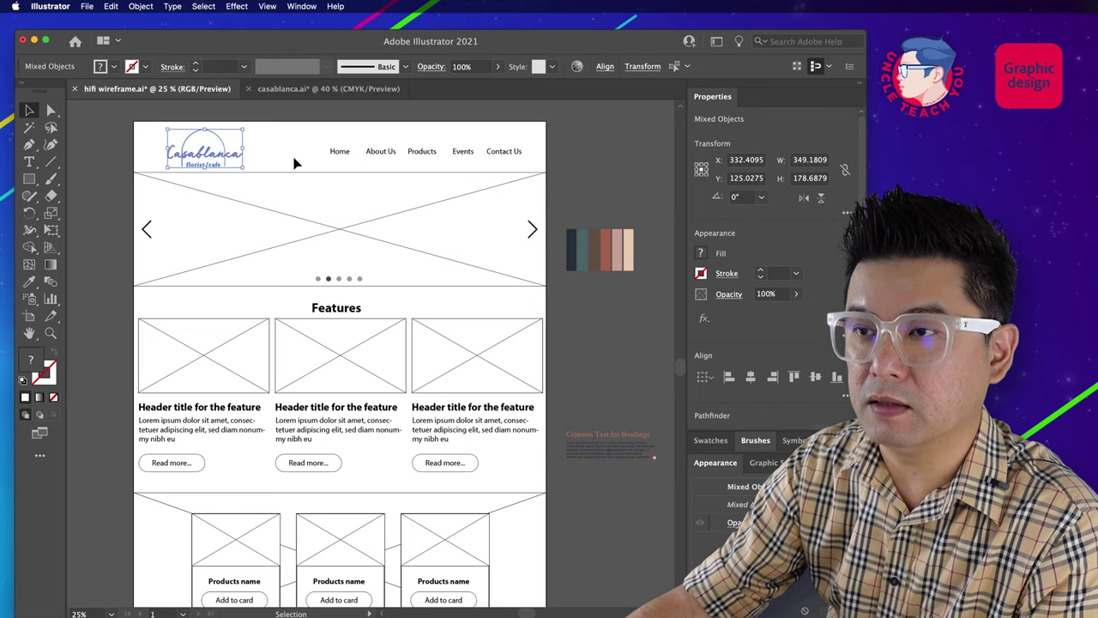
pyautogui.click(284, 156)
# Step: Apply the sample heading's Crimson Text style to the navigation links, with SemiBold weight and centred alignment
pyautogui.moveTo(345, 151); pyautogui.dragTo(518, 159)
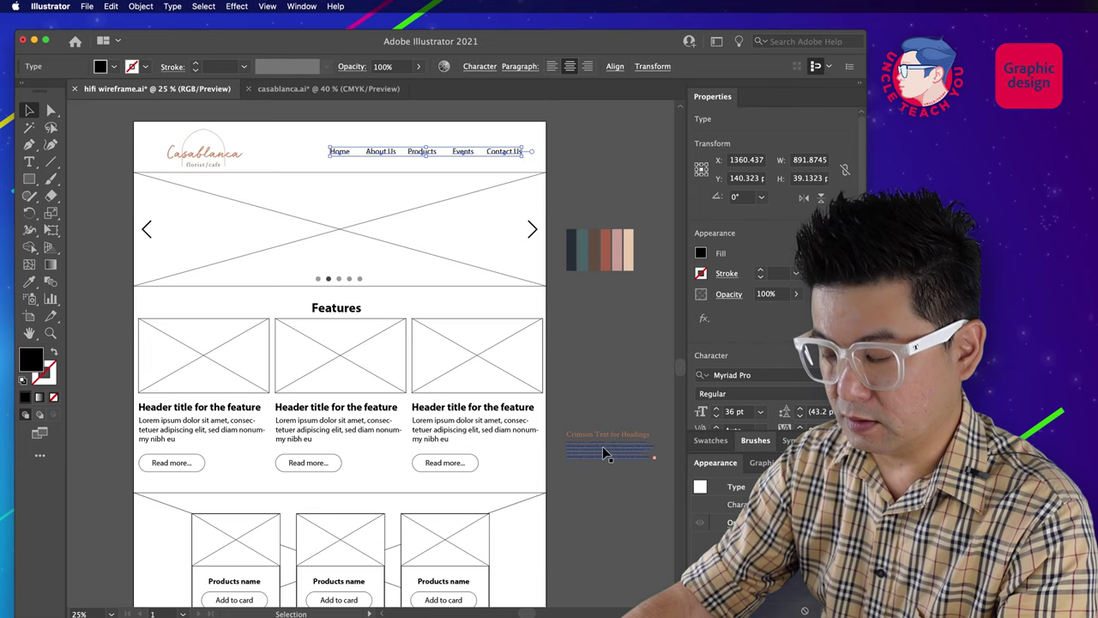
pyautogui.press('i')
pyautogui.click(613, 430)
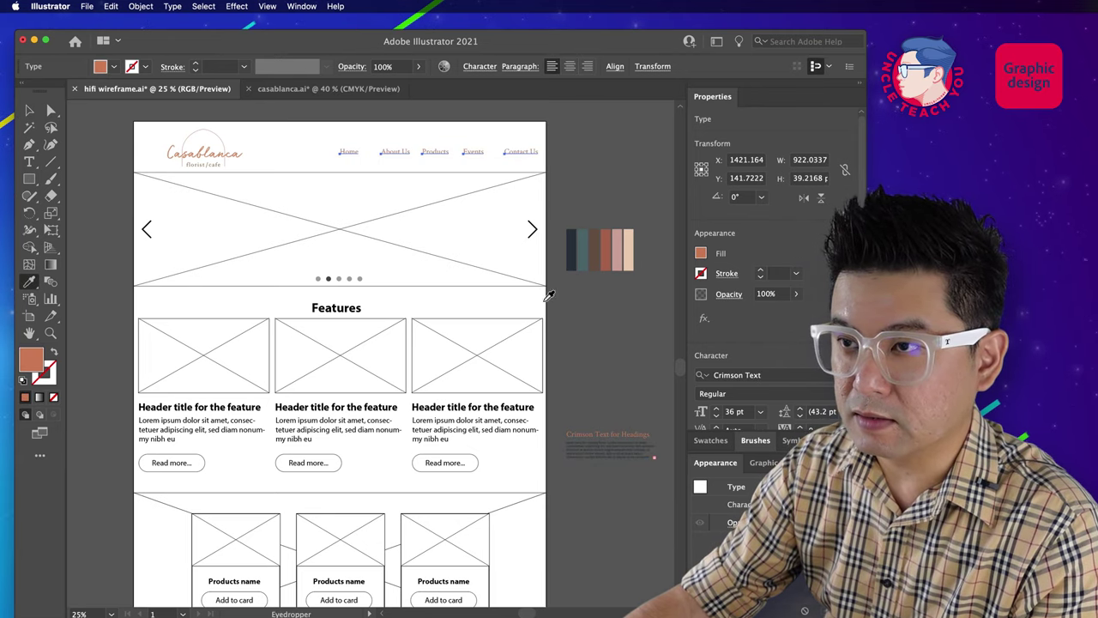
pyautogui.scroll(-2, 755, 343)
pyautogui.click(755, 341)
pyautogui.click(730, 389)
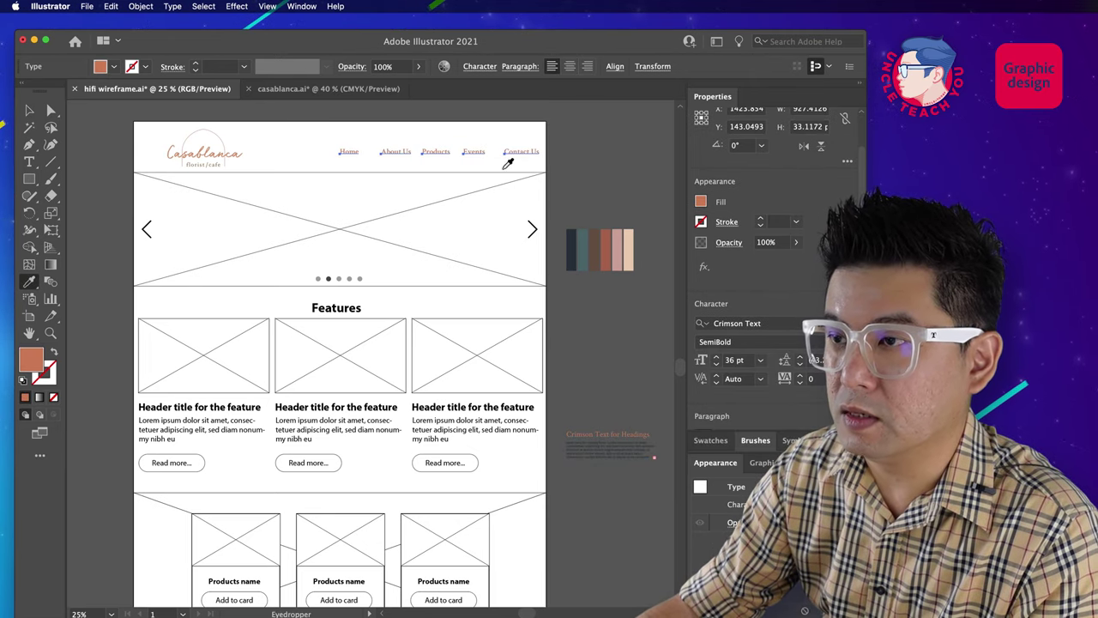
pyautogui.press('super+shift+a')
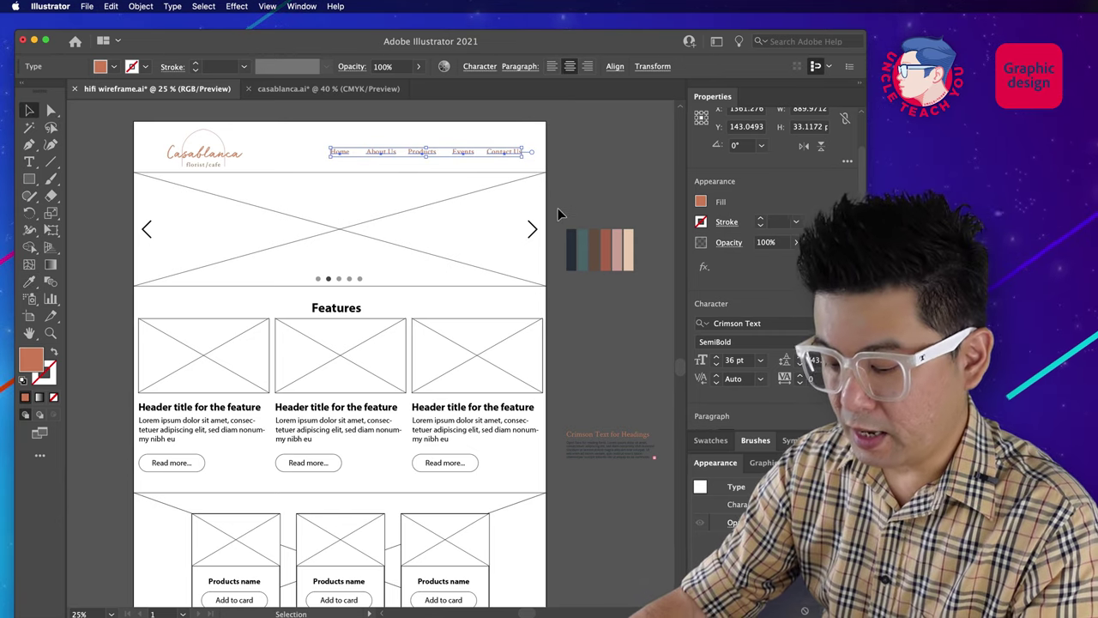
# Step: Recolour the navigation links with the teal swatch sampled from the pasted palette
pyautogui.press('i')
pyautogui.click(582, 239)
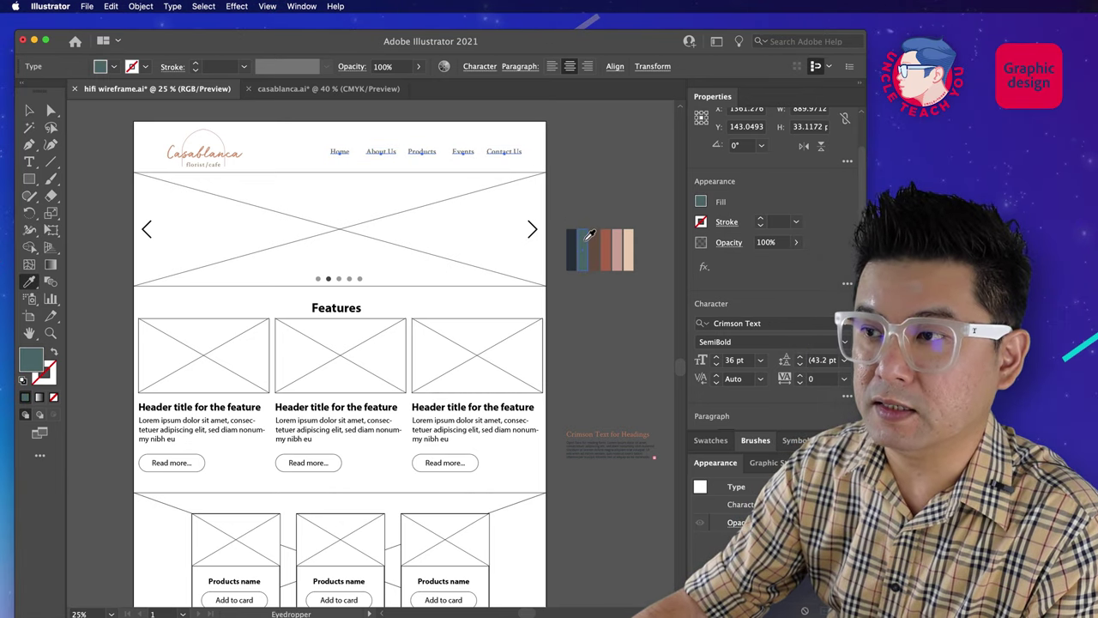
pyautogui.press('super+shift+a')
pyautogui.press('v')
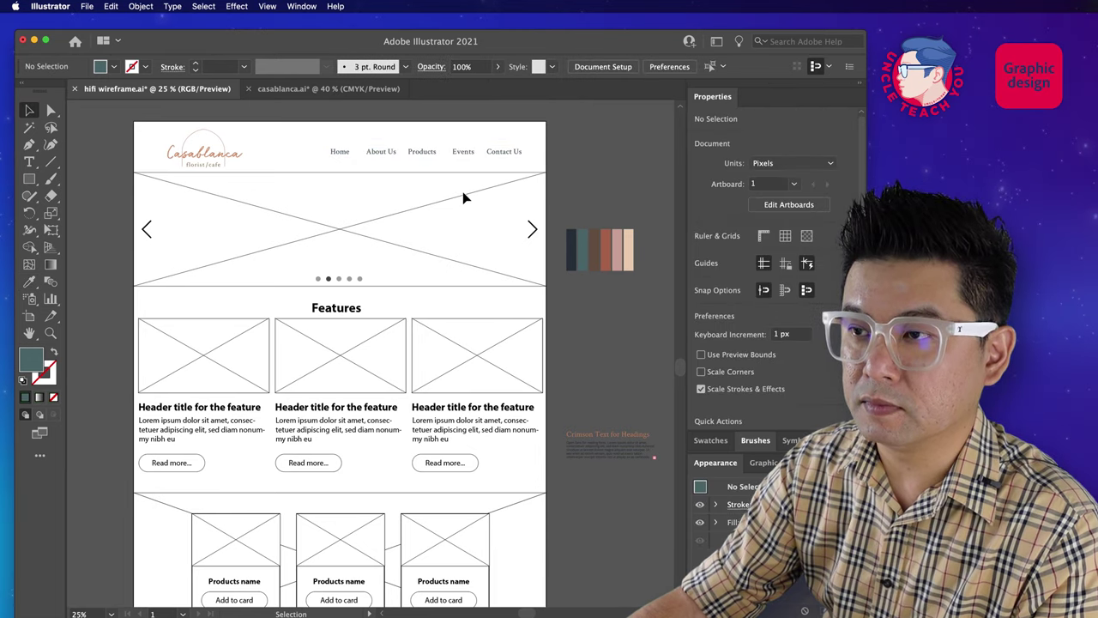
# Step: Apply the sample heading's Crimson Text style to the Features heading and set its weight to Bold
pyautogui.click(348, 308)
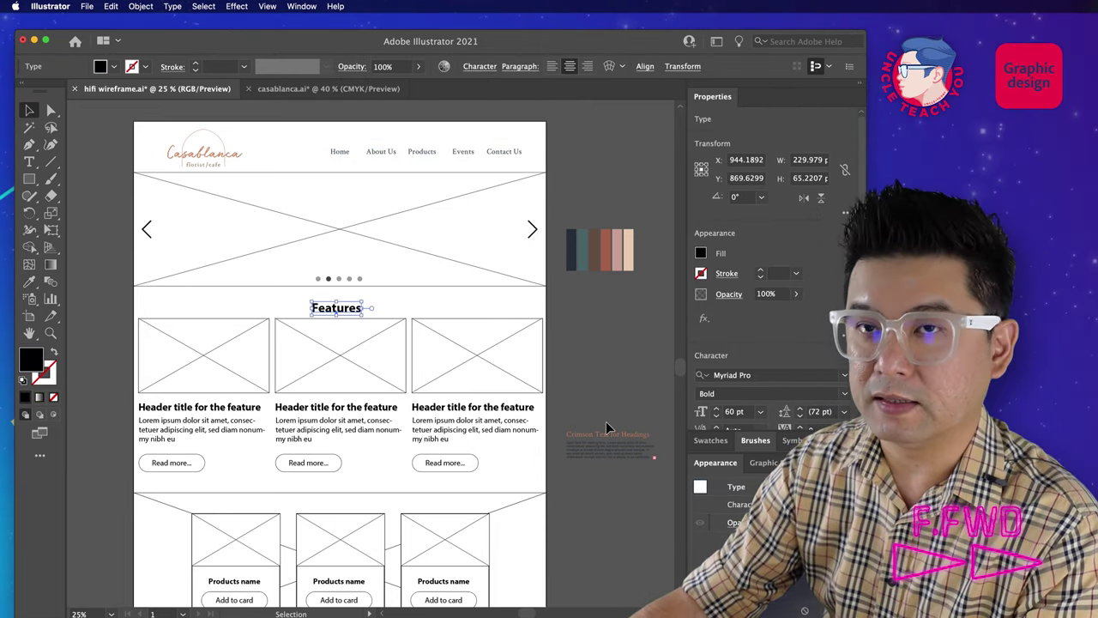
pyautogui.press('i')
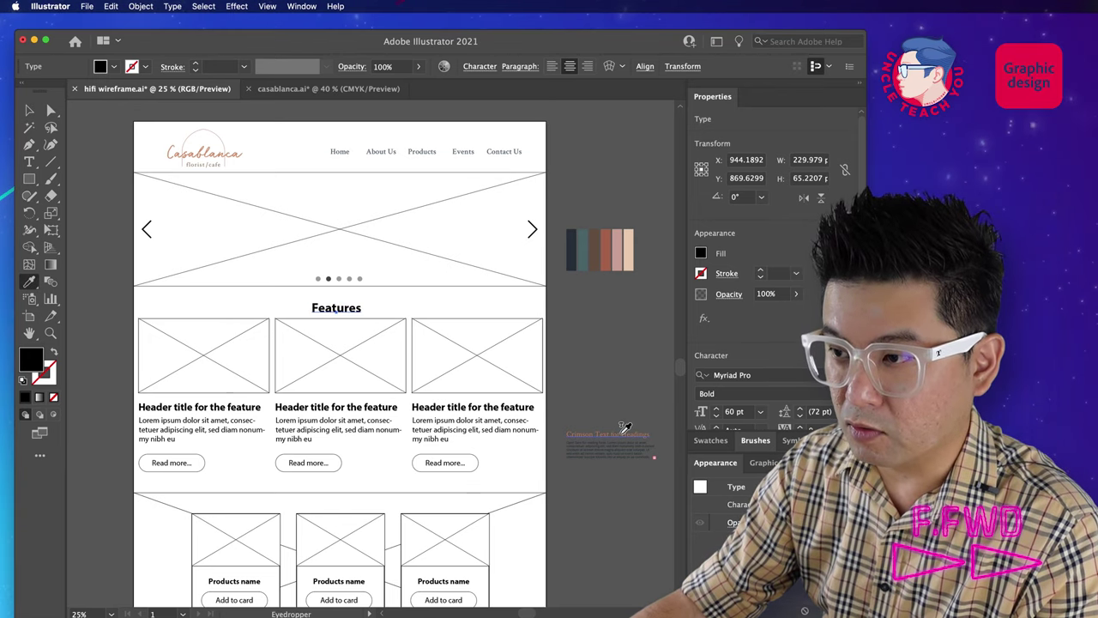
pyautogui.click(622, 430)
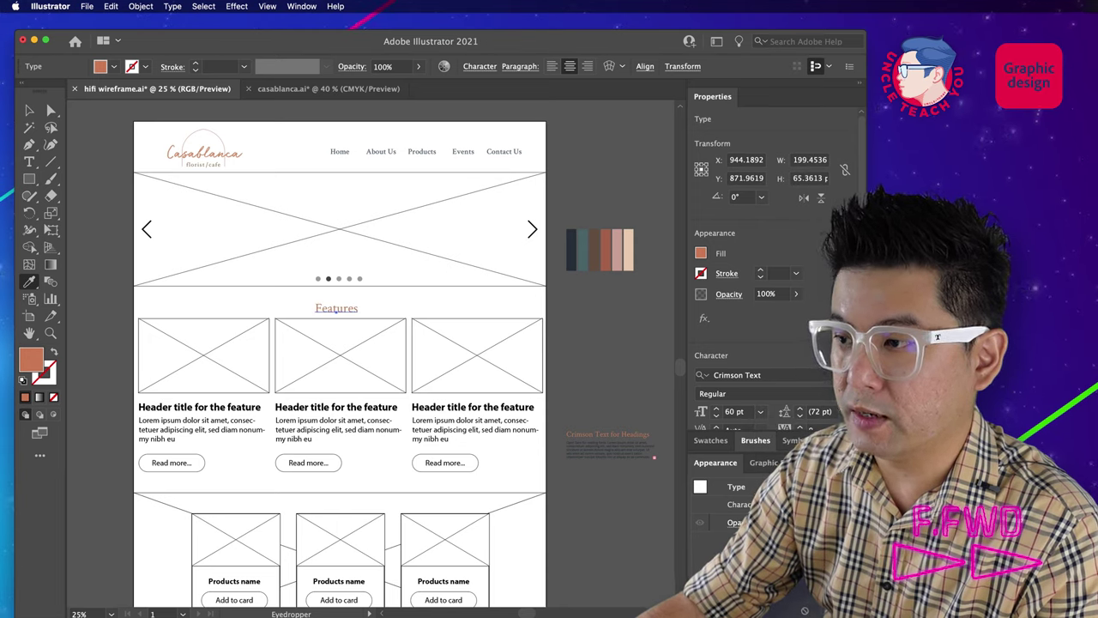
pyautogui.click(836, 392)
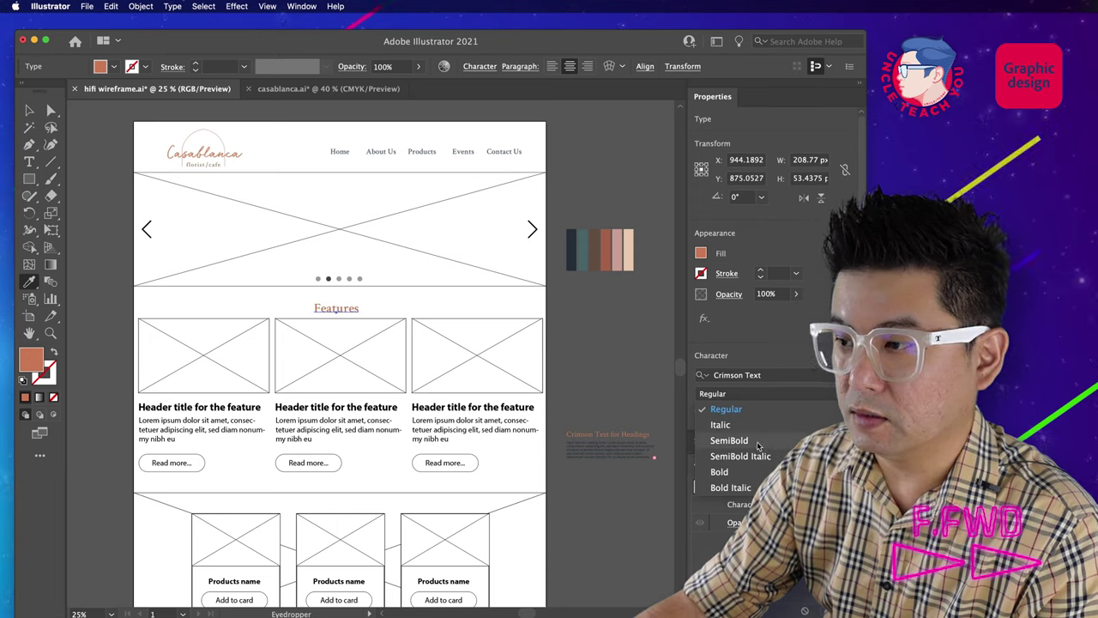
pyautogui.click(720, 471)
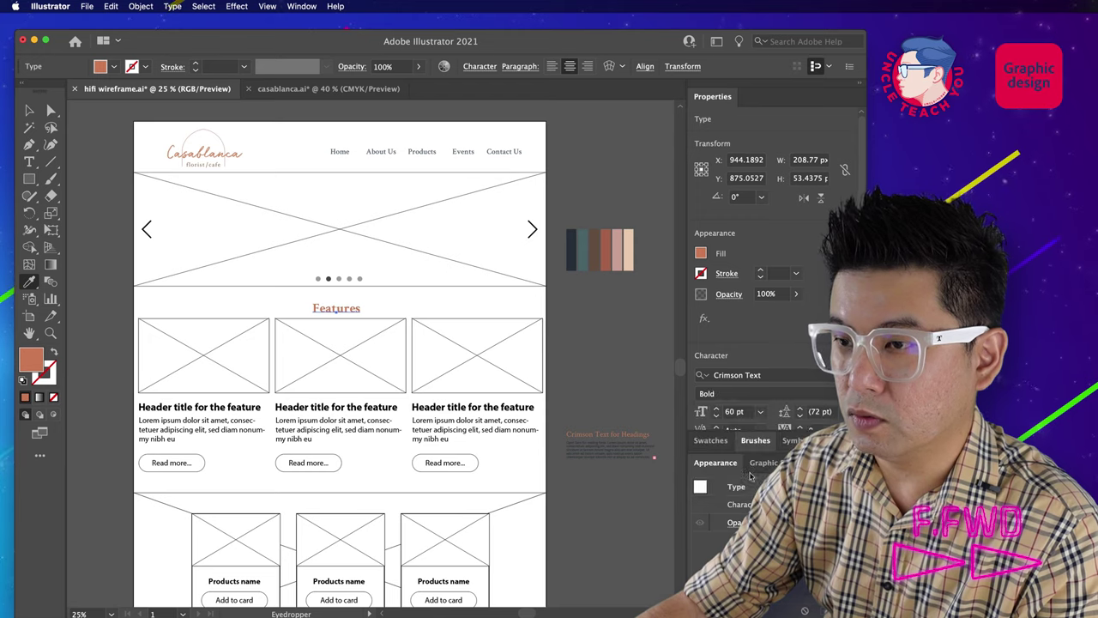
# Step: Ungroup the three feature cards so that their header titles and text can be edited separately
pyautogui.press('v')
pyautogui.click(244, 405)
pyautogui.rightClick(247, 415)
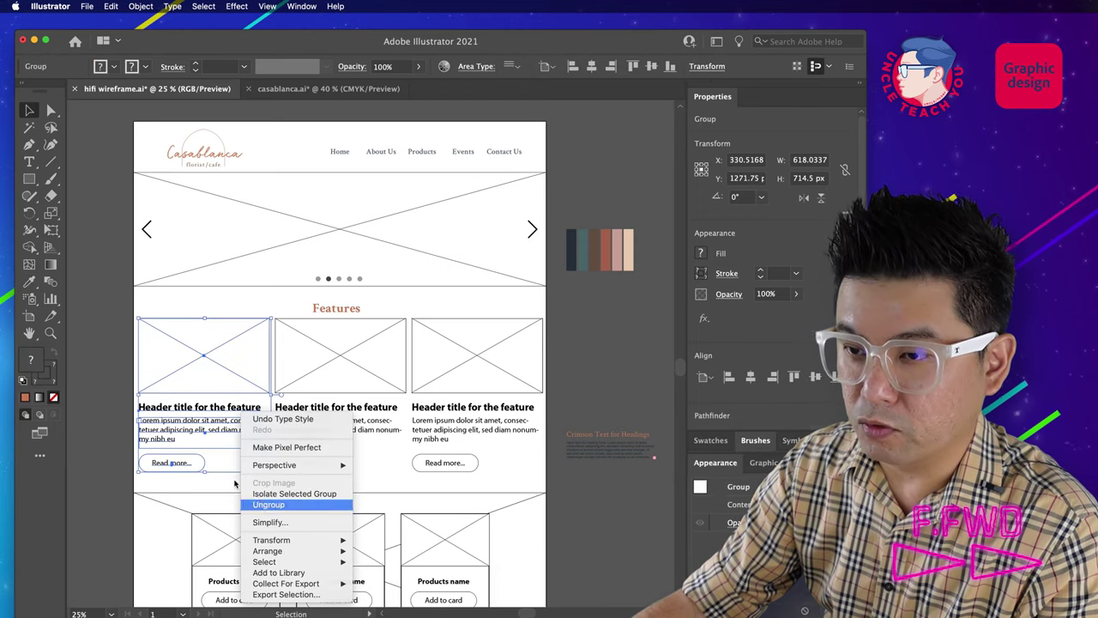
pyautogui.click(259, 502)
pyautogui.click(129, 417)
pyautogui.click(259, 409)
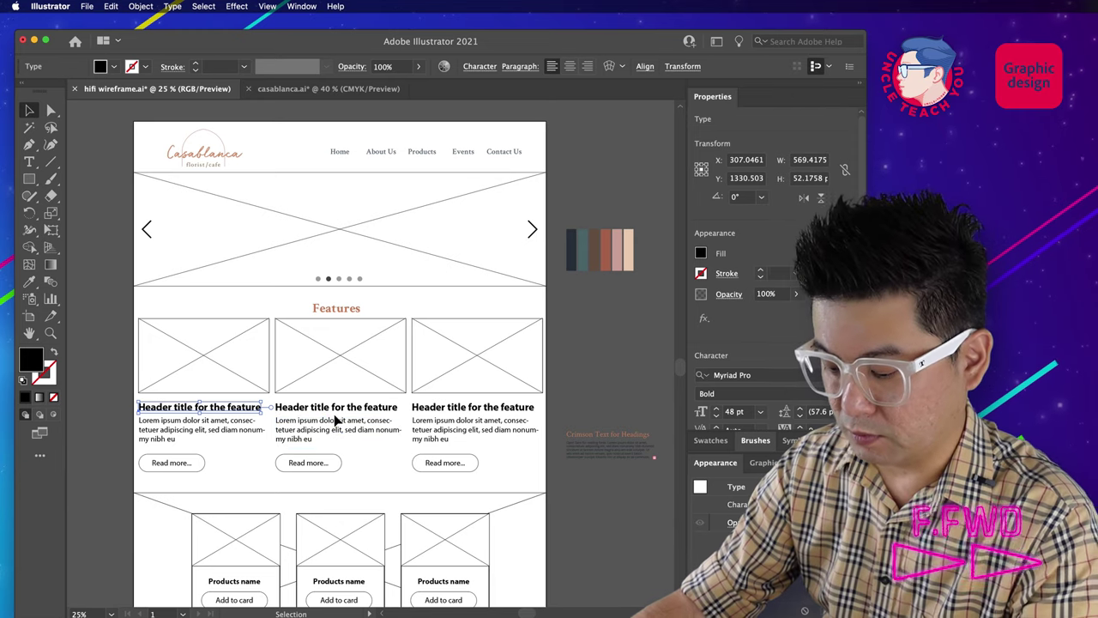
pyautogui.press('i')
pyautogui.press('v')
pyautogui.click(374, 404)
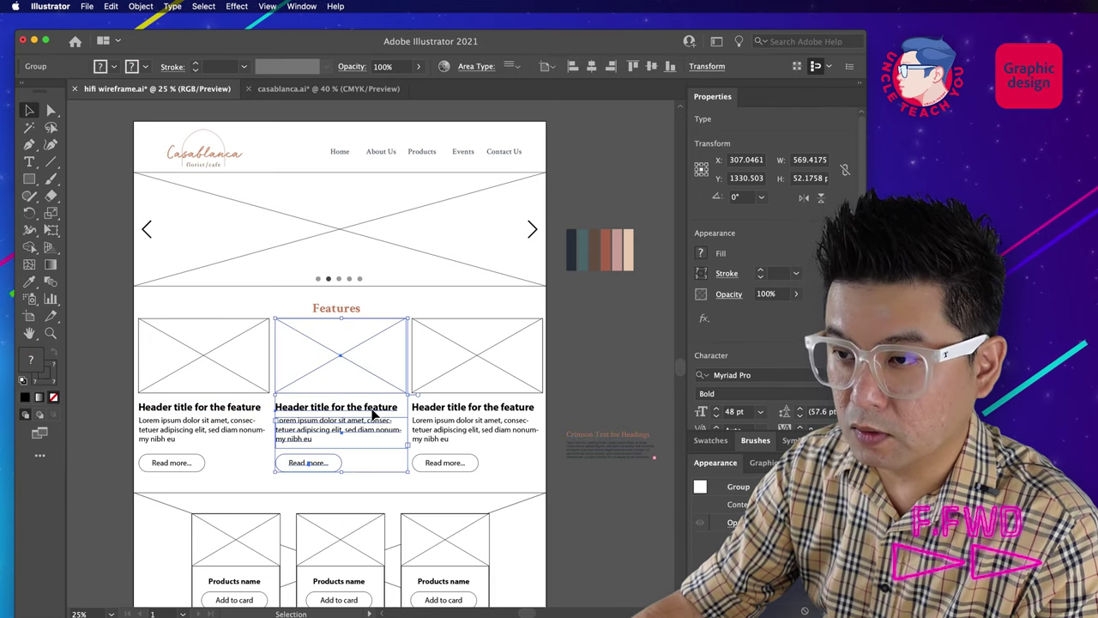
pyautogui.rightClick(377, 406)
pyautogui.click(417, 504)
pyautogui.rightClick(452, 415)
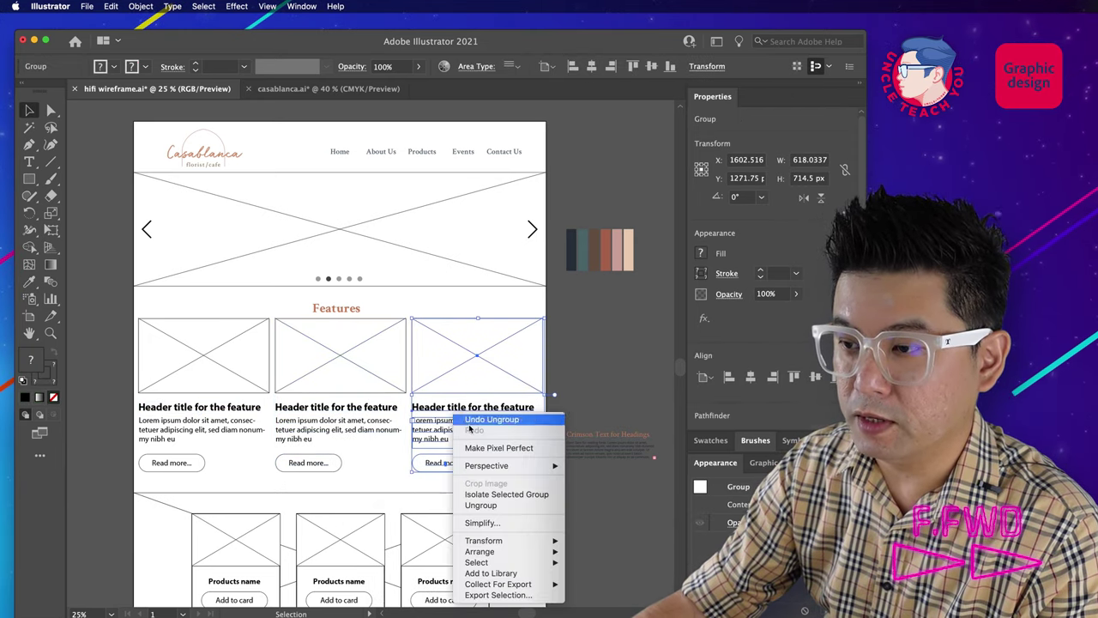
pyautogui.click(485, 502)
pyautogui.click(544, 410)
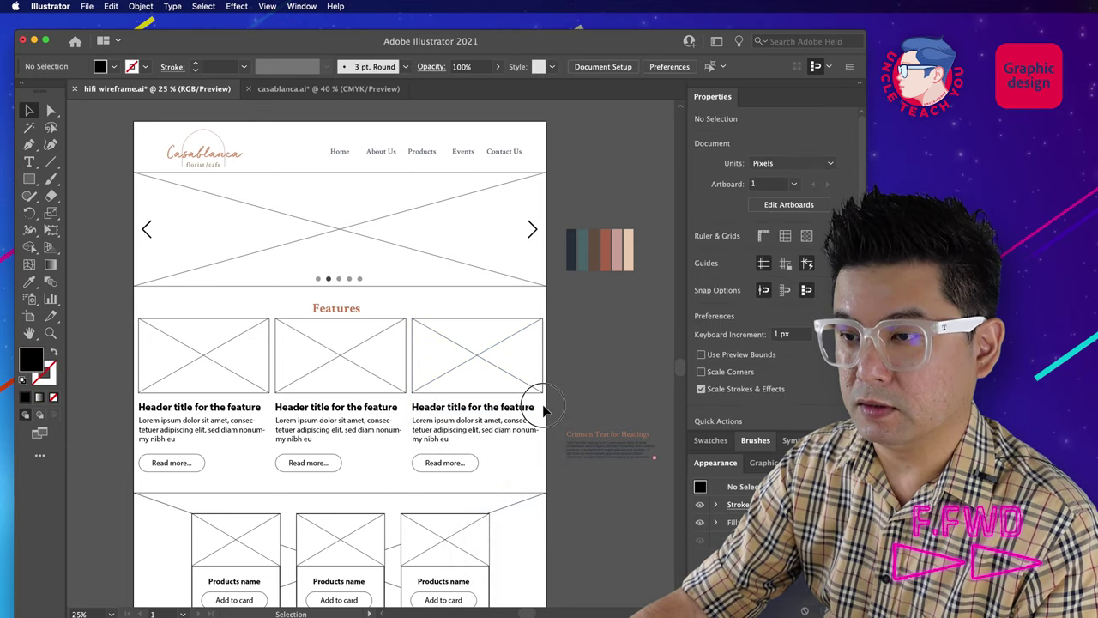
# Step: Apply the sample heading's Crimson Text style to the three feature header titles and set their size to 48 pt
pyautogui.click(233, 406)
pyautogui.press('i')
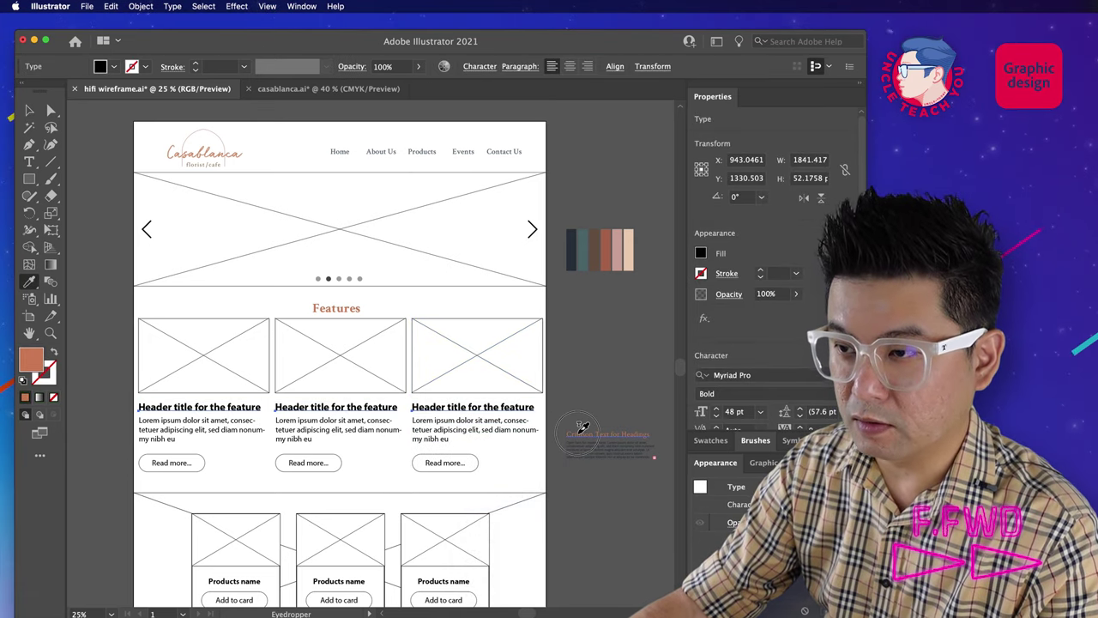
pyautogui.click(578, 426)
pyautogui.click(760, 412)
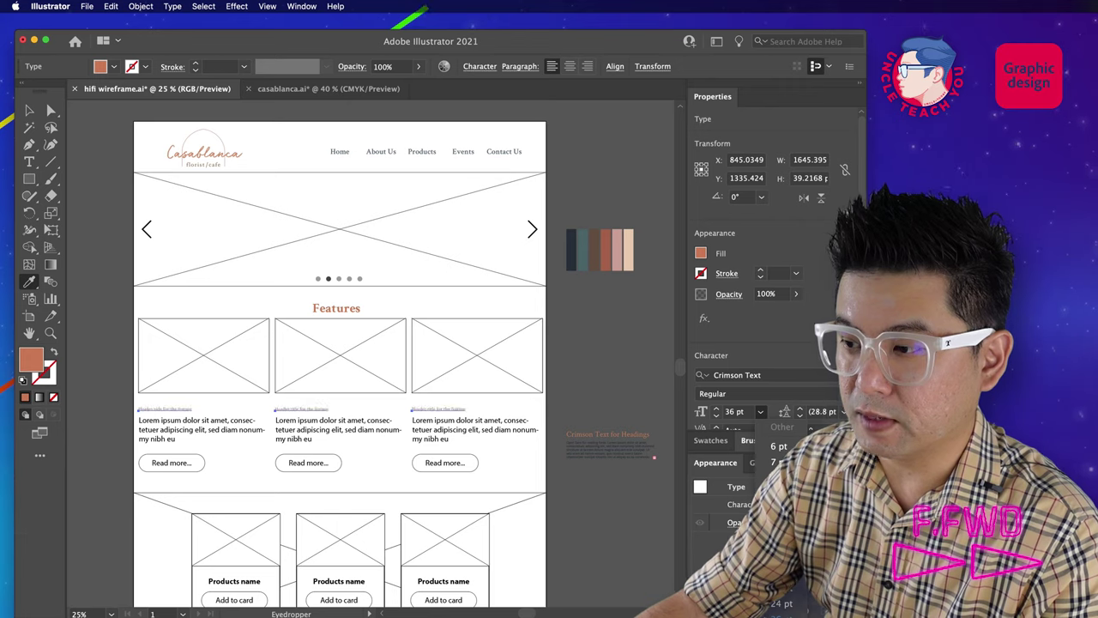
pyautogui.click(781, 614)
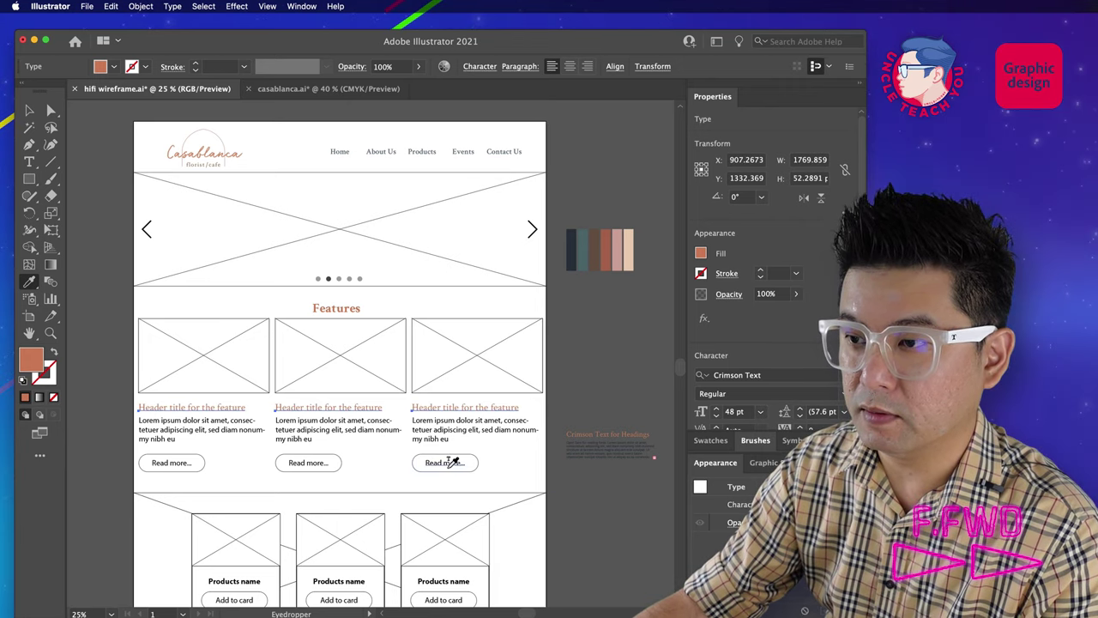
pyautogui.press('v')
pyautogui.click(554, 407)
# Step: Apply the sample paragraph's Open Sans style to the three feature descriptions and set their size to 28 pt
pyautogui.click(476, 429)
pyautogui.keyDown('shift'); pyautogui.click(301, 420); pyautogui.keyUp('shift')
pyautogui.keyDown('shift'); pyautogui.click(198, 426); pyautogui.keyUp('shift')
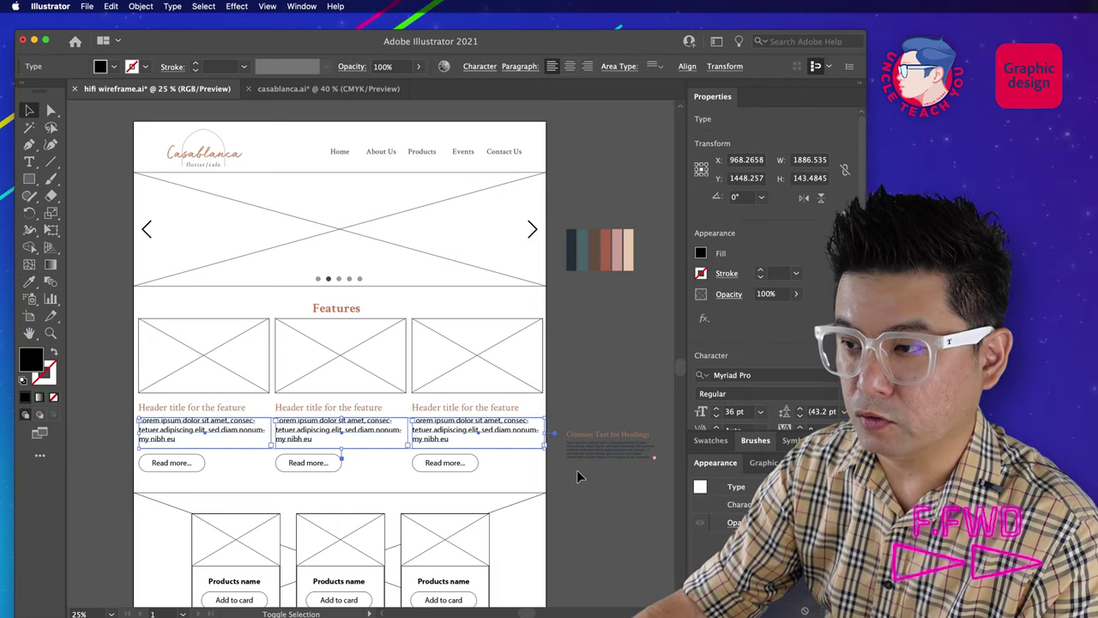
pyautogui.press('i')
pyautogui.click(592, 449)
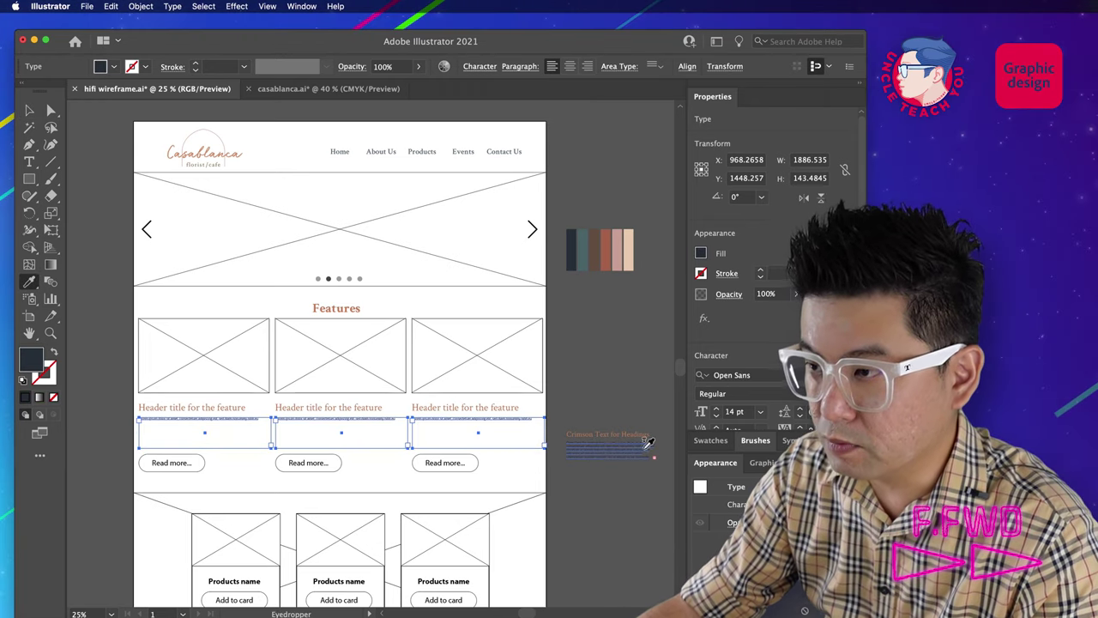
pyautogui.click(760, 412)
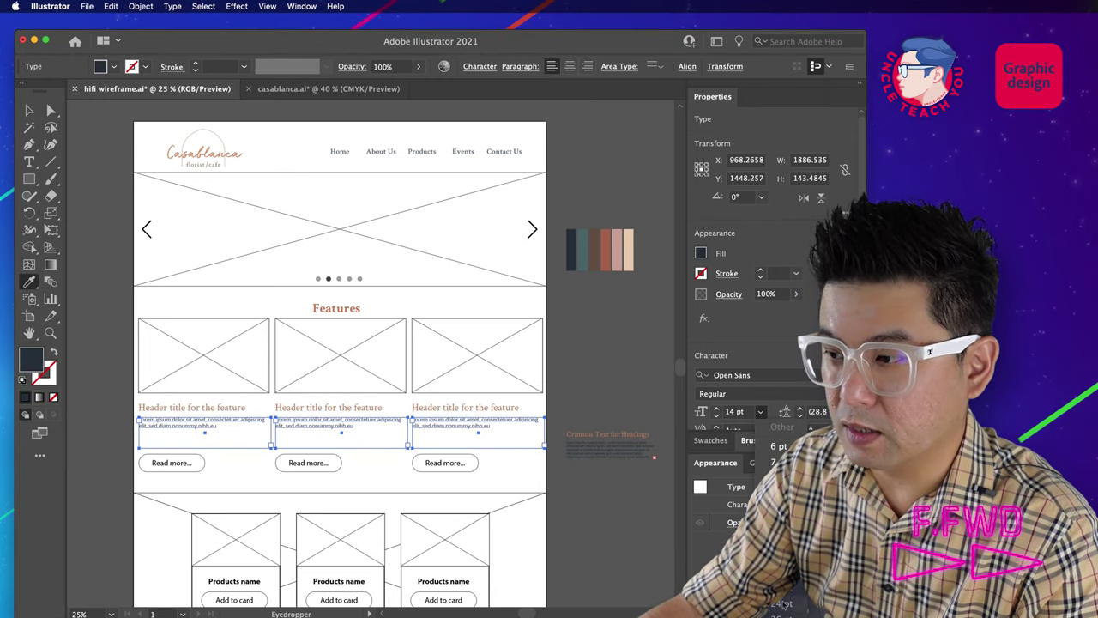
pyautogui.click(776, 548)
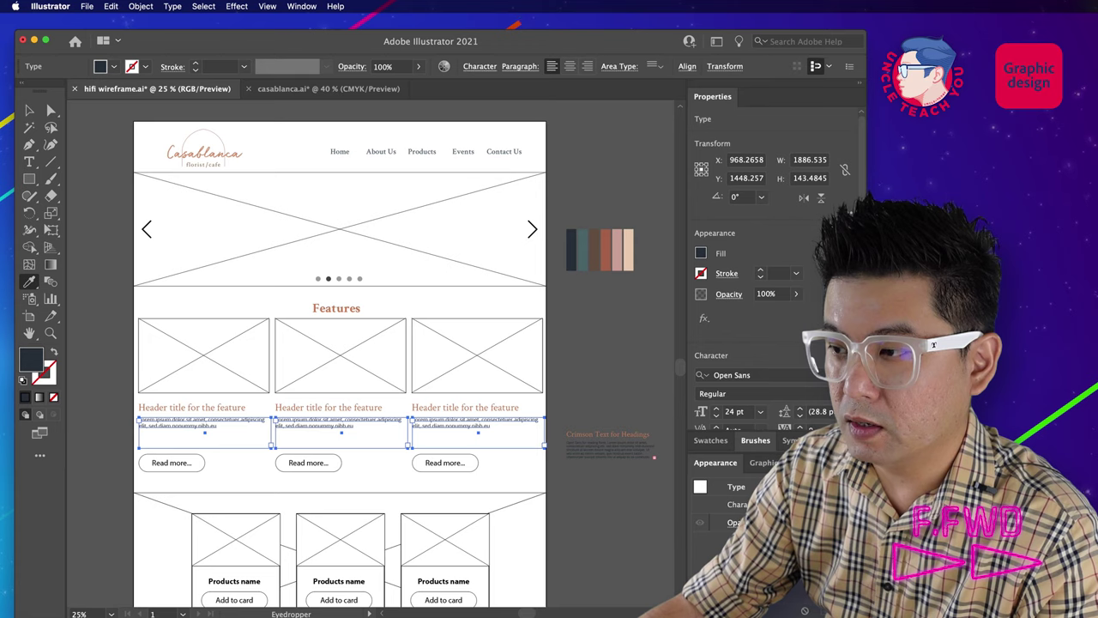
pyautogui.press('Return')
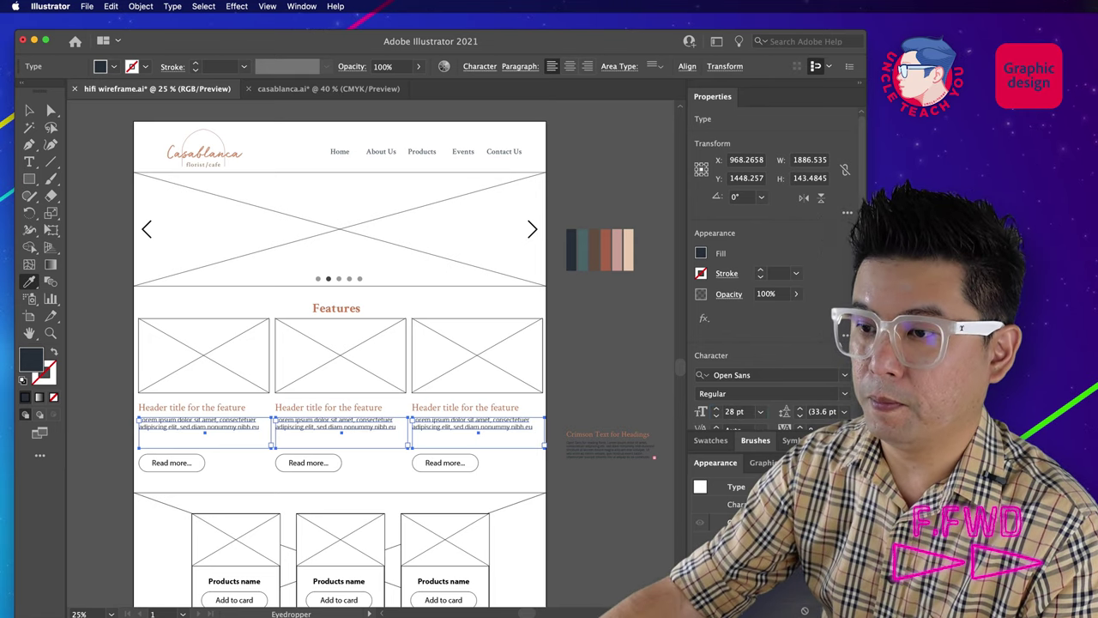
pyautogui.press('v')
pyautogui.click(589, 386)
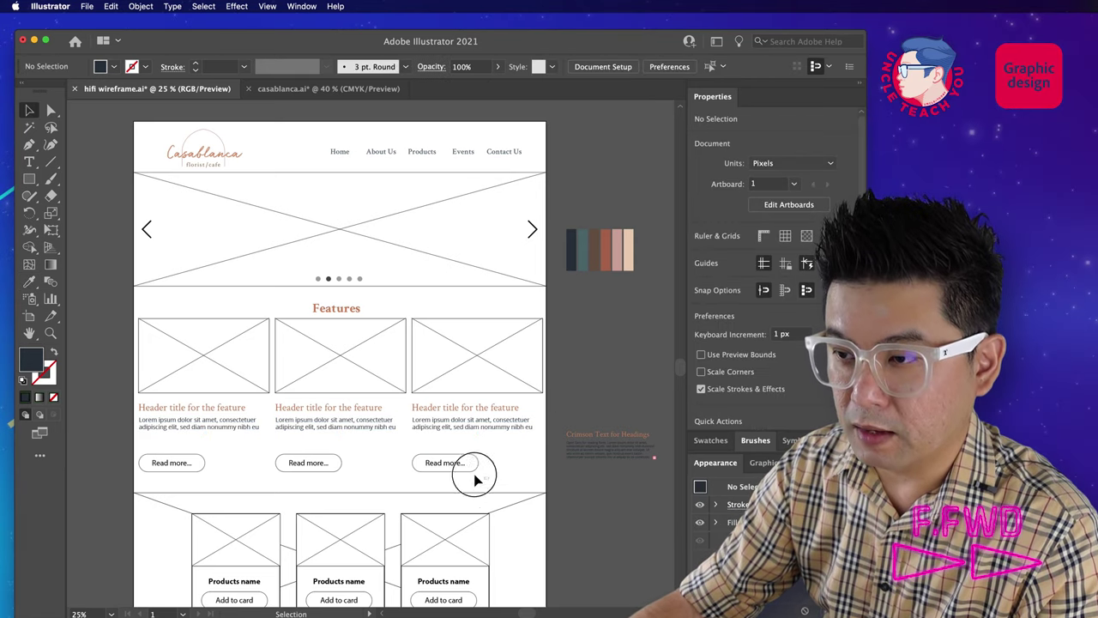
# Step: Delete the second and third Read more buttons and apply the sample heading's terracotta style to the remaining one
pyautogui.moveTo(476, 480); pyautogui.dragTo(296, 463)
pyautogui.press('Delete')
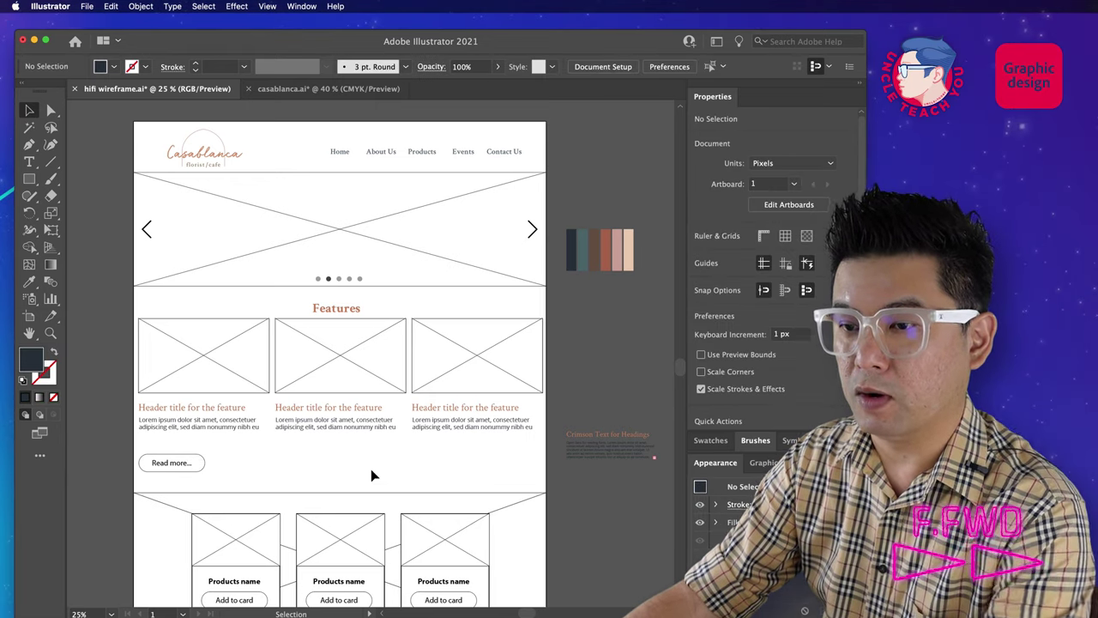
pyautogui.click(171, 463)
pyautogui.press('i')
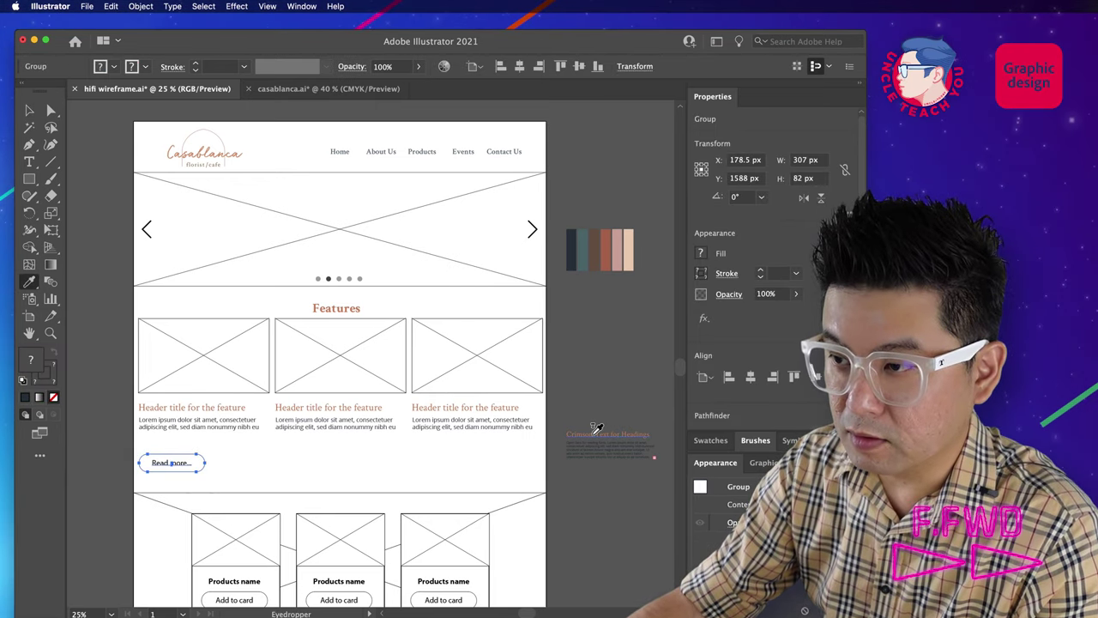
pyautogui.click(596, 428)
pyautogui.press('v')
pyautogui.click(219, 467)
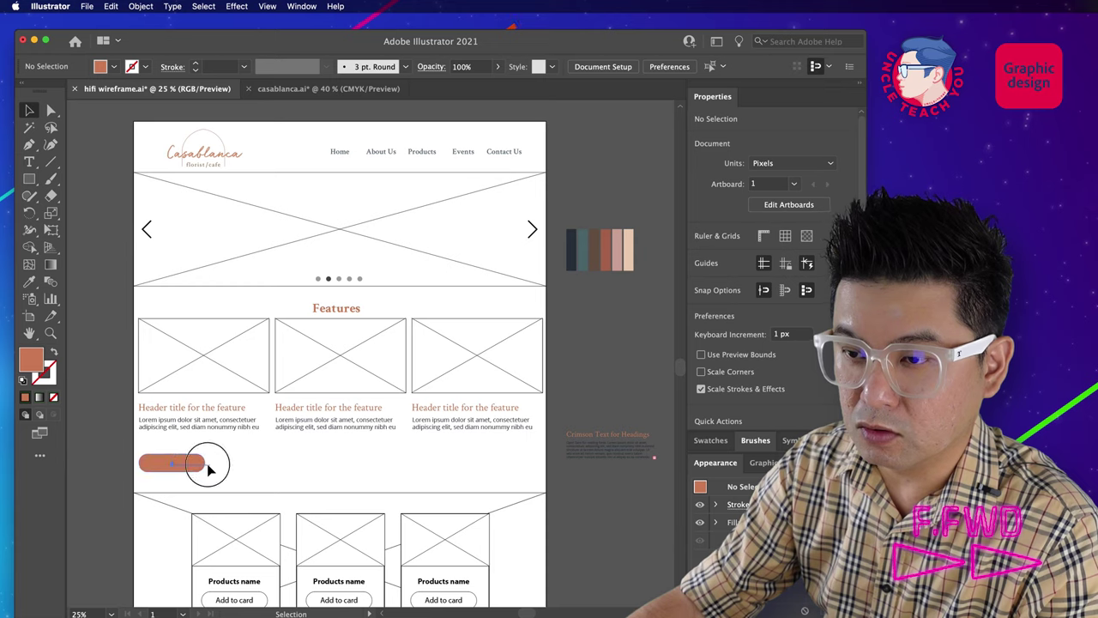
# Step: Ungroup the Read more button and recolour its label white
pyautogui.click(208, 469)
pyautogui.click(187, 477)
pyautogui.click(189, 467)
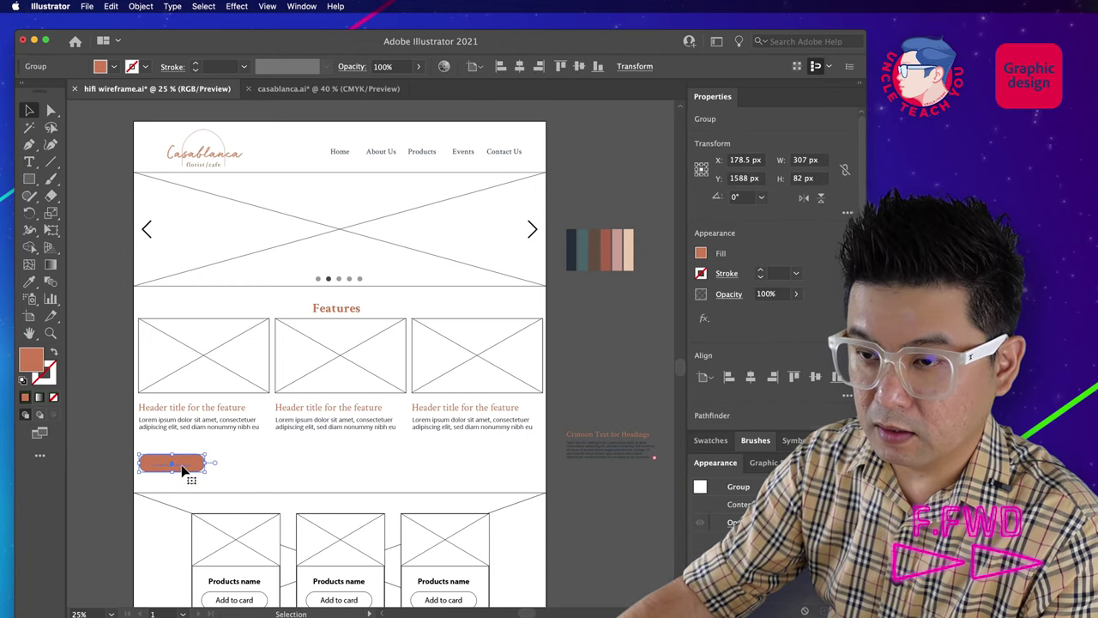
pyautogui.rightClick(183, 466)
pyautogui.click(210, 560)
pyautogui.click(191, 473)
pyautogui.click(188, 467)
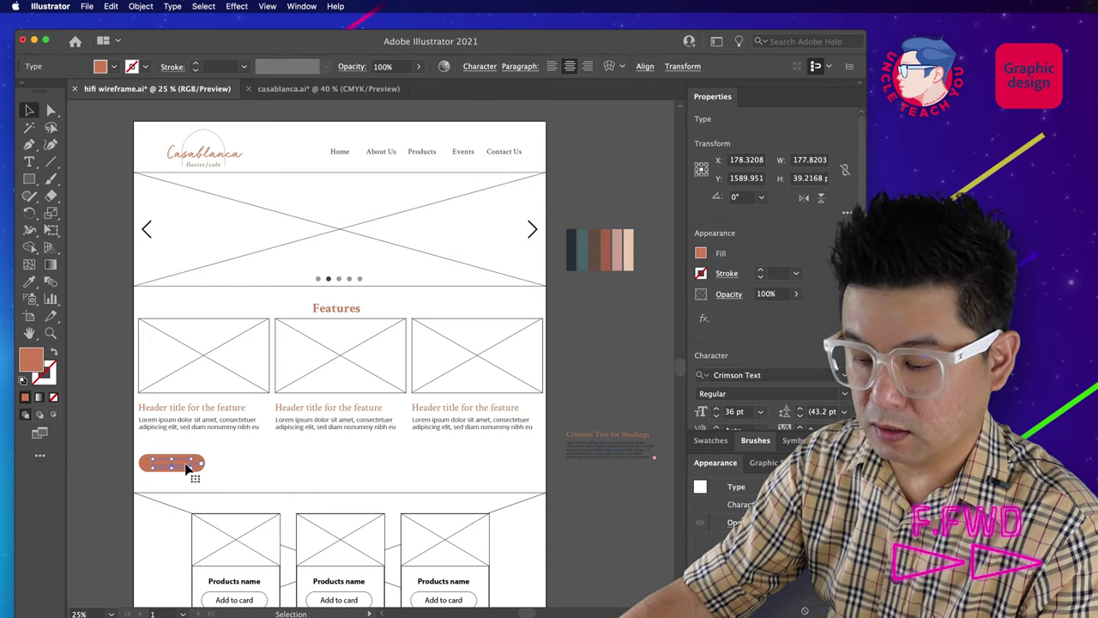
pyautogui.click(231, 460)
pyautogui.press('v')
pyautogui.click(244, 469)
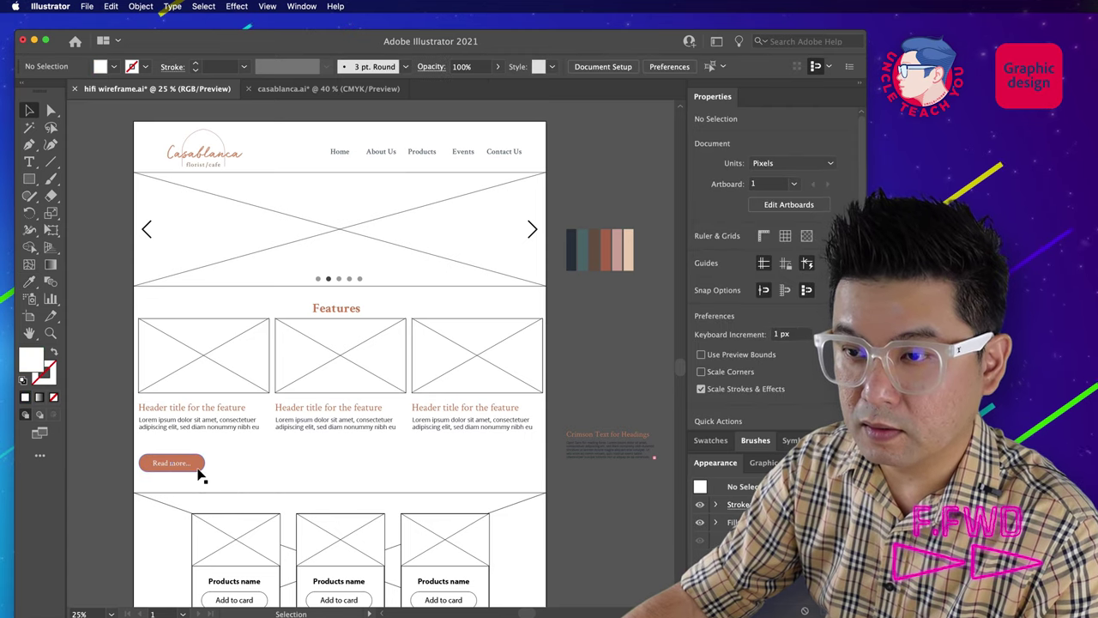
# Step: Move the Read more button and its label up 60 px, closer to the feature description
pyautogui.moveTo(221, 473); pyautogui.dragTo(180, 462)
pyautogui.hotkey('shift', 'Up')
pyautogui.hotkey('shift', 'Up')
pyautogui.hotkey('shift', 'Up')
pyautogui.hotkey('shift', 'Up')
pyautogui.hotkey('shift', 'Up')
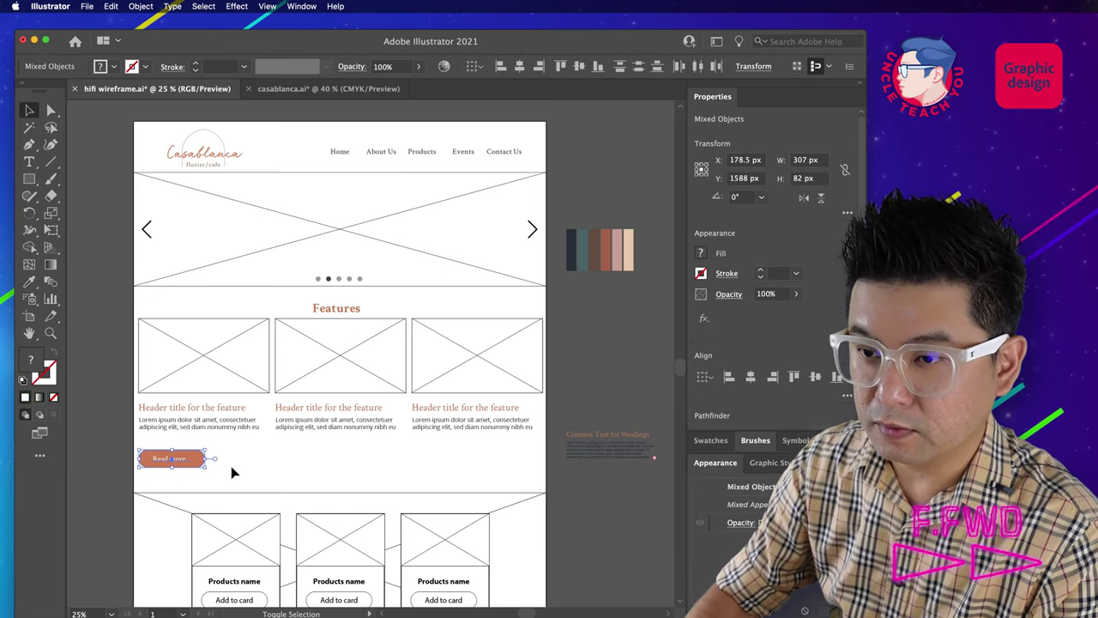
pyautogui.hotkey('shift', 'Up')
# Step: Copy the styled Read more button across to the second and third feature cards with equal spacing
pyautogui.moveTo(189, 455); pyautogui.dragTo(329, 455)
pyautogui.hotkey('ctrl', 'd')
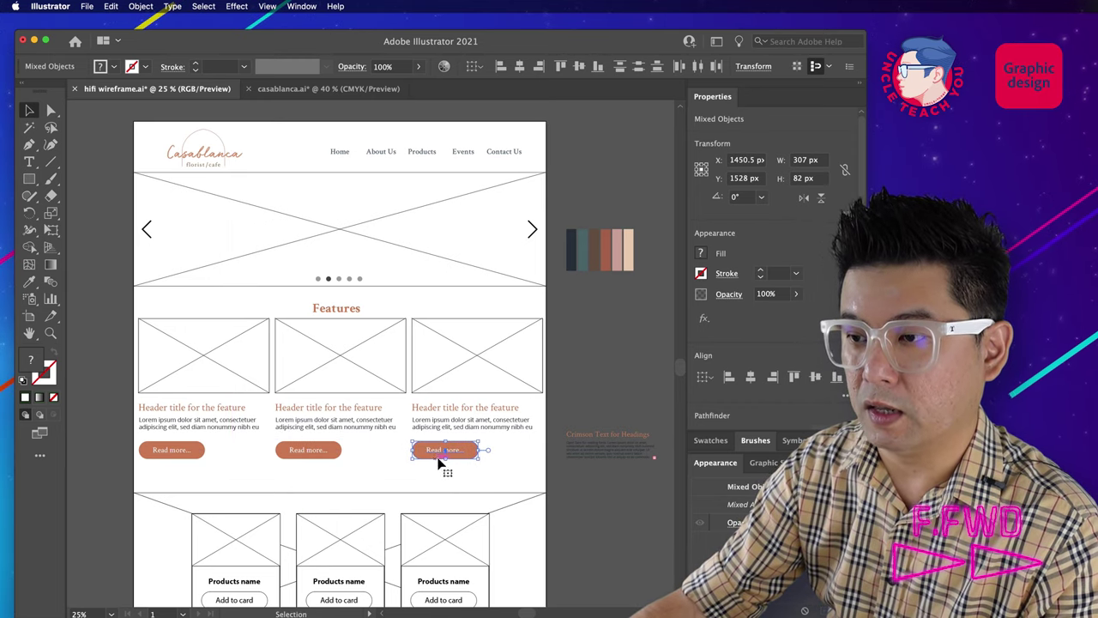
pyautogui.click(553, 477)
# Step: Ungroup the three product cards so that their names, buttons and backgrounds can be edited separately
pyautogui.press('space')
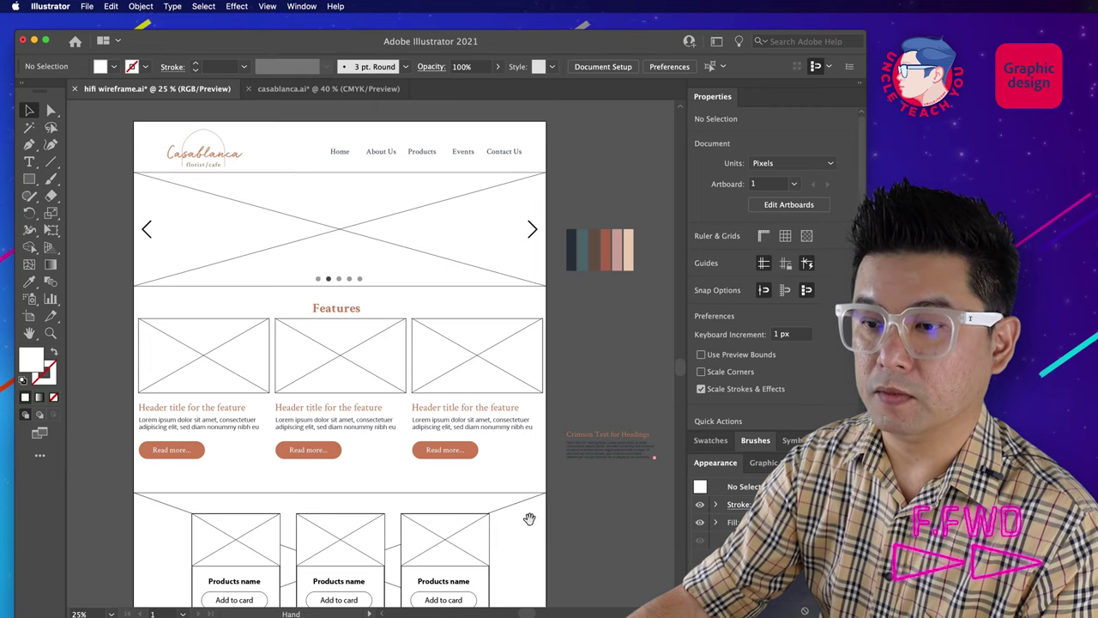
pyautogui.moveTo(529, 520); pyautogui.dragTo(532, 379)
pyautogui.click(242, 446)
pyautogui.keyDown('shift'); pyautogui.click(348, 449); pyautogui.keyUp('shift')
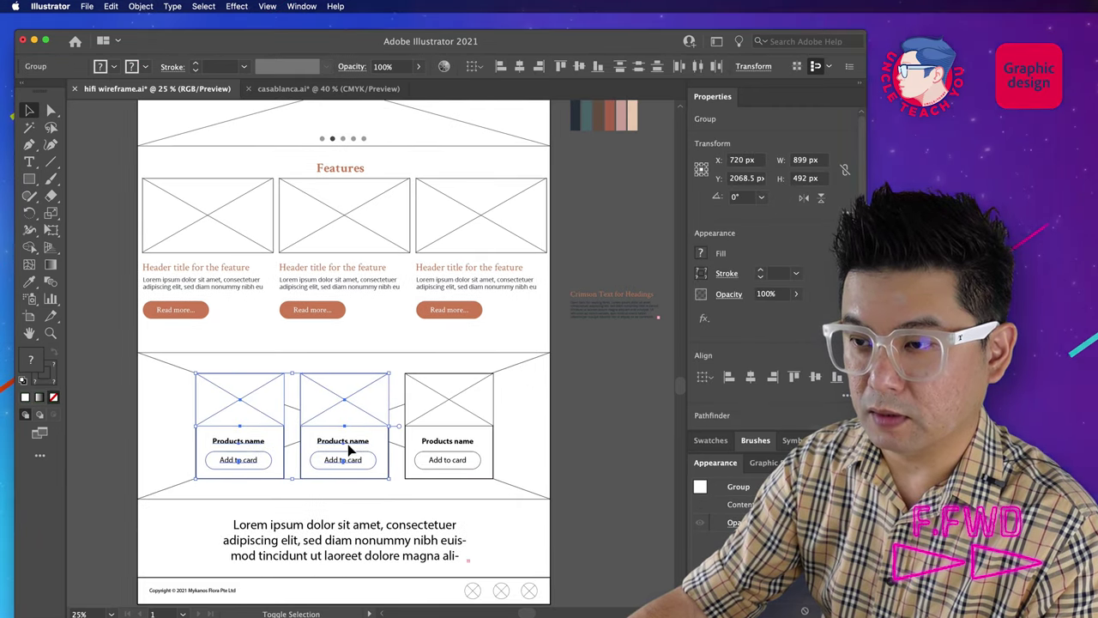
pyautogui.click(514, 449)
pyautogui.click(269, 441)
pyautogui.rightClick(272, 439)
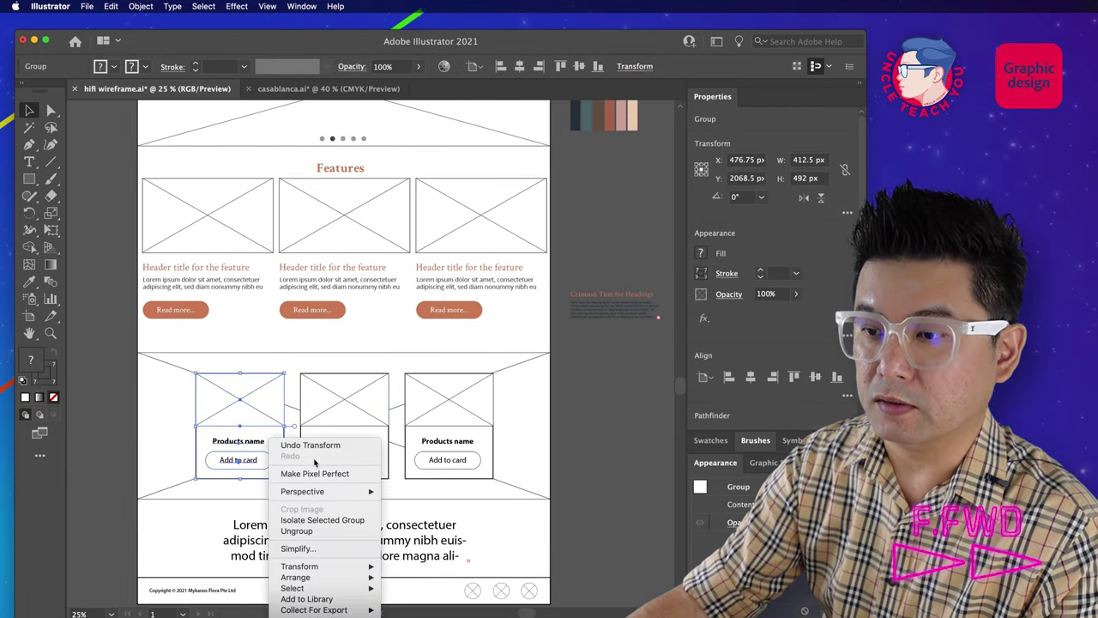
pyautogui.click(296, 530)
pyautogui.click(354, 440)
pyautogui.rightClick(356, 439)
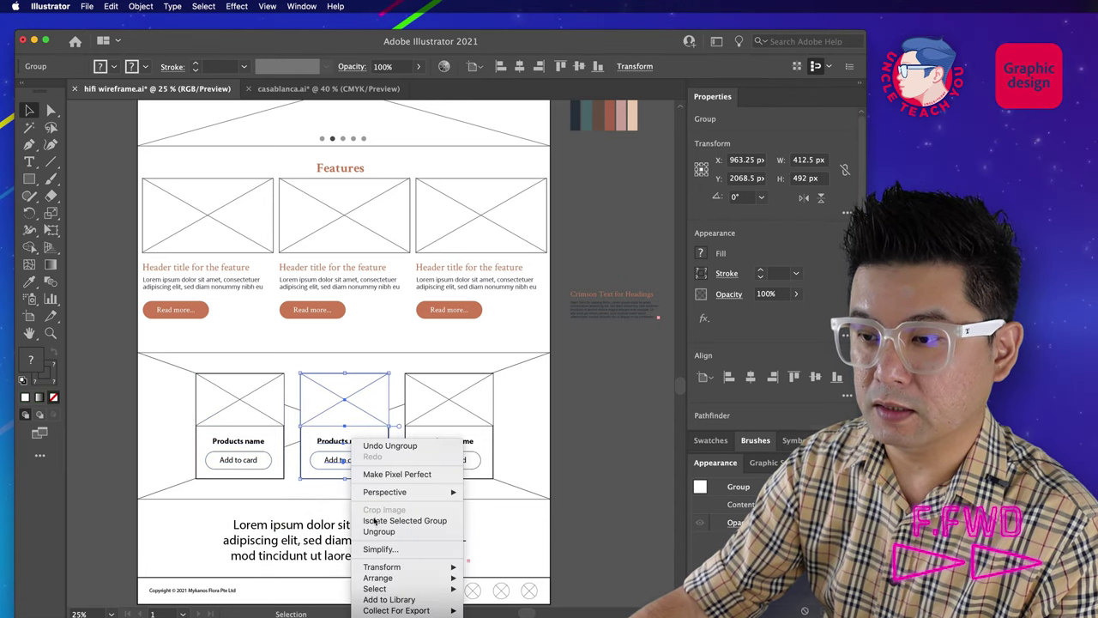
pyautogui.click(382, 531)
pyautogui.rightClick(461, 437)
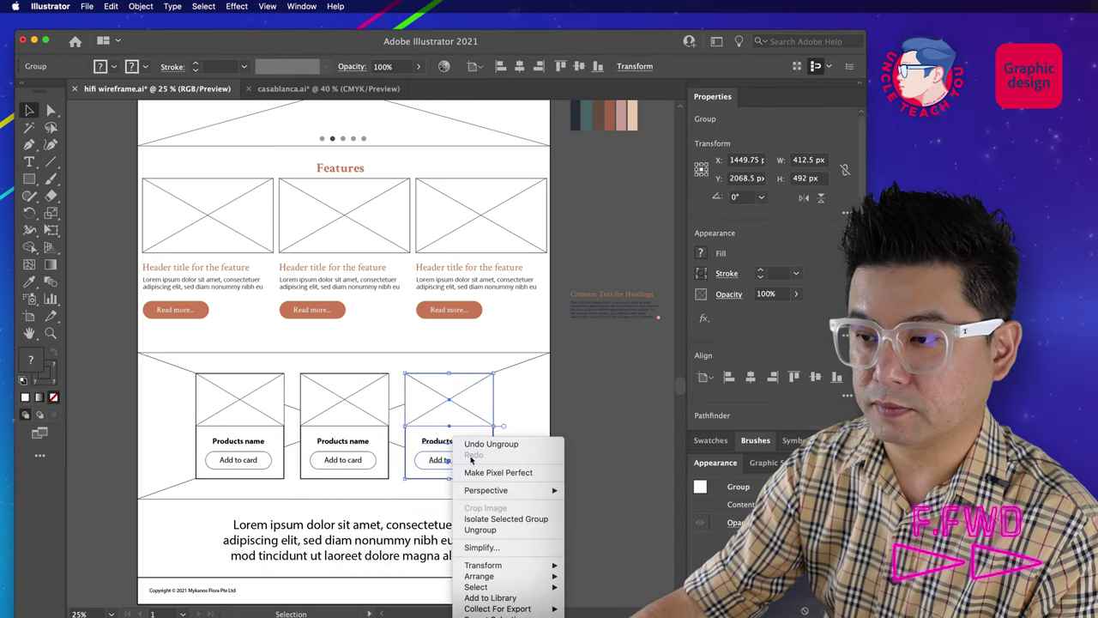
pyautogui.click(480, 529)
# Step: Lock the wide crossed placeholder behind the product cards so it cannot be selected with them
pyautogui.click(599, 487)
pyautogui.click(268, 462)
pyautogui.click(271, 460)
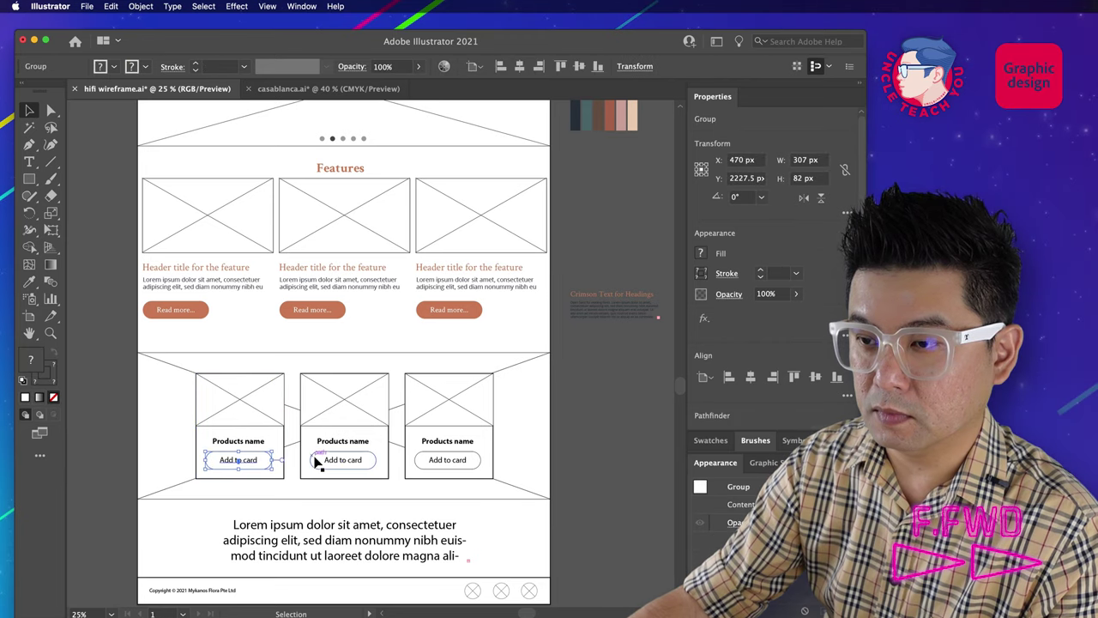
pyautogui.click(336, 464)
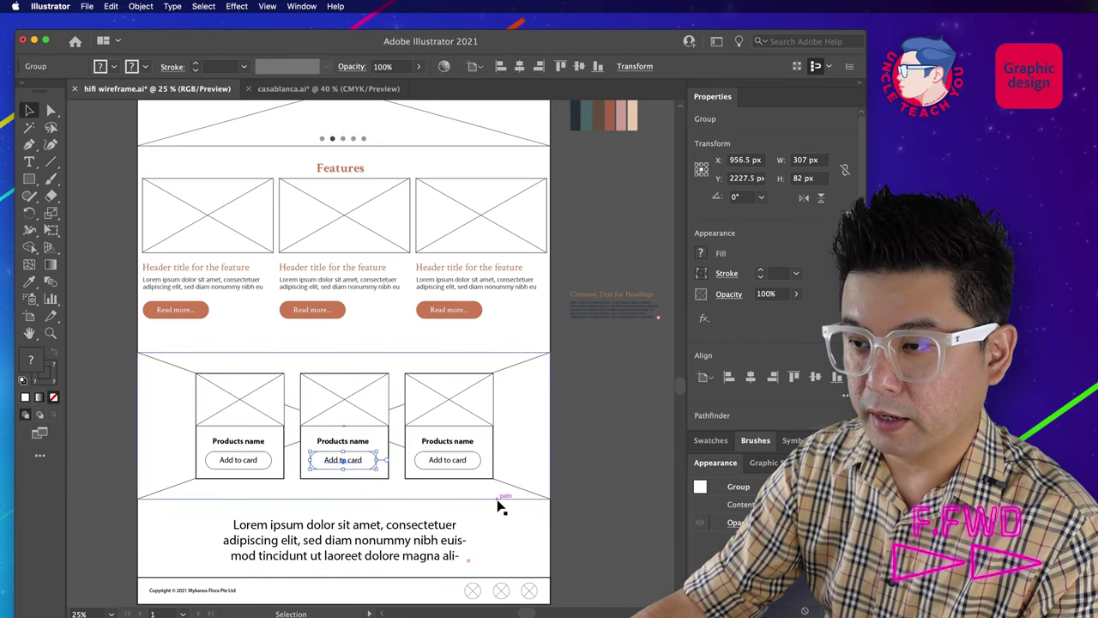
pyautogui.click(532, 512)
pyautogui.moveTo(498, 496); pyautogui.dragTo(294, 368)
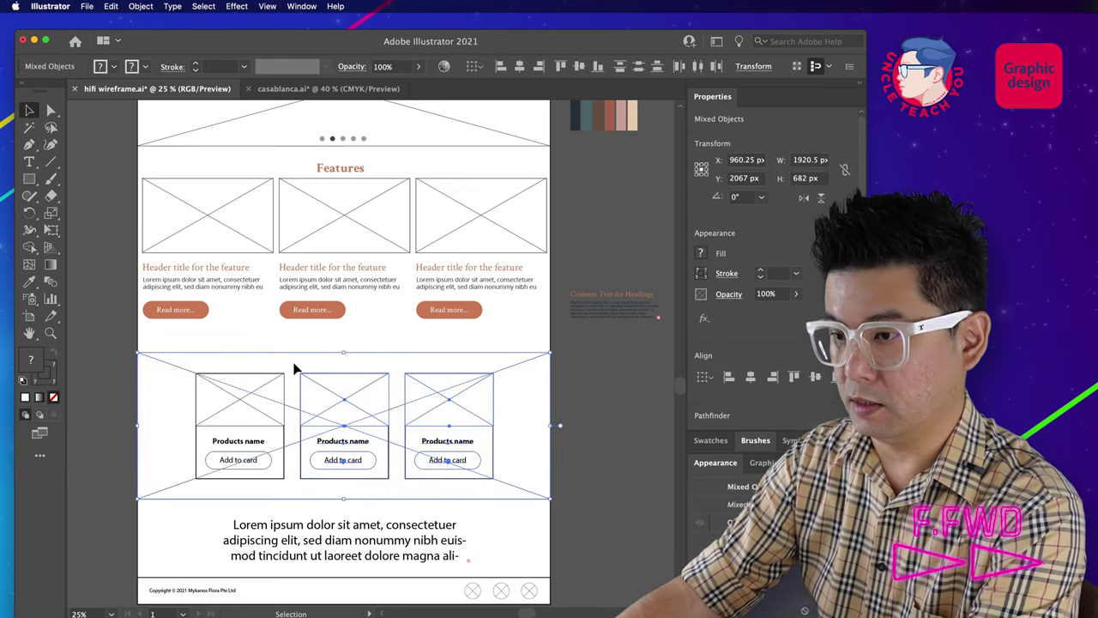
pyautogui.press('super+g')
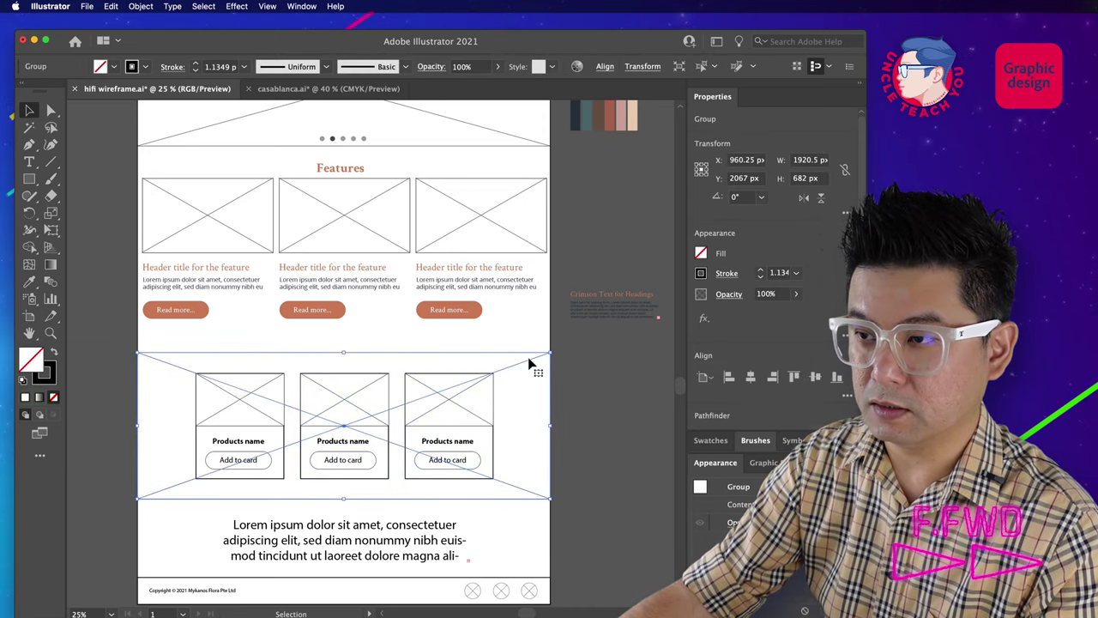
pyautogui.rightClick(529, 363)
pyautogui.click(515, 357)
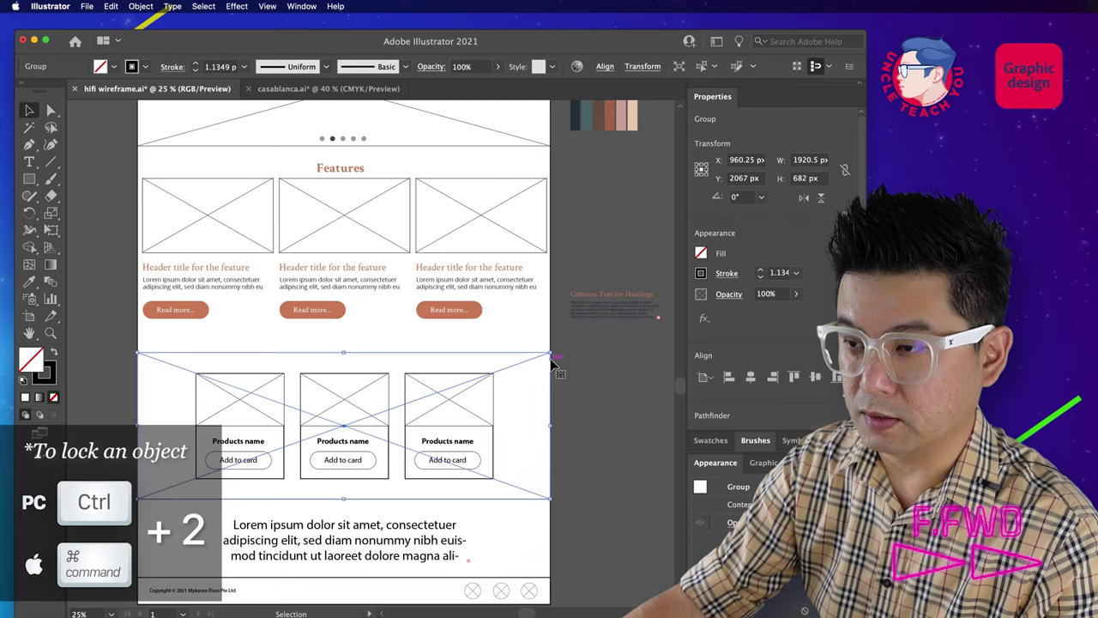
pyautogui.press('super+2')
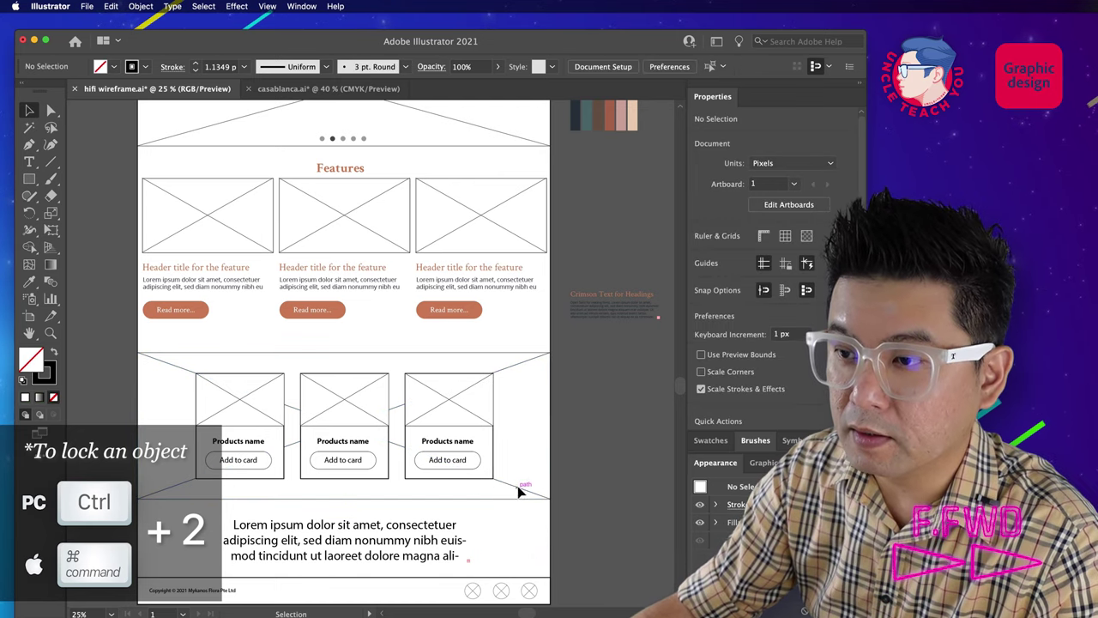
# Step: Delete the second and third product cards and apply the Read more button's label and fill styles to the remaining Add to card button
pyautogui.moveTo(518, 491); pyautogui.dragTo(304, 361)
pyautogui.press('Delete')
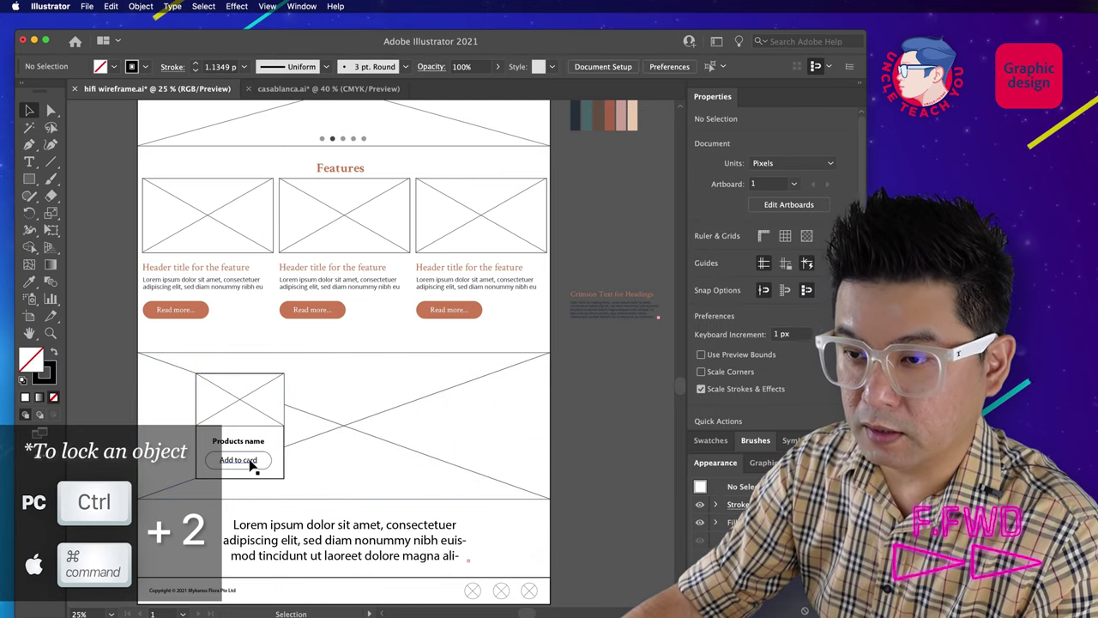
pyautogui.click(251, 464)
pyautogui.press('i')
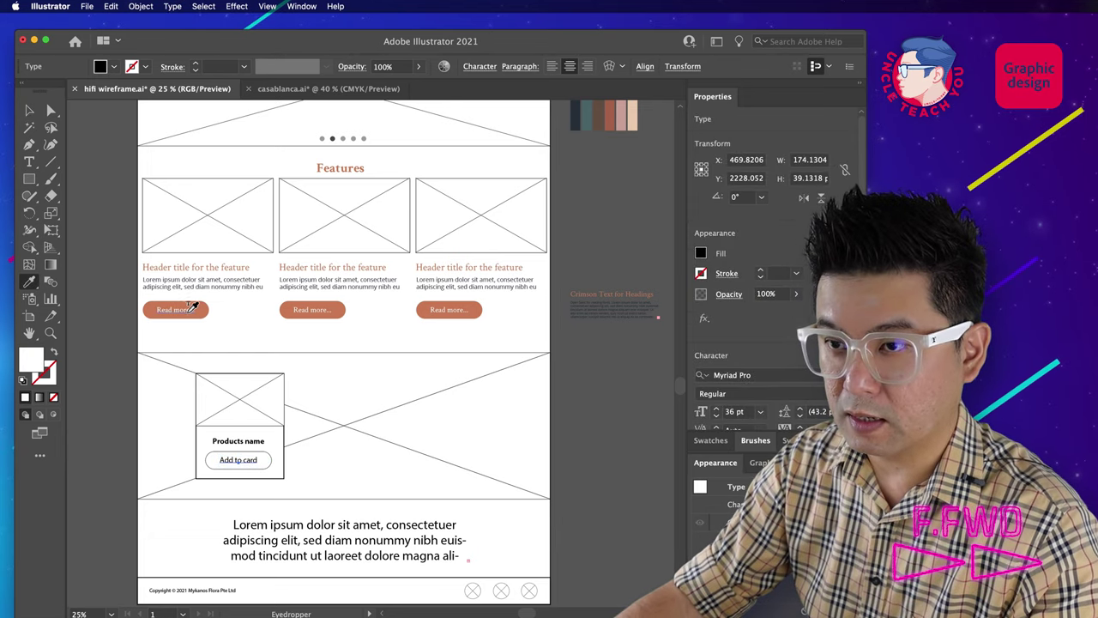
pyautogui.click(266, 469)
pyautogui.click(203, 305)
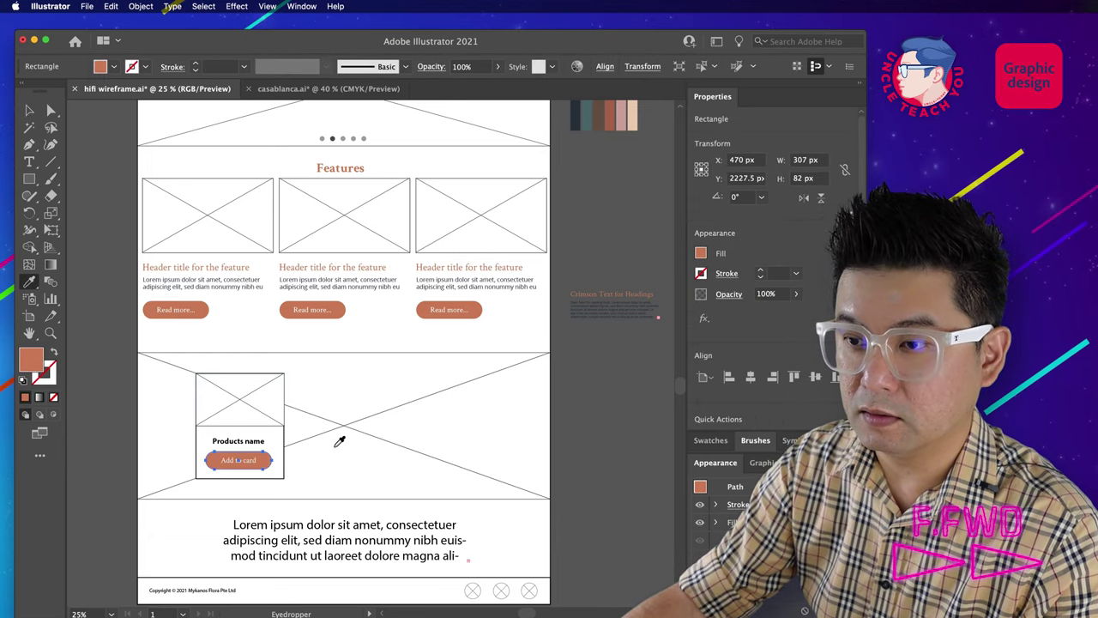
# Step: Apply the feature header title's Crimson Text style to the Products name text in the remaining card
pyautogui.keyDown('super'); pyautogui.click(341, 441); pyautogui.keyUp('super')
pyautogui.keyDown('super'); pyautogui.click(259, 442); pyautogui.keyUp('super')
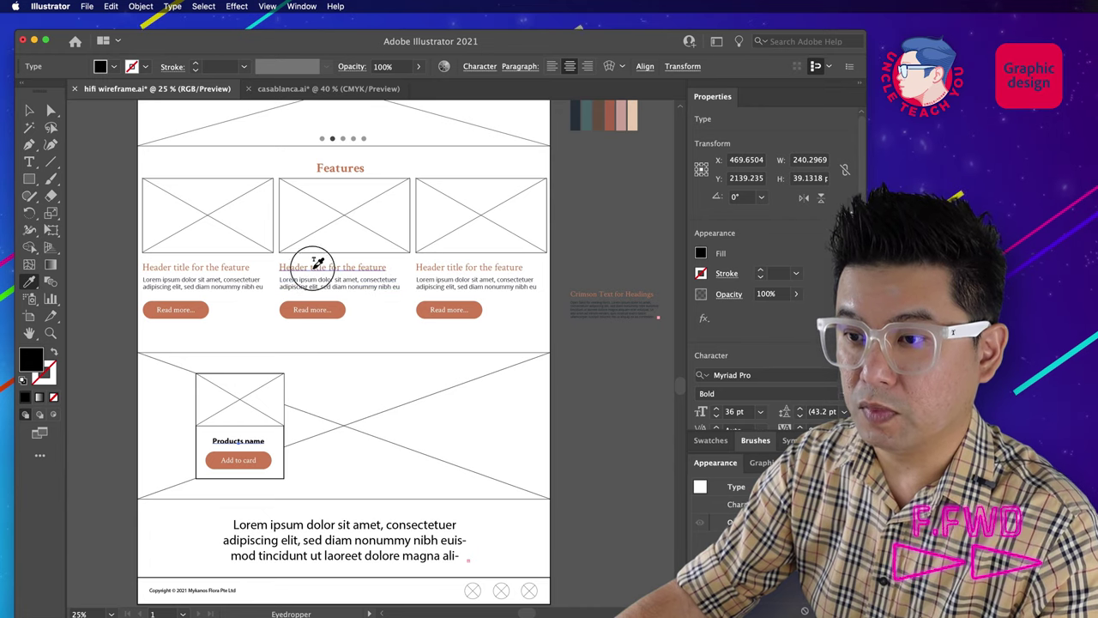
pyautogui.click(315, 266)
pyautogui.keyDown('super'); pyautogui.click(326, 462); pyautogui.keyUp('super')
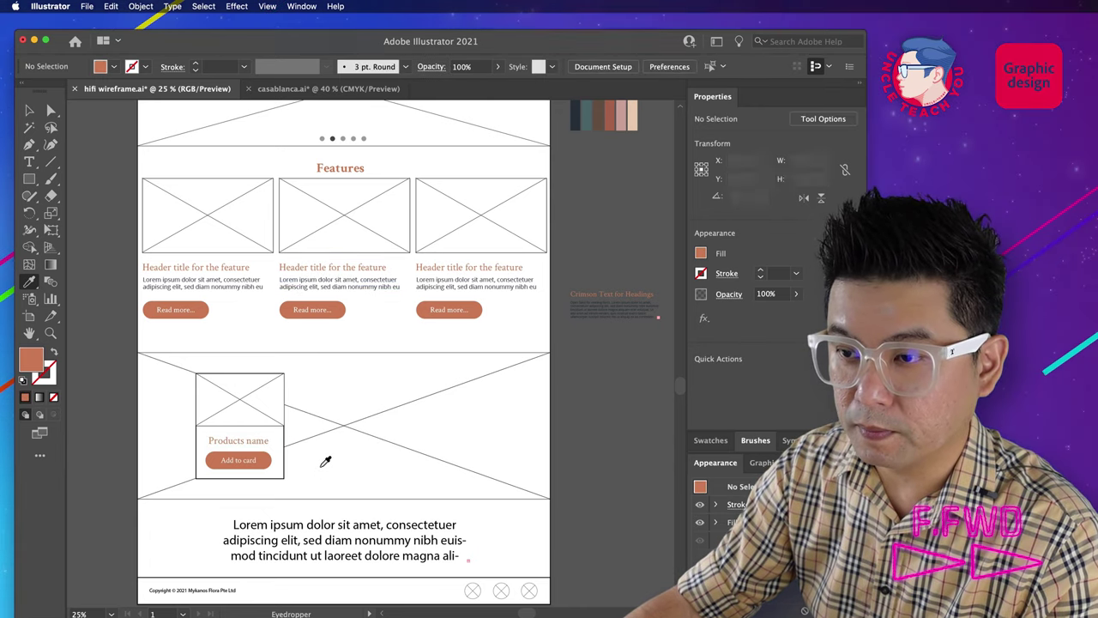
# Step: Fill the product card's background rectangle with the beige swatch sampled from the pasted palette, without an outline
pyautogui.press('v')
pyautogui.click(284, 466)
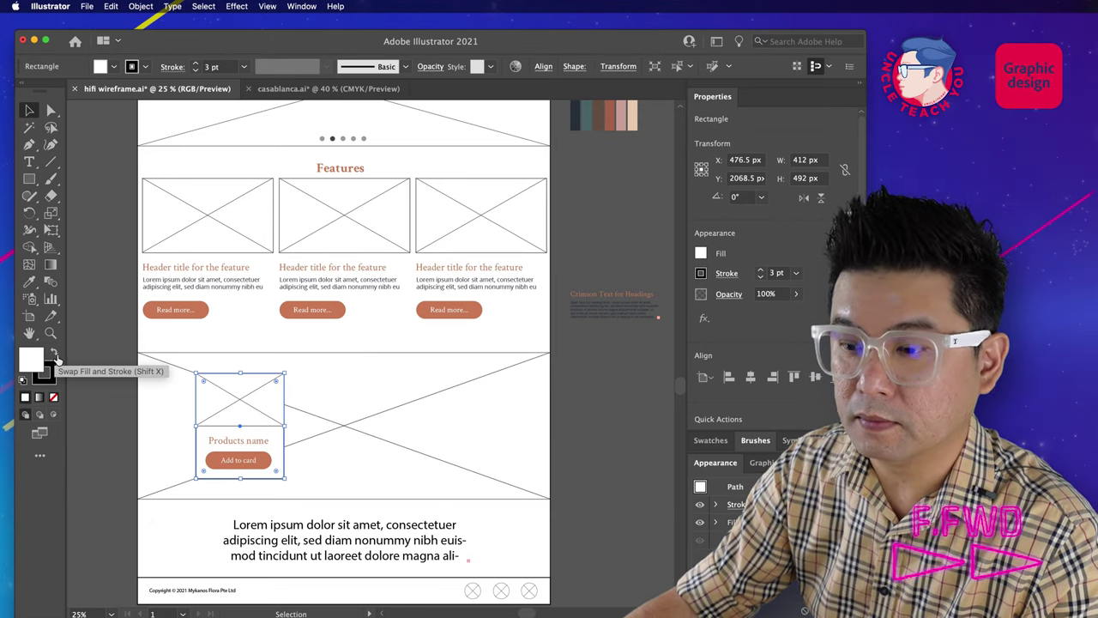
pyautogui.press('i')
pyautogui.click(634, 125)
pyautogui.click(623, 128)
pyautogui.click(633, 125)
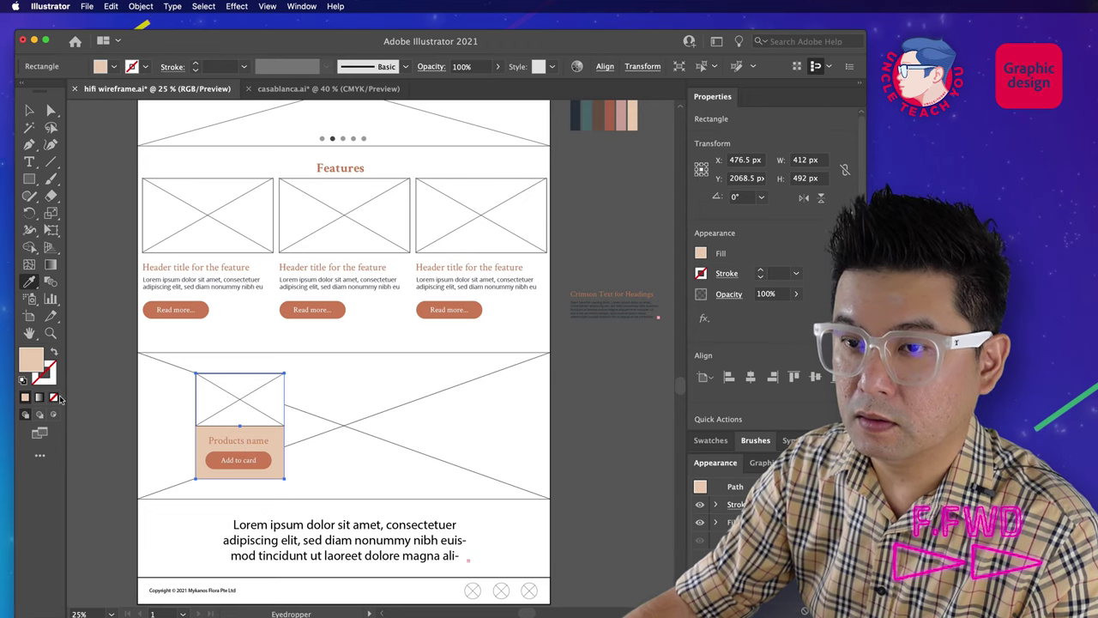
# Step: Lighten the product card background's fill to colour f9e3d2 and deselect it
pyautogui.doubleClick(30, 359)
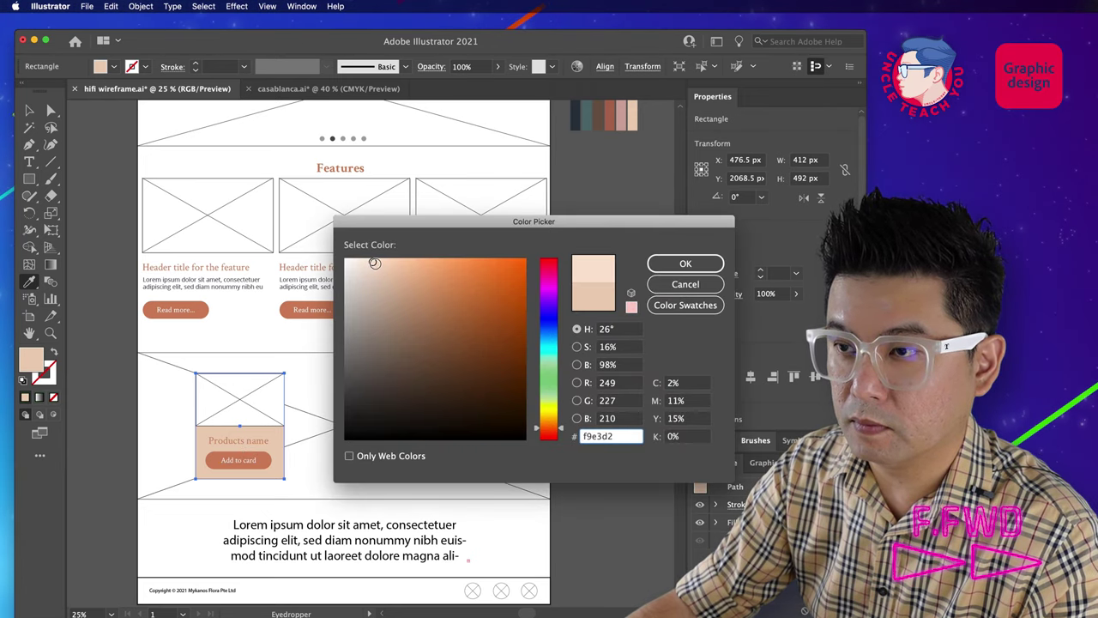
pyautogui.press('Return')
pyautogui.press('super+shift+a')
pyautogui.press('v')
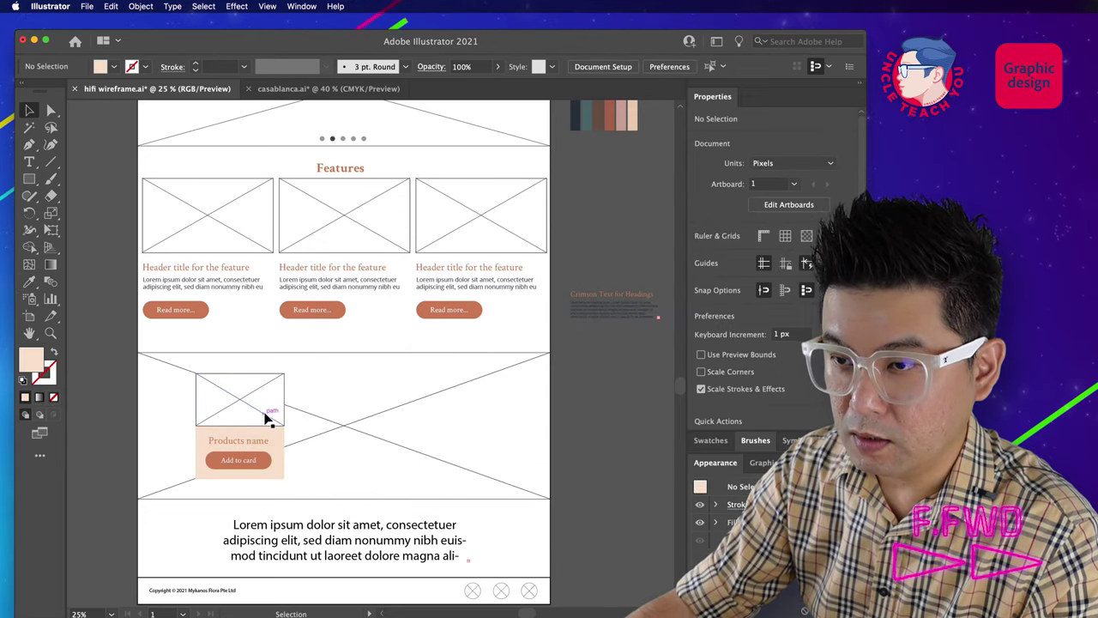
pyautogui.click(271, 420)
pyautogui.click(373, 506)
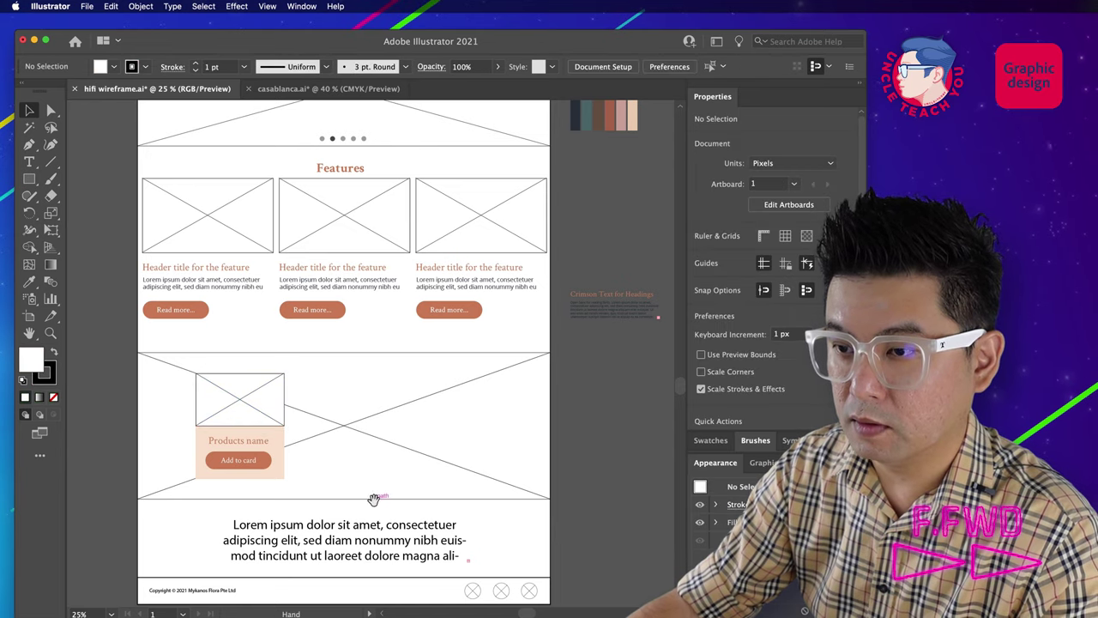
# Step: Apply the Crimson Text heading sample's style to the paragraph above the footer and centre-align it
pyautogui.keyDown('space'); pyautogui.moveTo(372, 500); pyautogui.dragTo(355, 410); pyautogui.keyUp('space')
pyautogui.click(345, 451)
pyautogui.press('i')
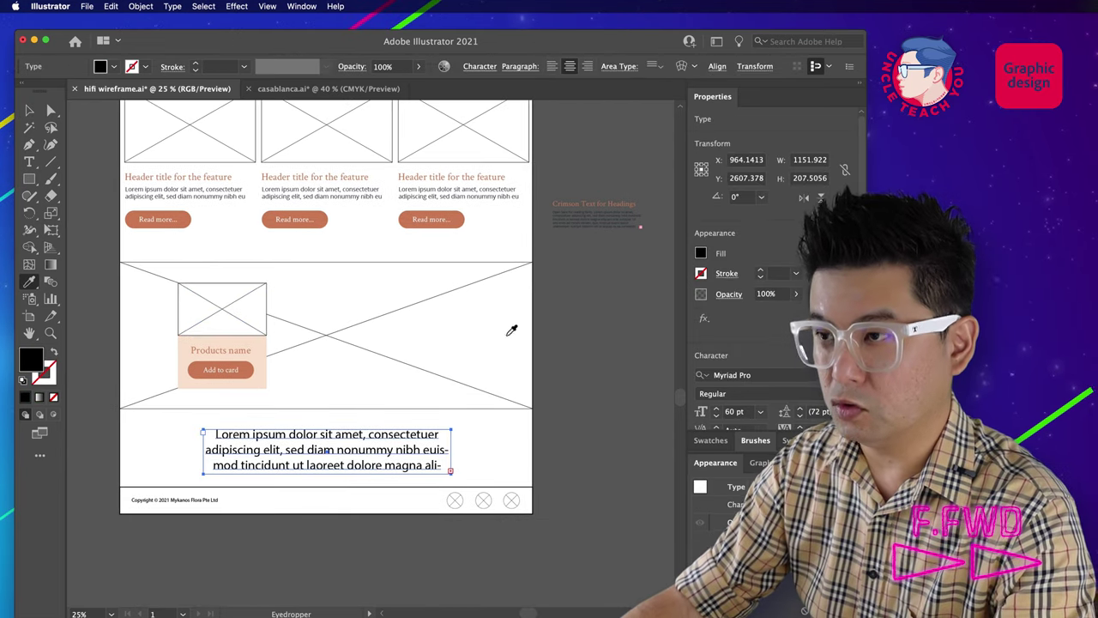
pyautogui.click(596, 218)
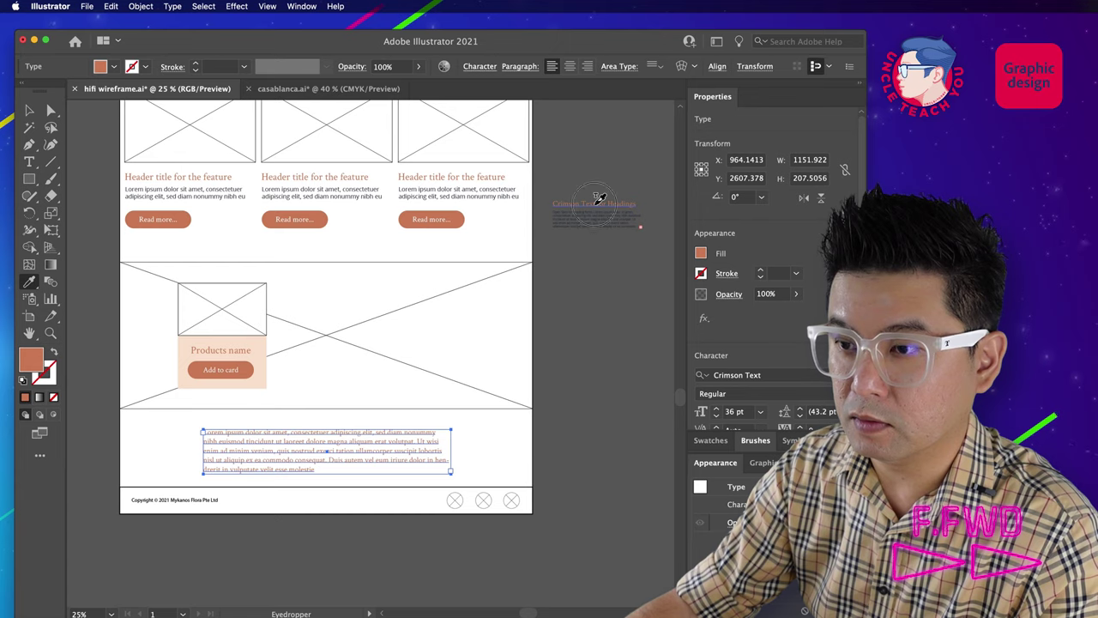
pyautogui.press('super+shift+c')
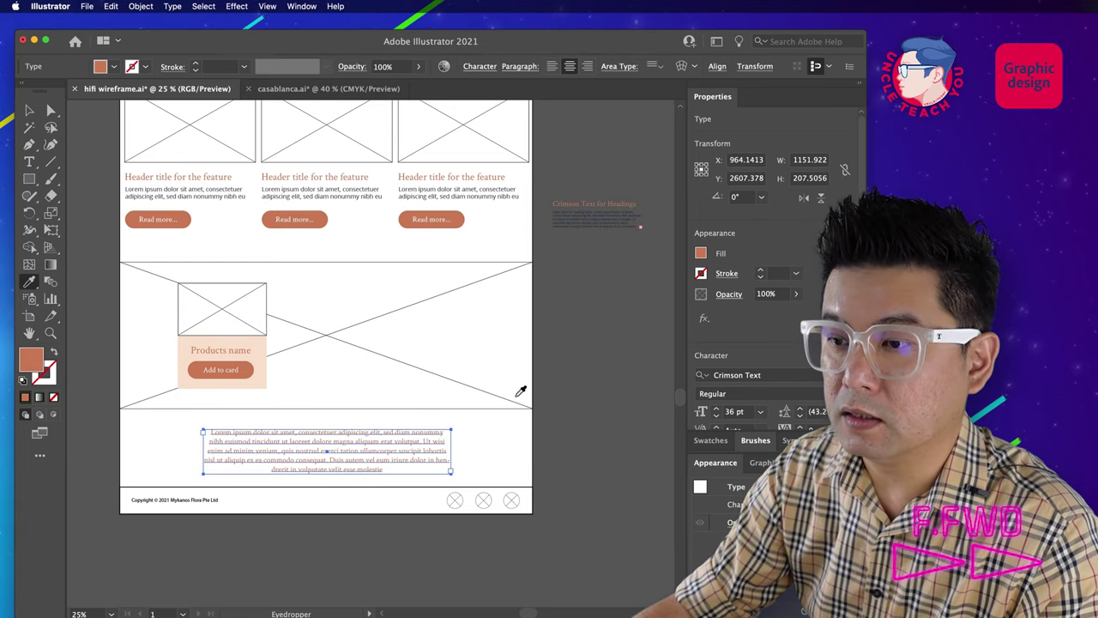
# Step: Recolour the paragraph above the footer with the palette's dark navy swatch and deselect it
pyautogui.scroll(5, 546, 274)
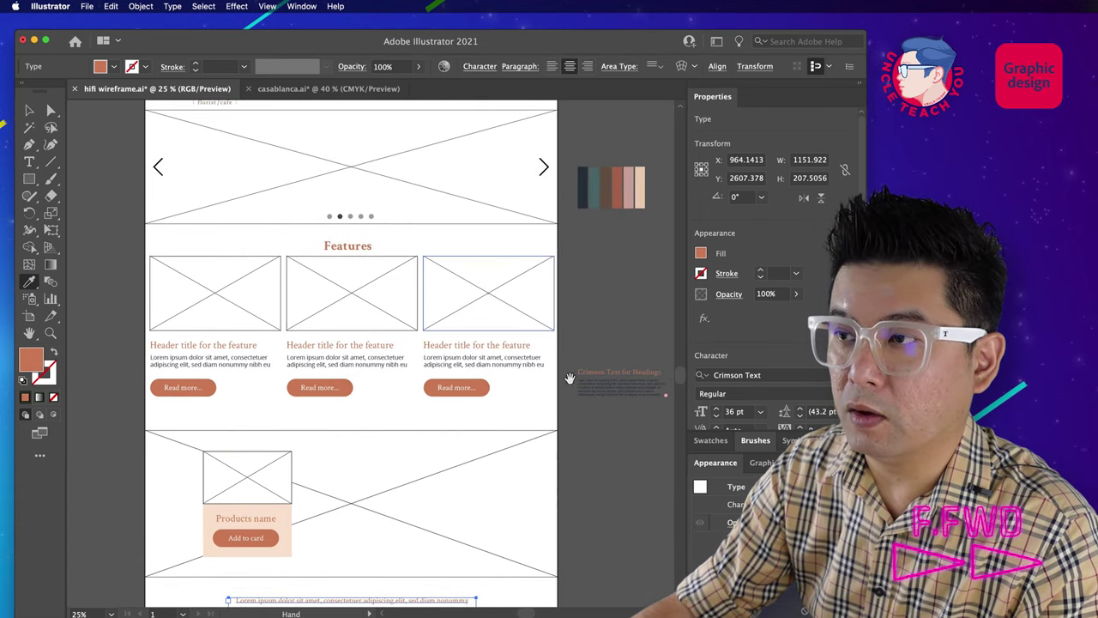
pyautogui.click(598, 194)
pyautogui.scroll(-5, 529, 284)
pyautogui.press('v')
pyautogui.click(454, 472)
pyautogui.moveTo(453, 466); pyautogui.dragTo(452, 462)
# Step: Apply the Open Sans sample text's style to the footer's copyright line and set its size to 21 pt
pyautogui.click(407, 503)
pyautogui.click(243, 507)
pyautogui.click(615, 227)
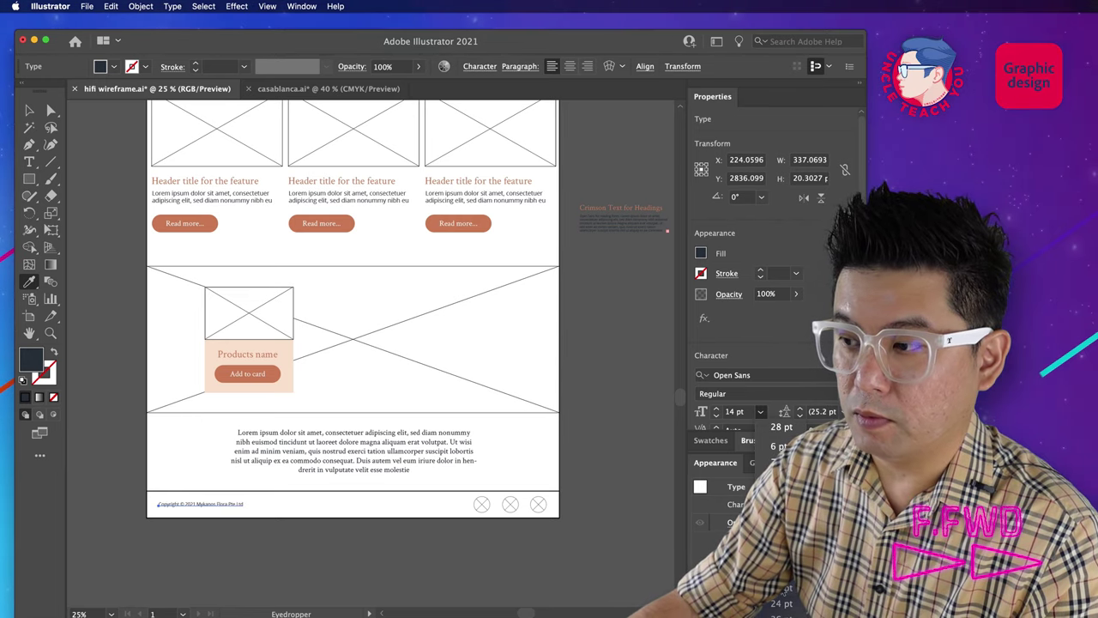
pyautogui.click(780, 587)
pyautogui.keyDown('super'); pyautogui.click(333, 535); pyautogui.keyUp('super')
pyautogui.press('v')
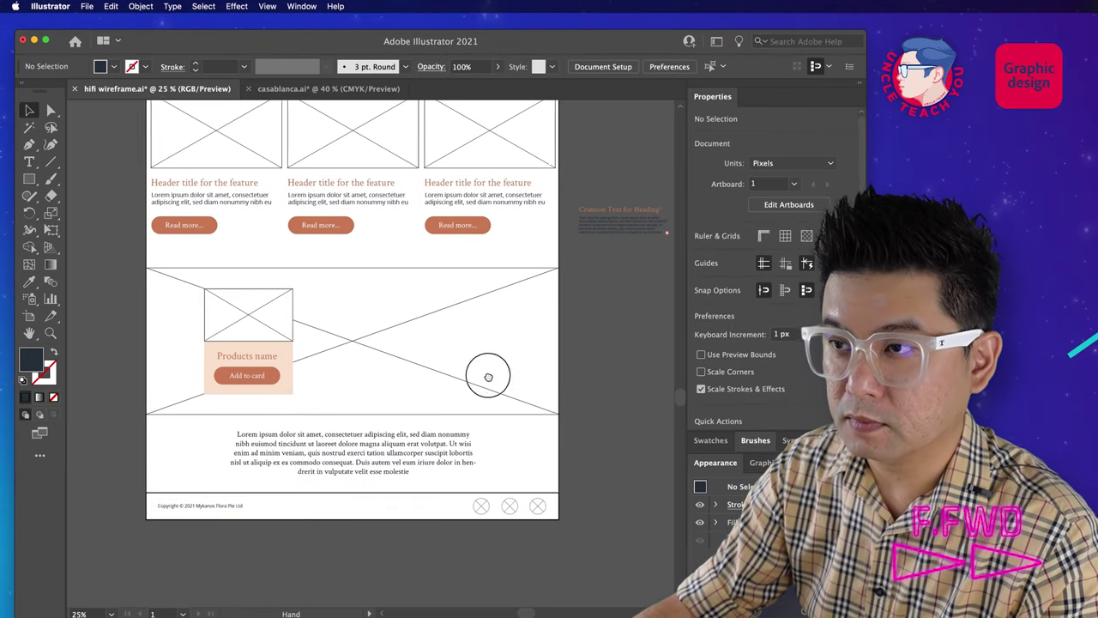
# Step: Review the photos on the casablanca mood board for use in the banner, and return to the hifi wireframe document
pyautogui.scroll(6, 488, 369)
pyautogui.moveTo(412, 432); pyautogui.dragTo(440, 395)
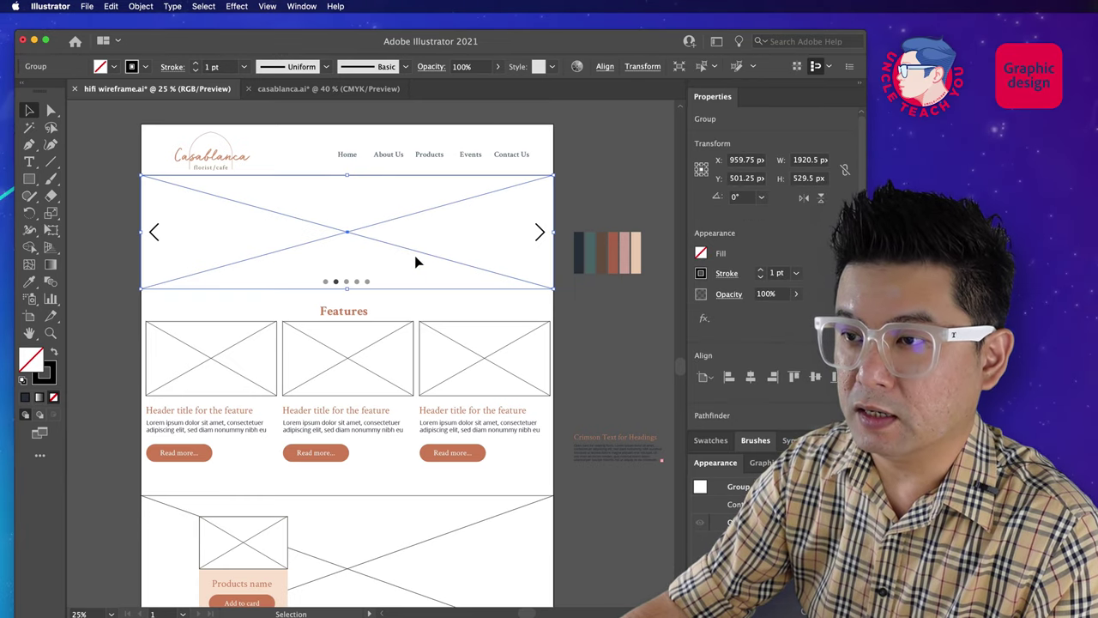
pyautogui.click(354, 89)
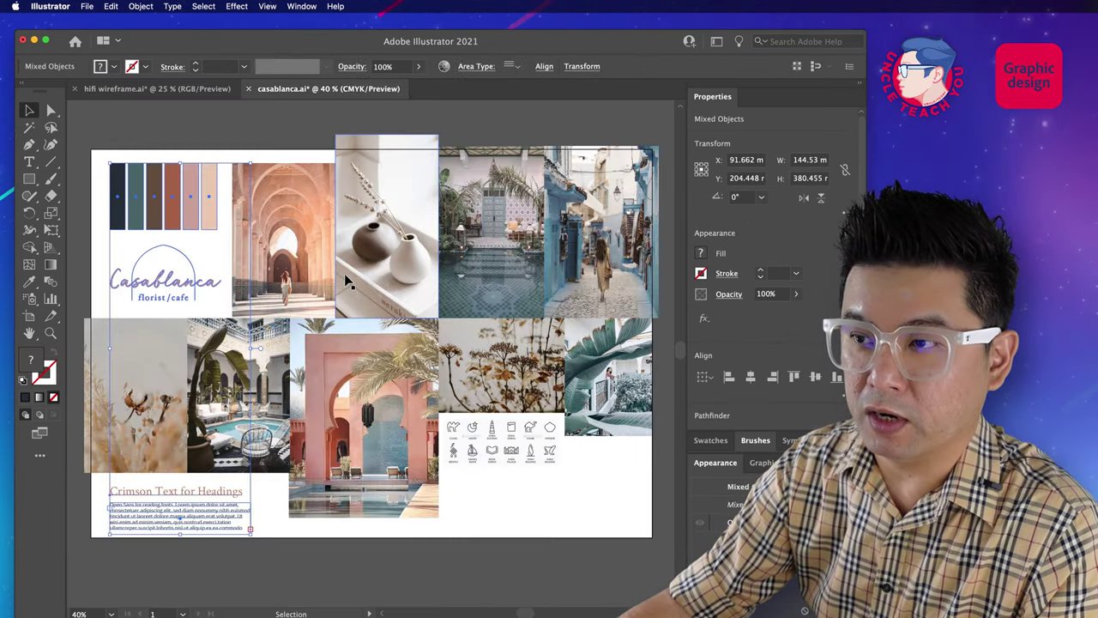
pyautogui.click(546, 519)
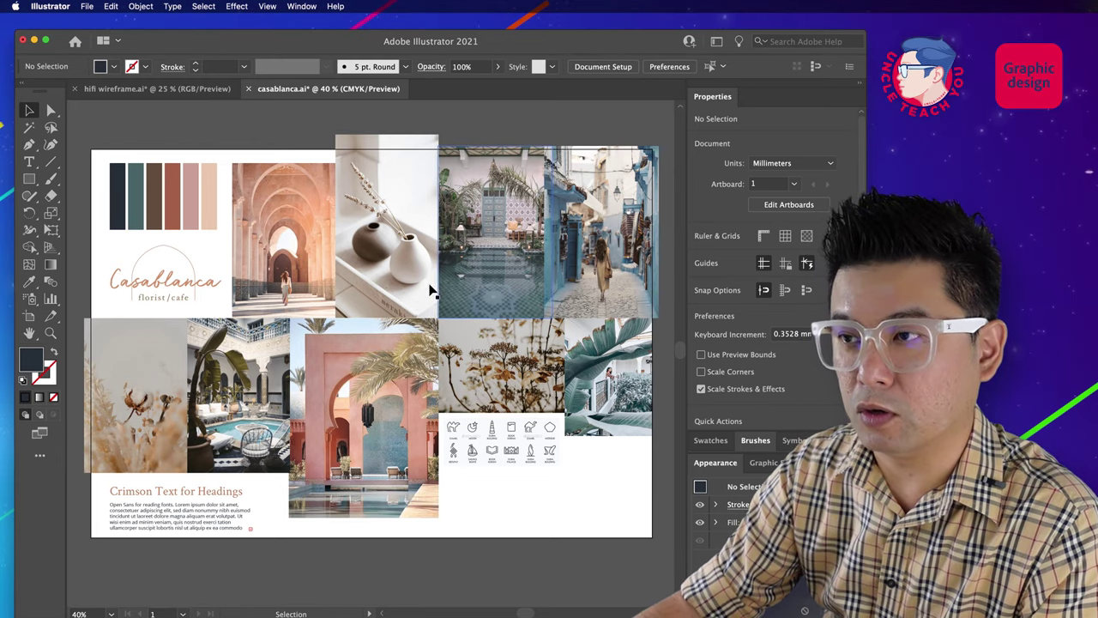
pyautogui.hotkey('ctrl', 'Tab')
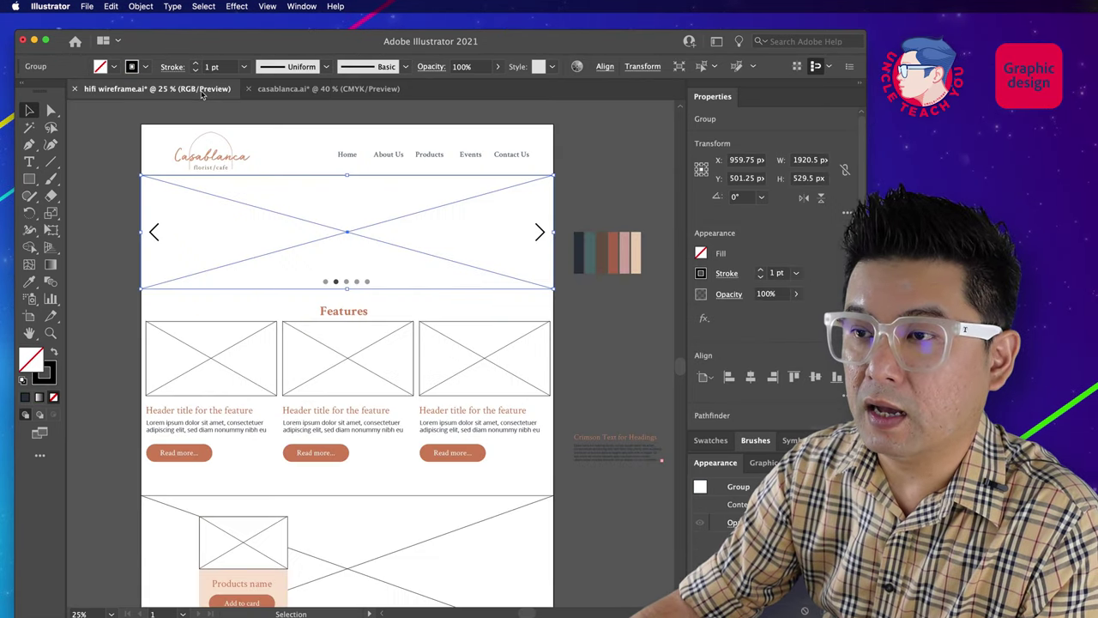
pyautogui.click(596, 323)
pyautogui.click(496, 274)
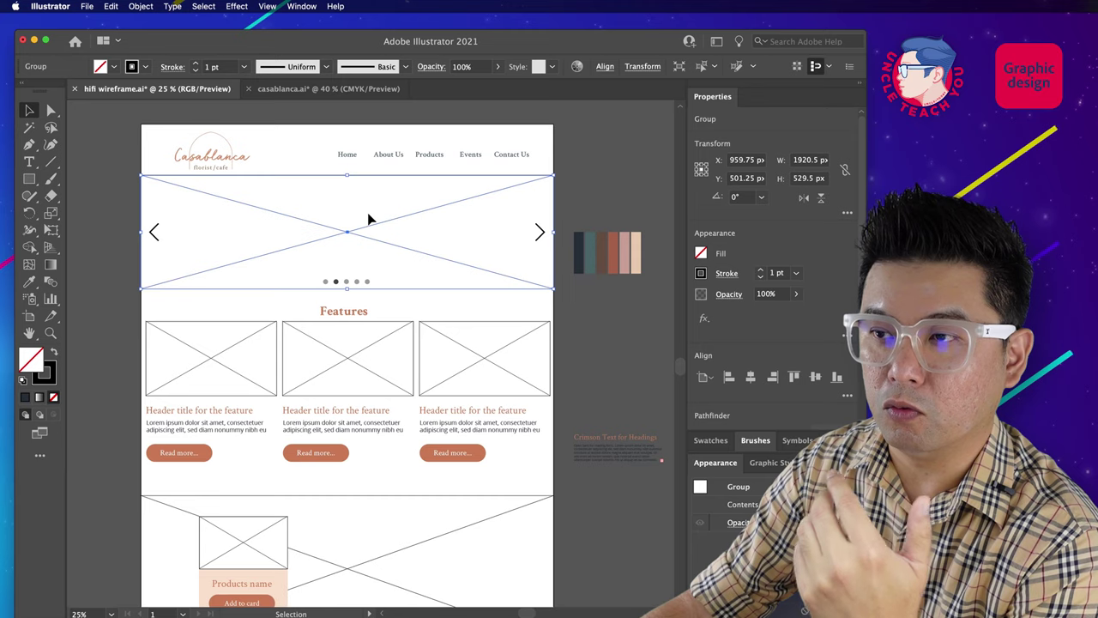
# Step: Delete the crossed diagonal lines from the hero banner placeholder, keeping its arrows and dots
pyautogui.click(380, 212)
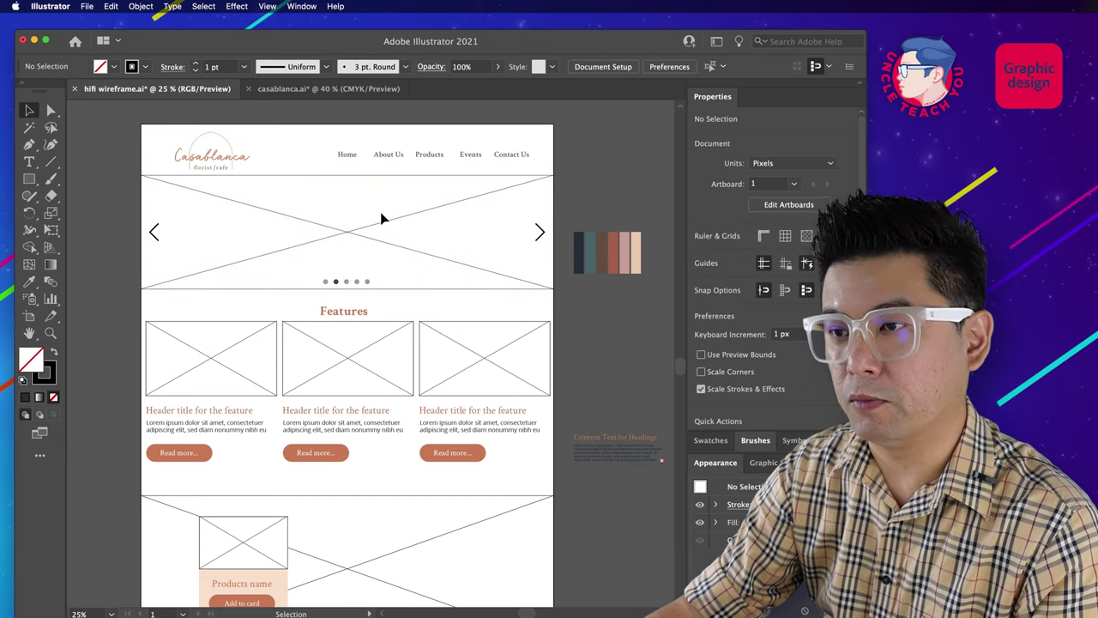
pyautogui.press('a')
pyautogui.moveTo(380, 211); pyautogui.dragTo(394, 257)
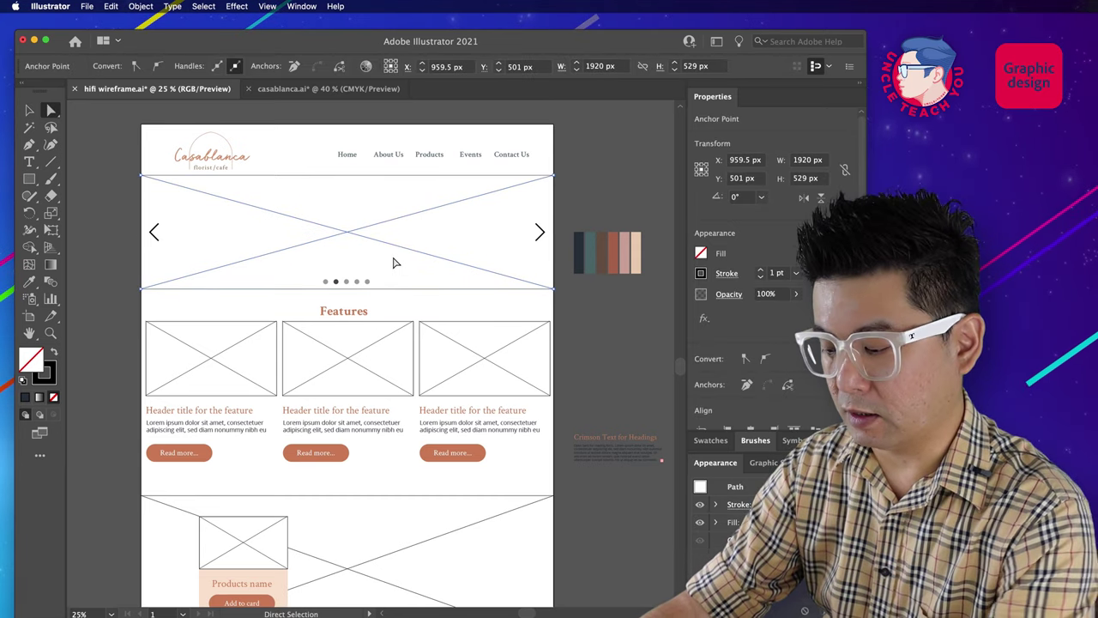
pyautogui.press('Delete')
# Step: Lock the third feature's image frame and delete its crossed diagonal lines
pyautogui.moveTo(478, 358); pyautogui.dragTo(507, 338)
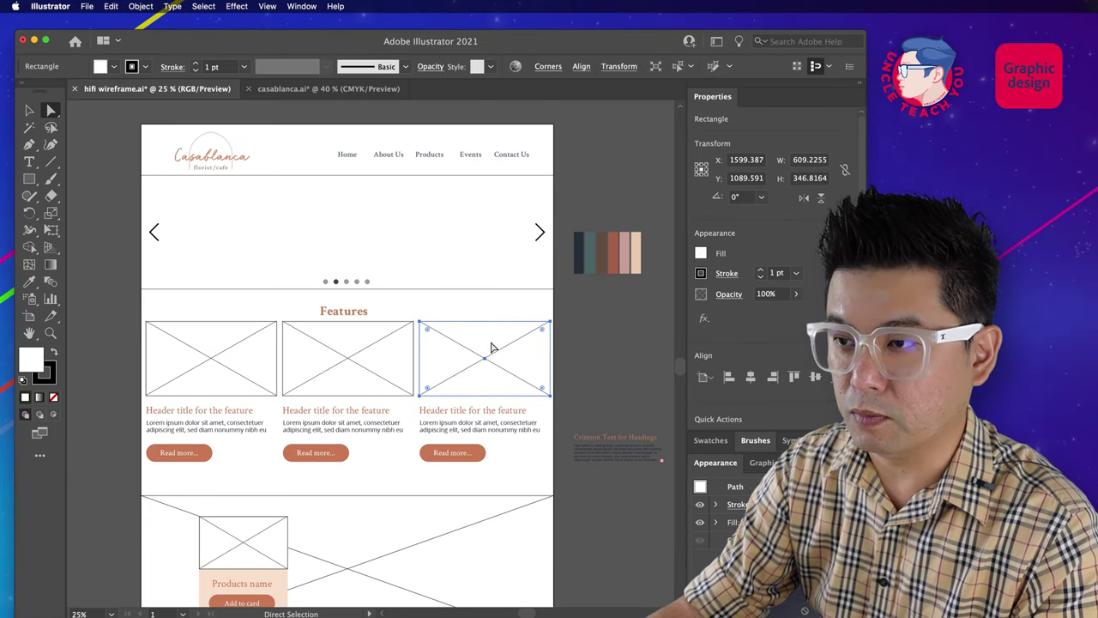
pyautogui.press('super+2')
pyautogui.moveTo(523, 332); pyautogui.dragTo(493, 380)
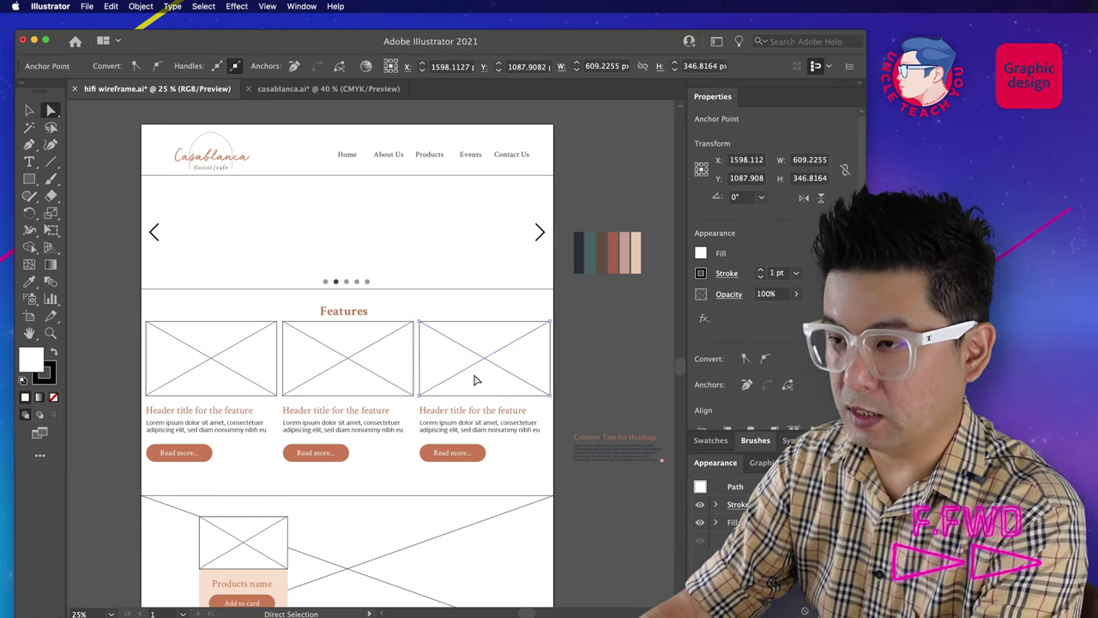
pyautogui.press('Delete')
# Step: Lock the first and second features' image frames and delete the diagonal lines crossing both
pyautogui.moveTo(374, 341); pyautogui.dragTo(369, 373)
pyautogui.press('super+z')
pyautogui.press('super+2')
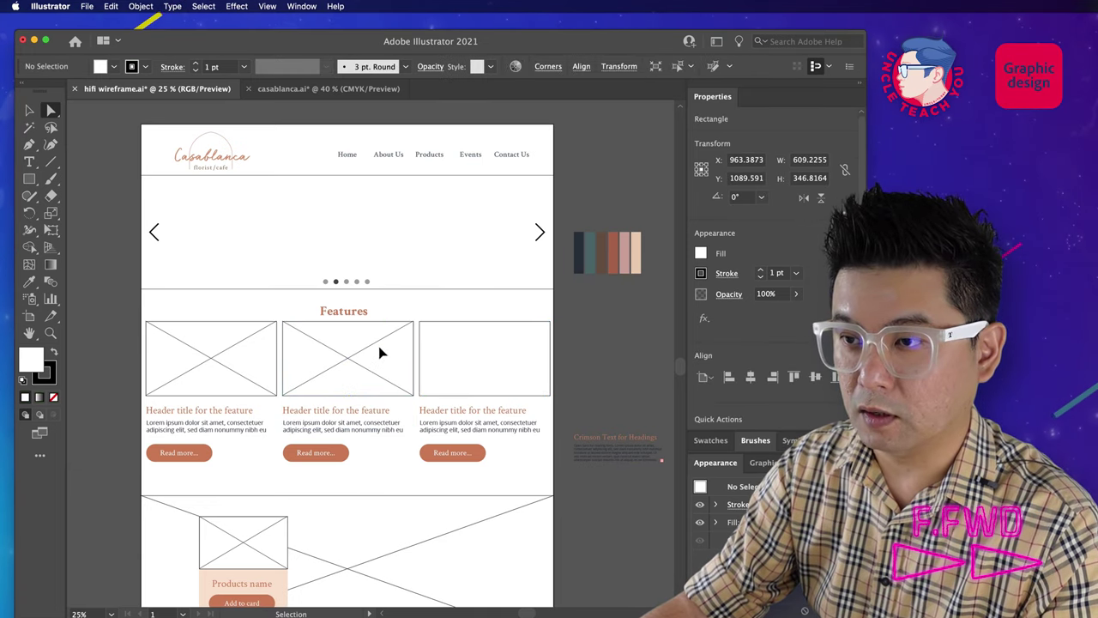
pyautogui.click(261, 342)
pyautogui.moveTo(174, 379); pyautogui.dragTo(360, 343)
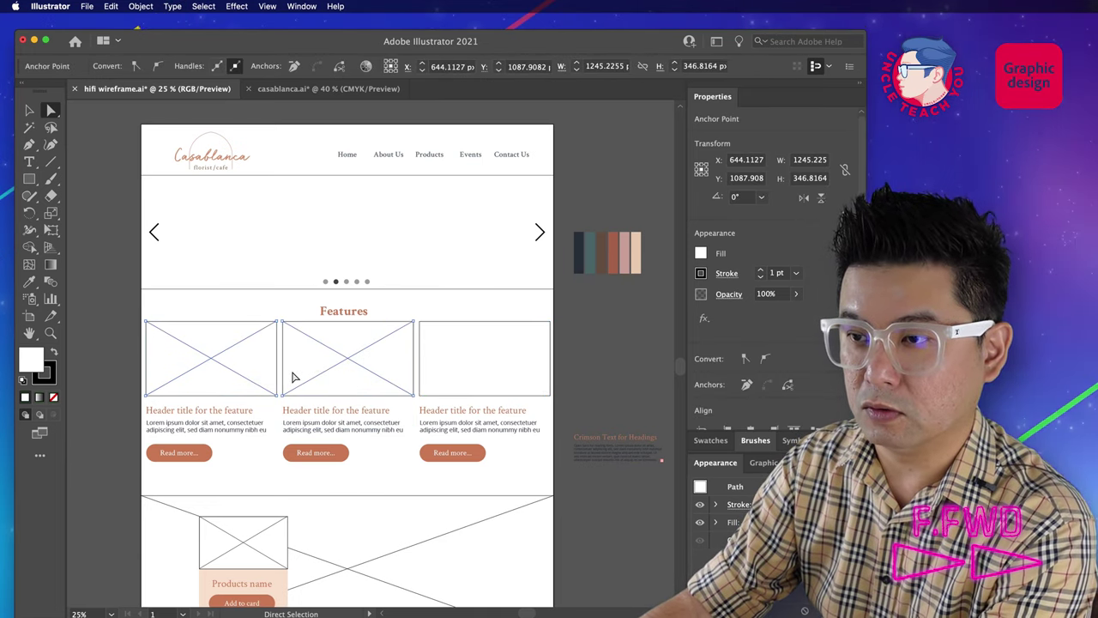
pyautogui.press('Delete')
# Step: Delete the crossed diagonal lines from the product card's image frame
pyautogui.scroll(-5, 380, 452)
pyautogui.moveTo(272, 300); pyautogui.dragTo(292, 322)
pyautogui.press('Delete')
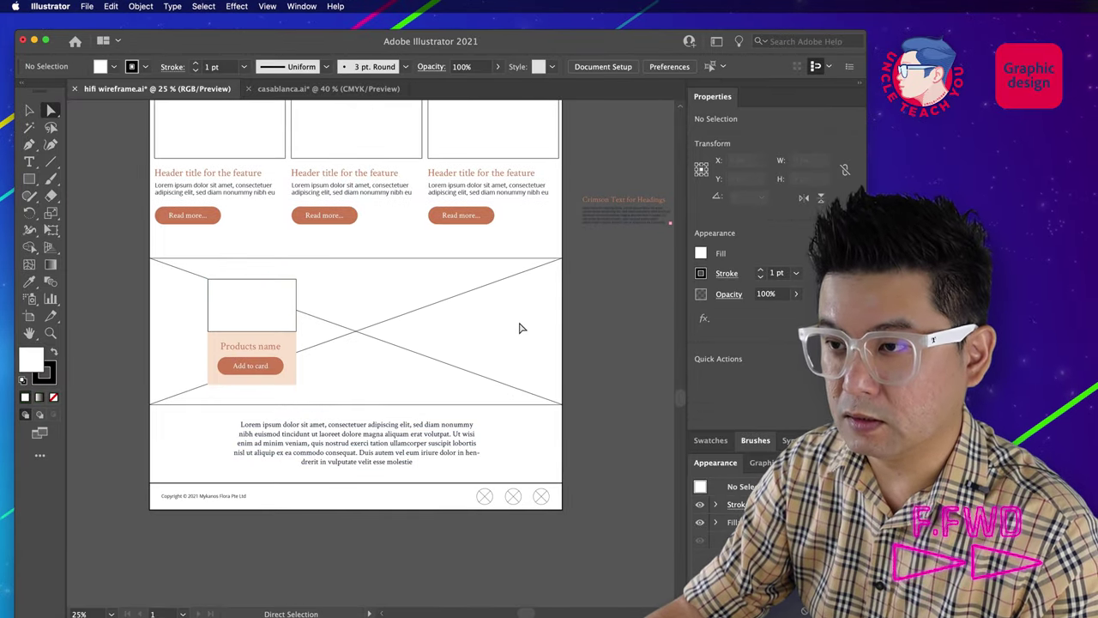
# Step: Delete the two large diagonal lines crossing the background of the products section
pyautogui.click(412, 345)
pyautogui.click(527, 316)
pyautogui.click(453, 295)
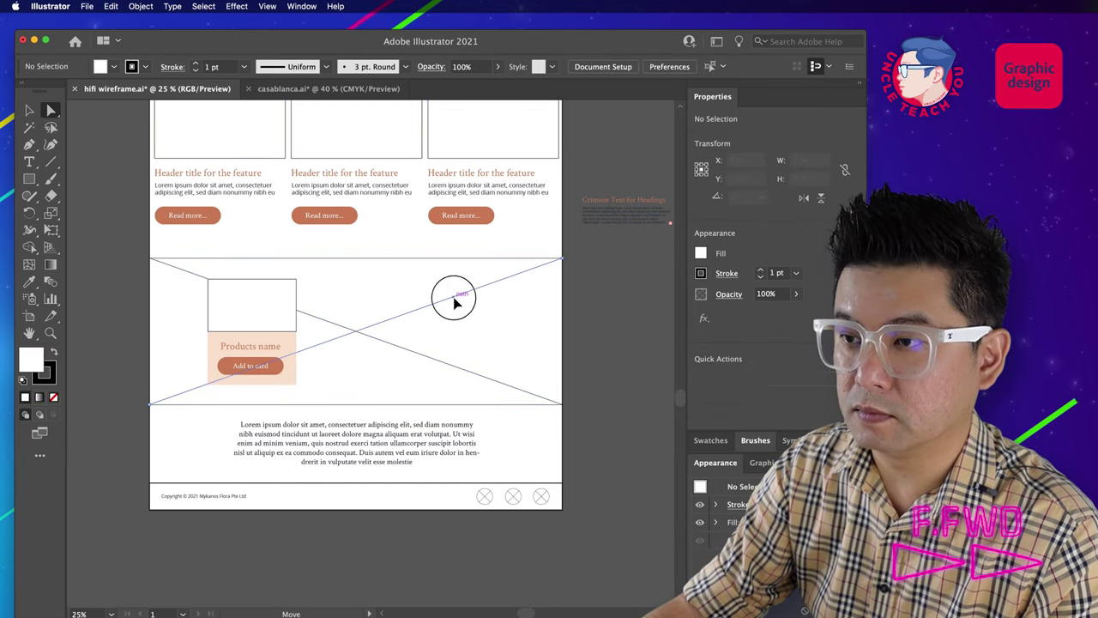
pyautogui.keyDown('shift'); pyautogui.click(436, 361); pyautogui.keyUp('shift')
pyautogui.press('Delete')
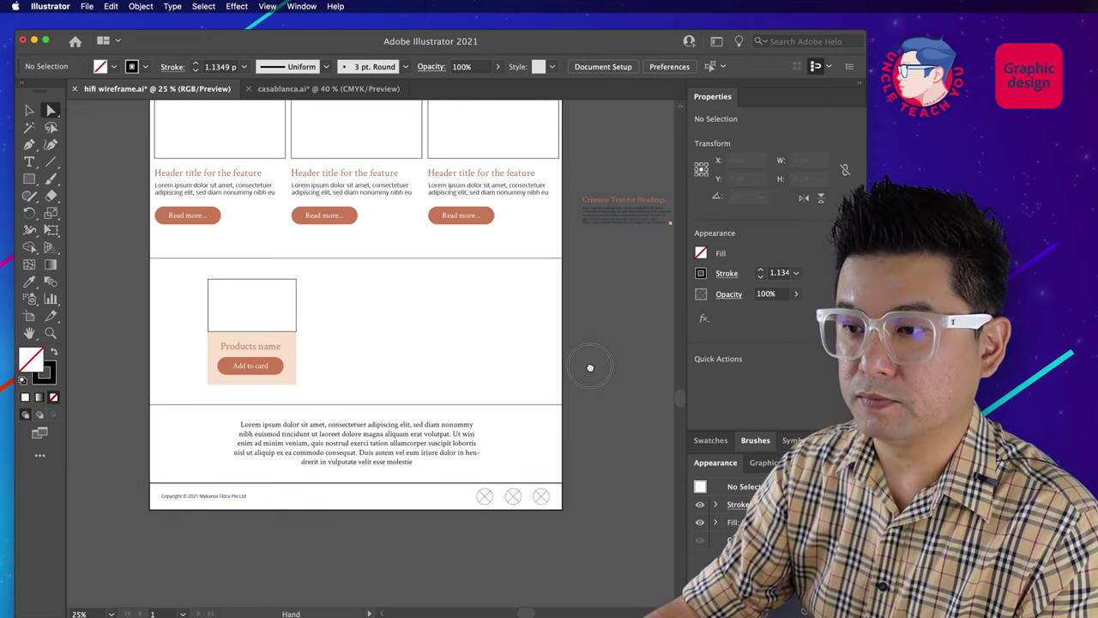
# Step: Fill the footer rectangle with the dark navy swatch from the palette, without an outline, and deselect it
pyautogui.moveTo(590, 367); pyautogui.dragTo(590, 377)
pyautogui.click(366, 518)
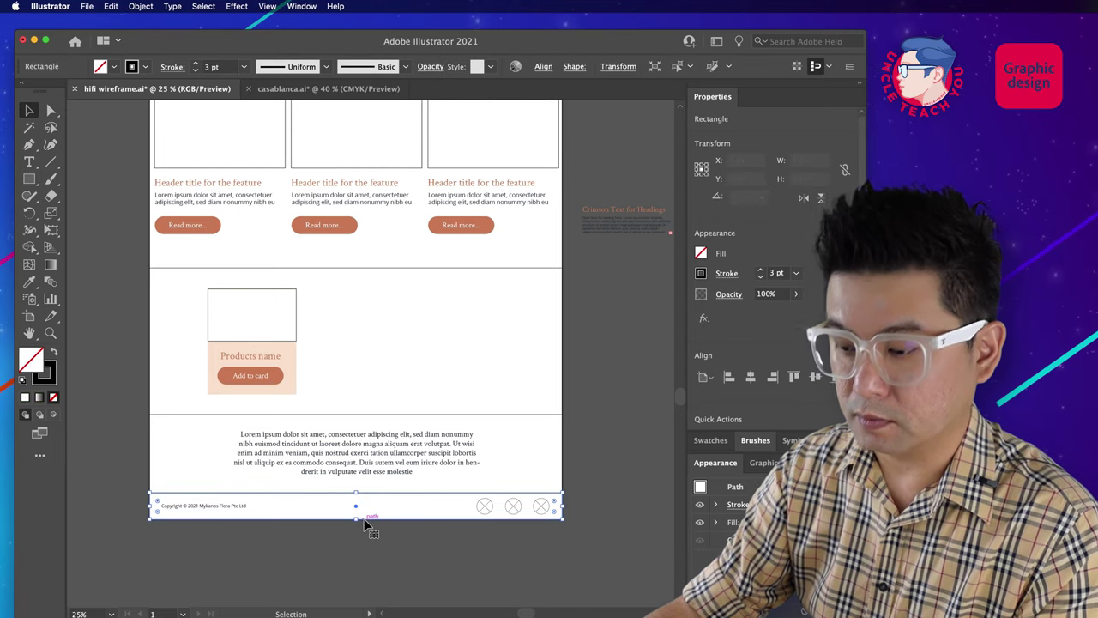
pyautogui.press('i')
pyautogui.scroll(5, 600, 223)
pyautogui.hscroll(2, 600, 223)
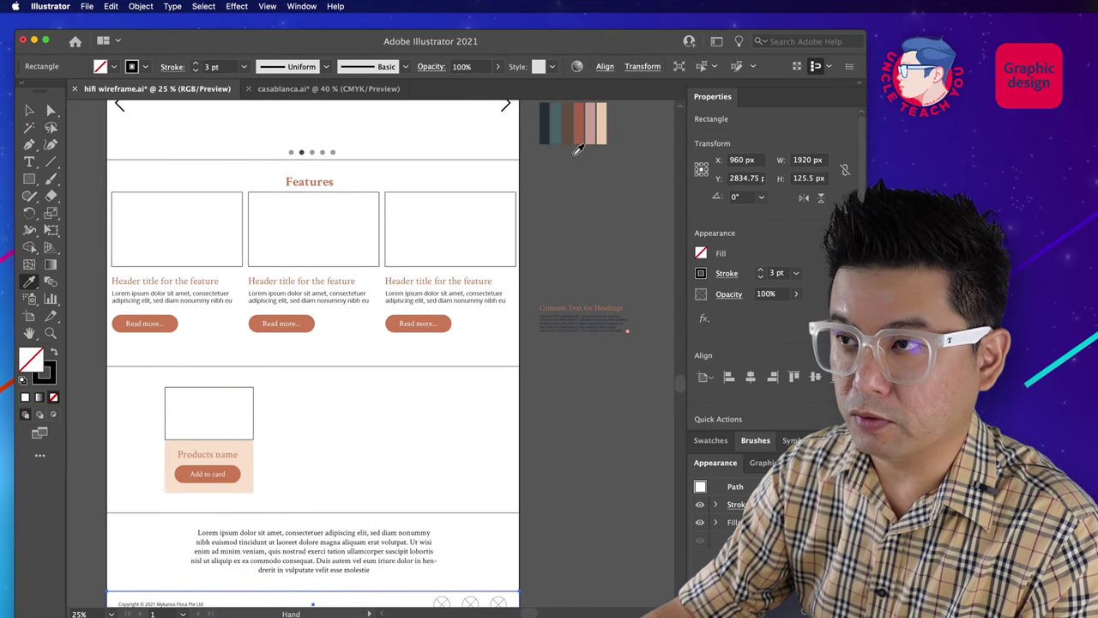
pyautogui.click(552, 133)
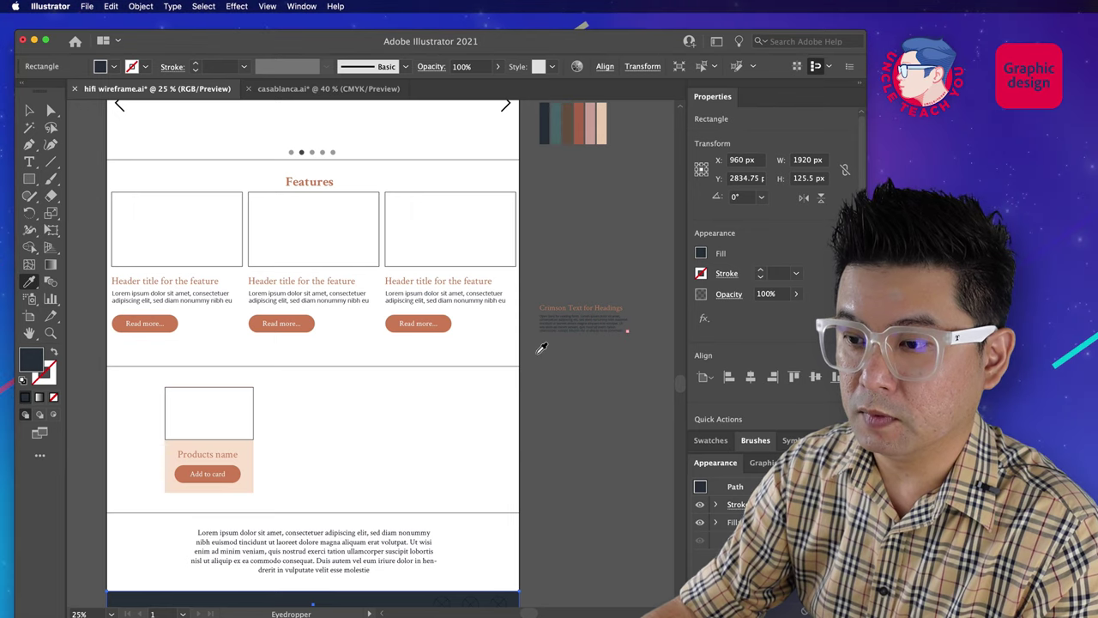
pyautogui.moveTo(535, 451); pyautogui.dragTo(566, 360)
pyautogui.press('v')
pyautogui.click(314, 561)
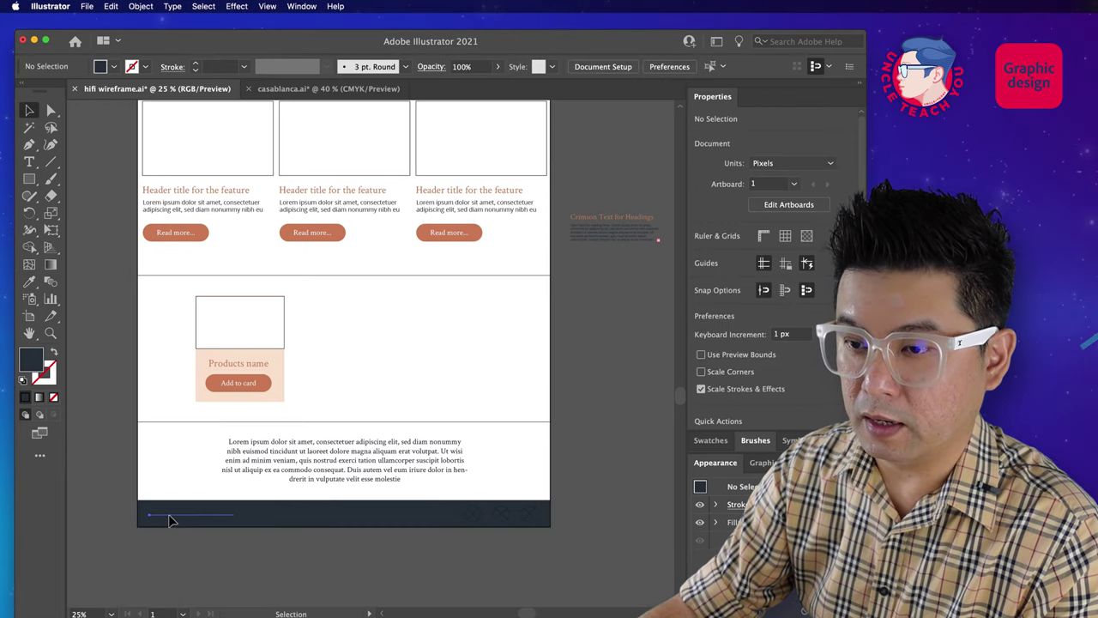
# Step: Change the footer copyright text's fill to sampled white and deselect it
pyautogui.click(172, 513)
pyautogui.press('i')
pyautogui.click(412, 360)
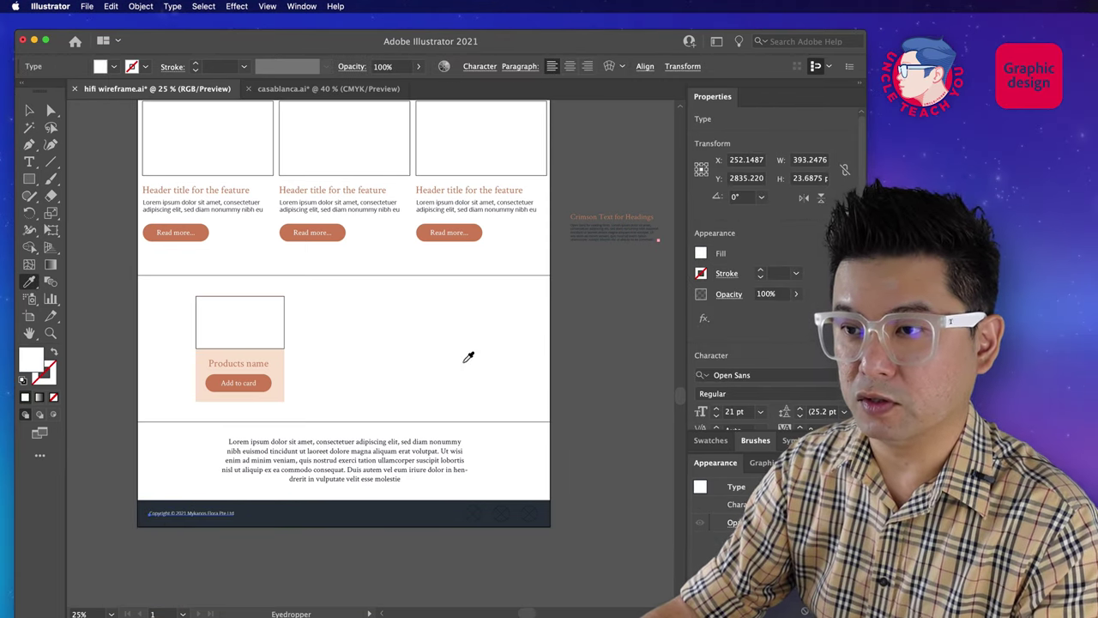
pyautogui.press('v')
pyautogui.click(599, 399)
# Step: Switch to the casablanca folder in Finder and place the swimming pool photo onto the wireframe's hero banner
pyautogui.moveTo(569, 363); pyautogui.dragTo(568, 492)
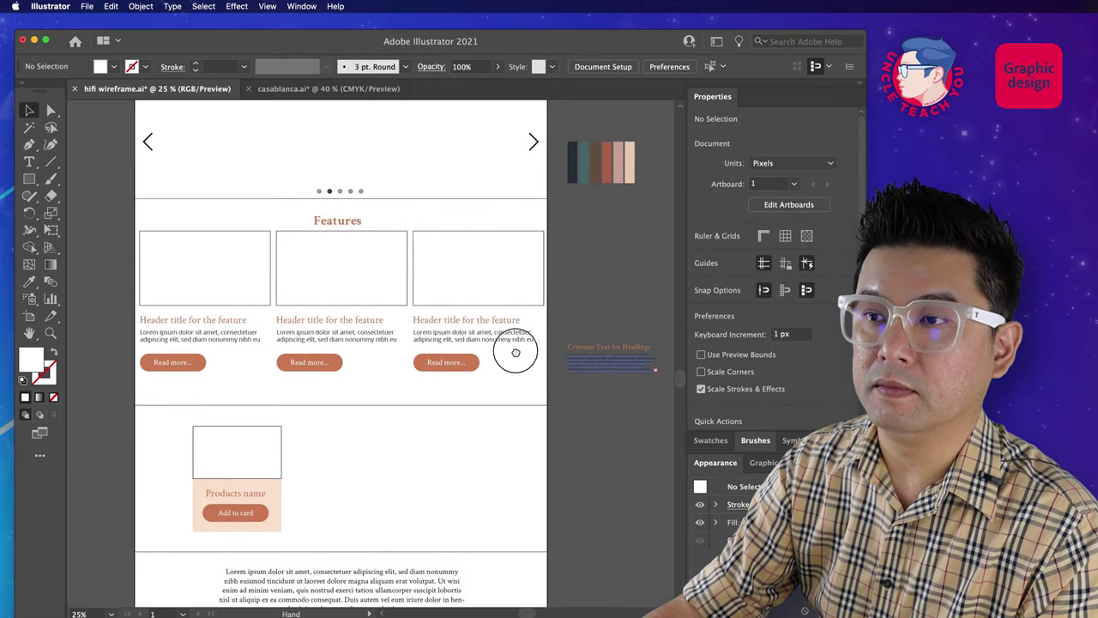
pyautogui.moveTo(515, 348); pyautogui.dragTo(520, 451)
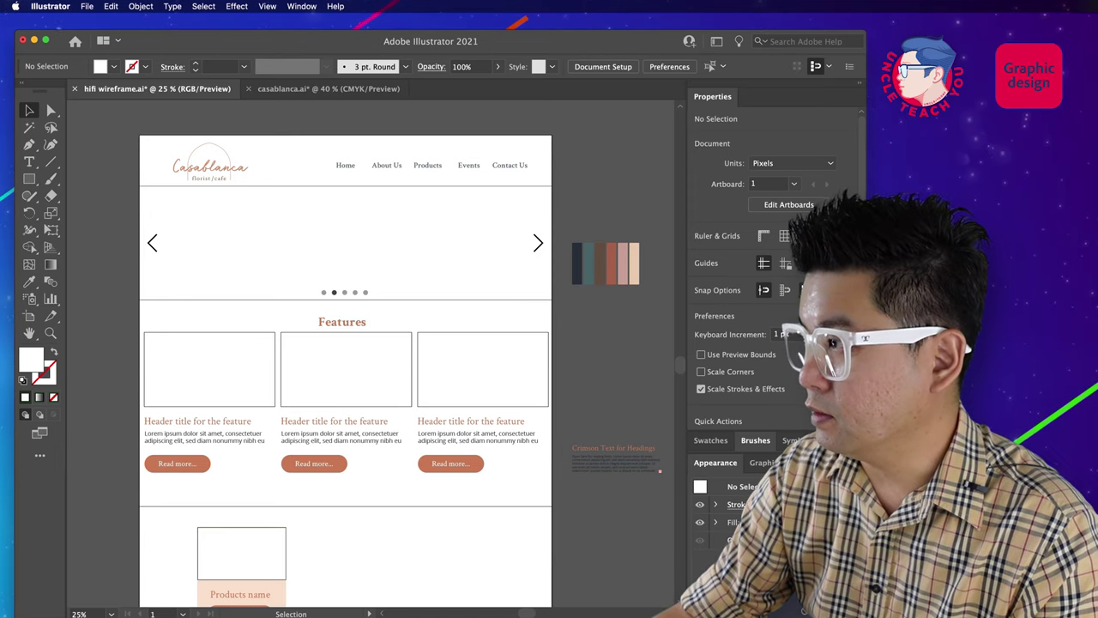
pyautogui.press('super+Tab')
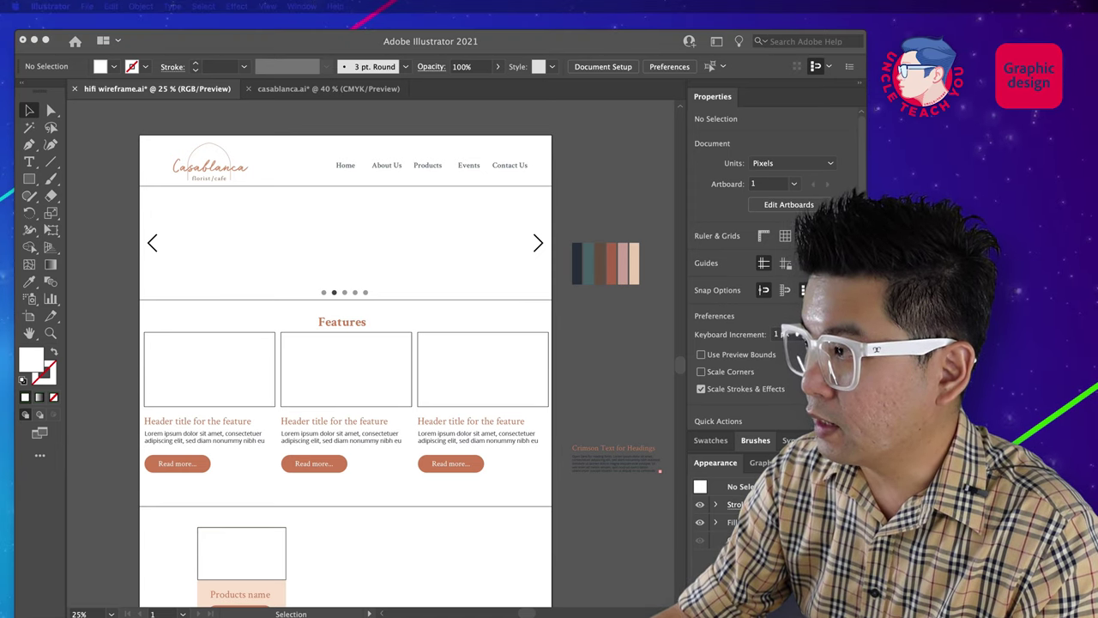
pyautogui.moveTo(1097, 181); pyautogui.dragTo(771, 118)
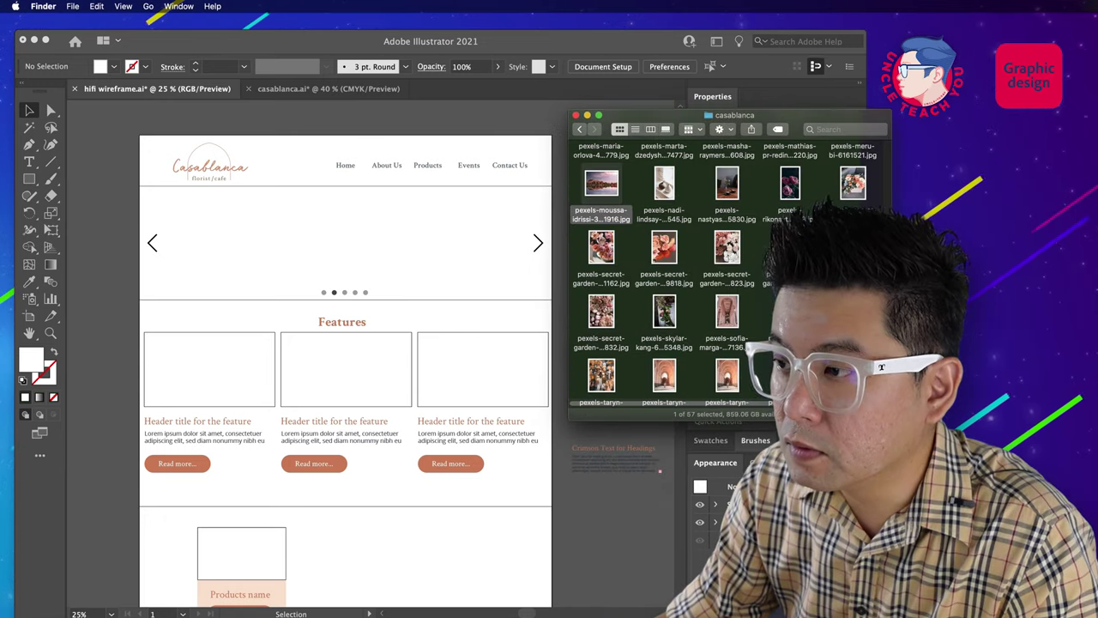
pyautogui.scroll(-1, 729, 275)
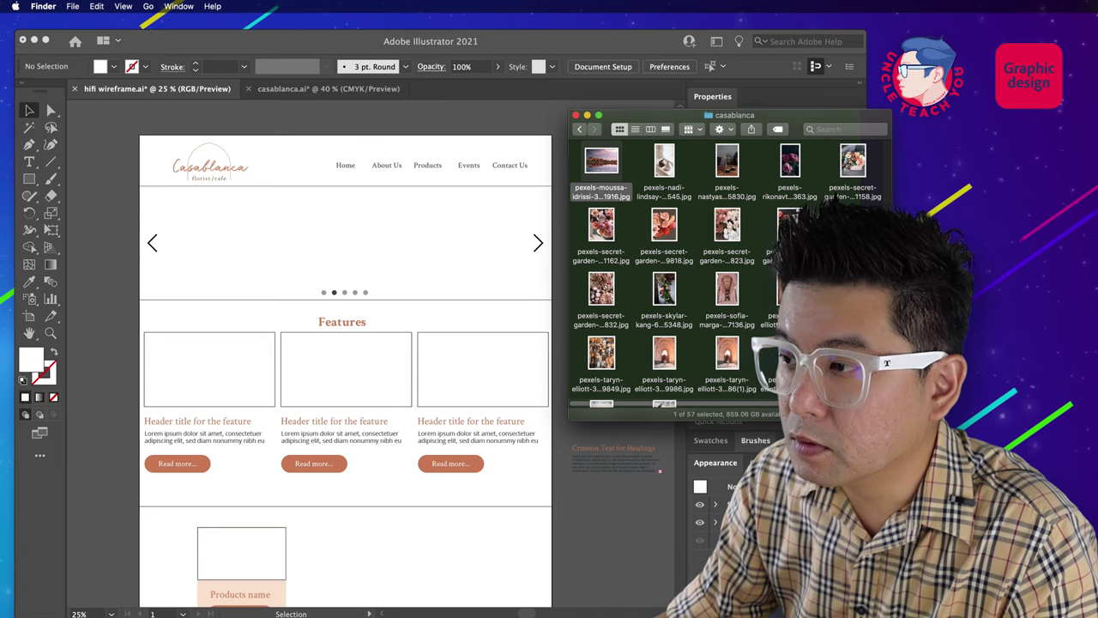
pyautogui.click(789, 354)
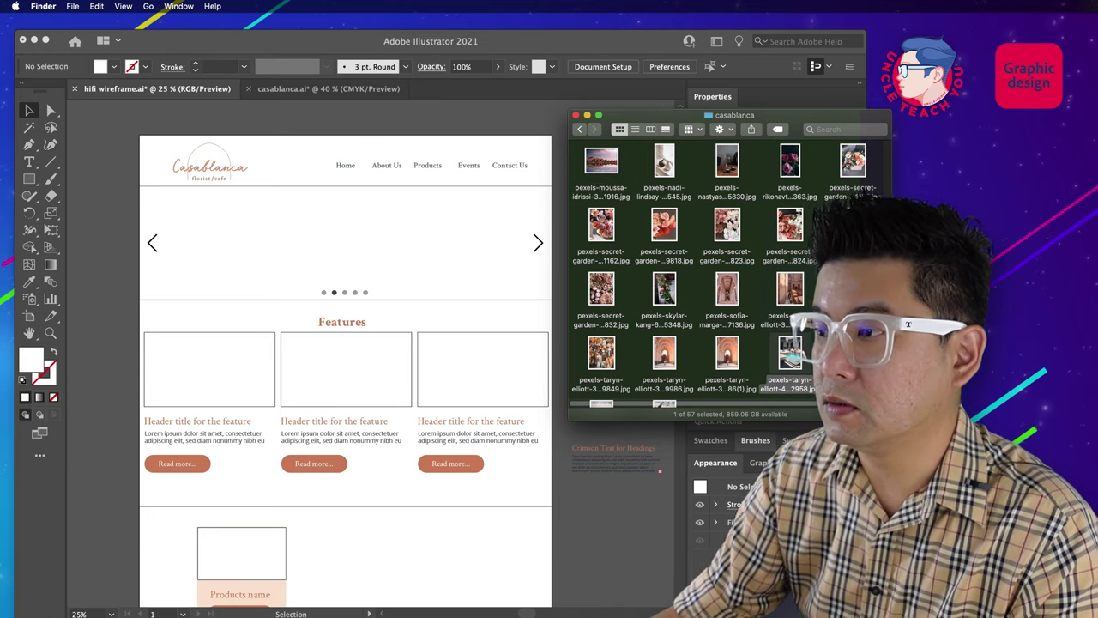
pyautogui.moveTo(850, 354); pyautogui.dragTo(363, 245)
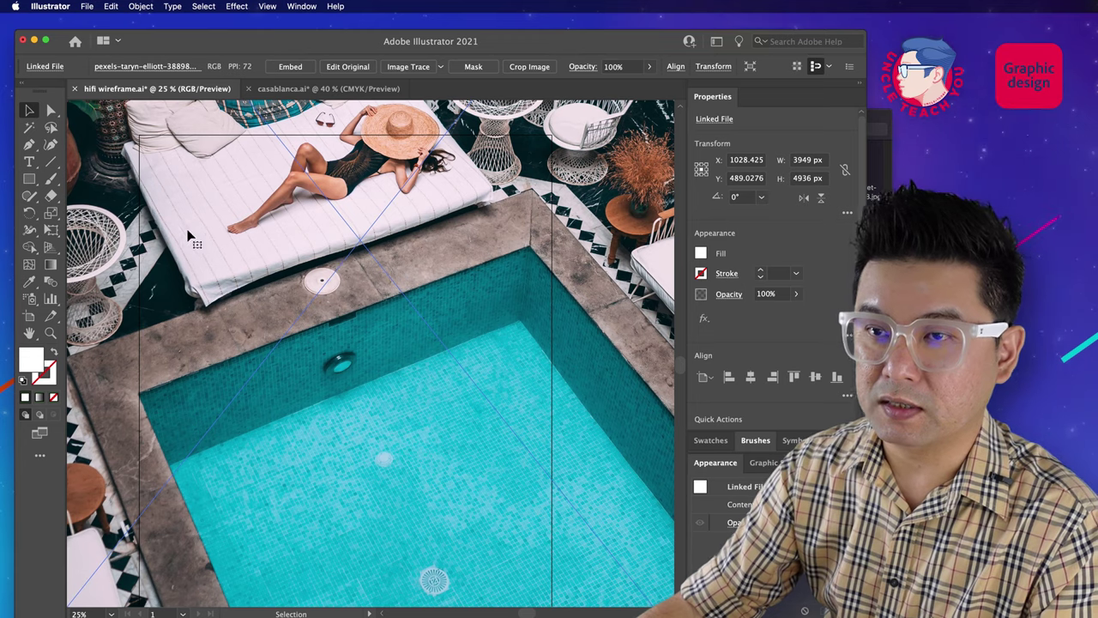
# Step: Scale the placed pool photo uniformly to 10%
pyautogui.click(52, 213)
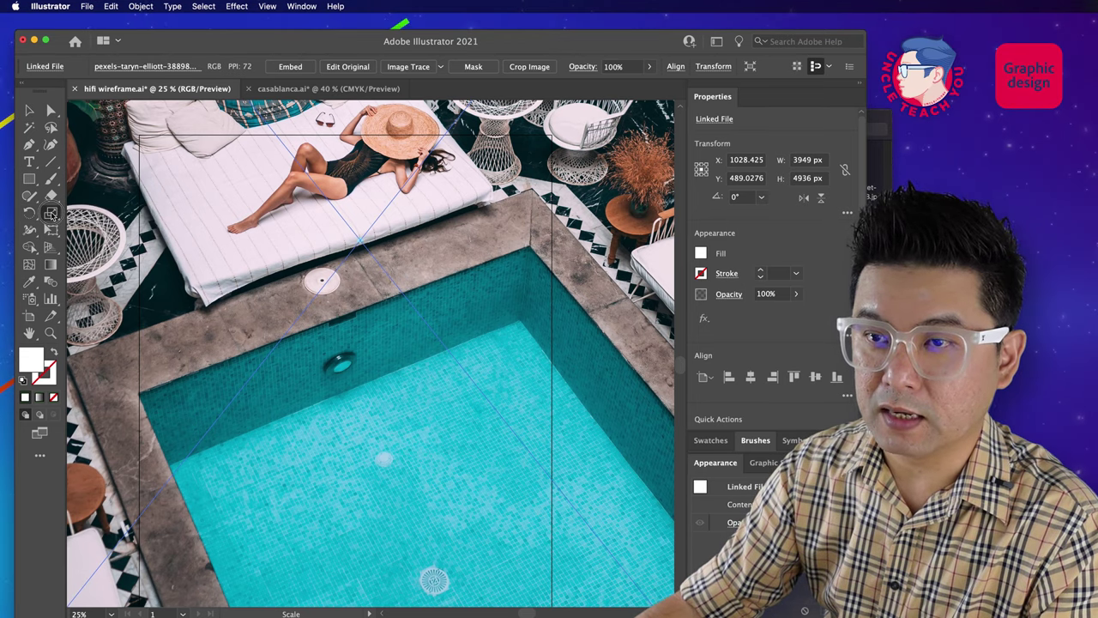
pyautogui.click(52, 213)
pyautogui.click(89, 215)
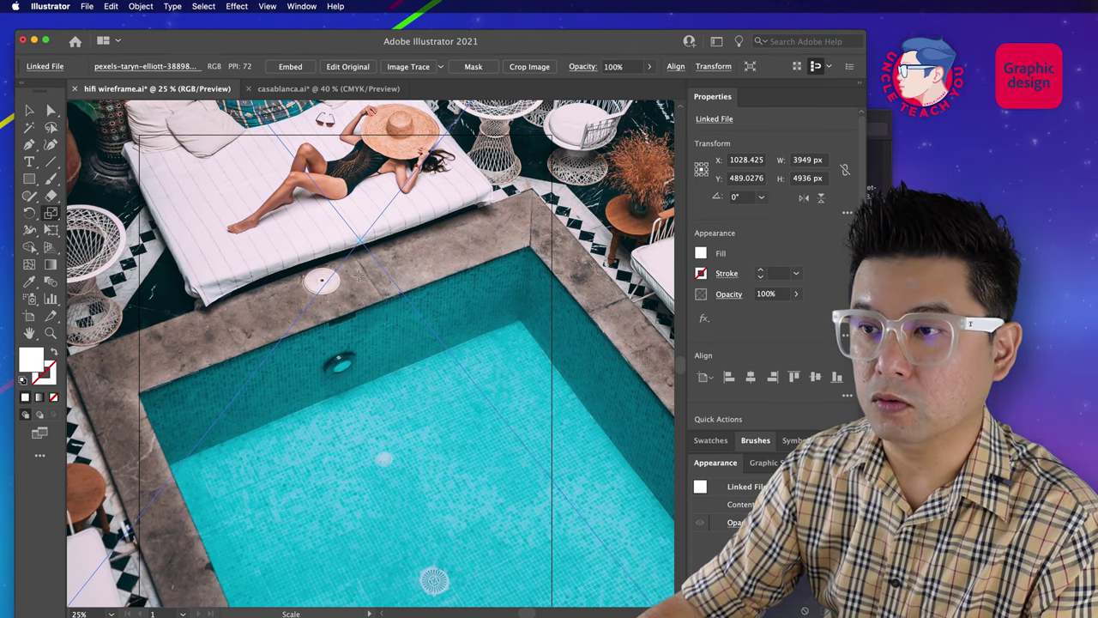
pyautogui.press('Return')
pyautogui.write('10')
pyautogui.press('Return')
pyautogui.press('v')
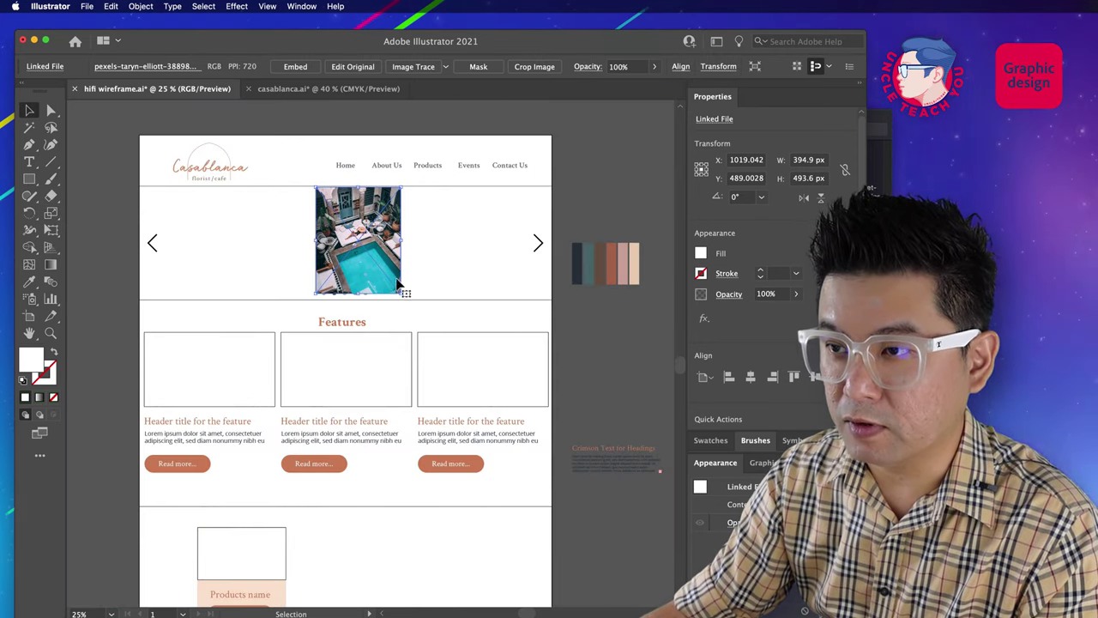
# Step: Enlarge the pool photo proportionally to about 1946 × 2433 px so it covers the full width of the page
pyautogui.moveTo(403, 291); pyautogui.dragTo(437, 496)
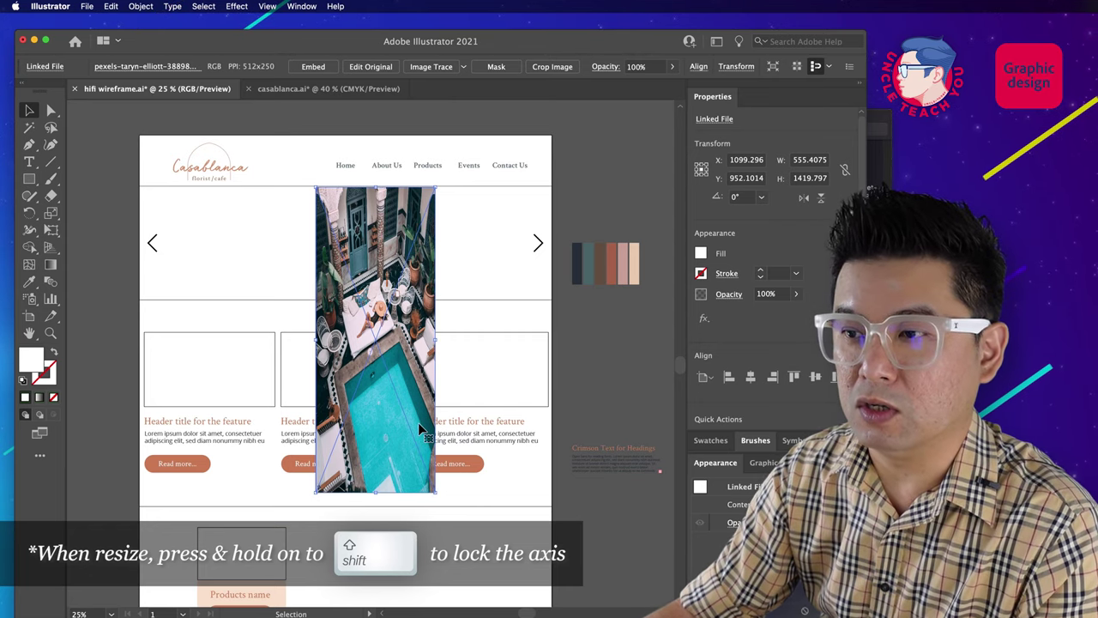
pyautogui.press('super+z')
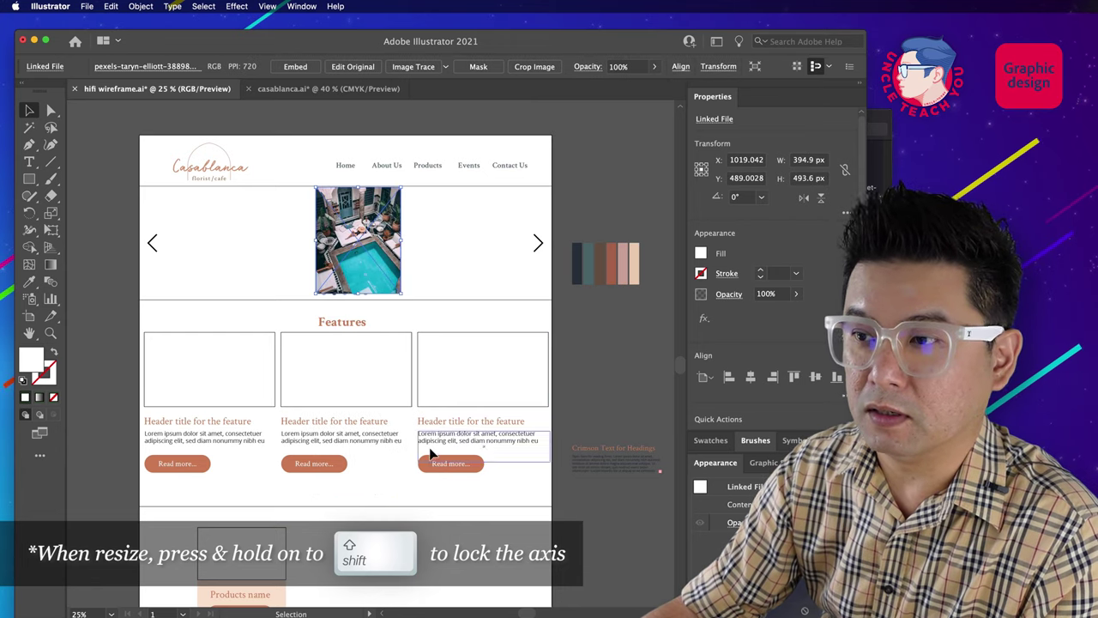
pyautogui.moveTo(399, 296); pyautogui.dragTo(554, 485)
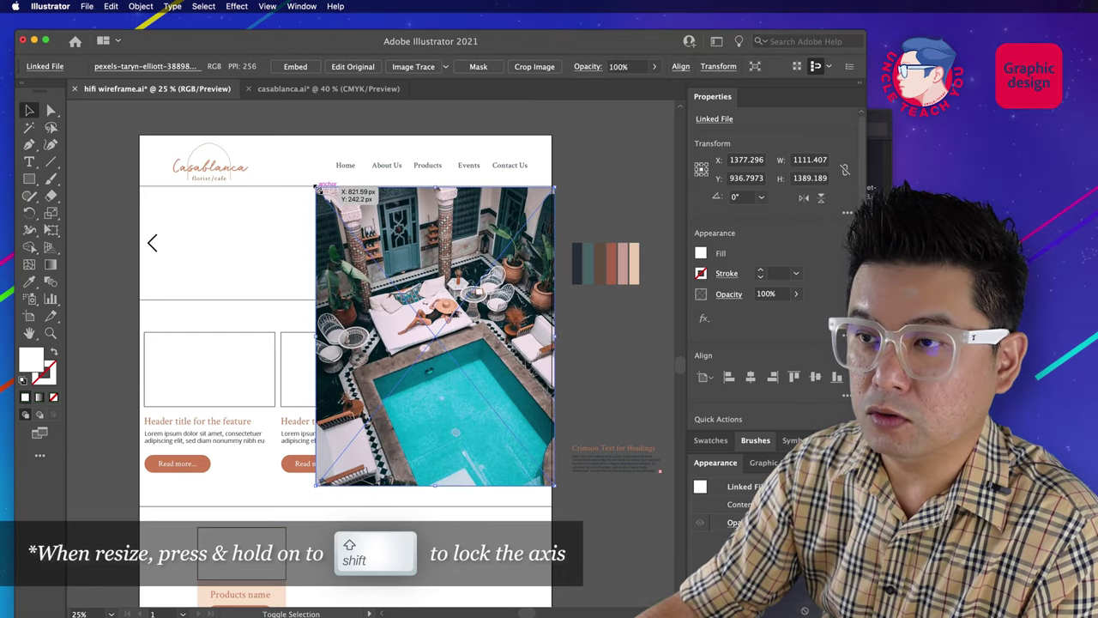
pyautogui.moveTo(314, 485); pyautogui.dragTo(179, 566)
pyautogui.moveTo(264, 186); pyautogui.dragTo(135, 142)
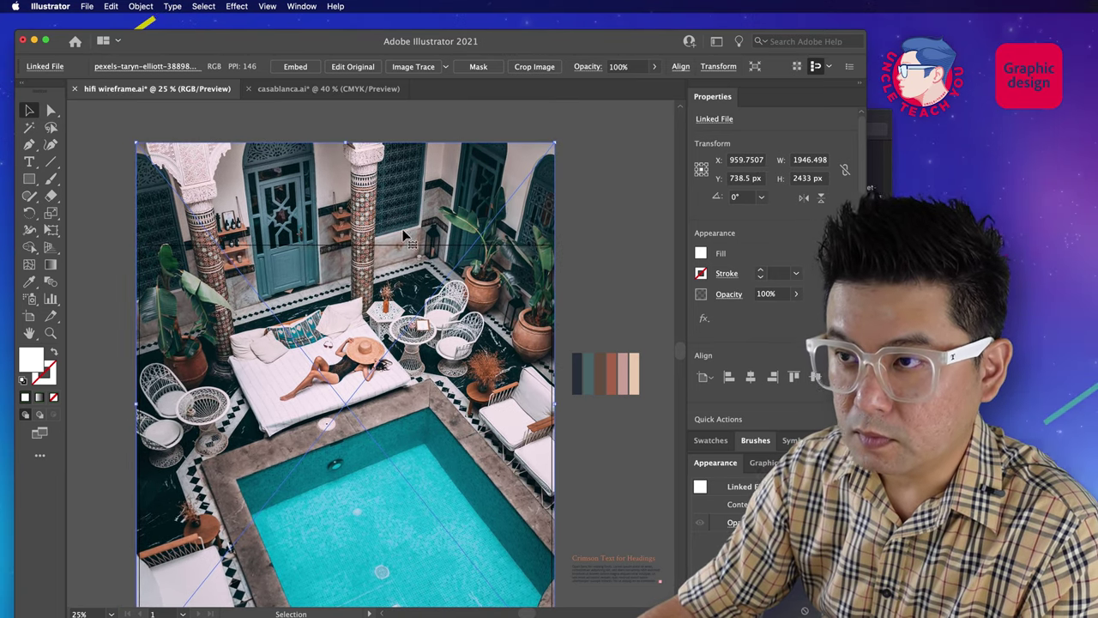
# Step: Send the enlarged pool photo to the back of the stacking order and deselect it
pyautogui.rightClick(468, 221)
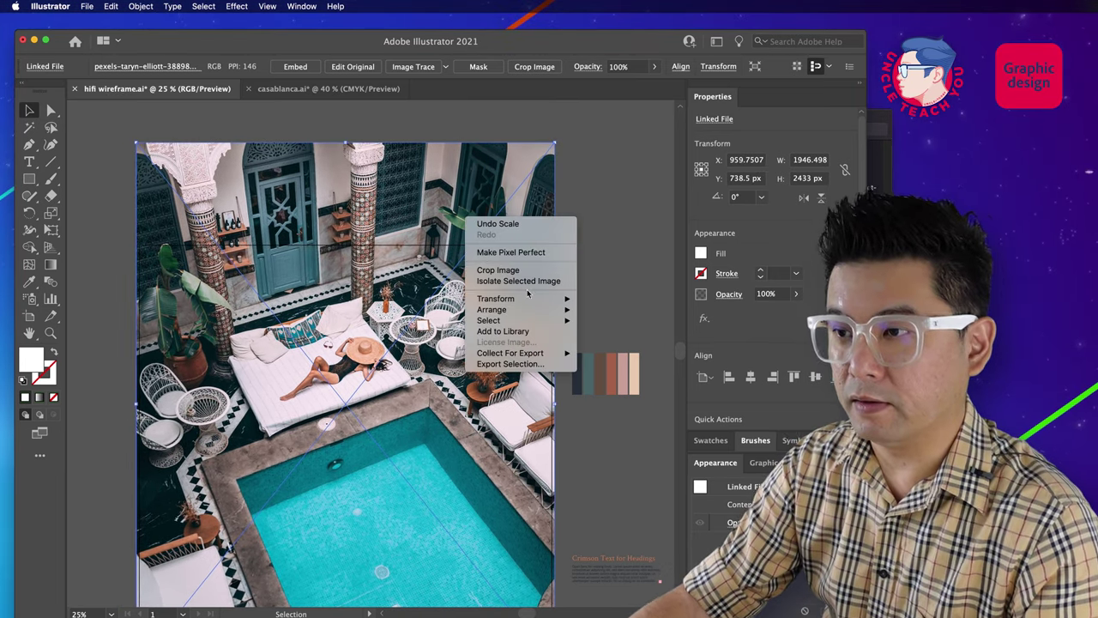
pyautogui.moveTo(534, 302)
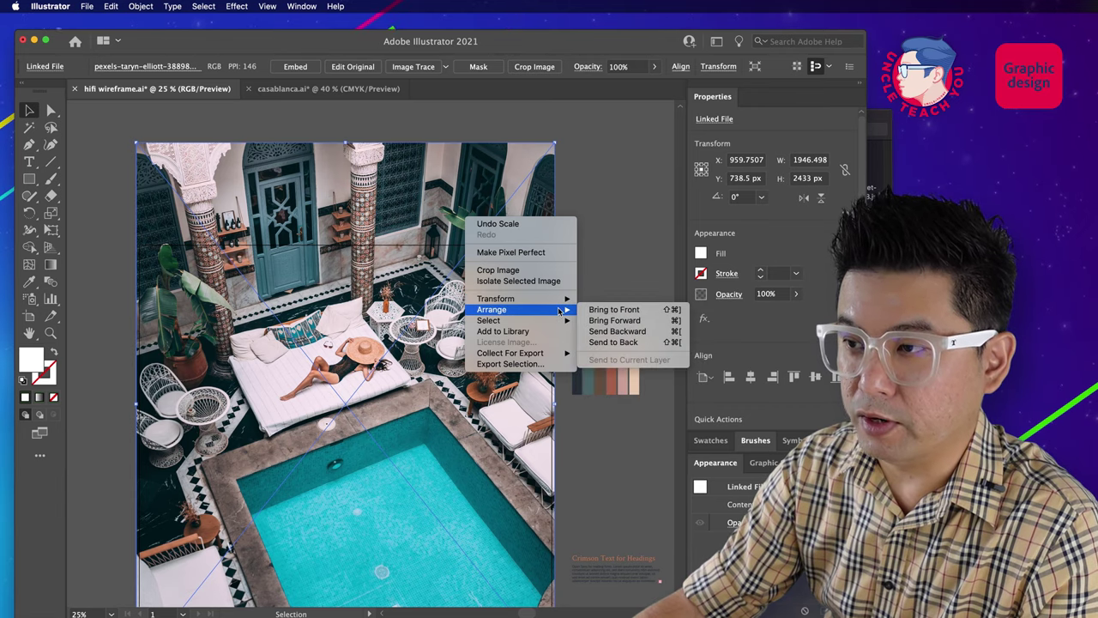
pyautogui.click(604, 341)
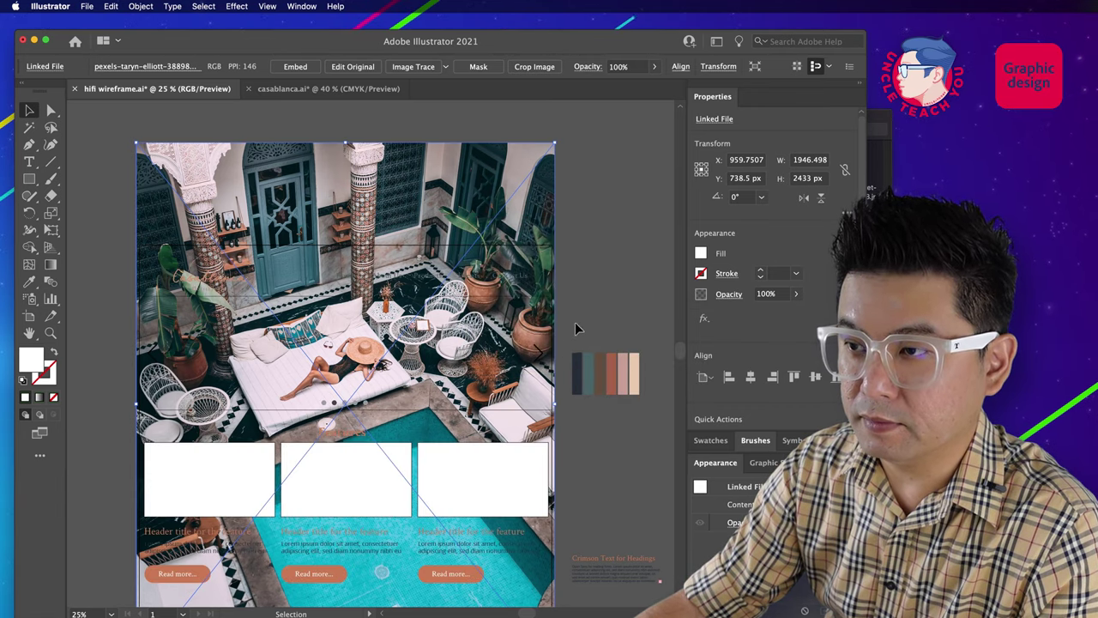
pyautogui.click(576, 308)
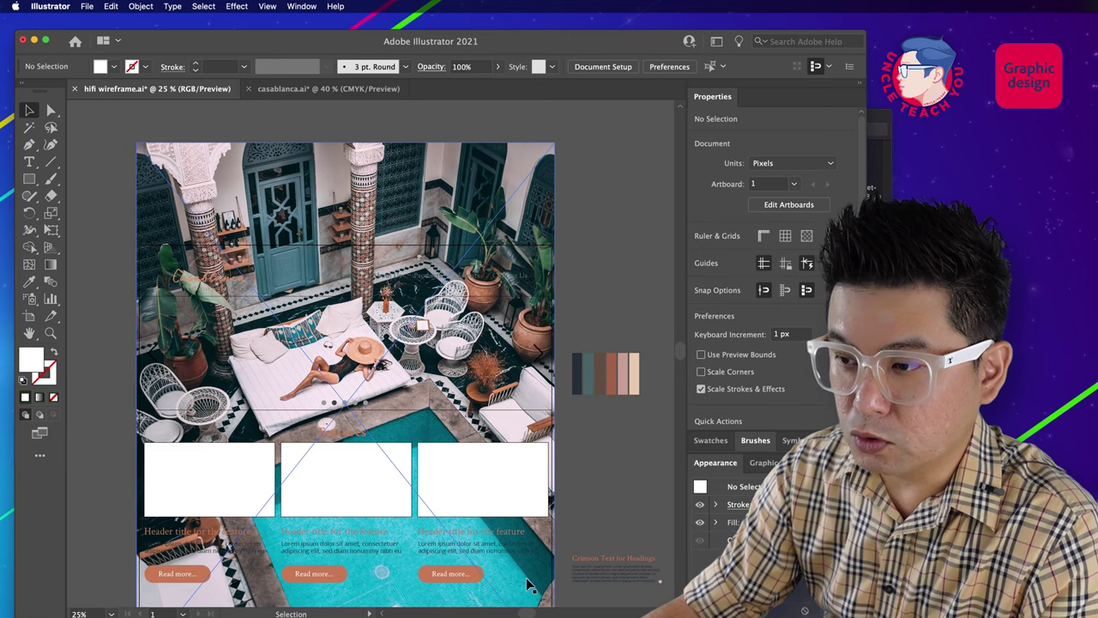
# Step: Move the pool photo up about 220 px so the lounger and pool edge sit behind the hero banner frame
pyautogui.click(530, 587)
pyautogui.moveTo(531, 590); pyautogui.dragTo(516, 534)
pyautogui.keyDown('shift'); pyautogui.click(498, 410); pyautogui.keyUp('shift')
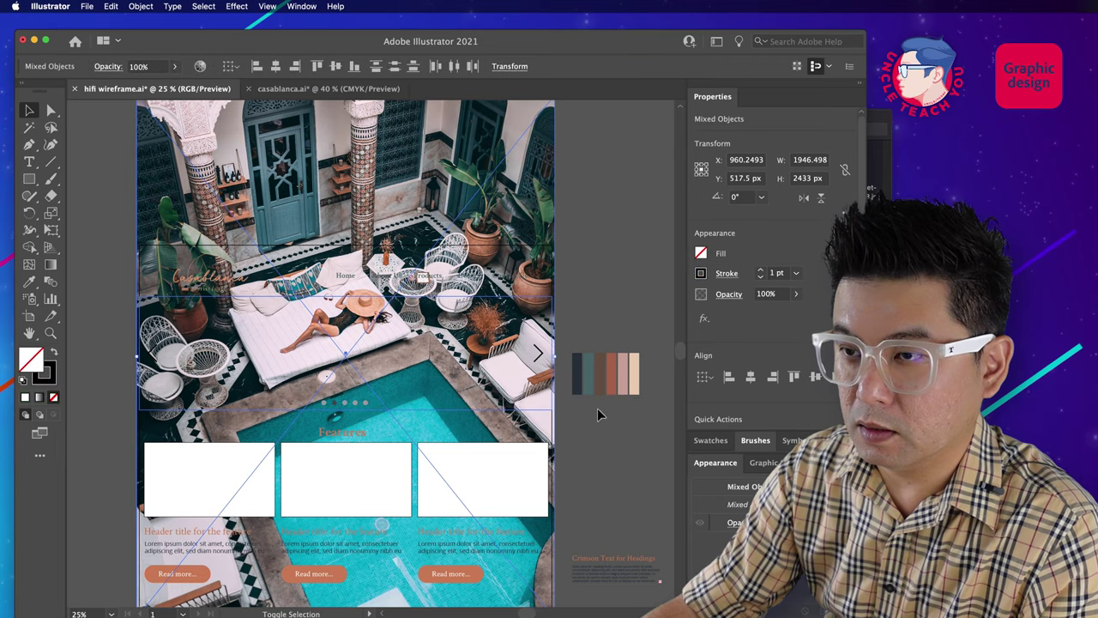
pyautogui.click(564, 395)
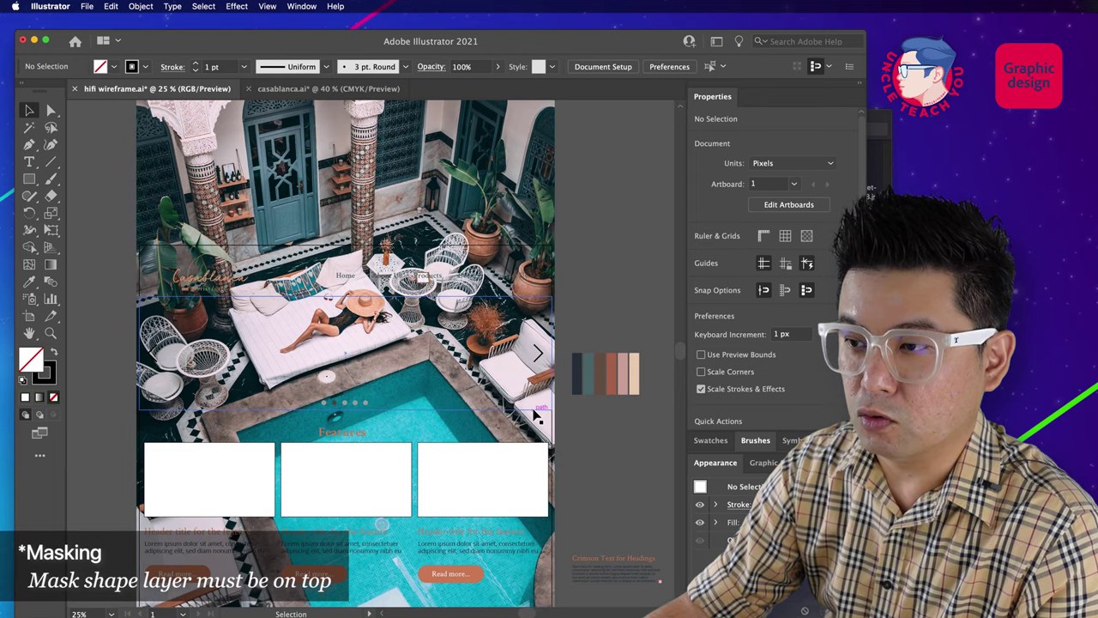
# Step: Make a clipping mask from the hero banner frame and the pool photo, and deselect the result
pyautogui.click(542, 407)
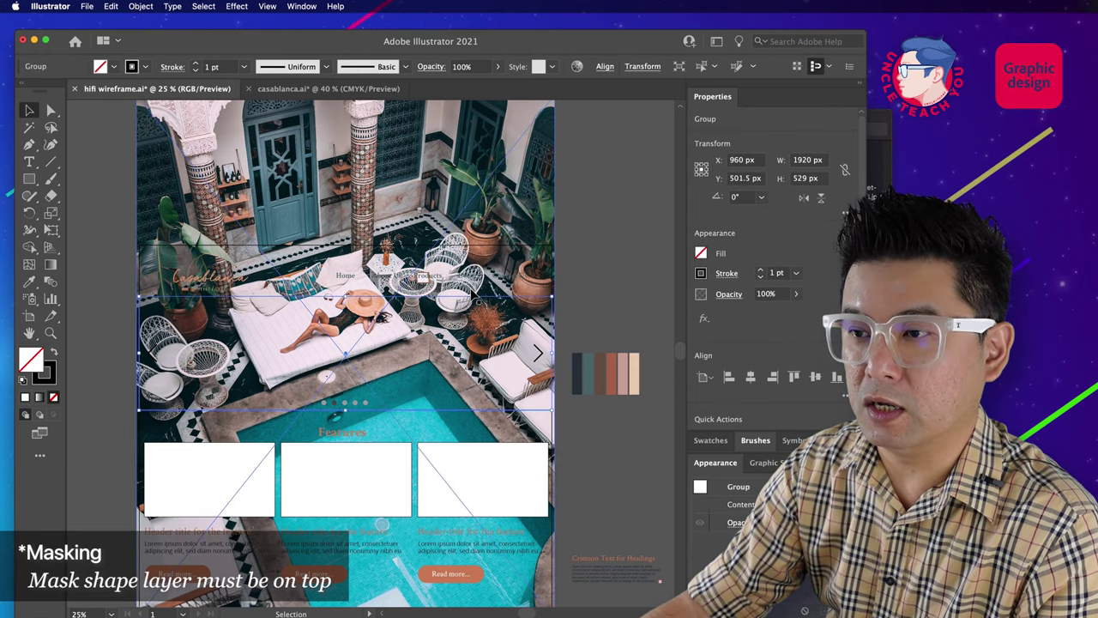
pyautogui.keyDown('shift'); pyautogui.click(545, 397); pyautogui.keyUp('shift')
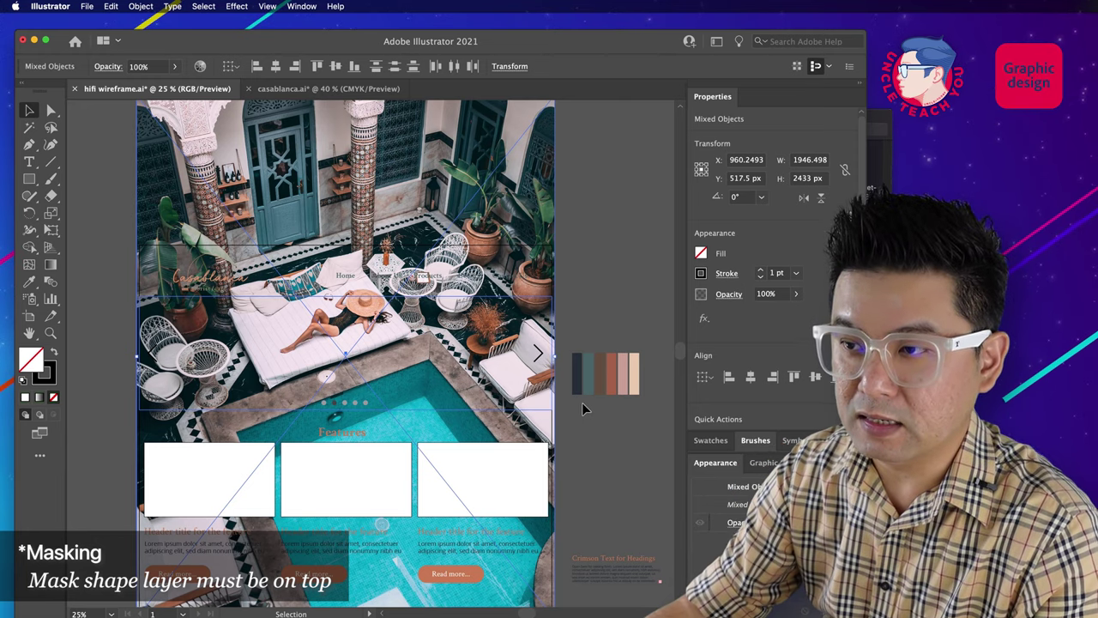
pyautogui.rightClick(511, 371)
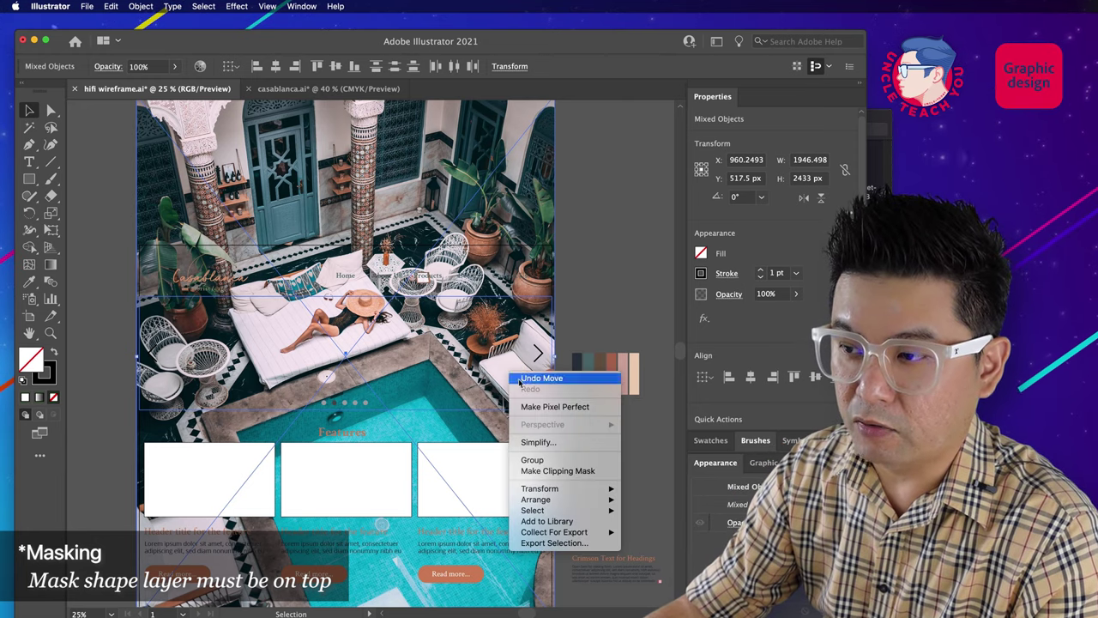
pyautogui.click(552, 471)
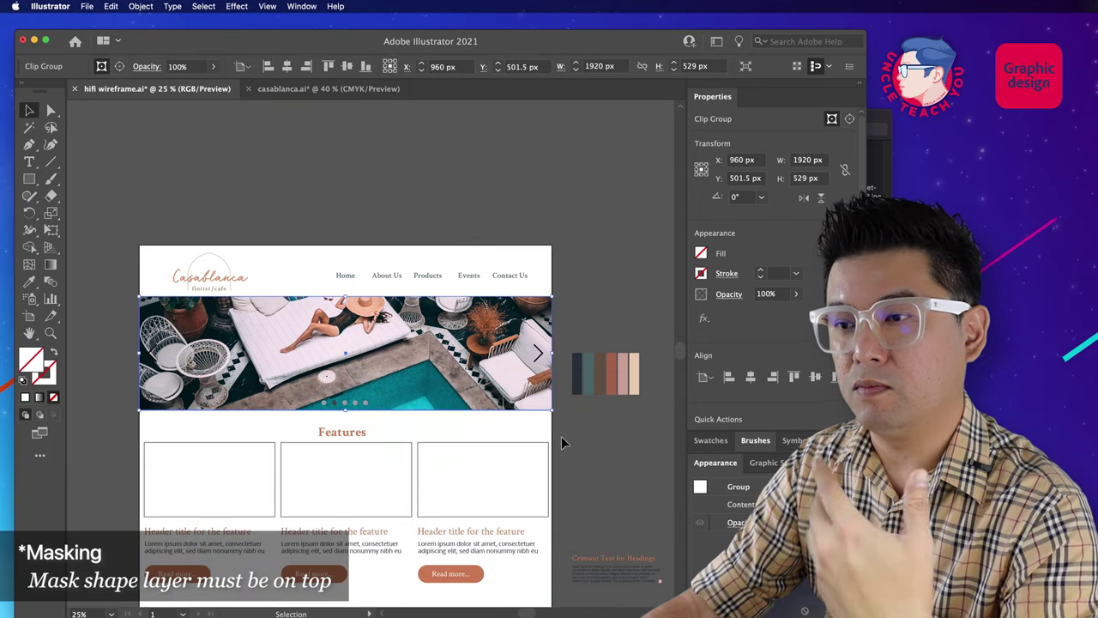
pyautogui.click(561, 440)
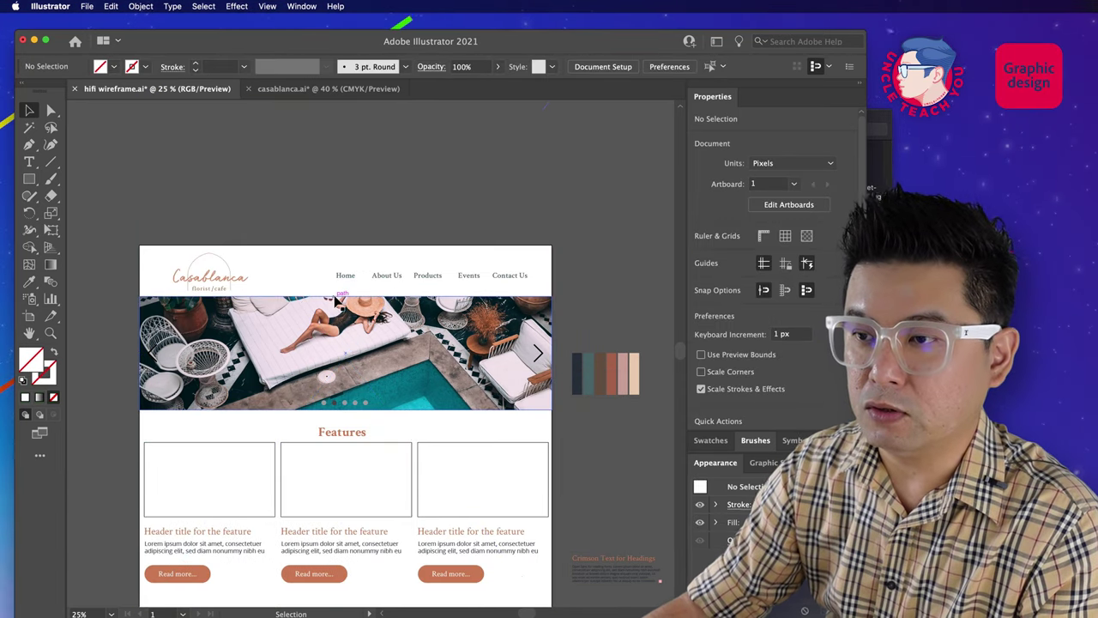
# Step: Extend the clipping mask's upper edge through the header to the top of the artboard
pyautogui.click(337, 294)
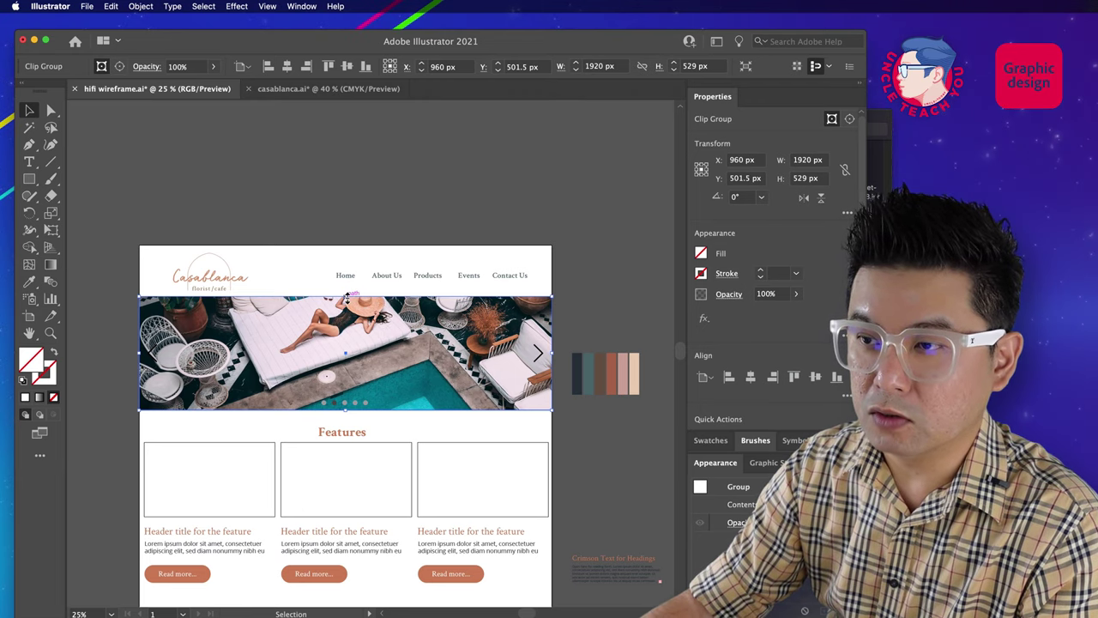
pyautogui.press('a')
pyautogui.moveTo(365, 296); pyautogui.dragTo(368, 246)
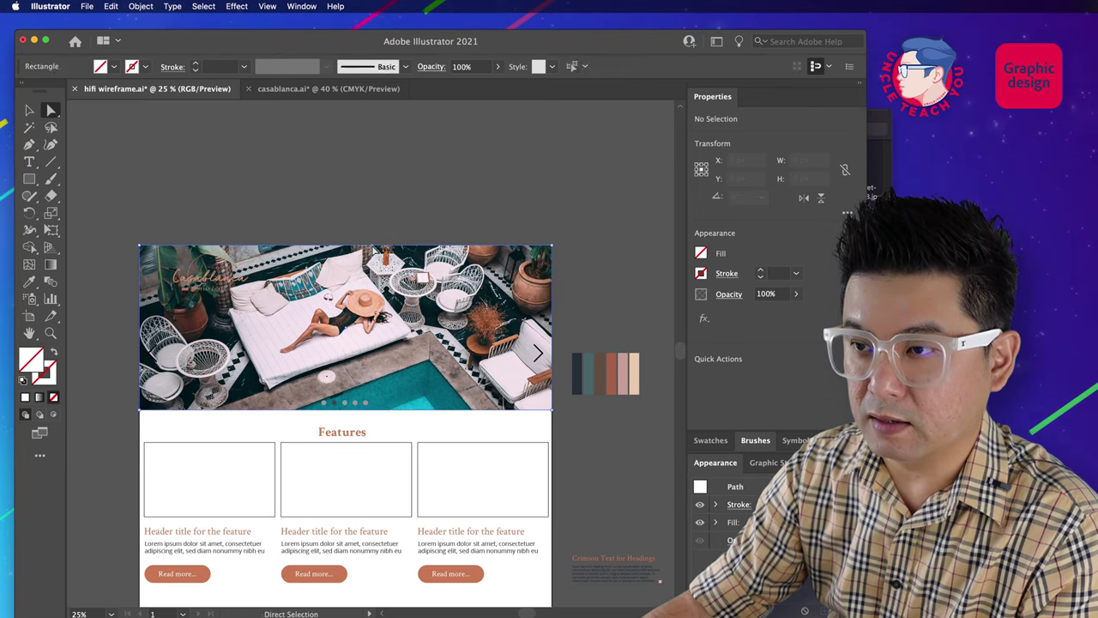
pyautogui.click(482, 220)
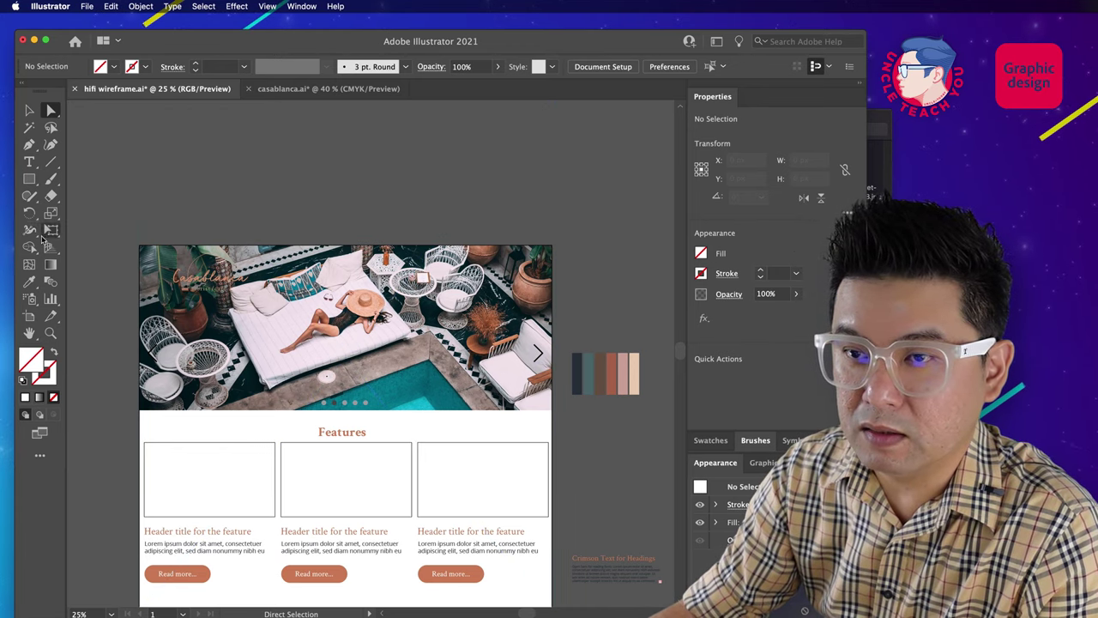
# Step: Extend the artboard upward to 2997 px high and stretch the photo mask's upper edge to match it
pyautogui.click(29, 316)
pyautogui.moveTo(347, 246)
pyautogui.mouseDown()
pyautogui.moveTo(346, 216)
pyautogui.moveTo(345, 225)
pyautogui.mouseUp()
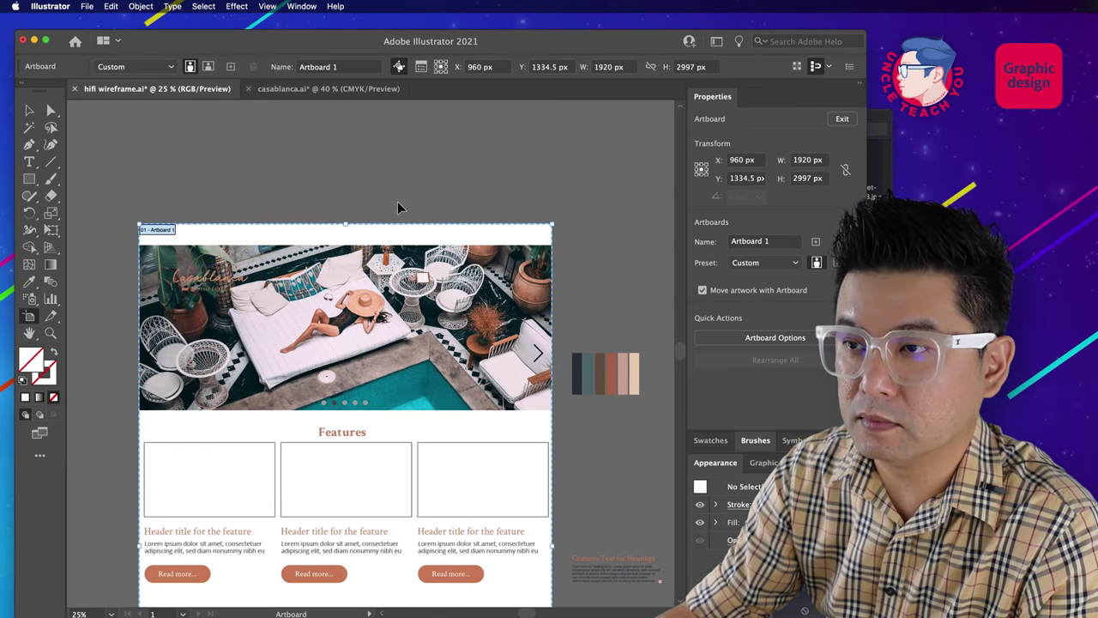
pyautogui.press('v')
pyautogui.press('a')
pyautogui.moveTo(367, 245); pyautogui.dragTo(232, 283)
pyautogui.click(382, 195)
# Step: Move the Casablanca logo straight up in the taller header area
pyautogui.press('v')
pyautogui.keyDown('shift'); pyautogui.click(276, 276); pyautogui.keyUp('shift')
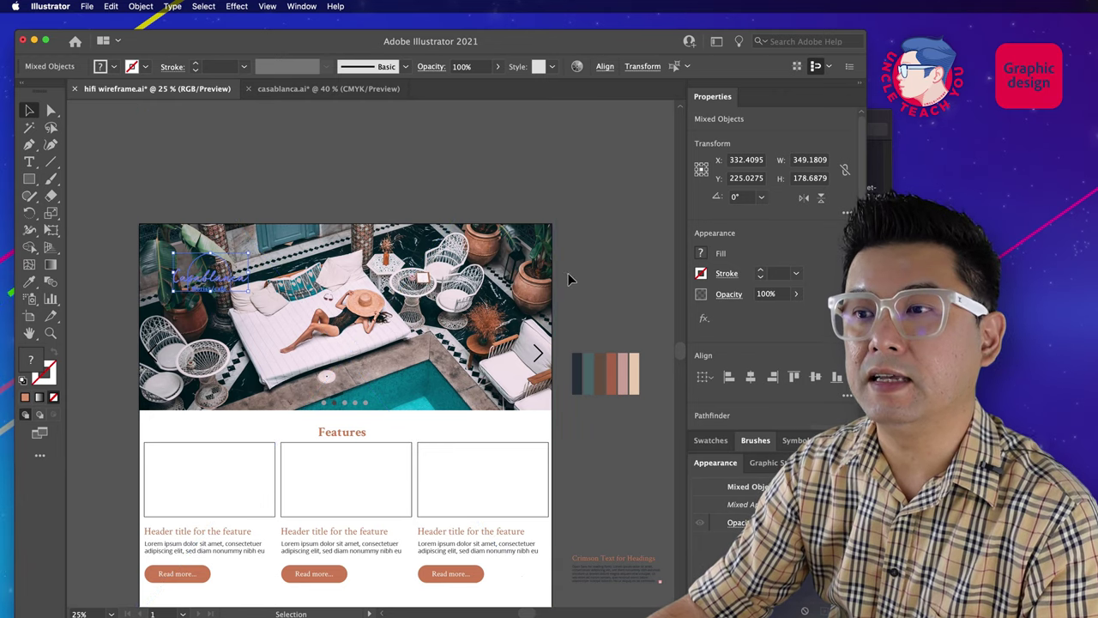
pyautogui.hotkey('shift', 'Up')
pyautogui.hotkey('shift', 'Up')
pyautogui.hotkey('shift', 'Up')
pyautogui.hotkey('shift', 'Up')
pyautogui.hotkey('shift', 'Up')
pyautogui.hotkey('shift', 'Up')
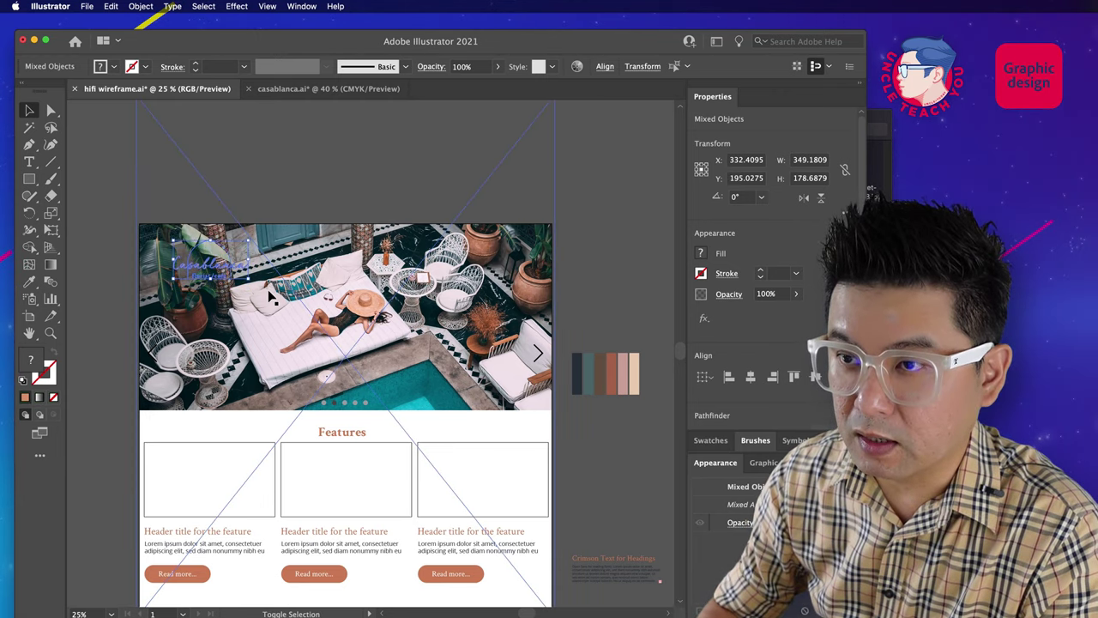
# Step: Send the masked hero photo to the back, behind the navigation menu, and deselect it
pyautogui.rightClick(343, 242)
pyautogui.moveTo(369, 378)
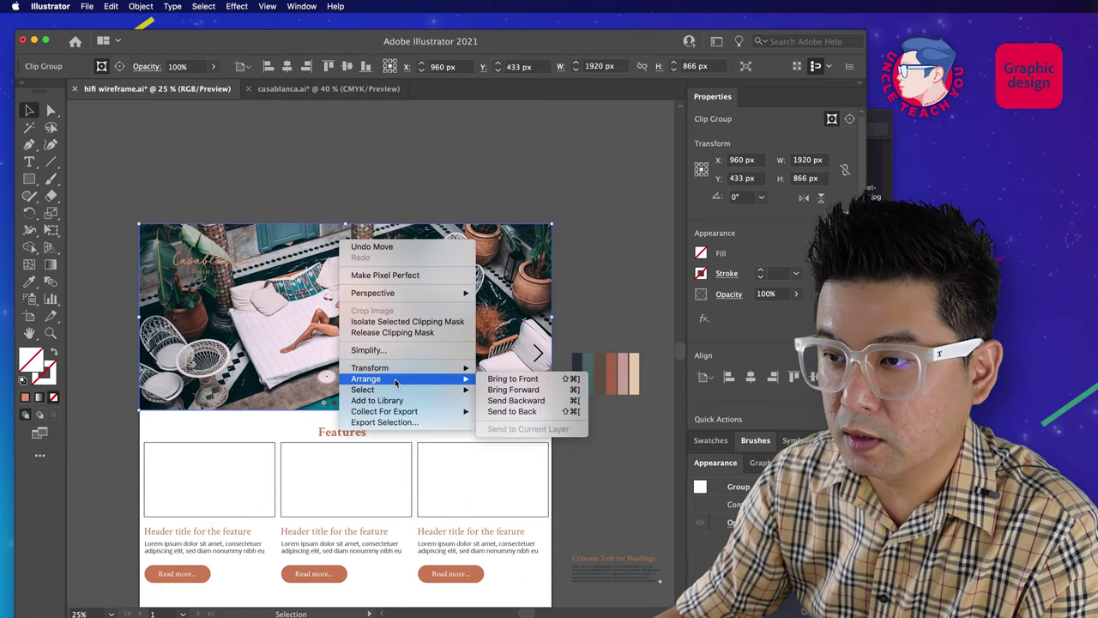
pyautogui.click(512, 411)
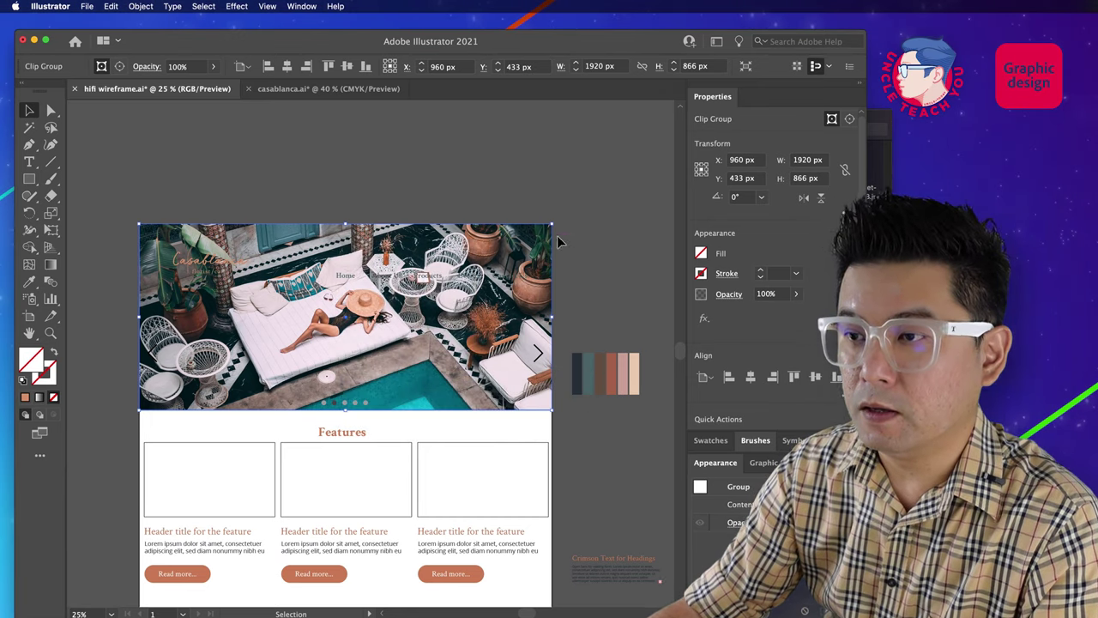
pyautogui.click(592, 251)
# Step: Move the navigation menu text straight up until it is level with the logo, and deselect it
pyautogui.click(446, 302)
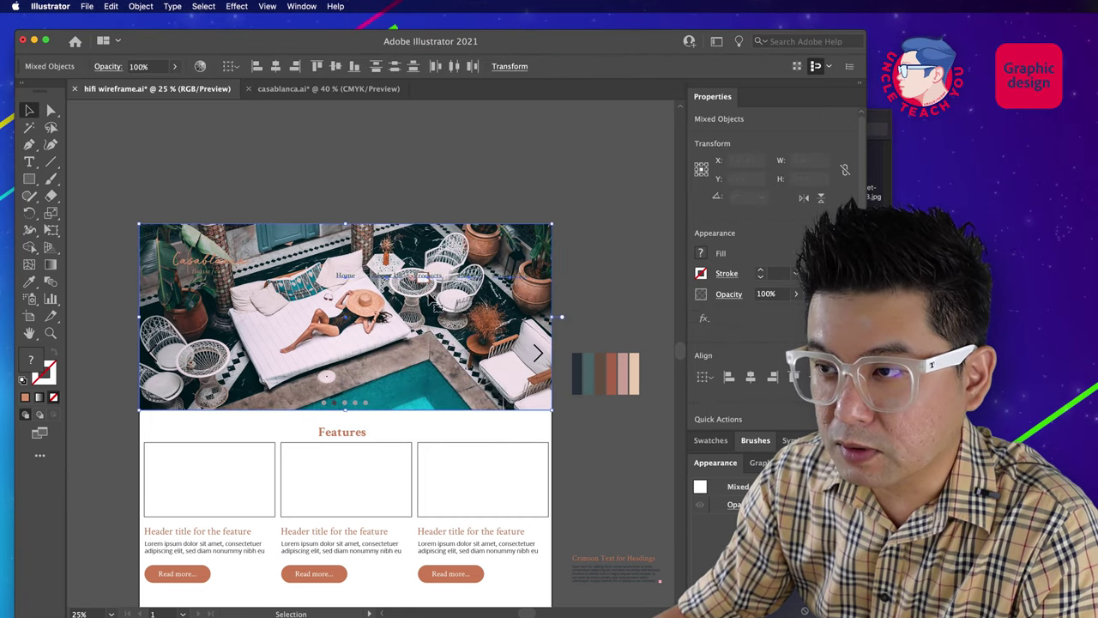
pyautogui.keyDown('shift'); pyautogui.click(474, 305); pyautogui.keyUp('shift')
pyautogui.hotkey('shift', 'Up')
pyautogui.hotkey('shift', 'Up')
pyautogui.hotkey('shift', 'Up')
pyautogui.hotkey('shift', 'Up')
pyautogui.hotkey('shift', 'Up')
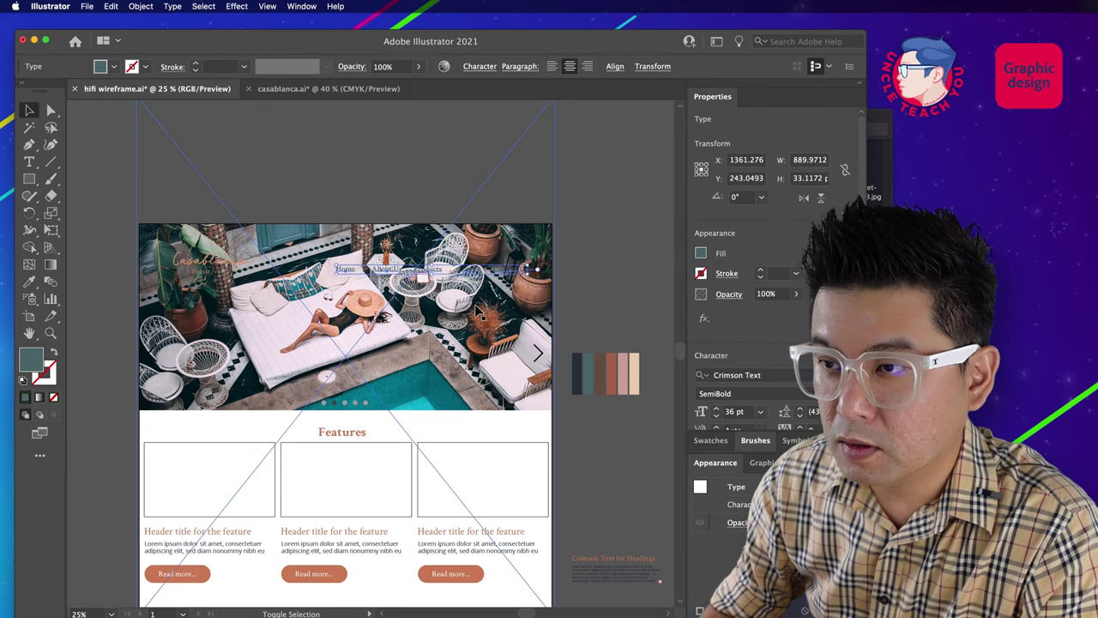
pyautogui.hotkey('shift', 'Up')
pyautogui.hotkey('shift', 'Up')
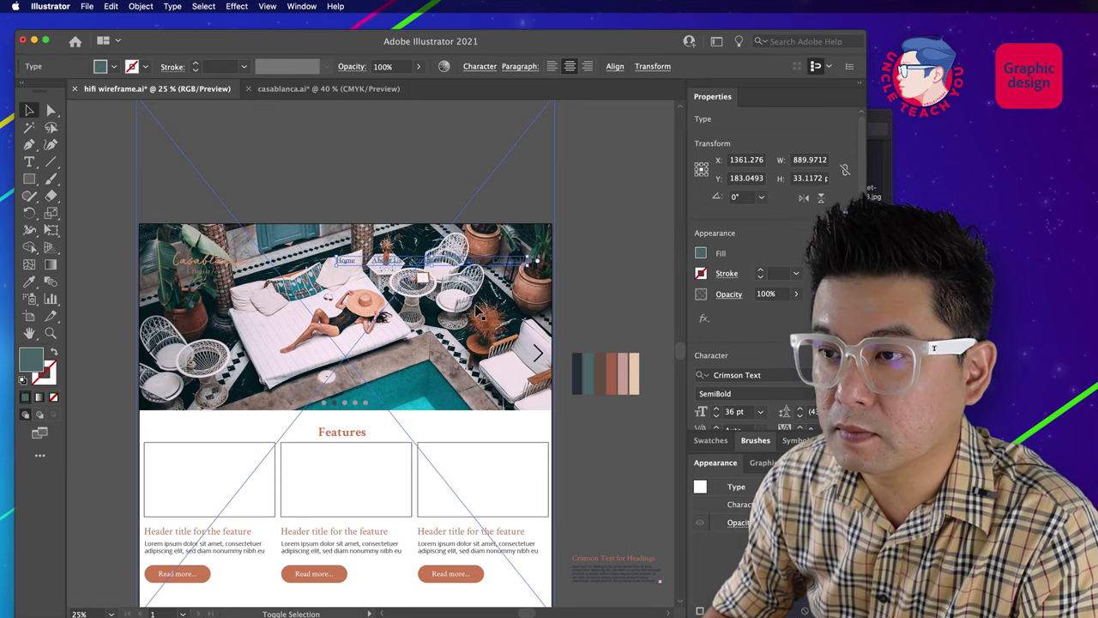
pyautogui.press('super+shift+a')
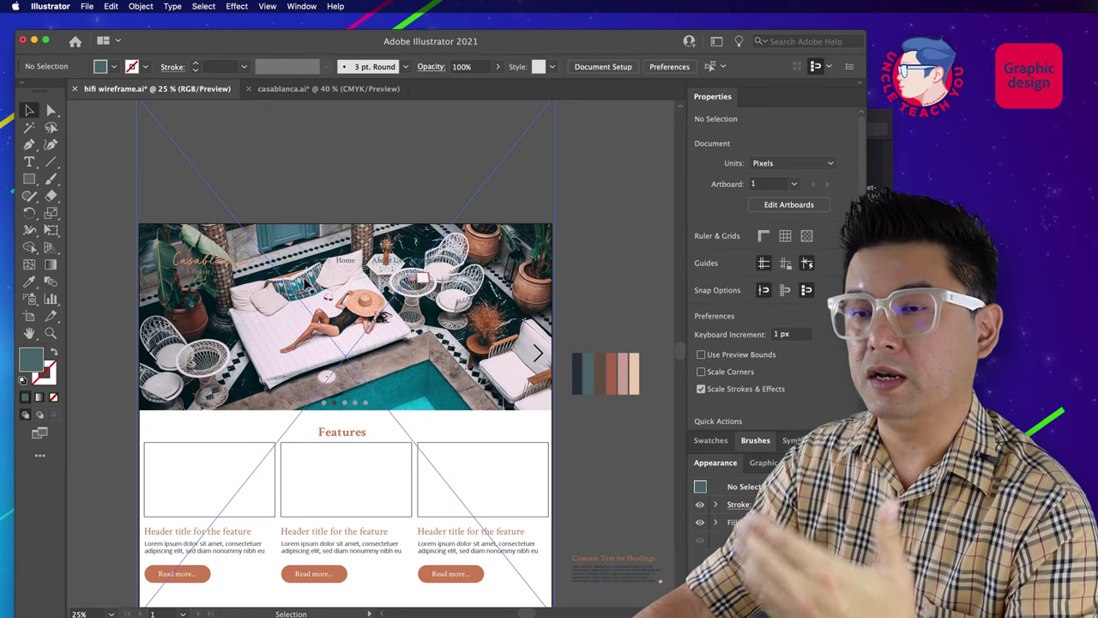
# Step: Draw a teal rectangle of 1920 × 375 px across the upper part of the hero photo
pyautogui.click(30, 178)
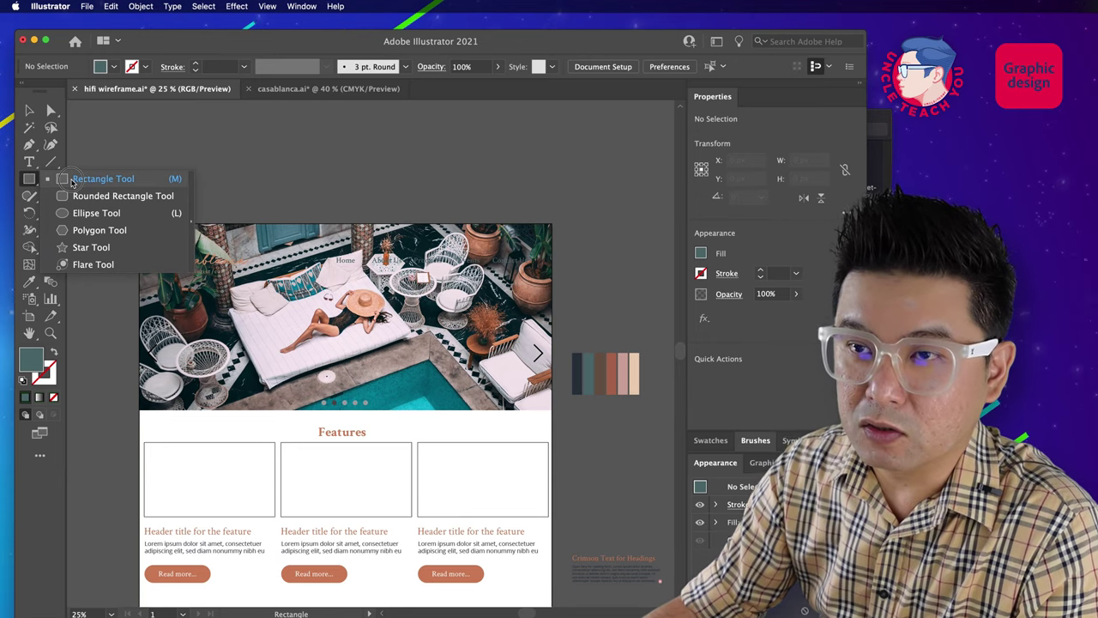
pyautogui.click(68, 181)
pyautogui.moveTo(139, 223); pyautogui.dragTo(552, 304)
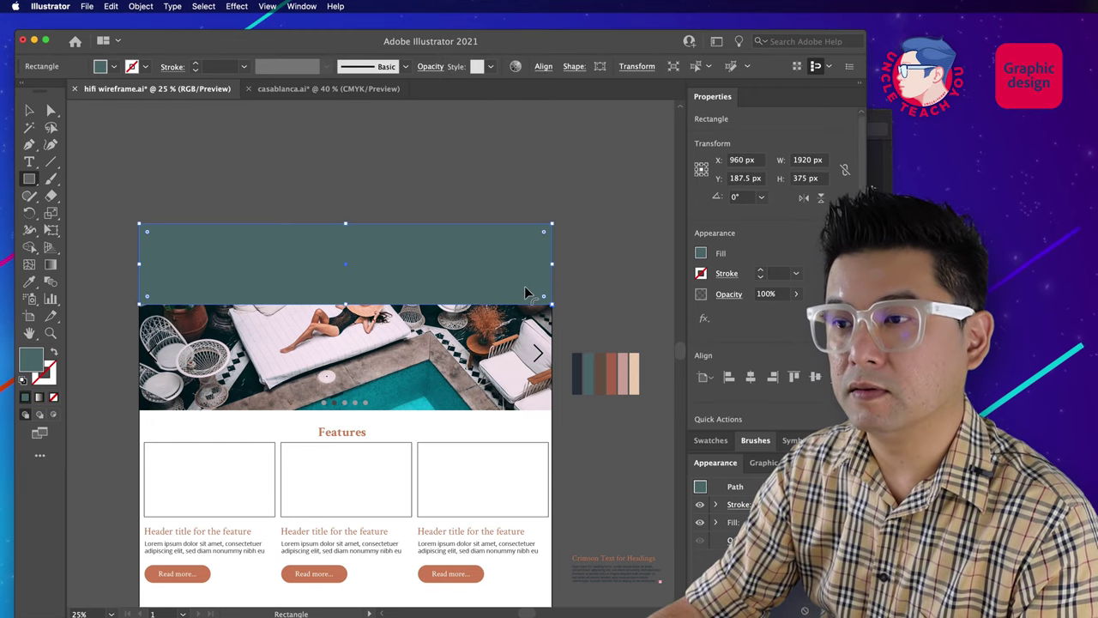
# Step: Send the teal rectangle and the masked photo together to the back, behind the logo and menu, and deselect them
pyautogui.press('v')
pyautogui.click(515, 307)
pyautogui.keyDown('shift'); pyautogui.click(514, 300); pyautogui.keyUp('shift')
pyautogui.rightClick(516, 298)
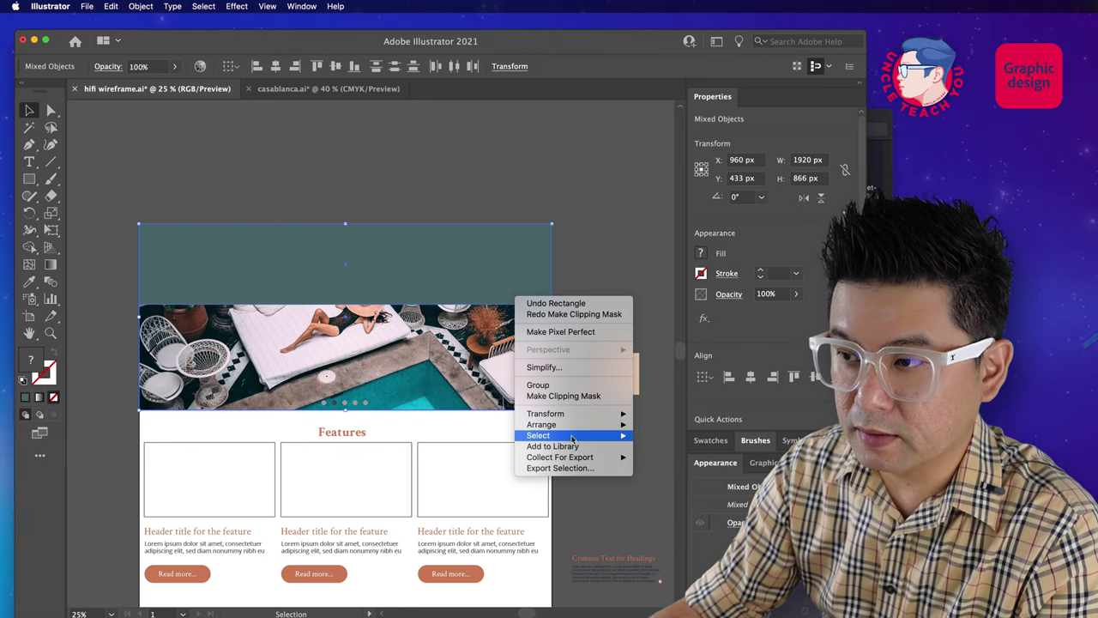
pyautogui.moveTo(572, 440)
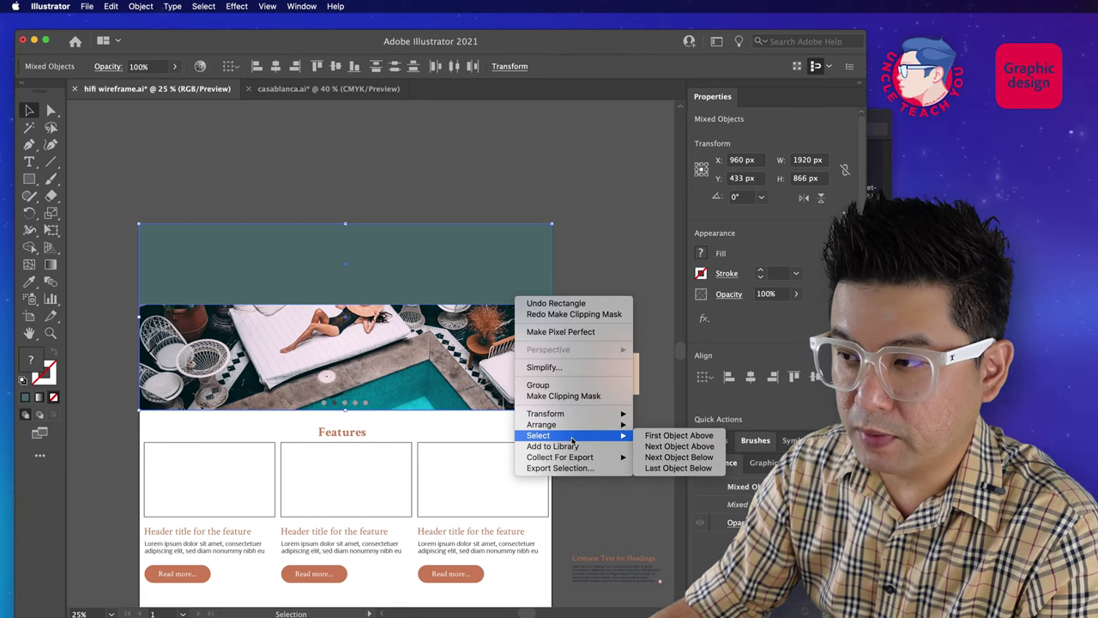
pyautogui.click(665, 457)
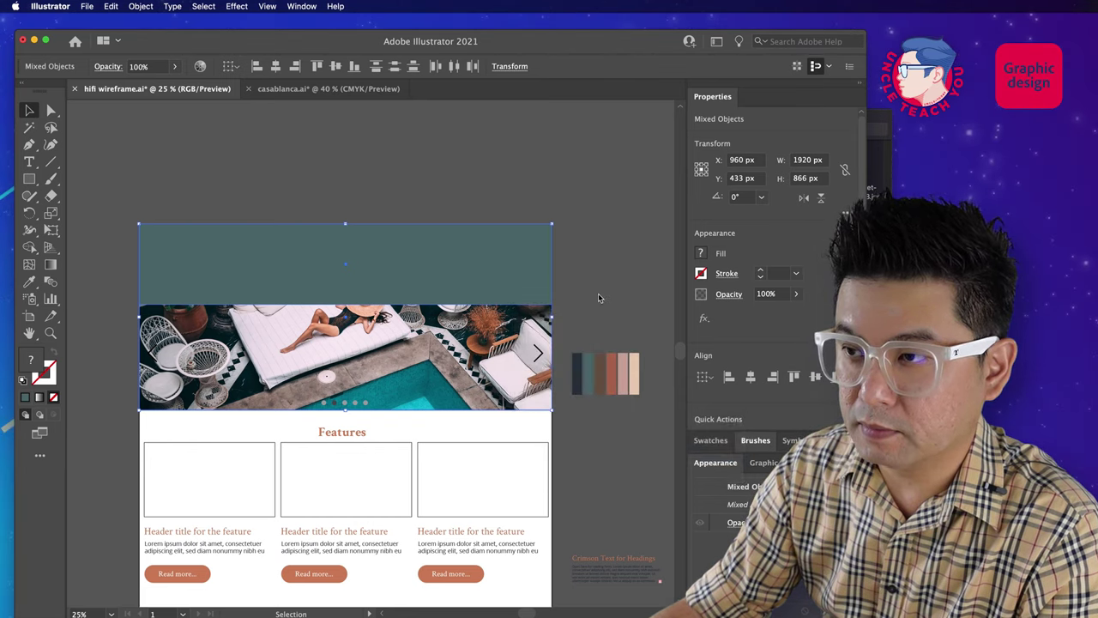
pyautogui.click(593, 290)
# Step: Set the teal header rectangle's blend mode to Multiply so it darkens the photo beneath
pyautogui.click(520, 279)
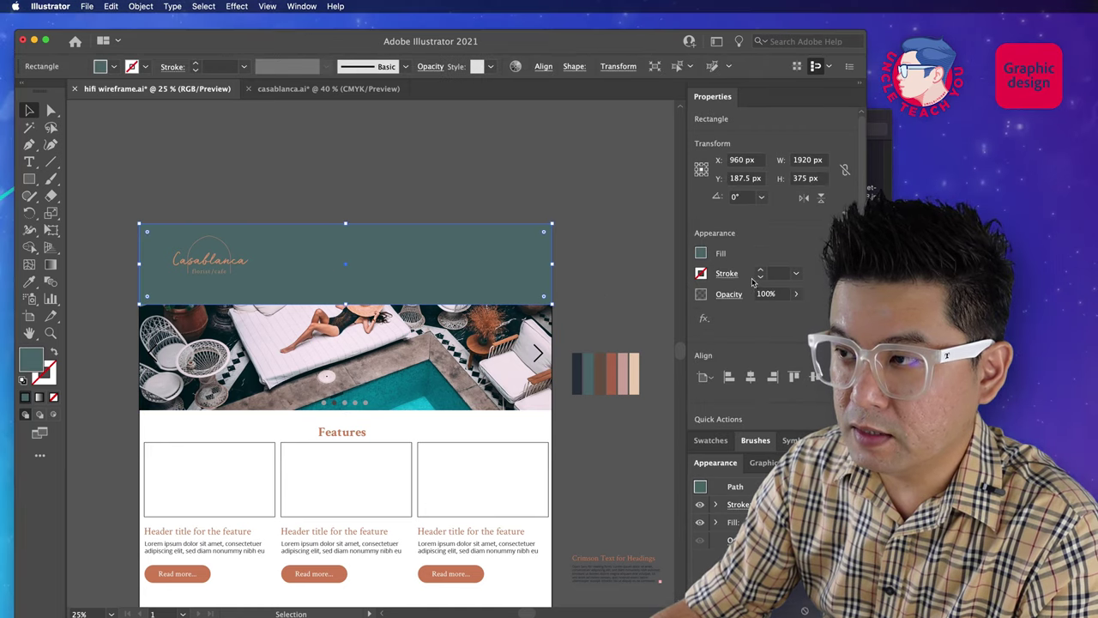
pyautogui.click(729, 294)
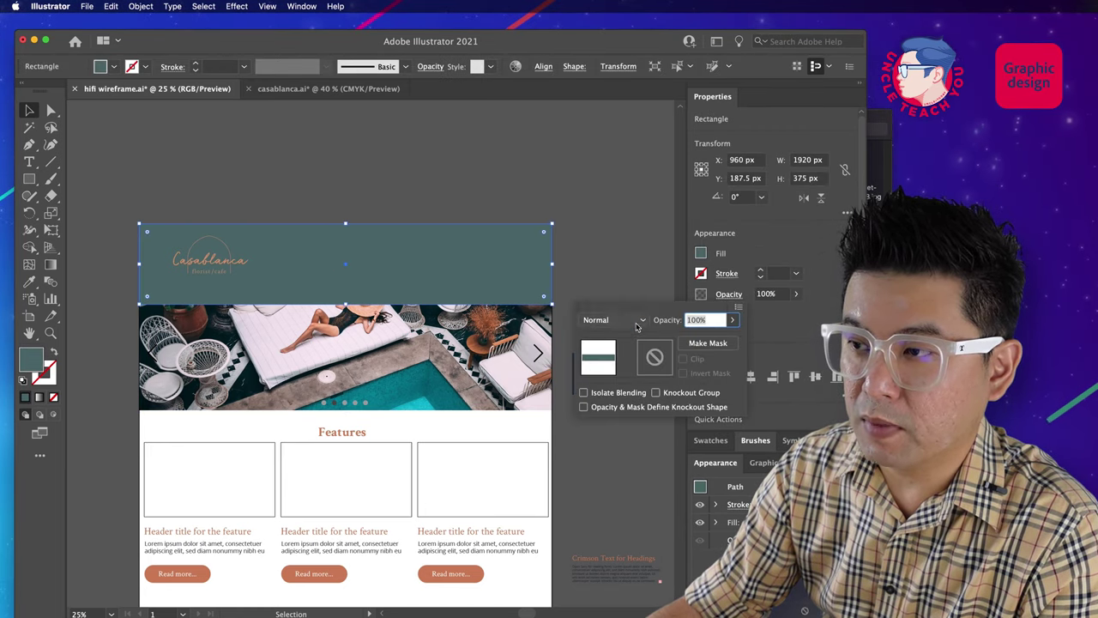
pyautogui.click(613, 319)
pyautogui.click(611, 370)
pyautogui.click(575, 278)
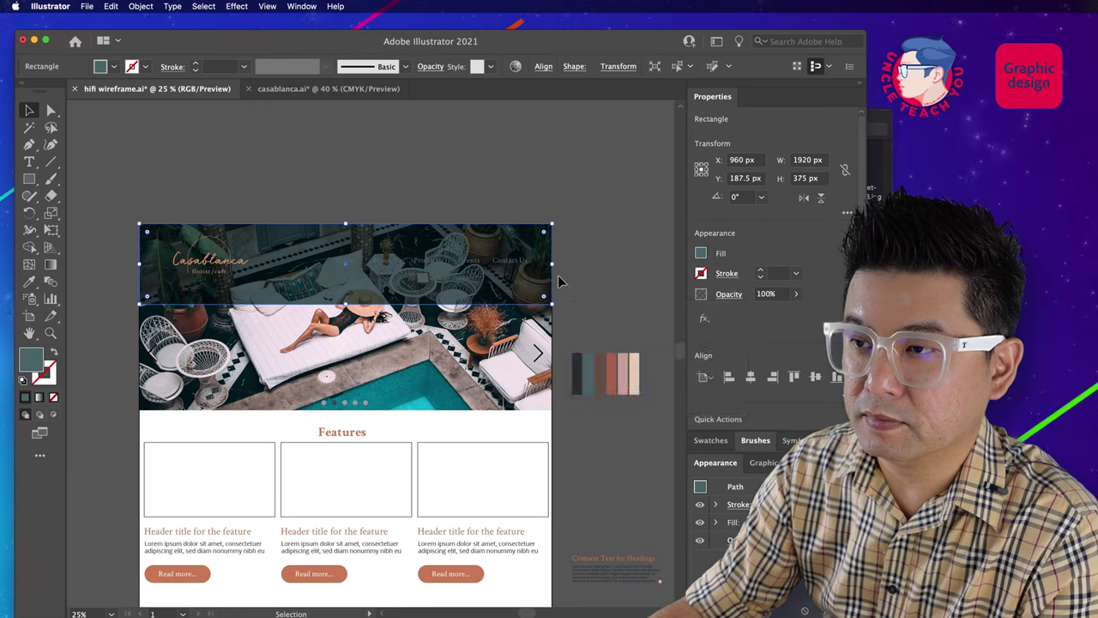
# Step: Reduce the teal header rectangle's height to 300 px from its lower edge and deselect it
pyautogui.moveTo(346, 302); pyautogui.dragTo(345, 287)
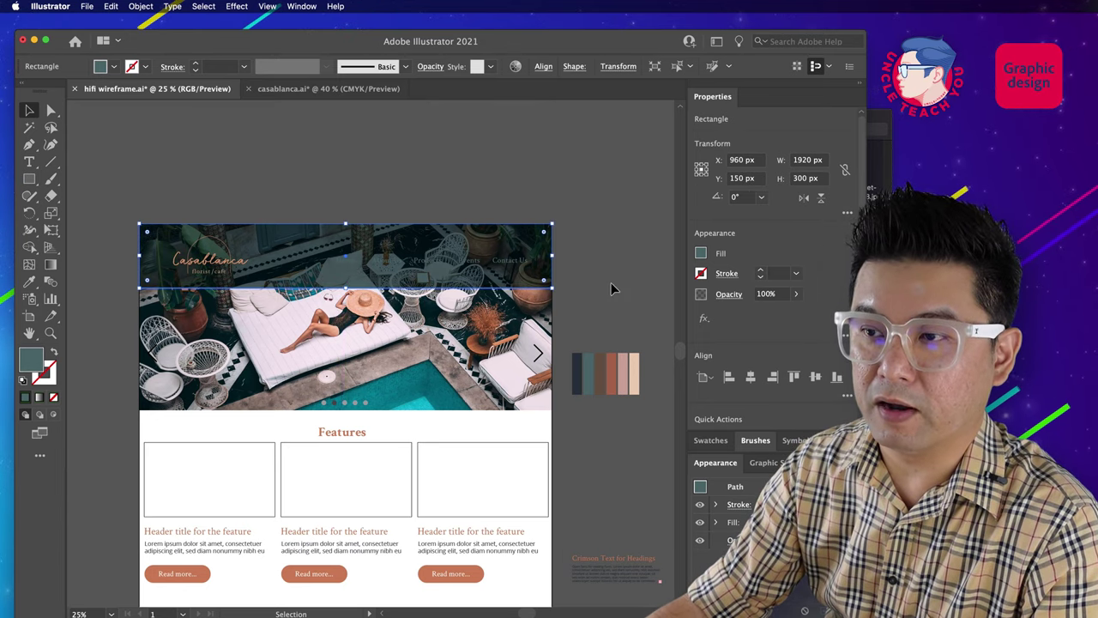
pyautogui.click(607, 286)
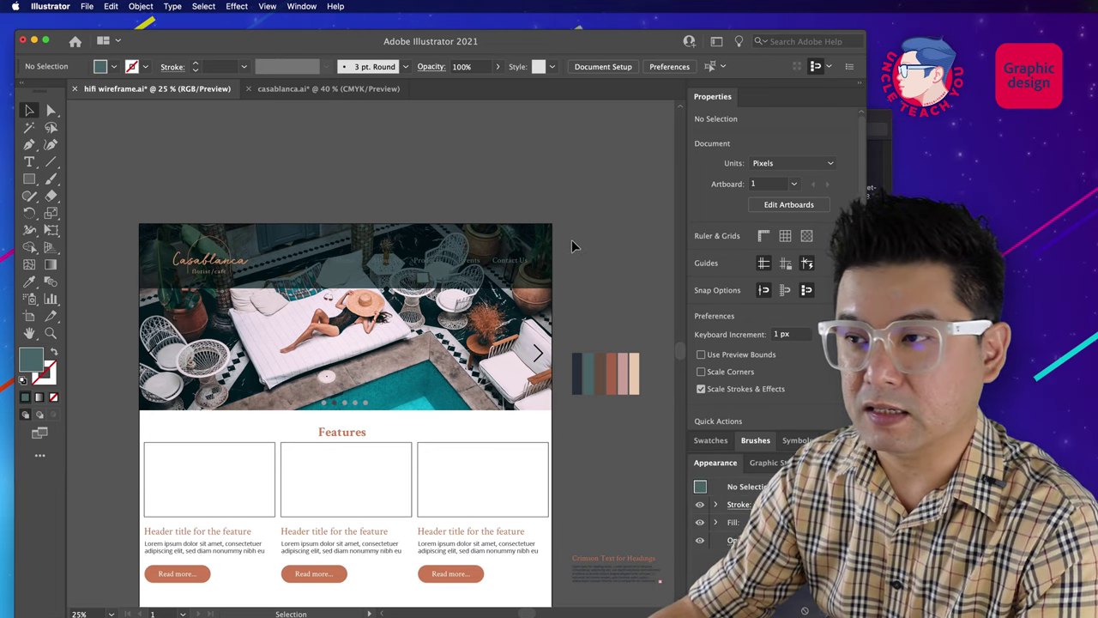
# Step: Recolour all the navigation menu texts, from Home to Contact Us, with the cream sampled from the colour palette
pyautogui.click(506, 260)
pyautogui.keyDown('shift'); pyautogui.click(434, 266); pyautogui.keyUp('shift')
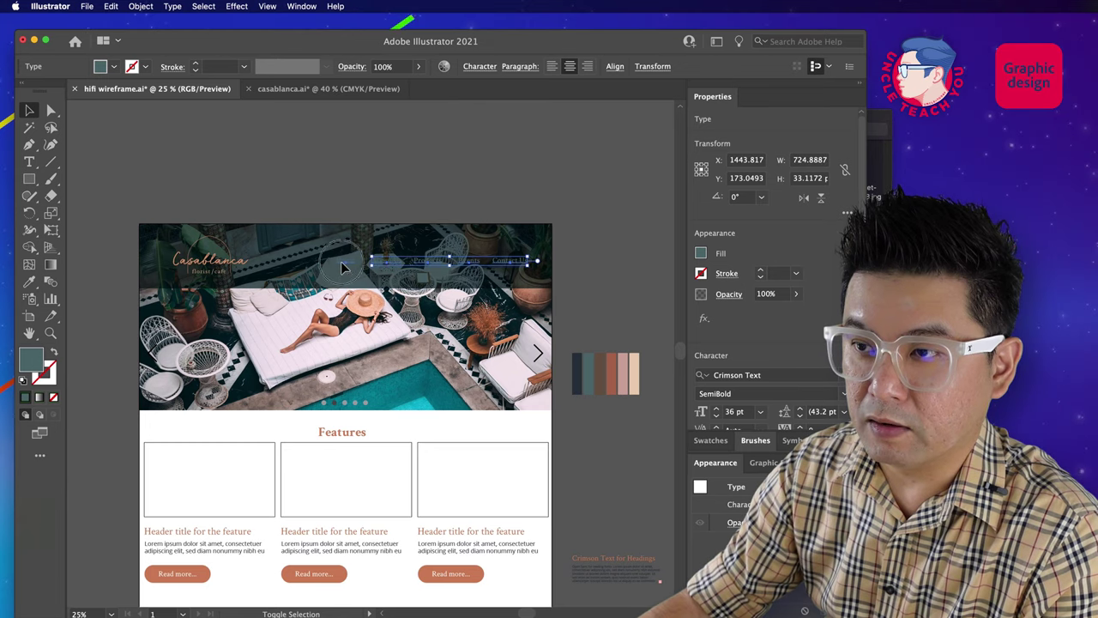
pyautogui.keyDown('shift'); pyautogui.click(343, 260); pyautogui.keyUp('shift')
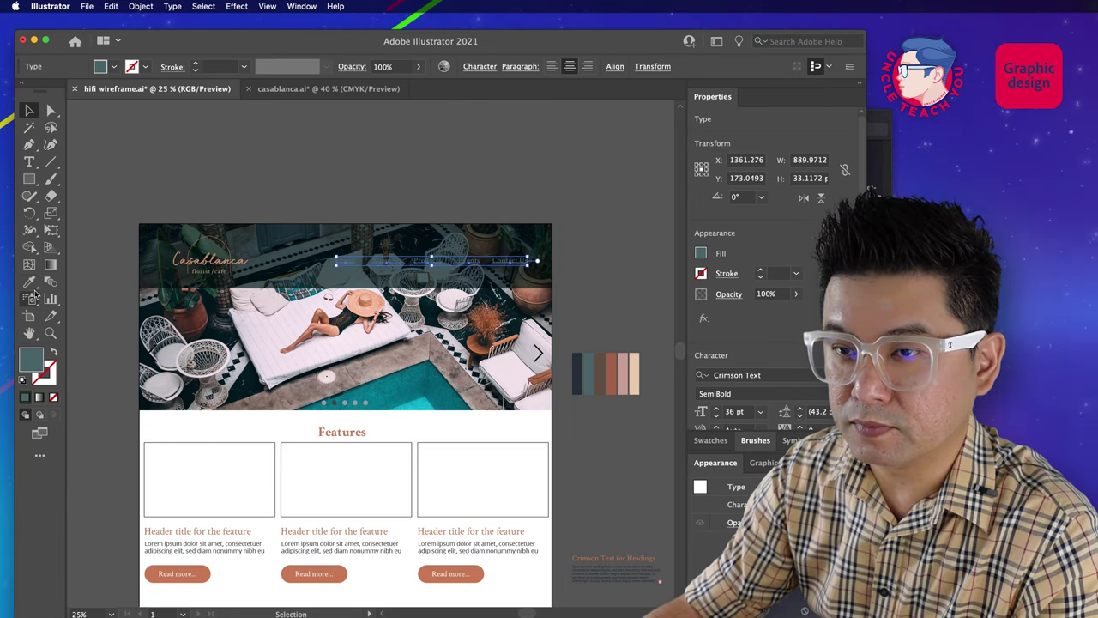
pyautogui.click(29, 281)
pyautogui.click(635, 366)
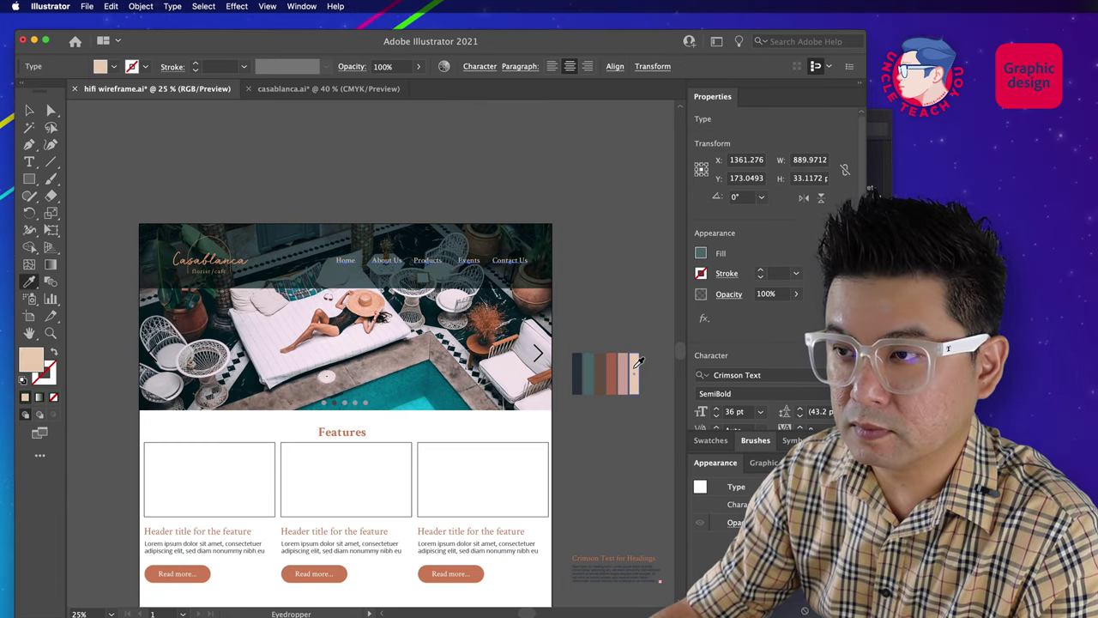
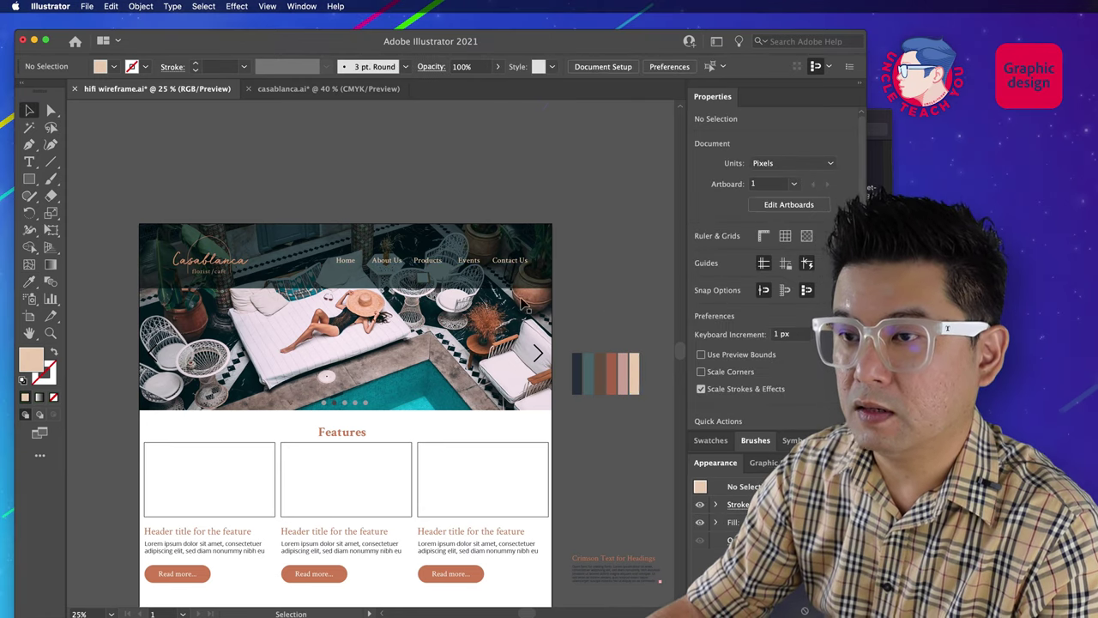
# Step: Group the Casablanca logo's arch, lettering and tagline into one object
pyautogui.click(231, 268)
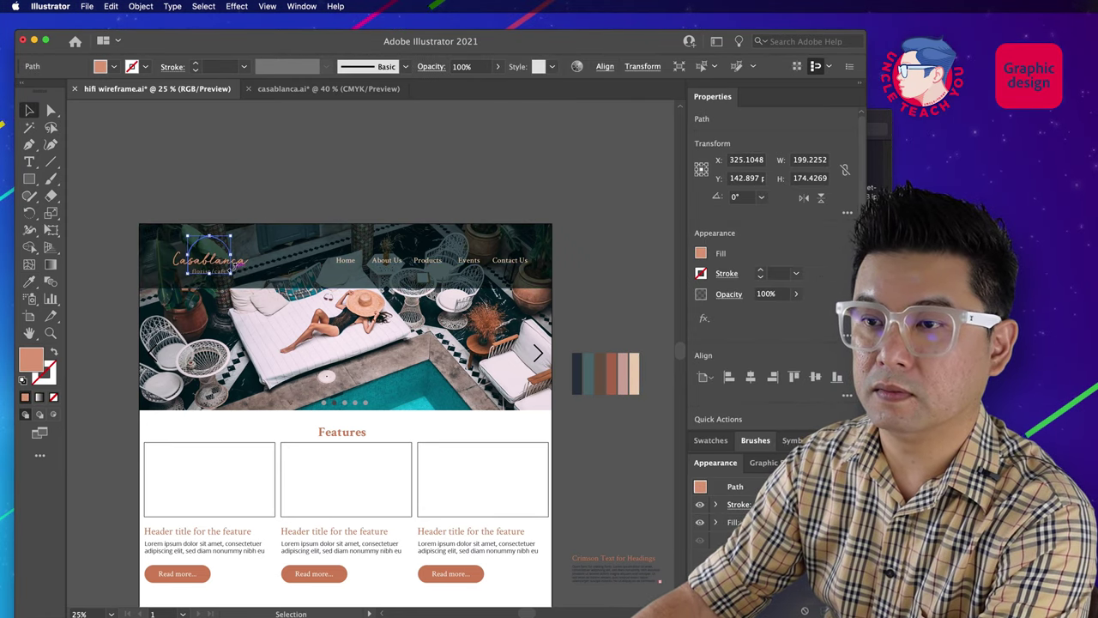
pyautogui.keyDown('shift'); pyautogui.click(249, 271); pyautogui.keyUp('shift')
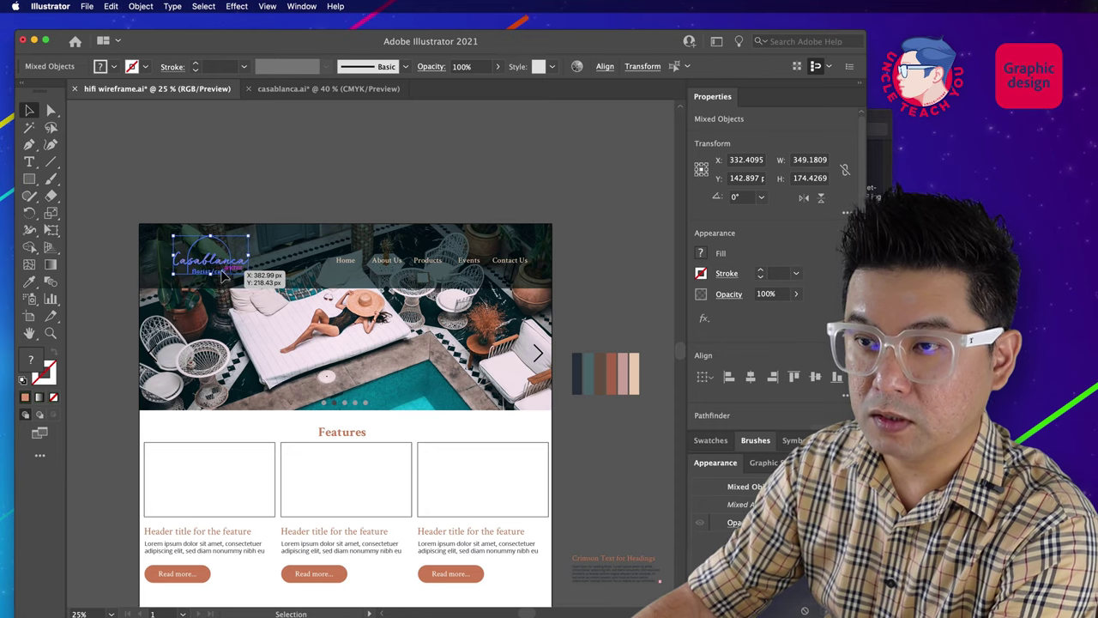
pyautogui.moveTo(221, 273); pyautogui.dragTo(223, 274)
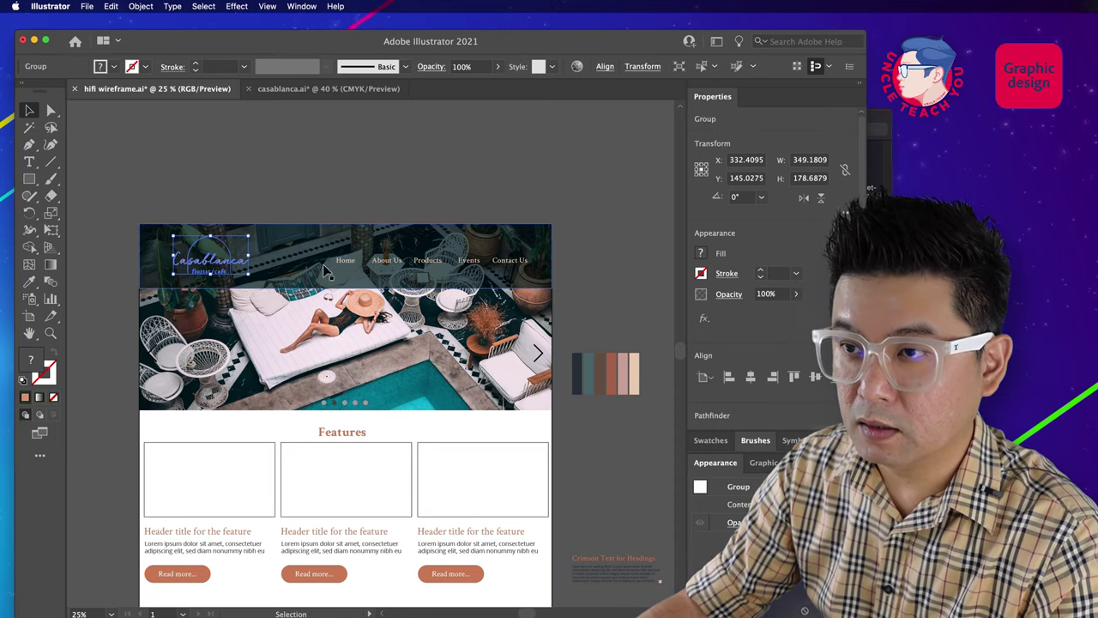
pyautogui.click(321, 186)
pyautogui.click(228, 261)
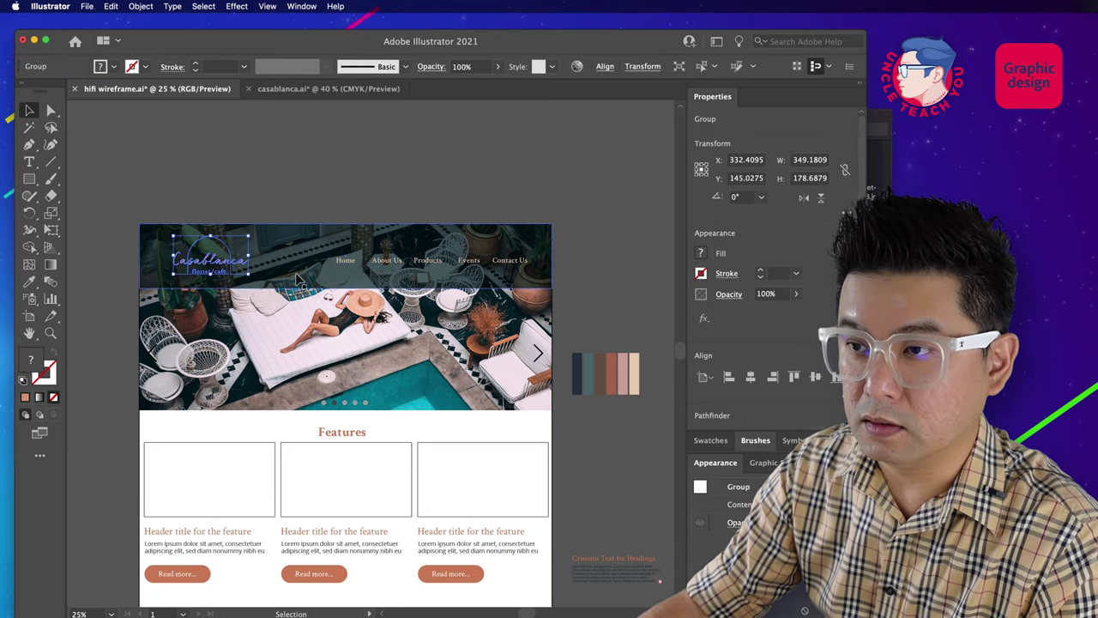
# Step: Fill the header rectangle with a linear gradient using teal for both colour stops, setting the starting stop to 0% opacity
pyautogui.click(307, 285)
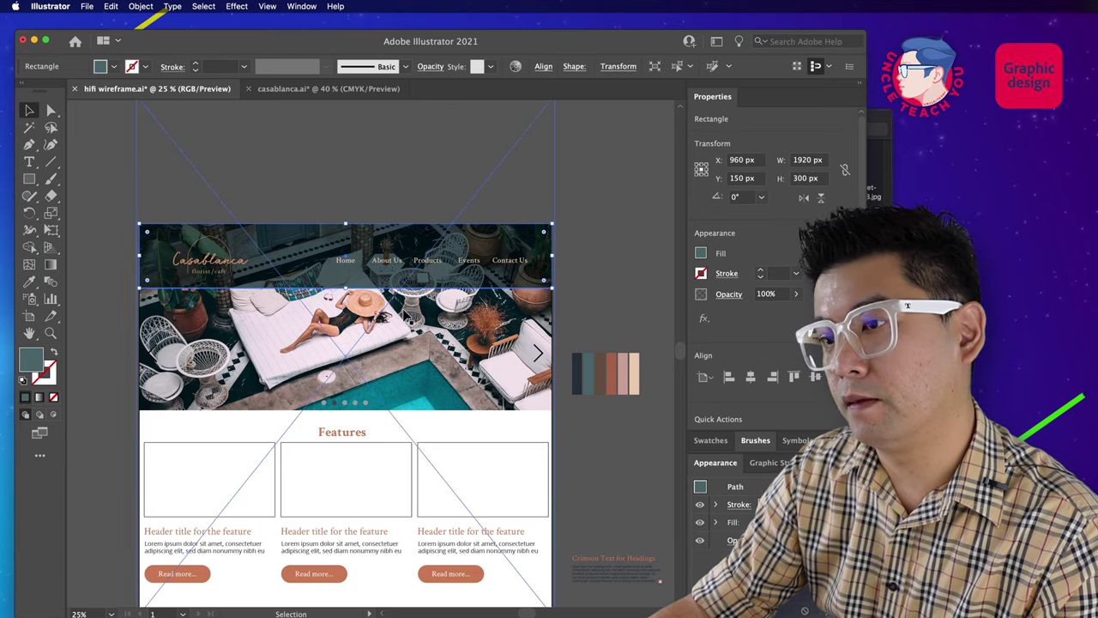
pyautogui.click(50, 266)
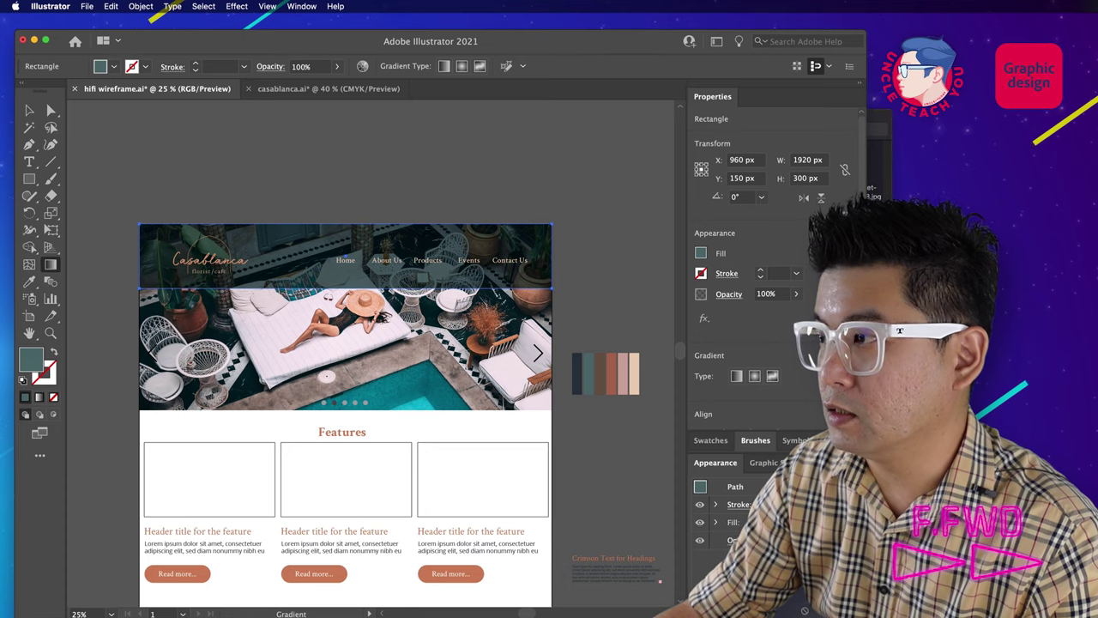
pyautogui.press('super+F9')
pyautogui.moveTo(1010, 221); pyautogui.dragTo(699, 162)
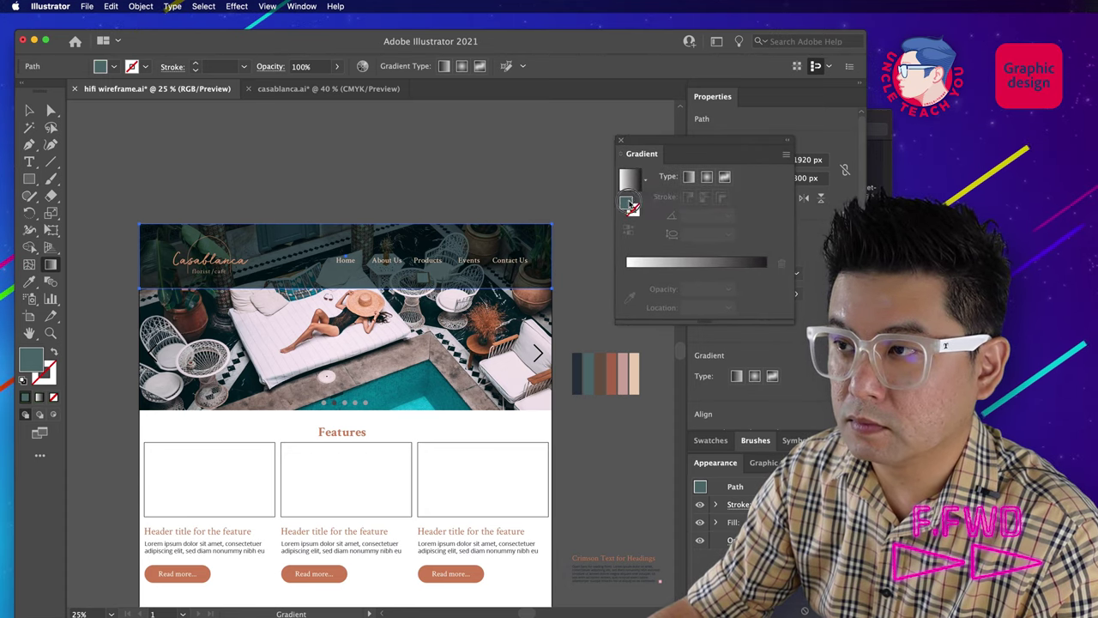
pyautogui.moveTo(768, 268); pyautogui.dragTo(627, 271)
pyautogui.click(765, 270)
pyautogui.click(765, 271)
pyautogui.click(728, 289)
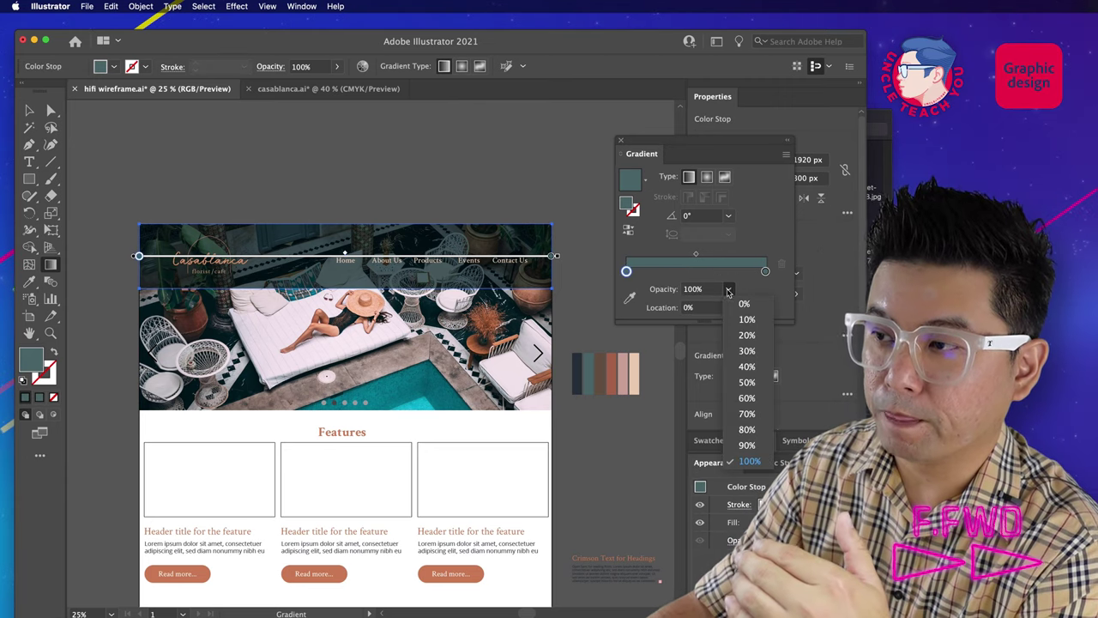
pyautogui.click(740, 300)
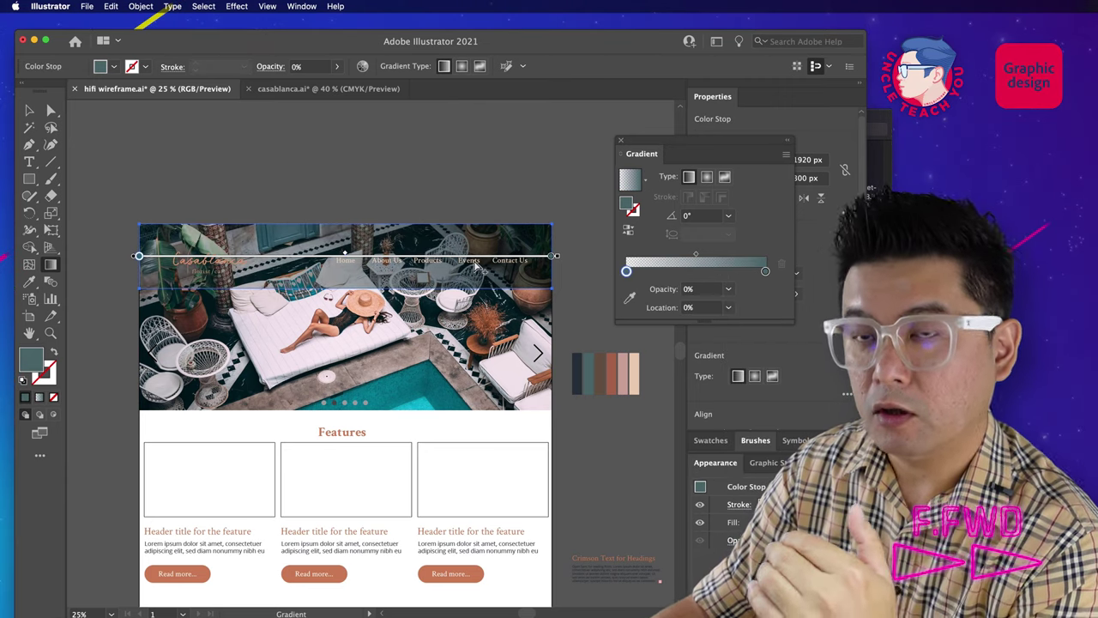
# Step: Turn the header gradient to 90° so it fades out downward, and extend the rectangle's height to 352 px
pyautogui.moveTo(345, 286); pyautogui.dragTo(344, 246)
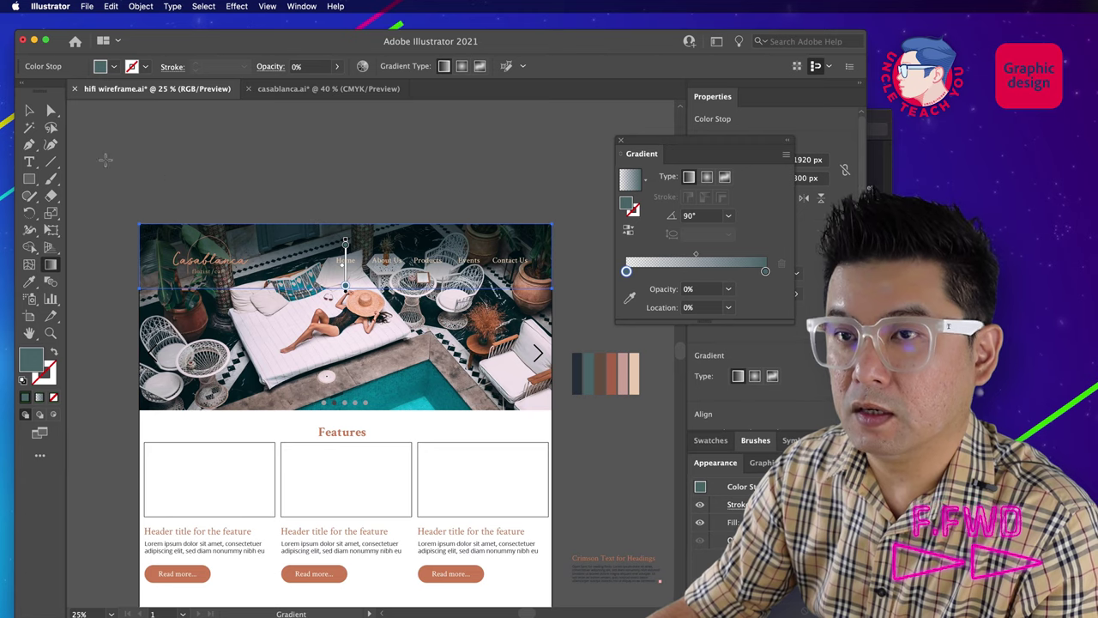
pyautogui.press('v')
pyautogui.moveTo(343, 296); pyautogui.dragTo(345, 300)
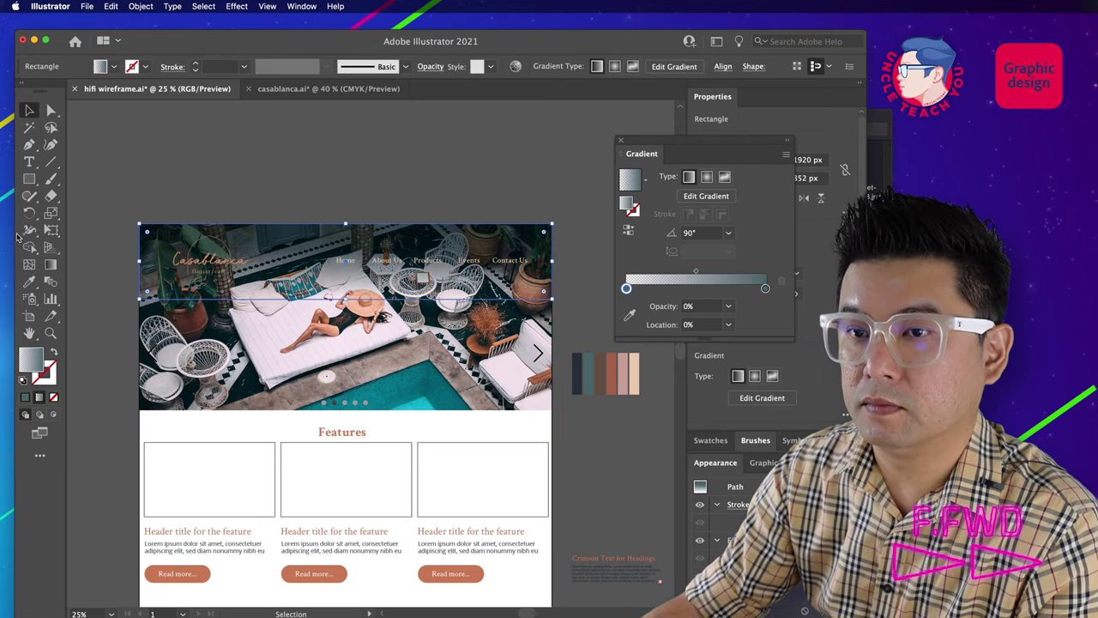
pyautogui.click(52, 265)
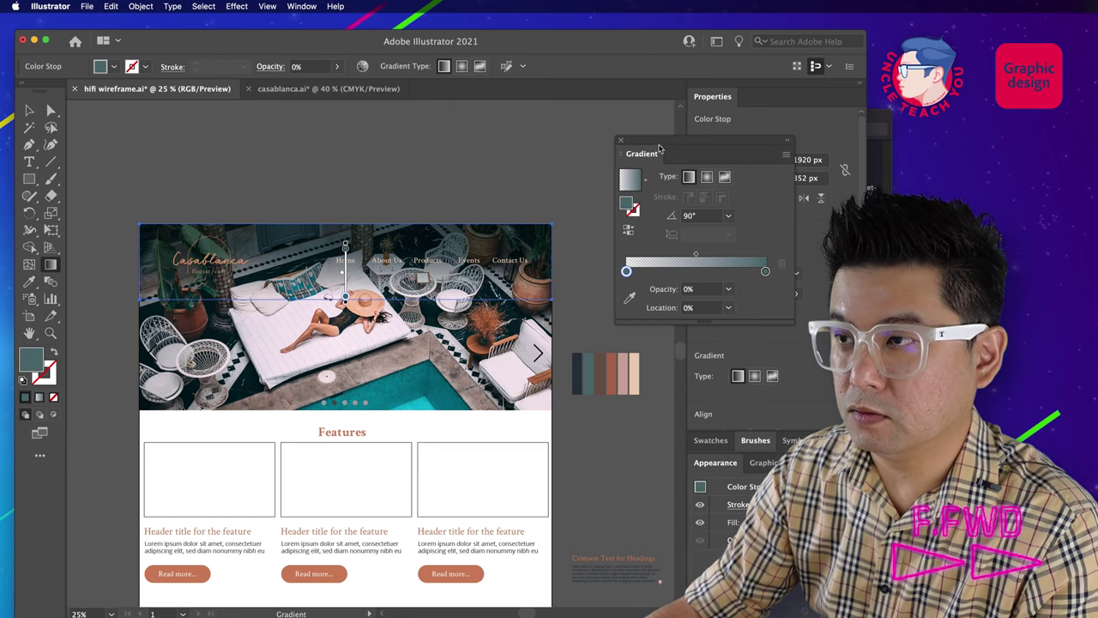
pyautogui.click(621, 143)
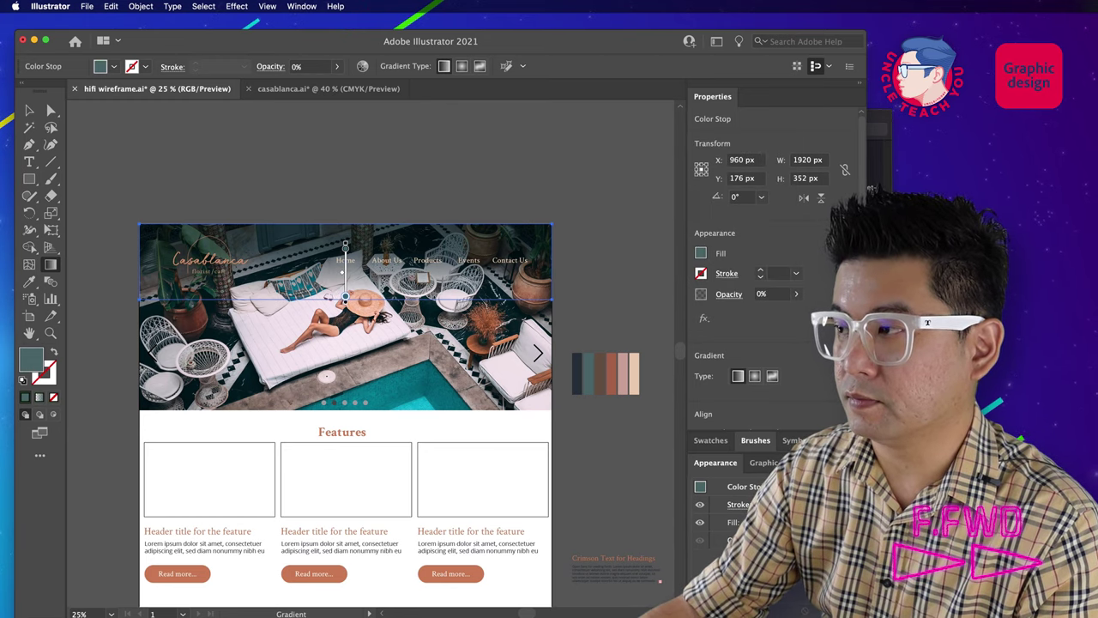
pyautogui.press('v')
pyautogui.click(615, 290)
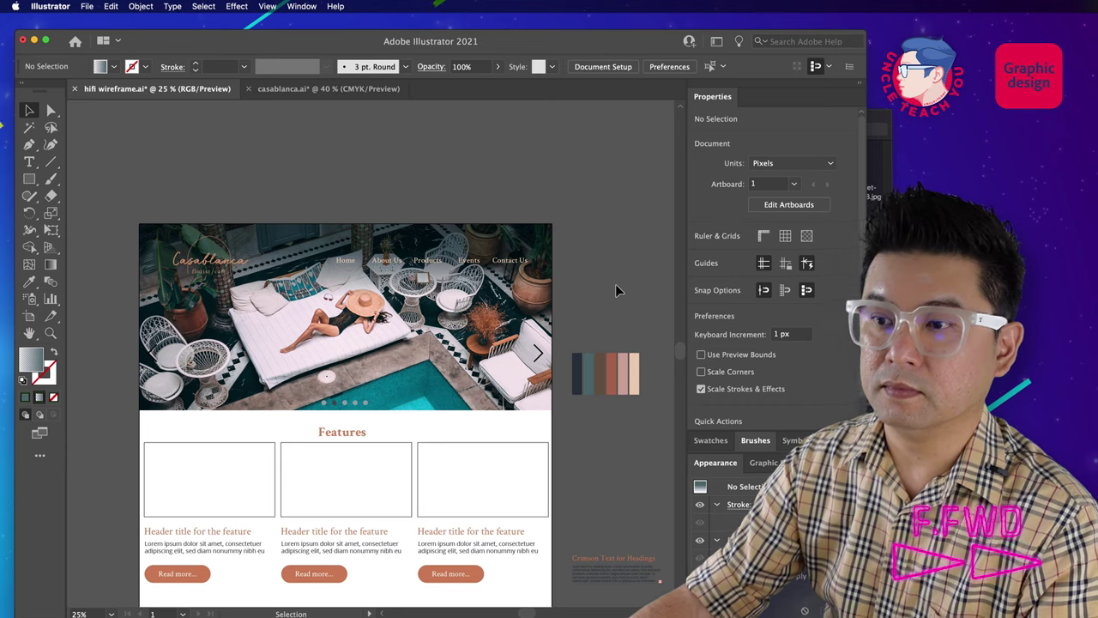
# Step: Recolour the grey carousel dots near the hero photo's lower edge with the palette's cream
pyautogui.click(365, 403)
pyautogui.keyDown('shift'); pyautogui.click(355, 403); pyautogui.keyUp('shift')
pyautogui.moveTo(346, 409); pyautogui.dragTo(344, 410)
pyautogui.press('i')
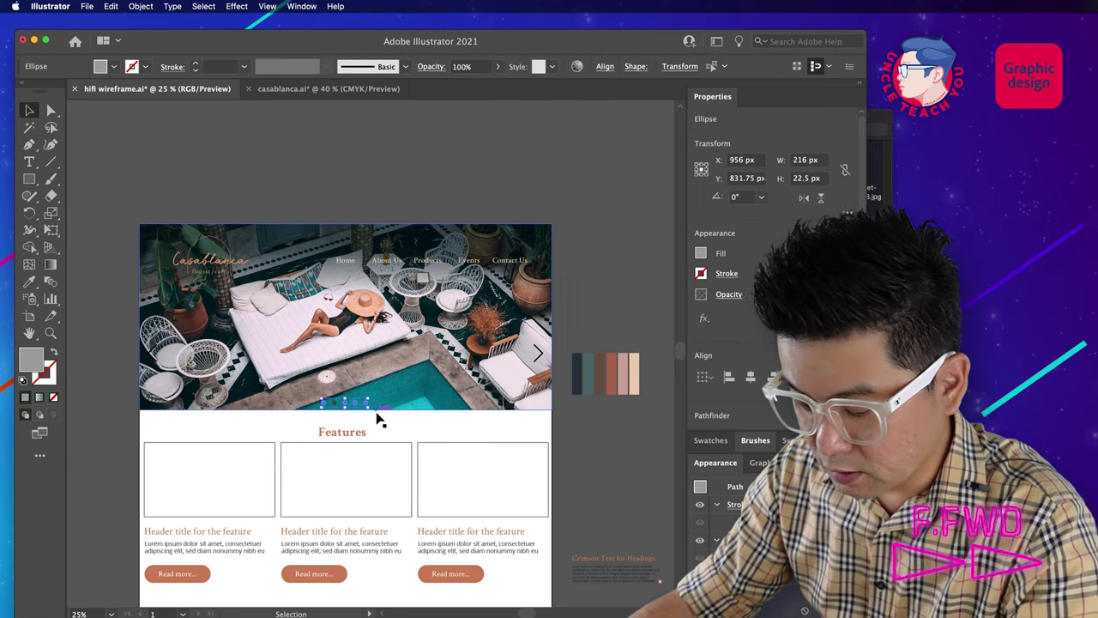
pyautogui.press('v')
pyautogui.click(595, 311)
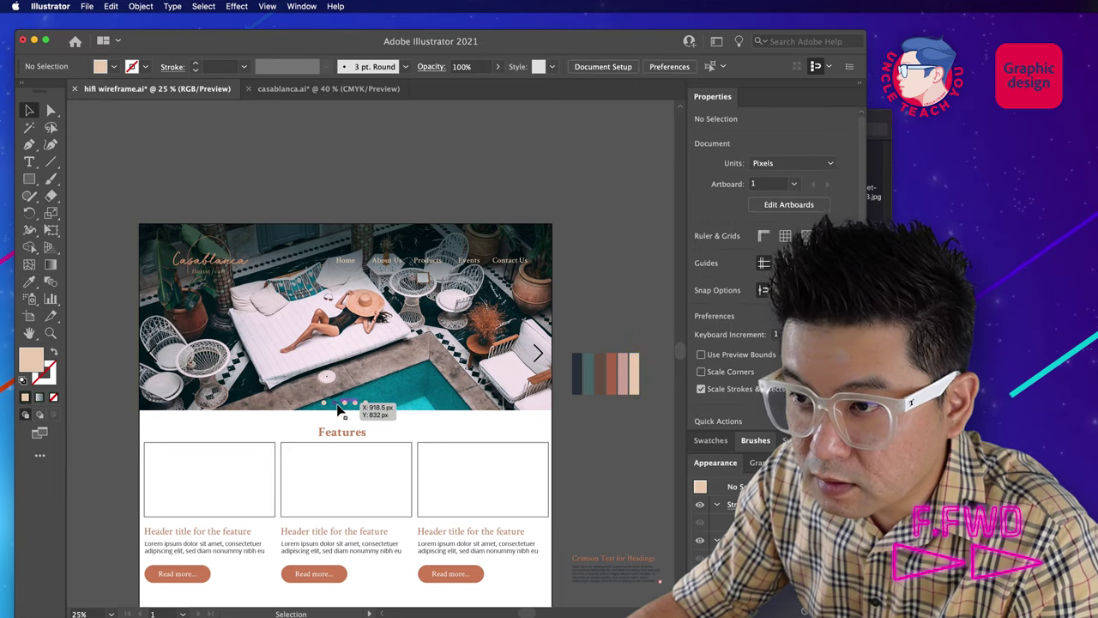
# Step: Recolour the second carousel dot with the palette's rust red to mark the active slide, and deselect it
pyautogui.click(334, 402)
pyautogui.press('i')
pyautogui.click(610, 369)
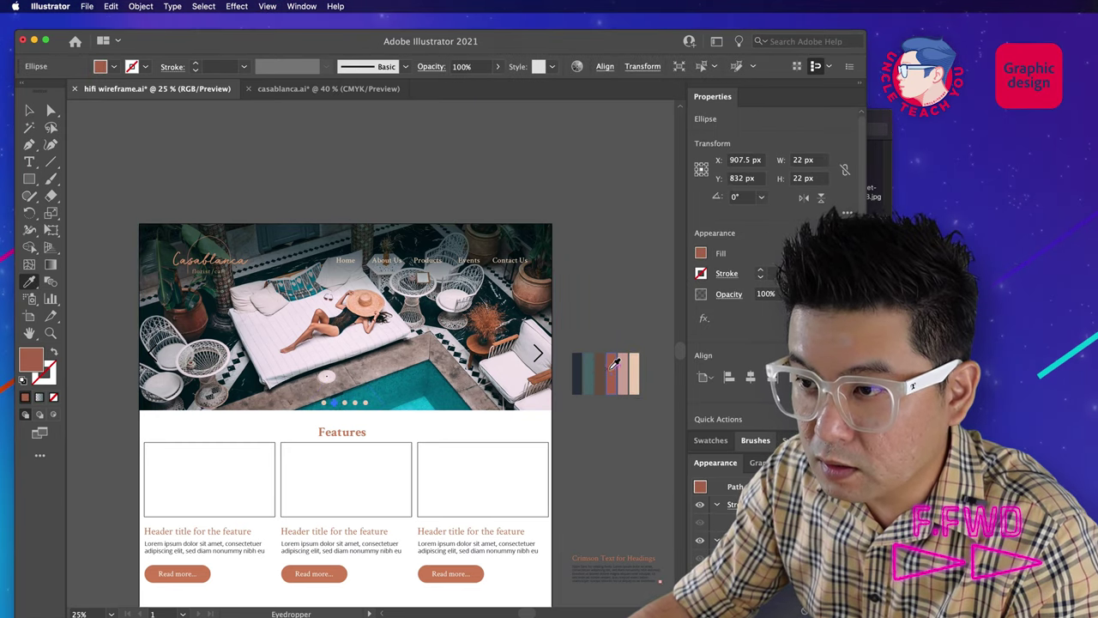
pyautogui.keyDown('super'); pyautogui.click(610, 329); pyautogui.keyUp('super')
pyautogui.press('v')
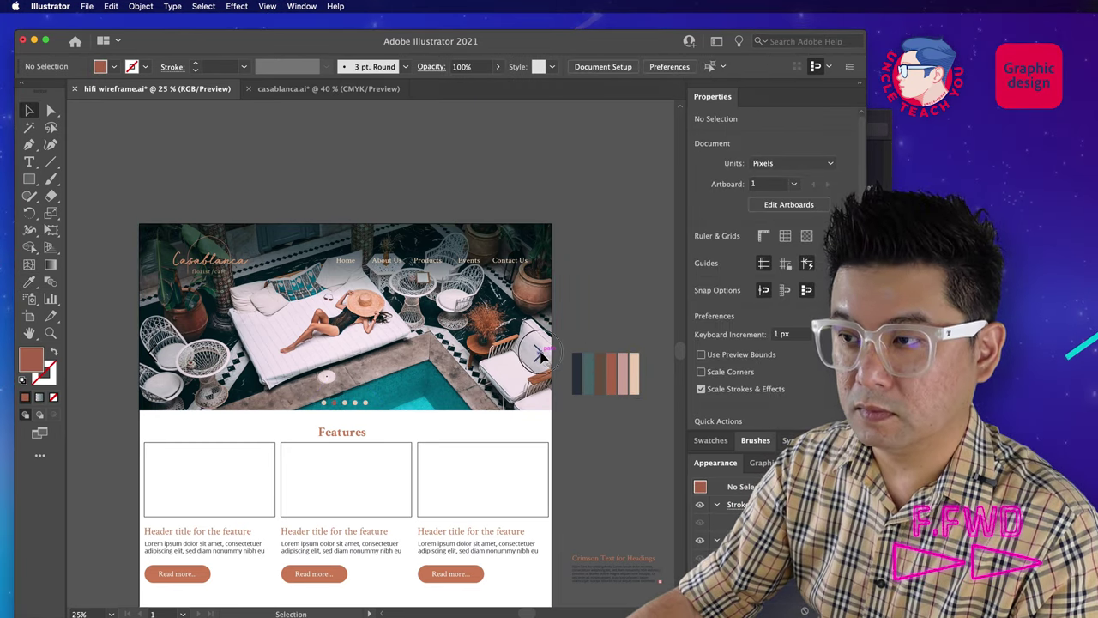
pyautogui.click(535, 351)
pyautogui.doubleClick(151, 351)
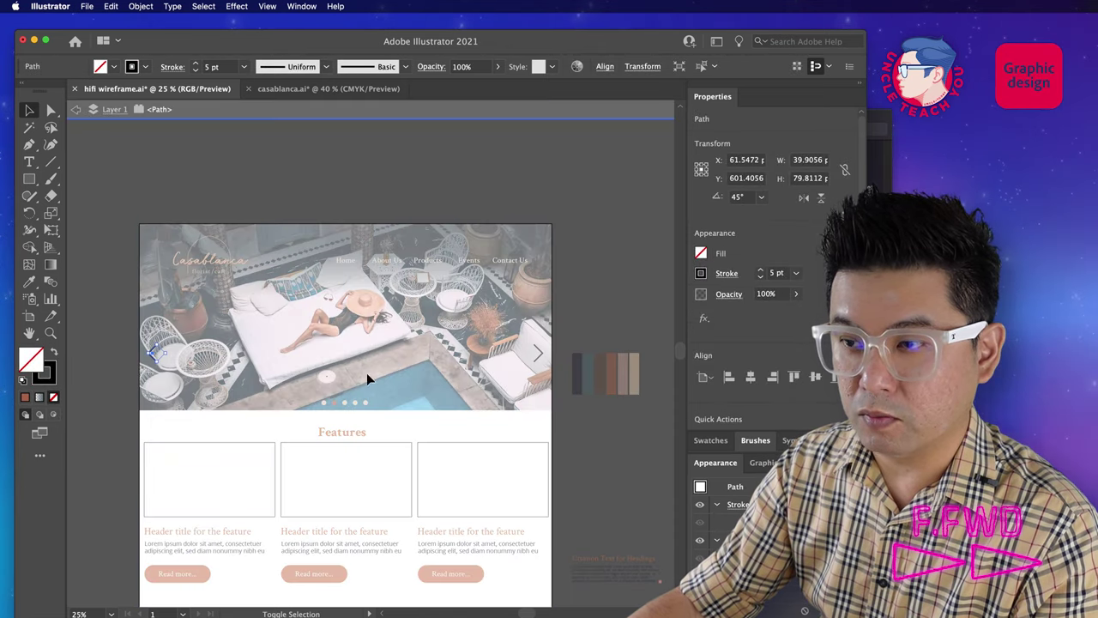
pyautogui.doubleClick(572, 334)
# Step: Give the hero's left carousel arrow a 5 pt stroke in the palette's cream, with no fill
pyautogui.click(150, 356)
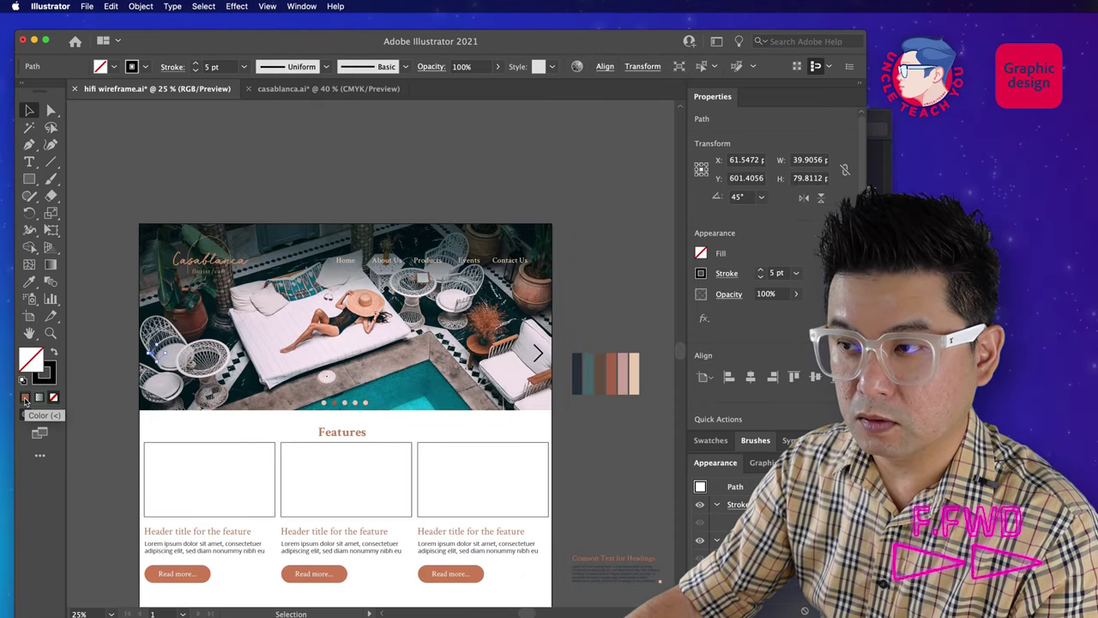
pyautogui.click(636, 377)
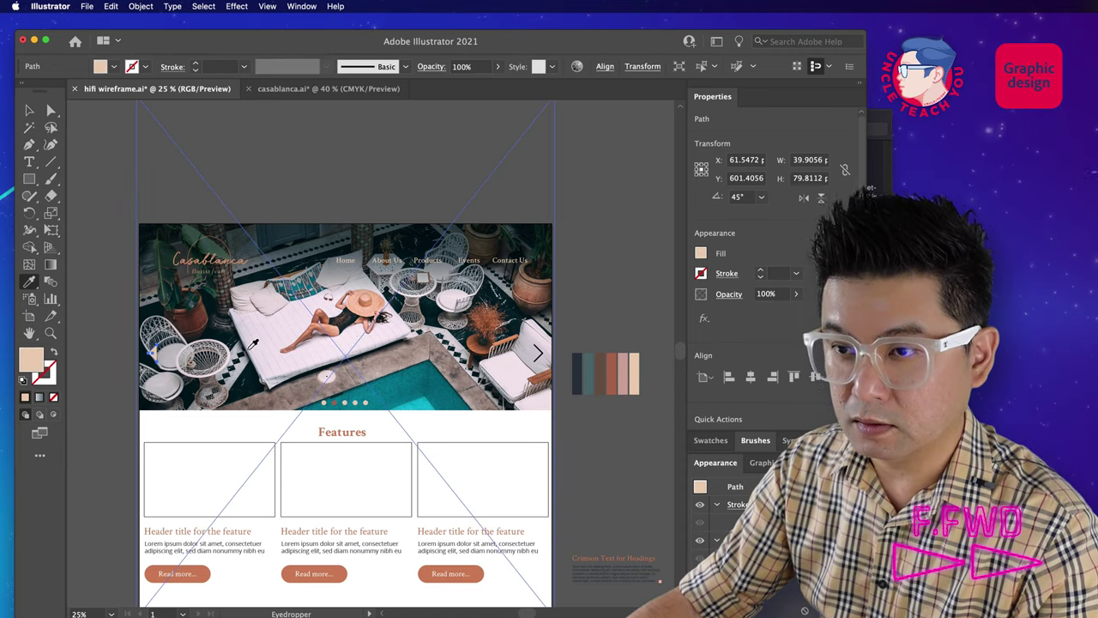
pyautogui.hotkey('shift', 'x')
pyautogui.press('v')
pyautogui.click(111, 360)
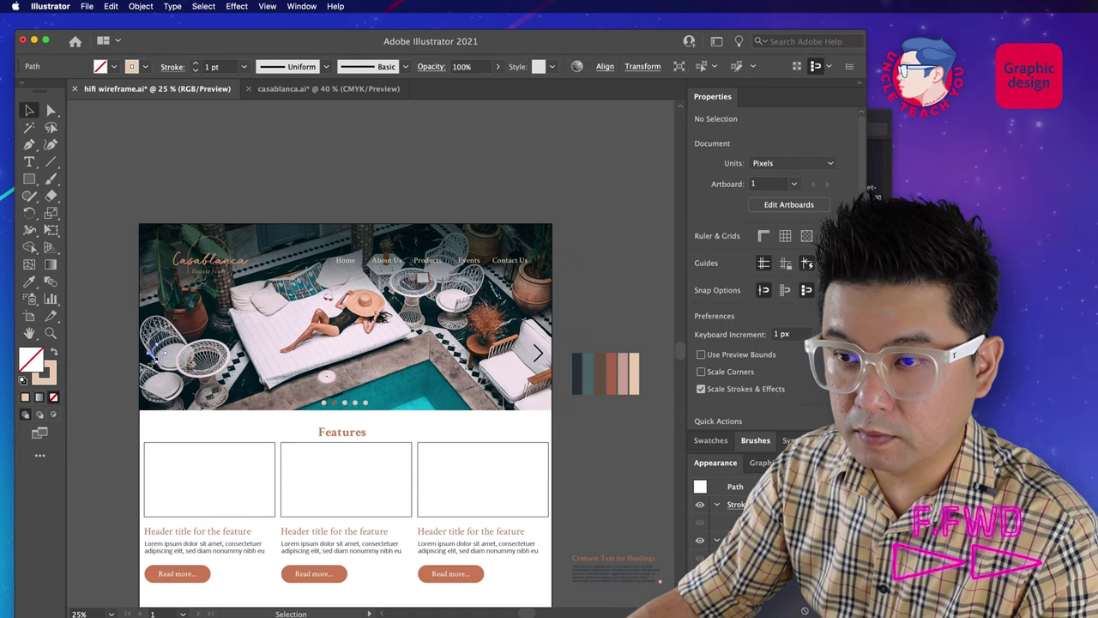
pyautogui.click(154, 351)
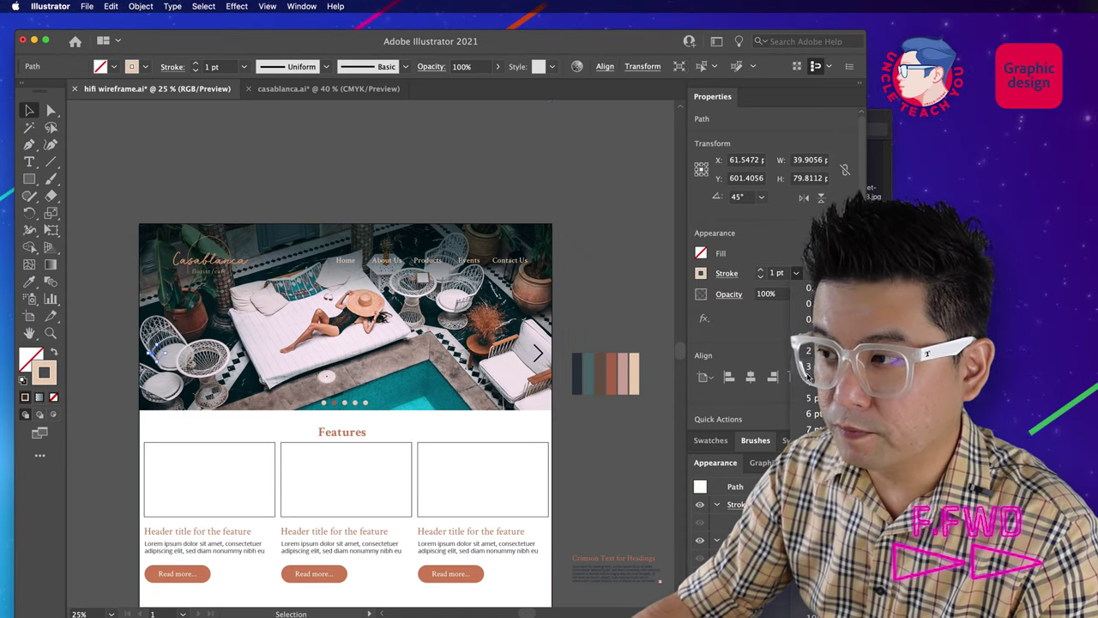
pyautogui.click(605, 324)
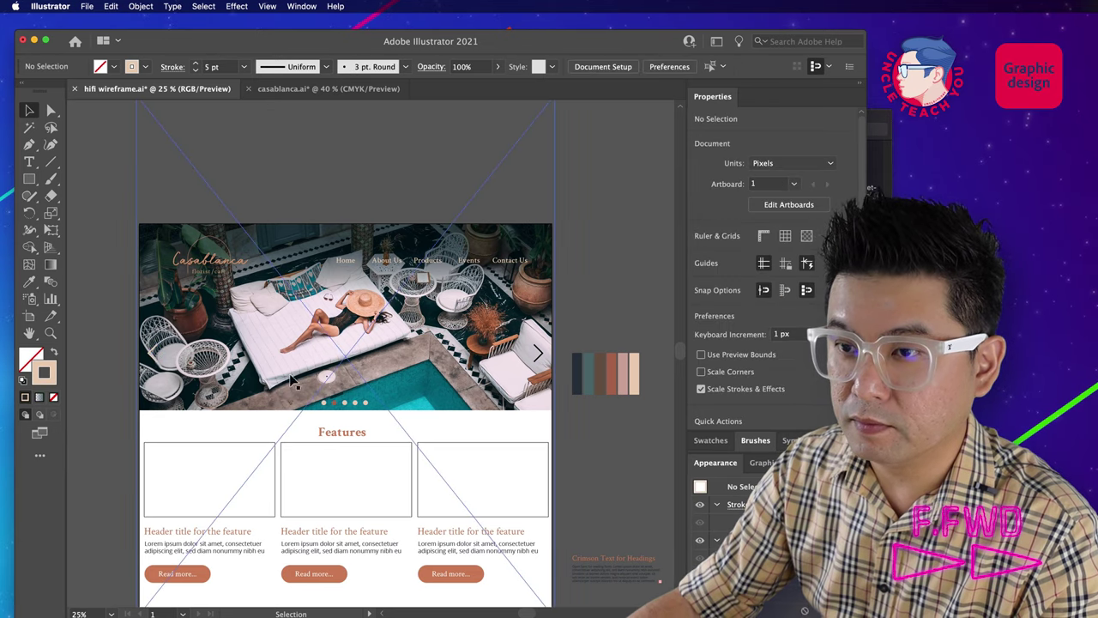
# Step: Move both carousel arrows together straight up by about 110 px, and deselect them
pyautogui.click(170, 352)
pyautogui.keyDown('shift'); pyautogui.click(538, 351); pyautogui.keyUp('shift')
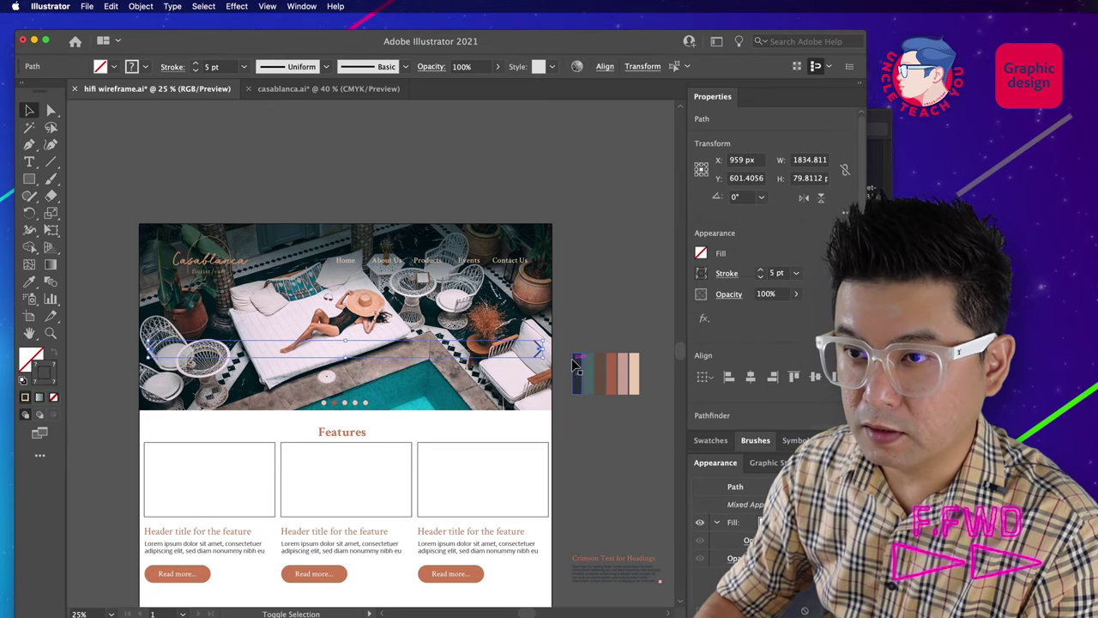
pyautogui.hotkey('shift', 'Up')
pyautogui.hotkey('shift', 'Up')
pyautogui.hotkey('shift', 'Up')
pyautogui.hotkey('shift', 'Up')
pyautogui.hotkey('shift', 'Up')
pyautogui.hotkey('shift', 'Up')
pyautogui.hotkey('shift', 'Up')
pyautogui.hotkey('shift', 'Up')
pyautogui.hotkey('shift', 'Up')
pyautogui.hotkey('shift', 'Up')
pyautogui.hotkey('shift', 'Up')
pyautogui.hotkey('shift', 'Up')
pyautogui.hotkey('shift', 'Up')
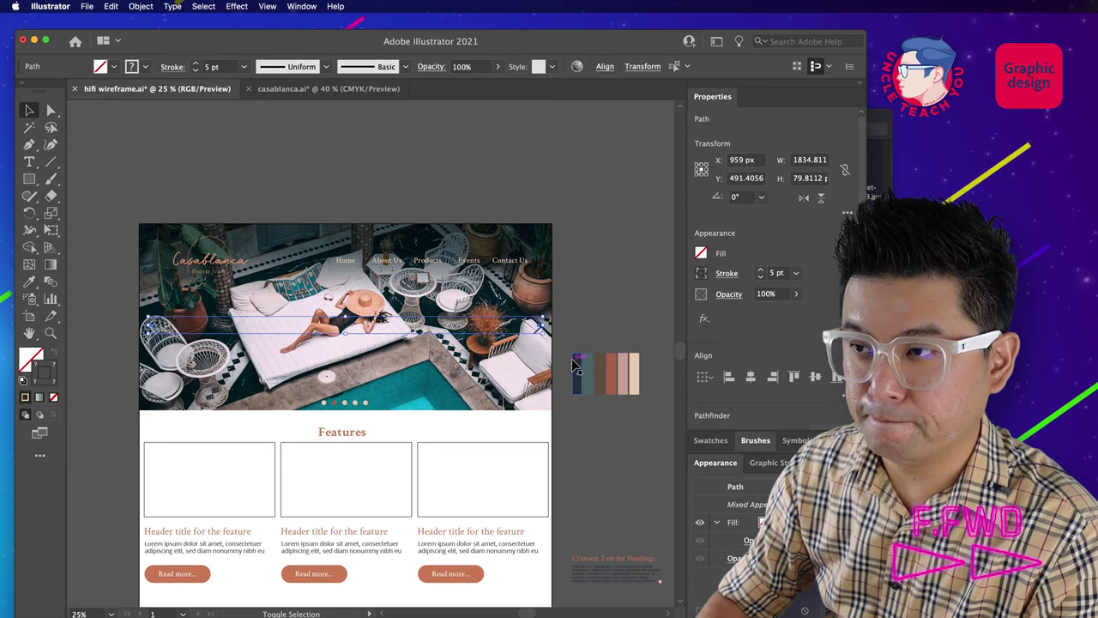
pyautogui.click(589, 322)
# Step: Copy the left carousel arrow's cream stroke to the right arrow and deselect it
pyautogui.click(538, 328)
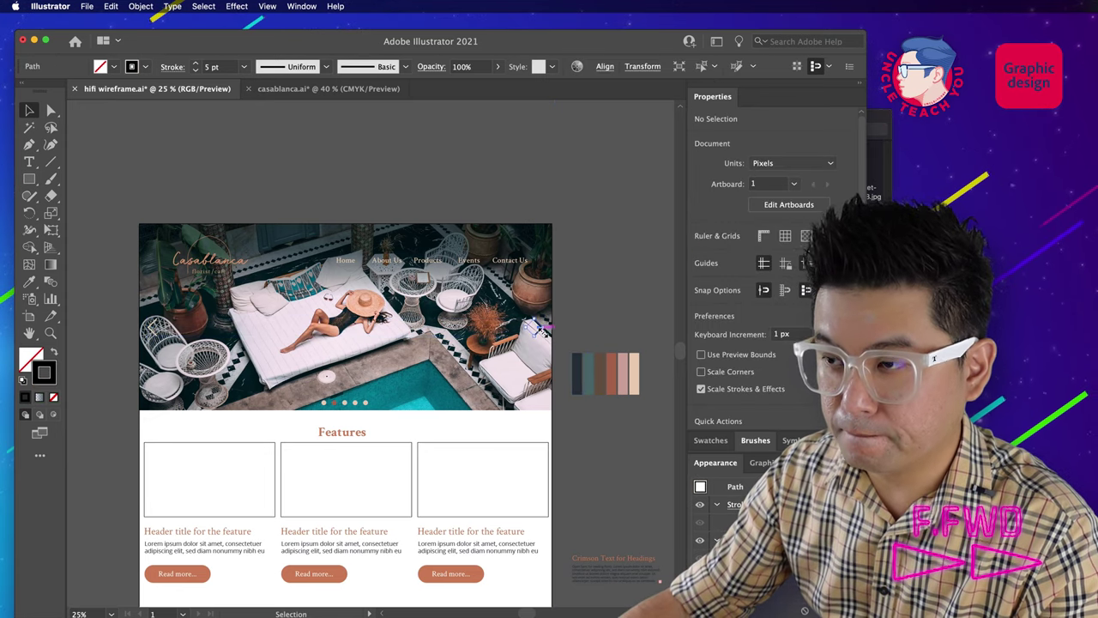
pyautogui.press('i')
pyautogui.click(151, 331)
pyautogui.press('v')
pyautogui.click(626, 299)
# Step: Switch to the casablanca folder in Finder and preview its flower photos to find one for the first Features frame
pyautogui.moveTo(581, 353)
pyautogui.mouseDown()
pyautogui.moveTo(572, 259)
pyautogui.moveTo(573, 278)
pyautogui.mouseUp()
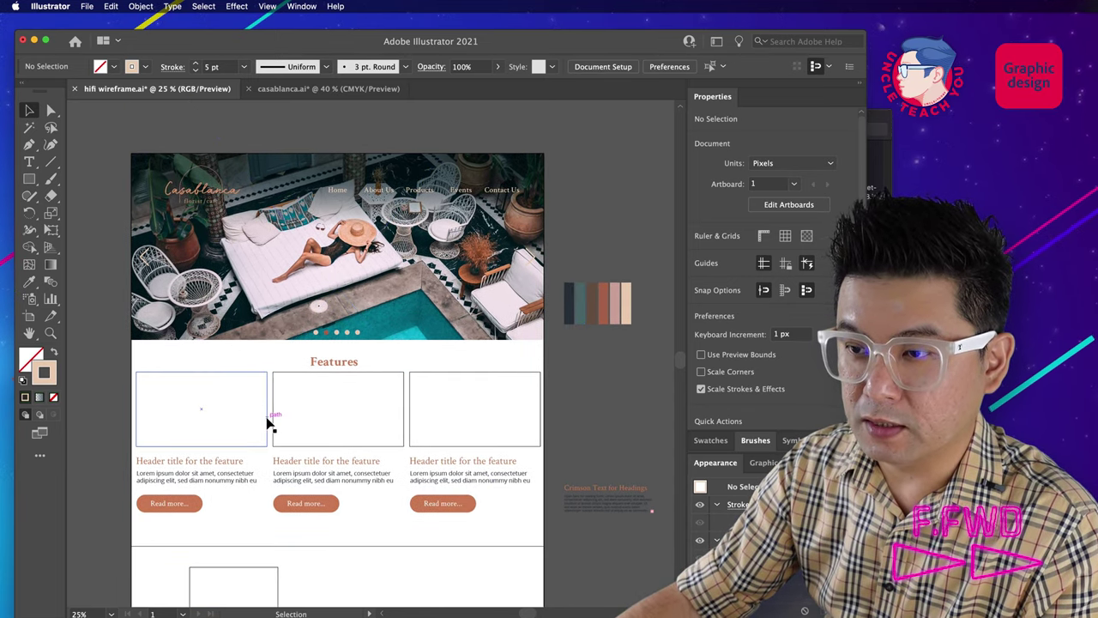
pyautogui.click(269, 421)
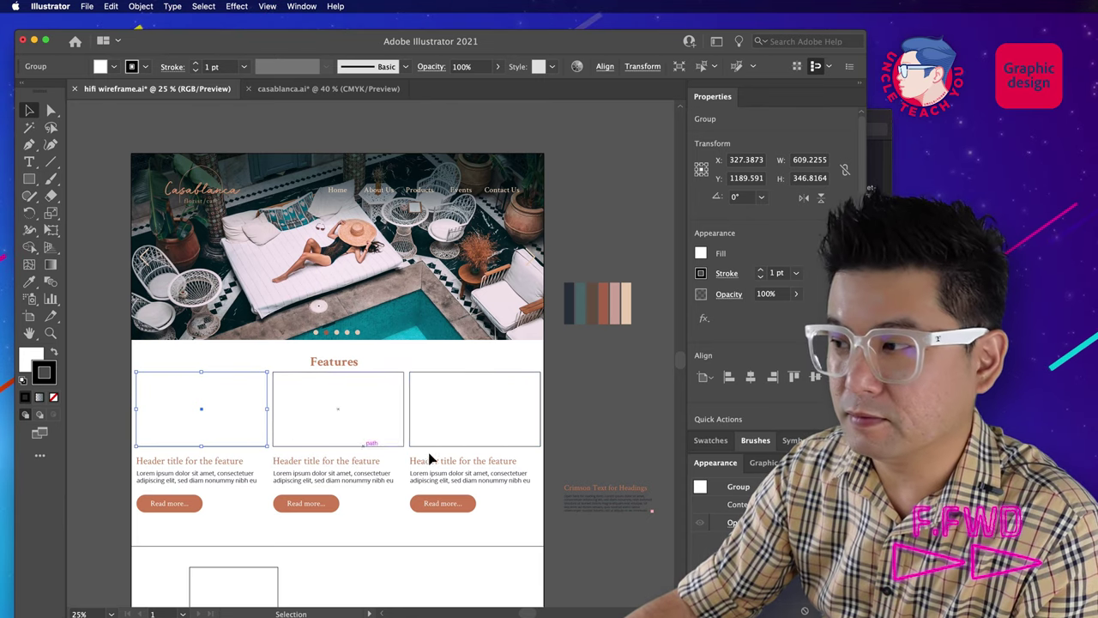
pyautogui.press('super+Tab')
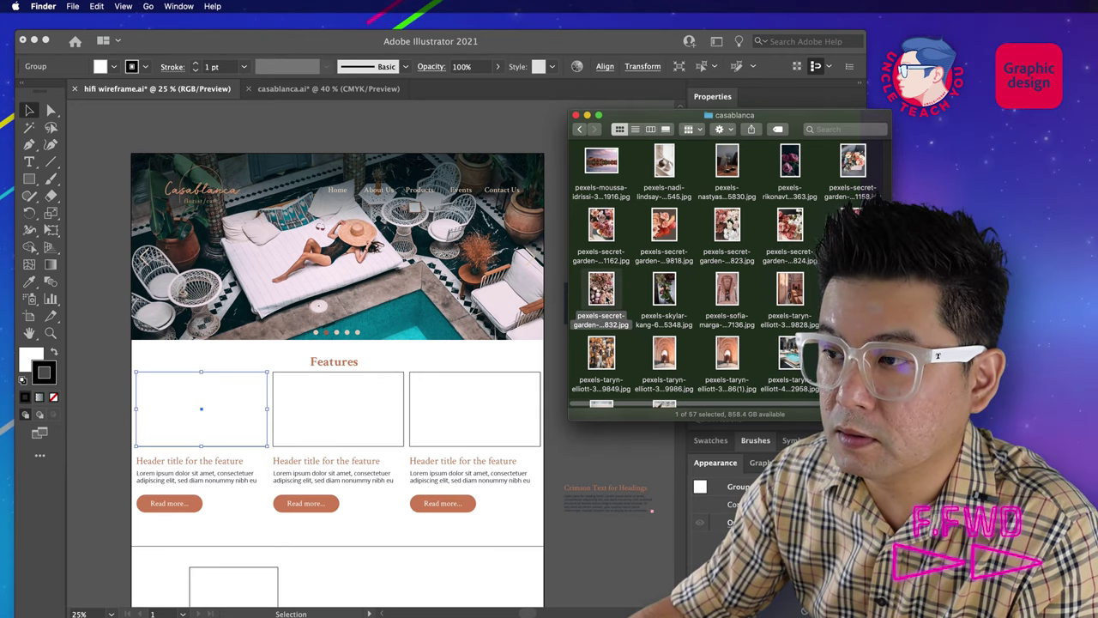
pyautogui.click(665, 292)
pyautogui.press('space')
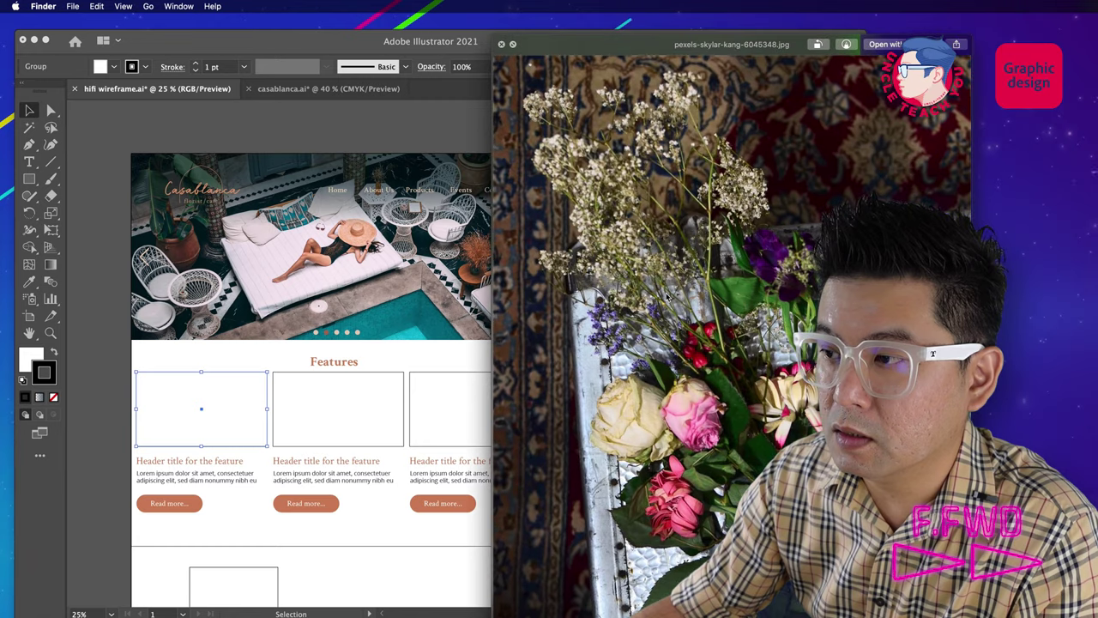
pyautogui.press('space')
pyautogui.moveTo(666, 294); pyautogui.dragTo(663, 294)
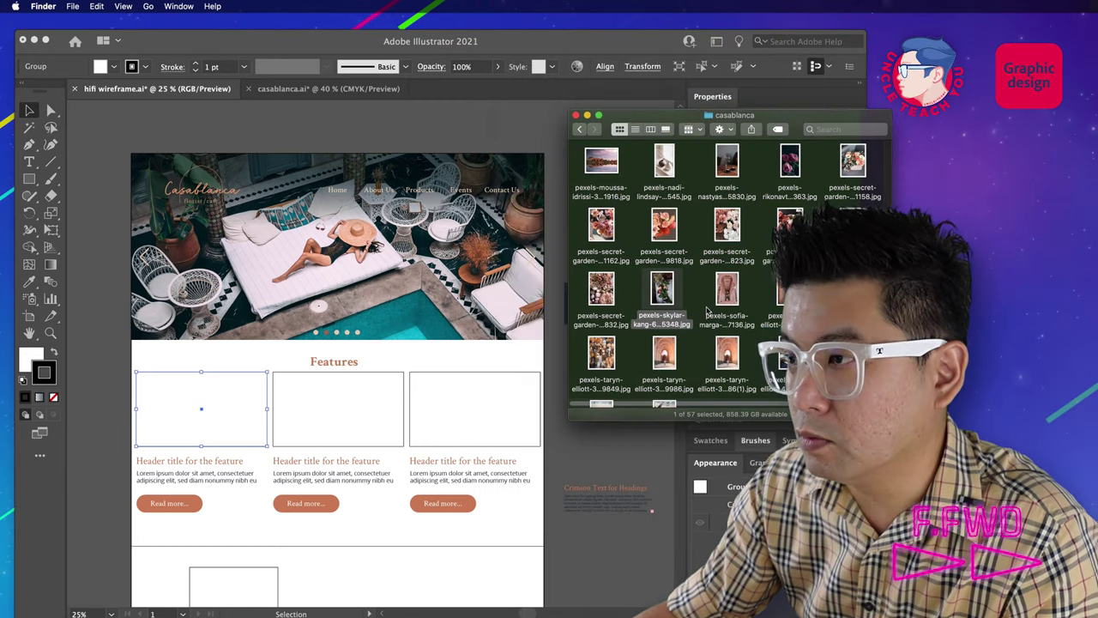
pyautogui.click(788, 227)
pyautogui.press('space')
pyautogui.press('space')
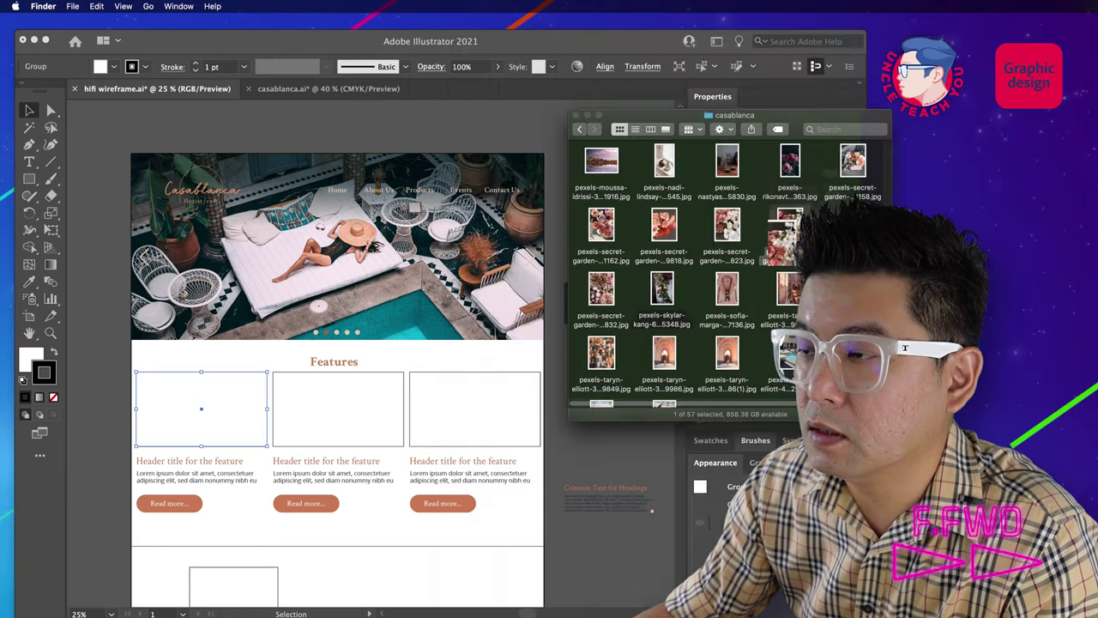
pyautogui.moveTo(783, 225); pyautogui.dragTo(756, 232)
# Step: Place the bouquet photo pexels-secret-garden-...1158.jpg over the first Features frame and scale it uniformly to 10%
pyautogui.click(852, 163)
pyautogui.press('space')
pyautogui.press('space')
pyautogui.moveTo(852, 163); pyautogui.dragTo(211, 408)
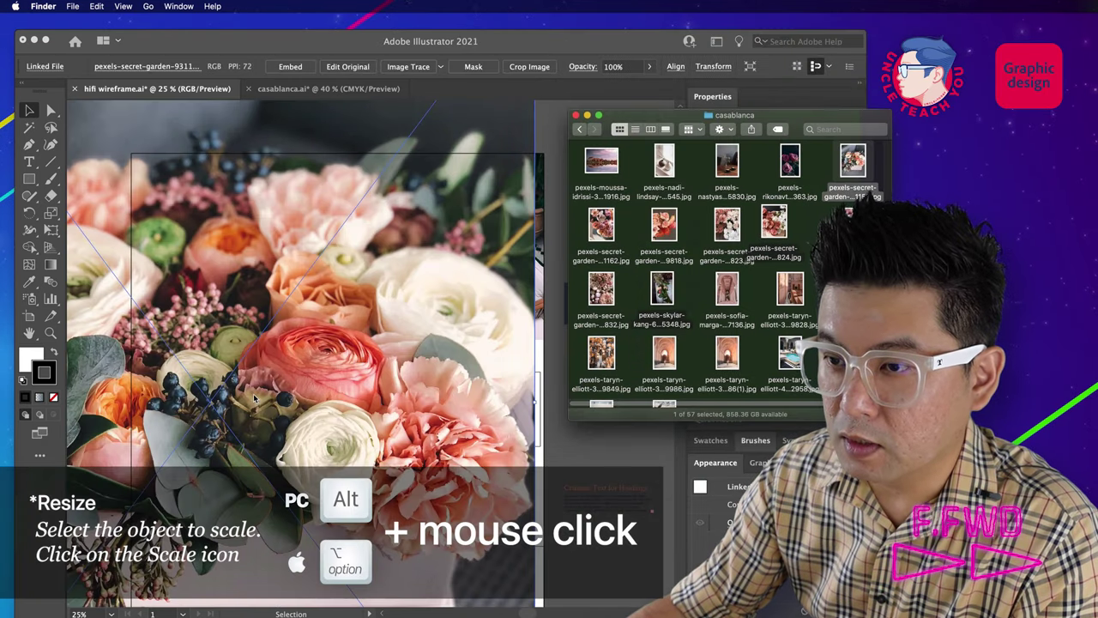
pyautogui.click(51, 213)
pyautogui.keyDown('alt'); pyautogui.click(263, 407); pyautogui.keyUp('alt')
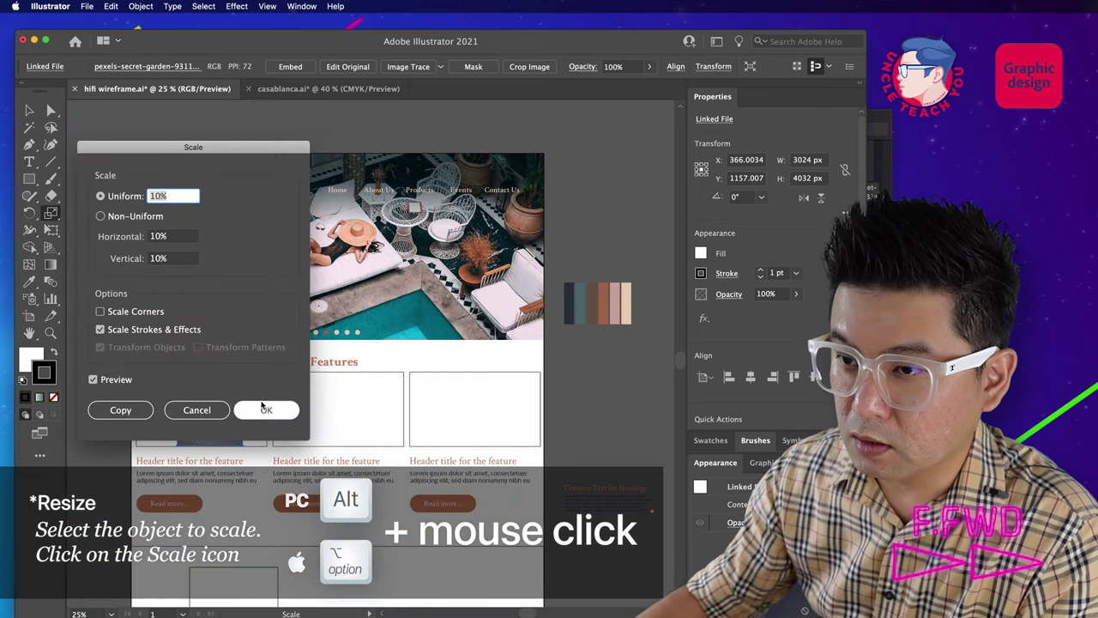
pyautogui.click(267, 410)
# Step: Place the lantern shop photo pexels-taryn-elliott-3...9849.jpg from Finder over the second Features frame and scale it uniformly to 10%
pyautogui.press('super+Tab')
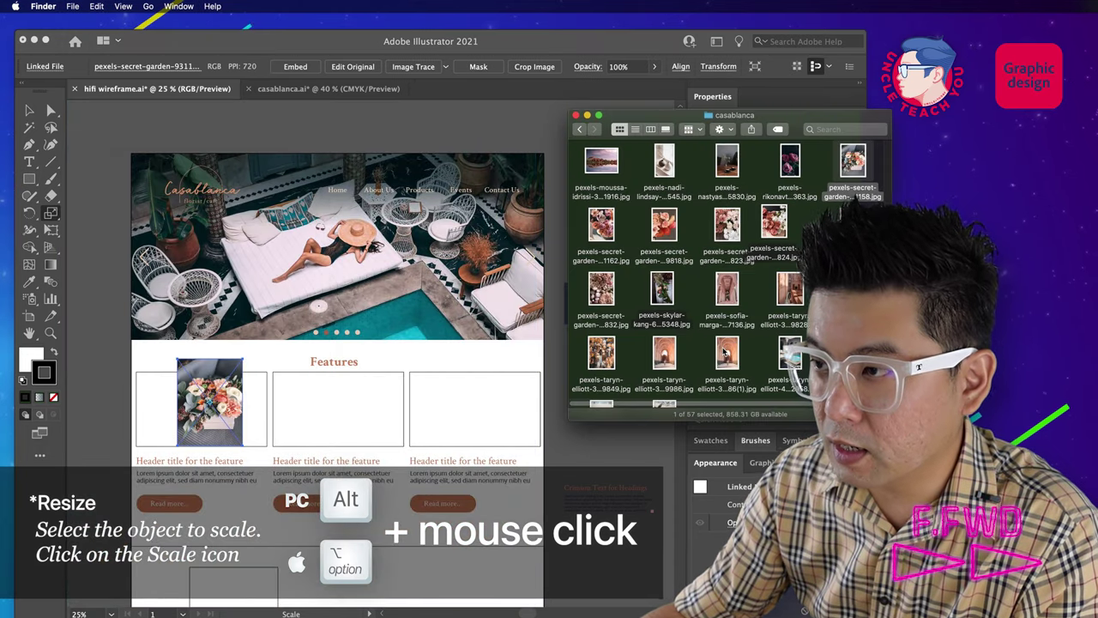
pyautogui.scroll(-3, 730, 315)
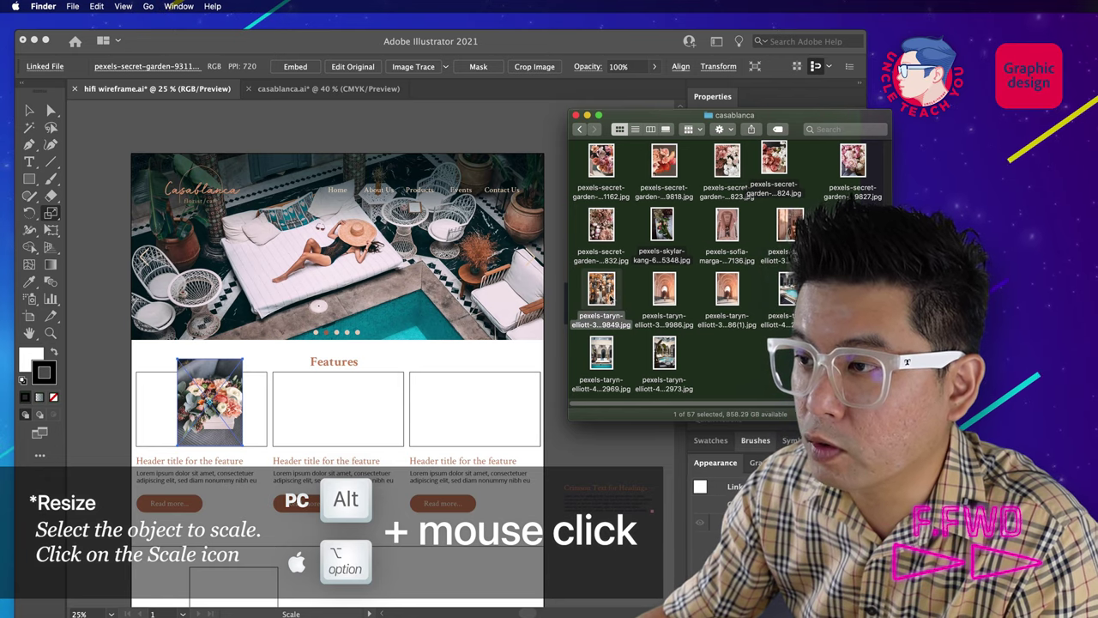
pyautogui.press('space')
pyautogui.press('space')
pyautogui.moveTo(610, 298); pyautogui.dragTo(343, 403)
pyautogui.keyDown('alt'); pyautogui.click(344, 404); pyautogui.keyUp('alt')
pyautogui.write('10')
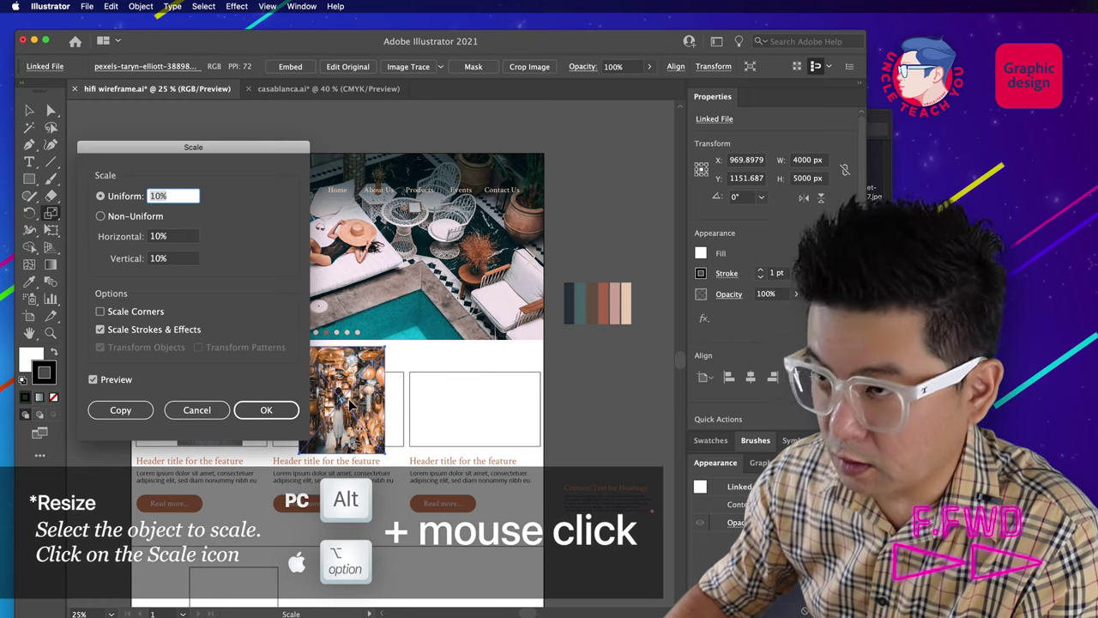
pyautogui.press('Return')
# Step: Place the candle photo pexels-elly-fairytale-...5712.jpg from Finder over the third Features frame and scale it uniformly to 10%
pyautogui.click(878, 154)
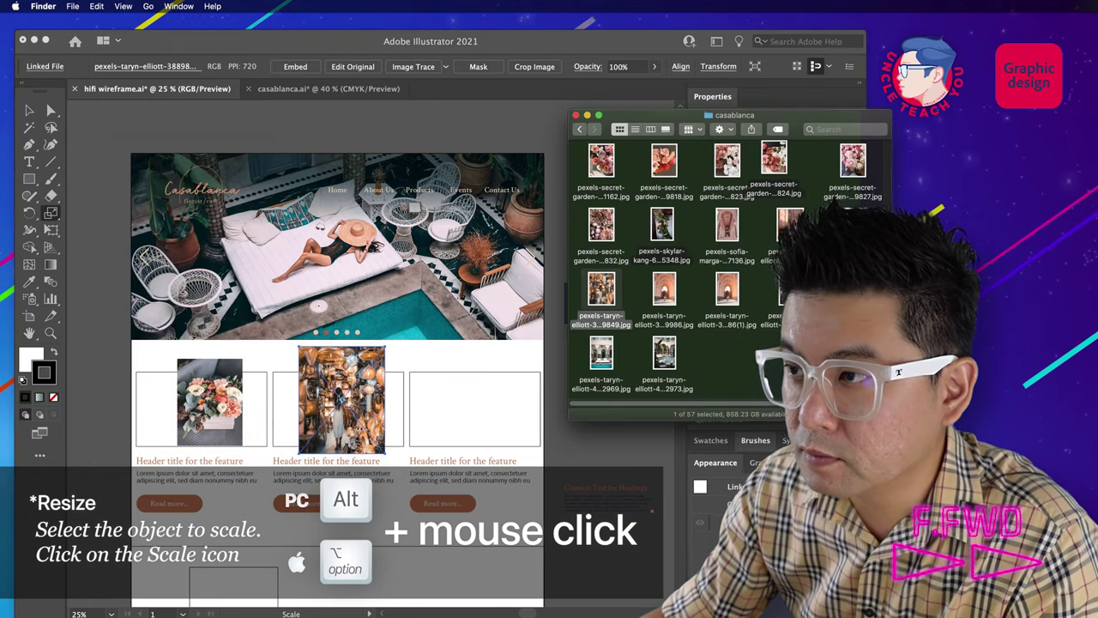
pyautogui.scroll(8, 731, 294)
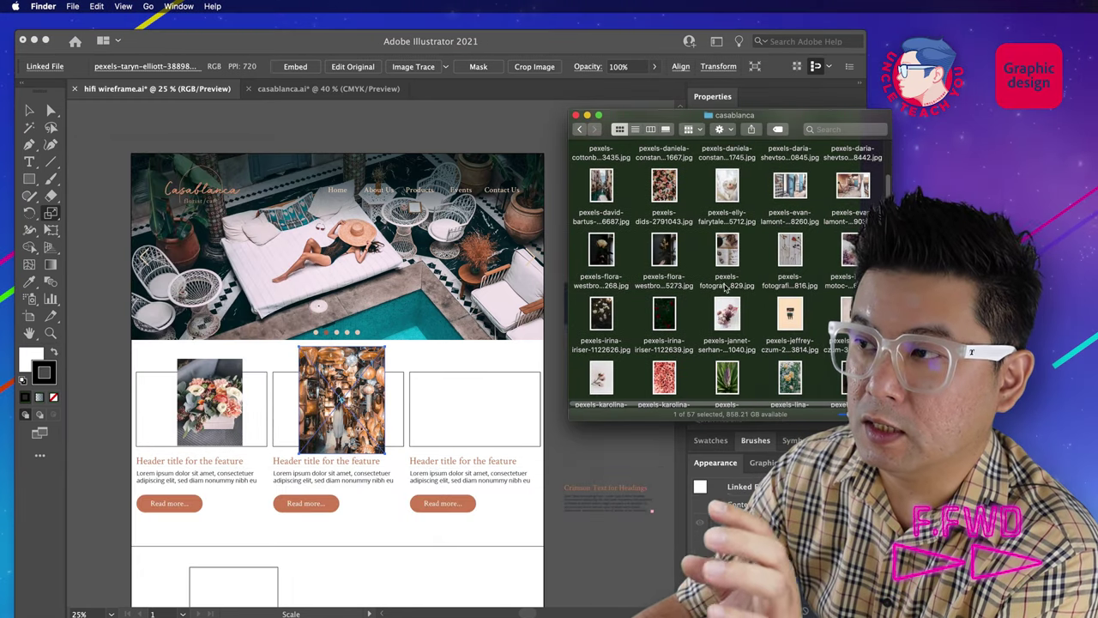
pyautogui.click(602, 187)
pyautogui.press('space')
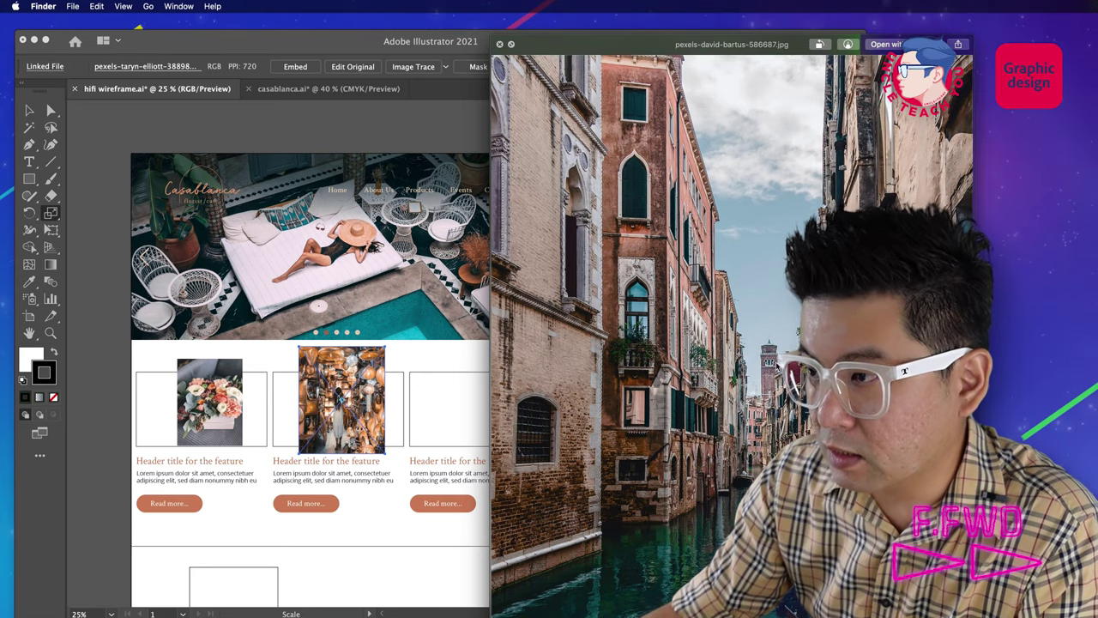
pyautogui.press('space')
pyautogui.press('Right')
pyautogui.press('Right')
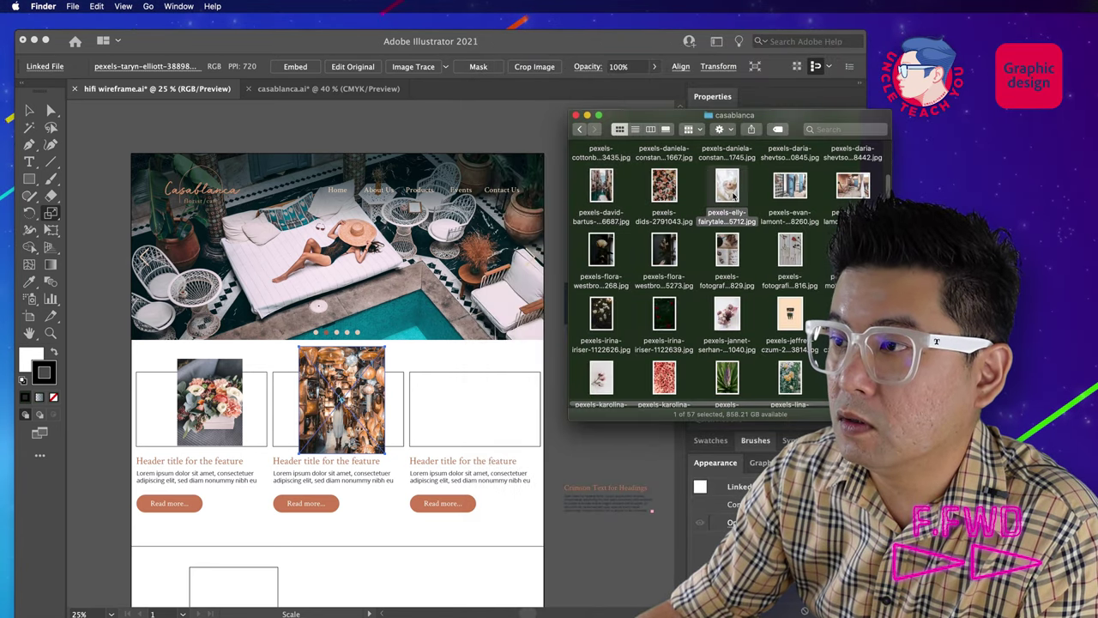
pyautogui.press('space')
pyautogui.press('space')
pyautogui.moveTo(730, 200); pyautogui.dragTo(480, 392)
pyautogui.press('Return')
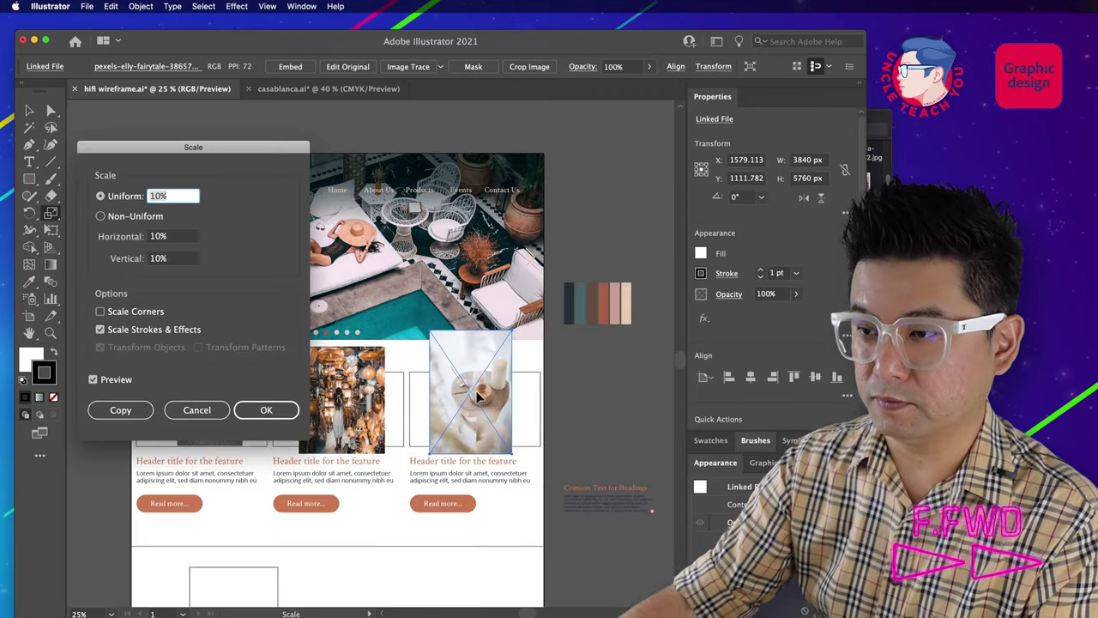
pyautogui.press('Return')
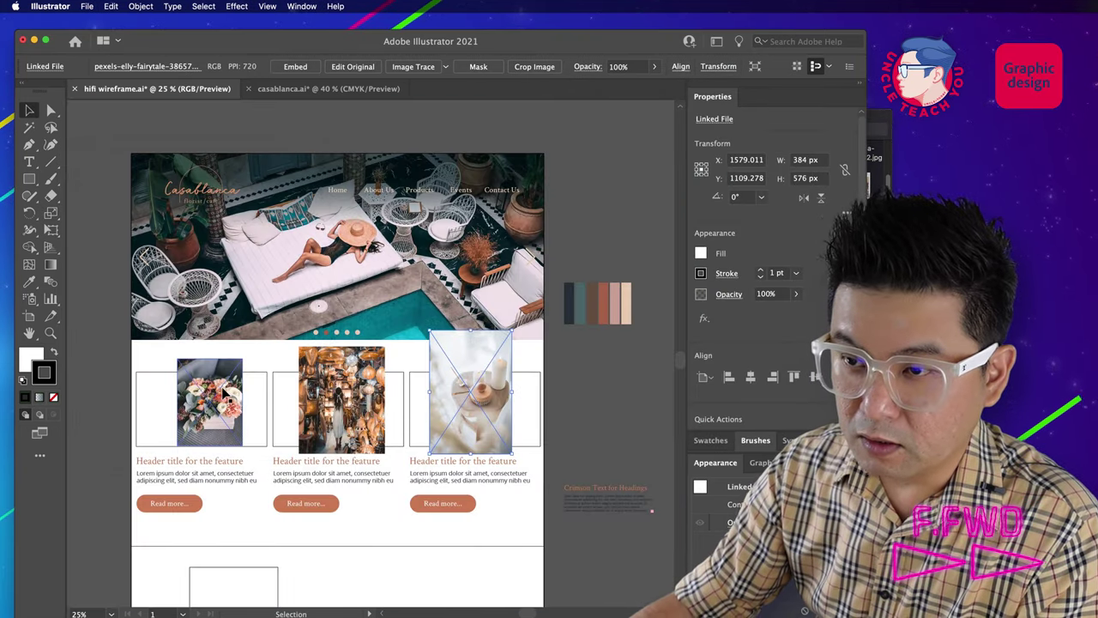
# Step: Enlarge the bouquet photo to about 632 × 843 px so it covers the first Features frame, and send it to the back
pyautogui.click(224, 390)
pyautogui.moveTo(240, 409); pyautogui.dragTo(197, 408)
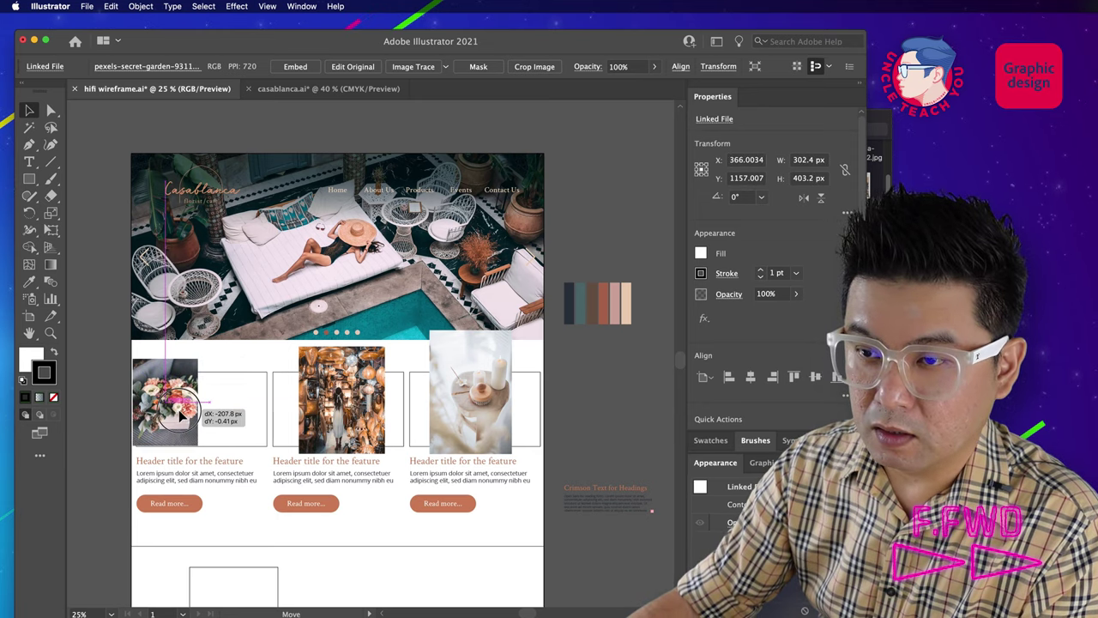
pyautogui.moveTo(196, 447); pyautogui.dragTo(268, 543)
pyautogui.moveTo(240, 495); pyautogui.dragTo(243, 447)
pyautogui.press('super+shift+bracketleft')
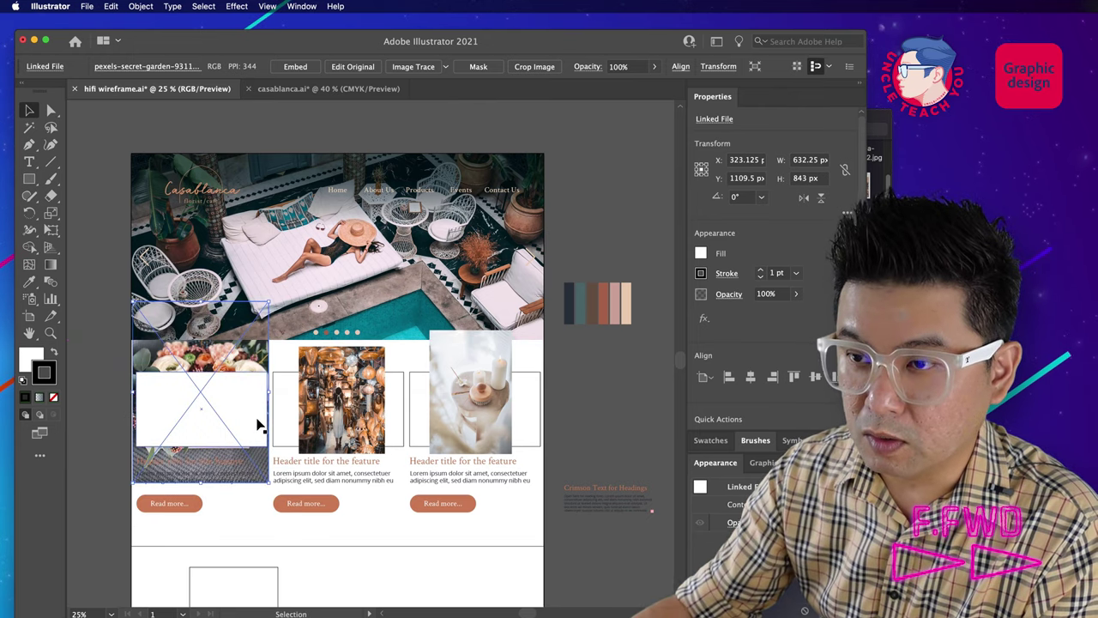
# Step: Make a clipping mask from the first Features frame and the bouquet photo, and deselect it
pyautogui.keyDown('shift'); pyautogui.click(247, 405); pyautogui.keyUp('shift')
pyautogui.rightClick(250, 408)
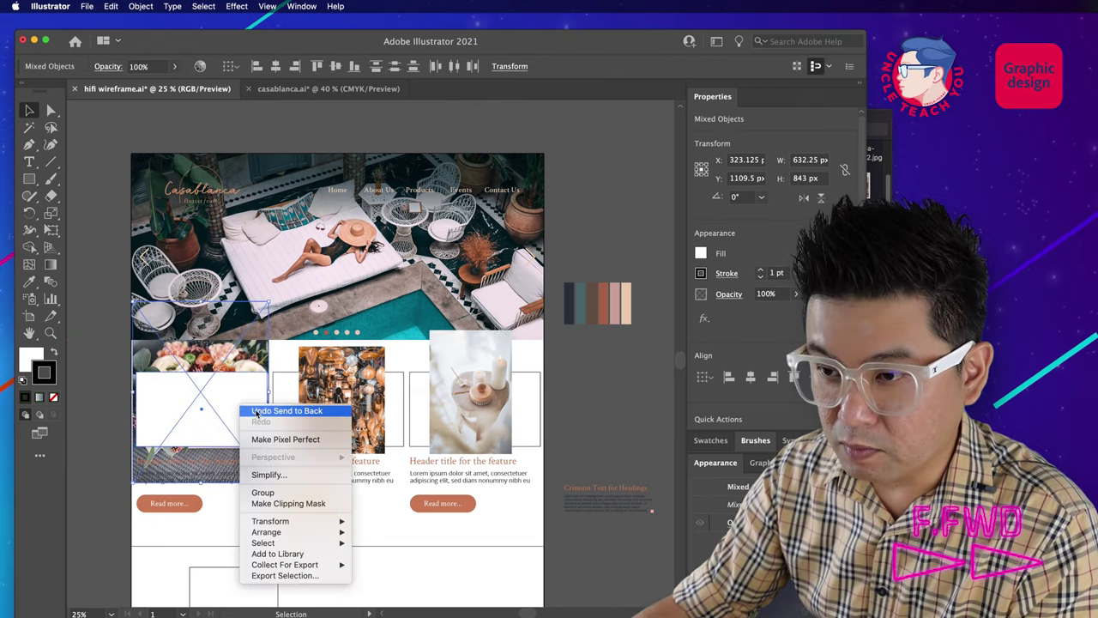
pyautogui.click(286, 503)
pyautogui.click(100, 426)
# Step: Inside the first clip group, shrink the bouquet photo to about 625 × 833 px and move it down about 200 px
pyautogui.doubleClick(243, 409)
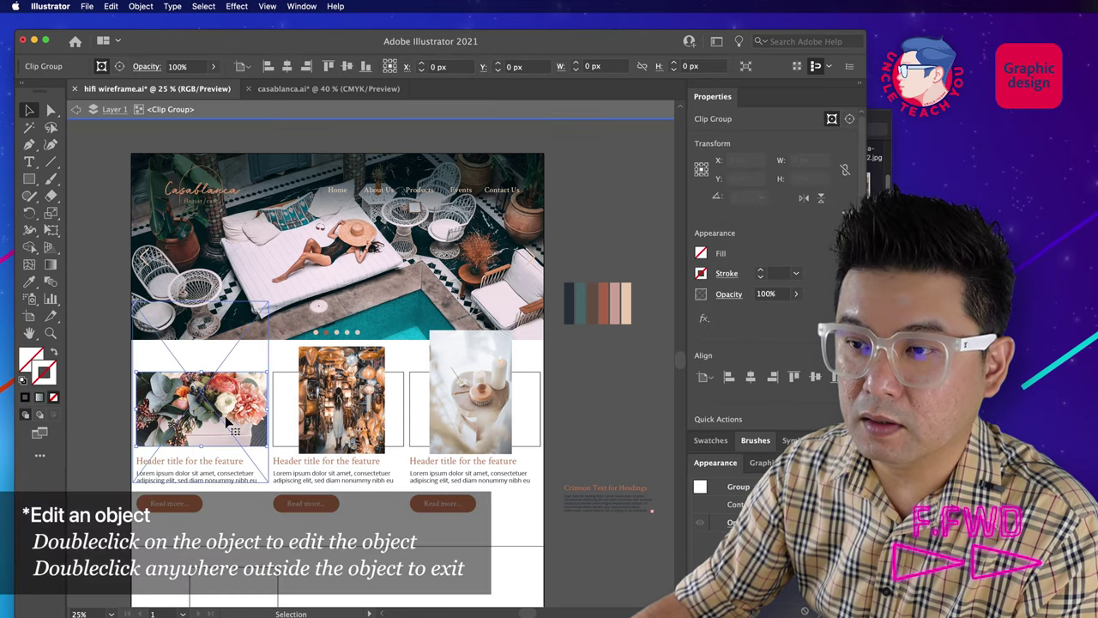
pyautogui.click(219, 394)
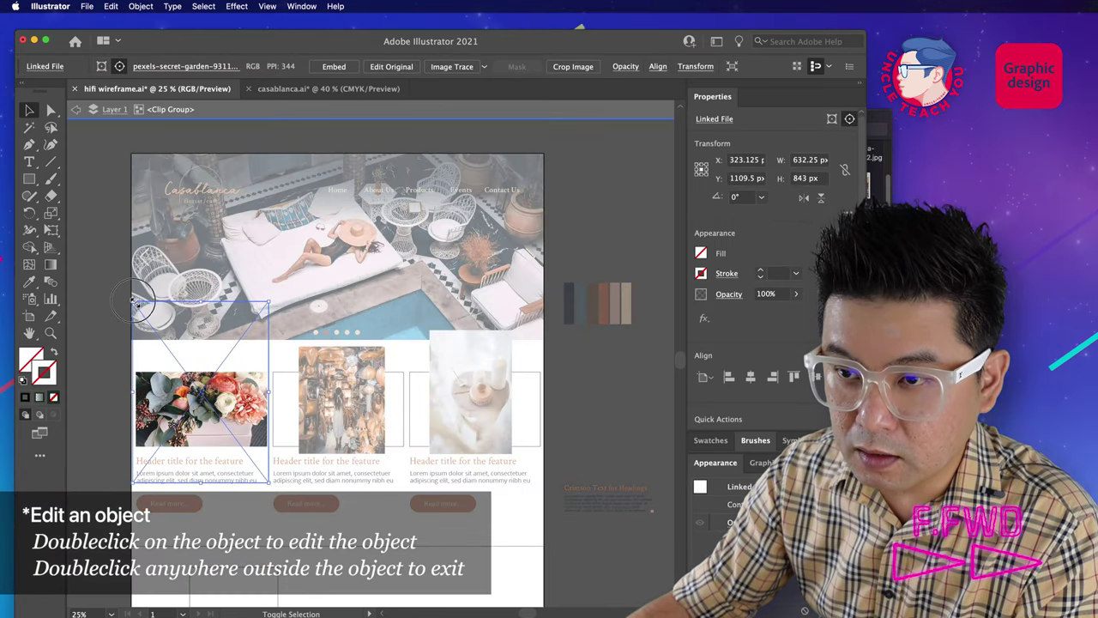
pyautogui.moveTo(134, 303); pyautogui.dragTo(138, 305)
pyautogui.moveTo(247, 429); pyautogui.dragTo(240, 448)
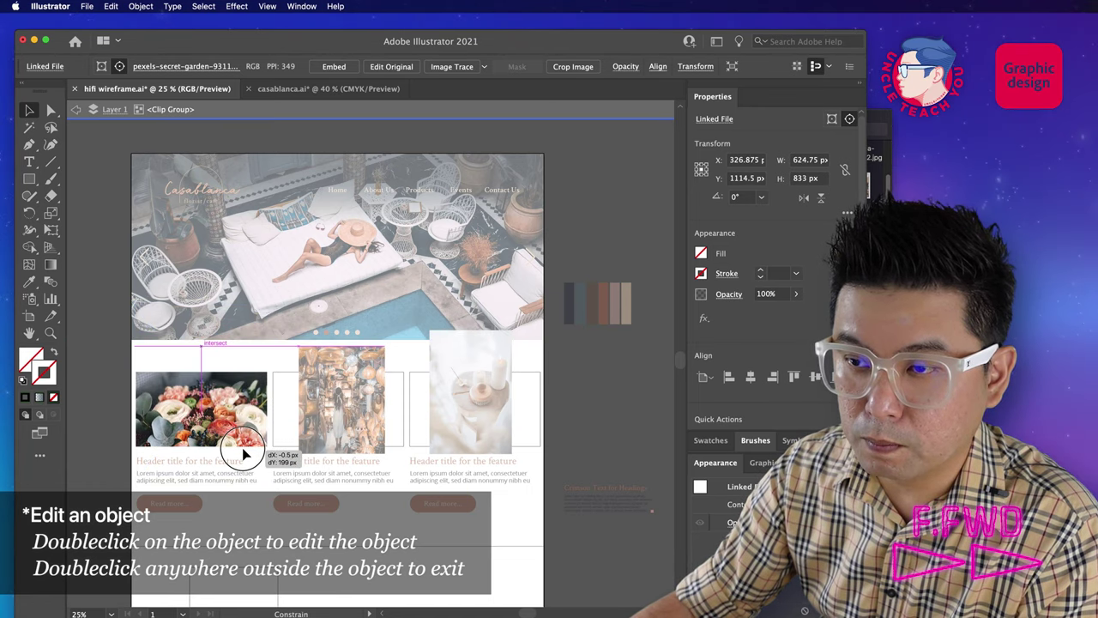
pyautogui.doubleClick(109, 395)
# Step: Enlarge the lantern shop photo to about 621 × 776 px and clip it to the second Features frame from behind
pyautogui.click(324, 408)
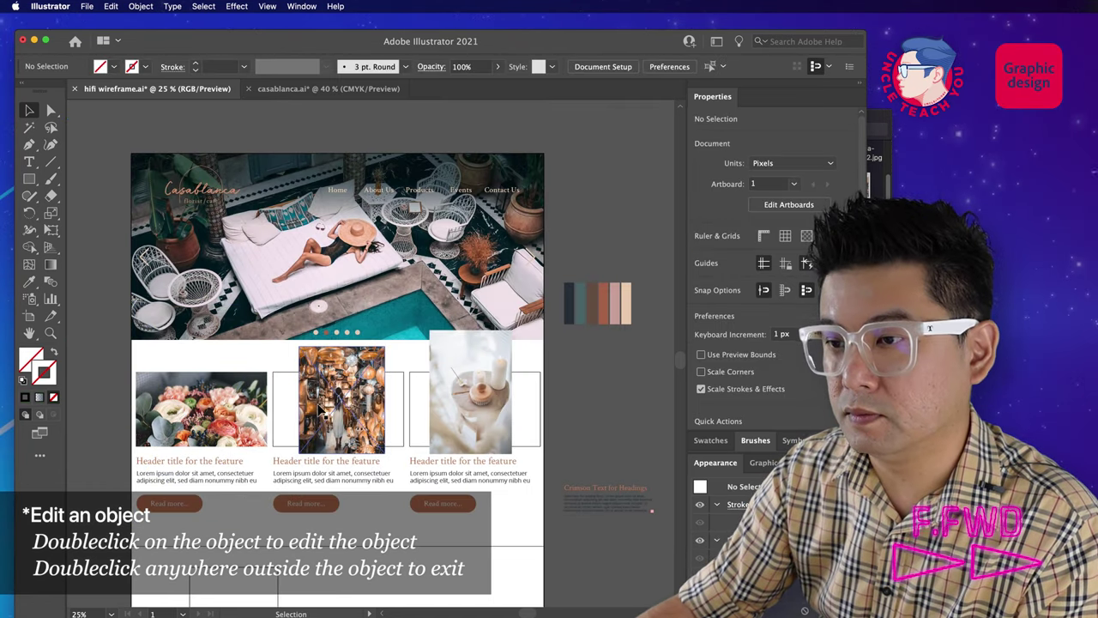
pyautogui.moveTo(298, 346); pyautogui.dragTo(268, 315)
pyautogui.moveTo(384, 452); pyautogui.dragTo(405, 479)
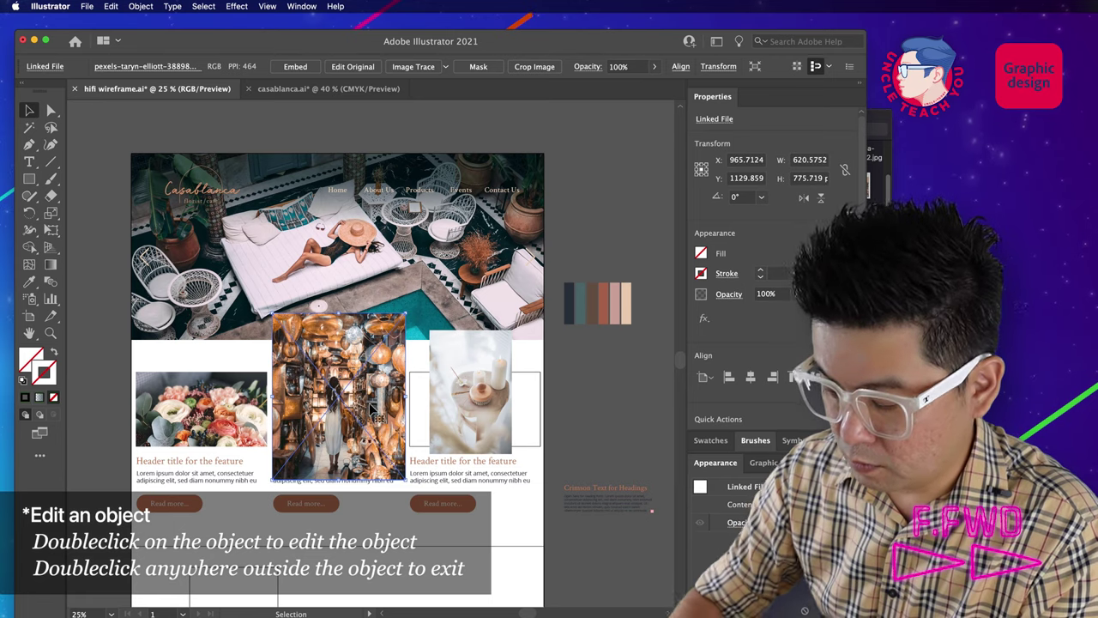
pyautogui.keyDown('shift'); pyautogui.click(371, 411); pyautogui.keyUp('shift')
pyautogui.rightClick(371, 405)
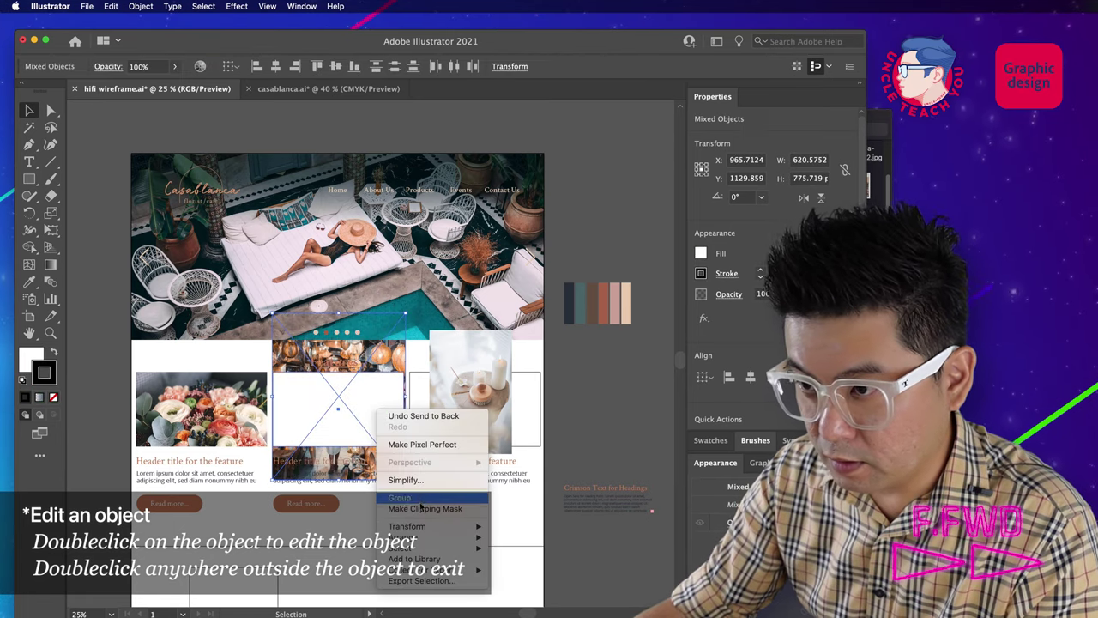
pyautogui.click(394, 500)
# Step: Inside the second clip group, move the lantern photo down about 151 px and enlarge it to about 661 × 826 px
pyautogui.doubleClick(390, 406)
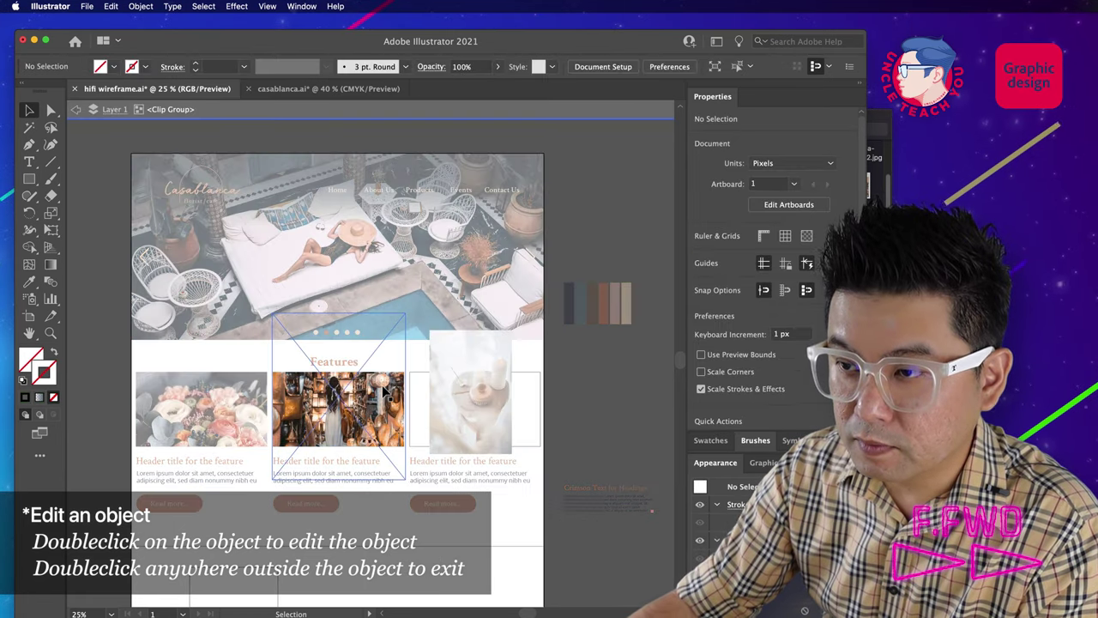
pyautogui.moveTo(388, 403)
pyautogui.mouseDown()
pyautogui.moveTo(382, 427)
pyautogui.moveTo(384, 414)
pyautogui.mouseUp()
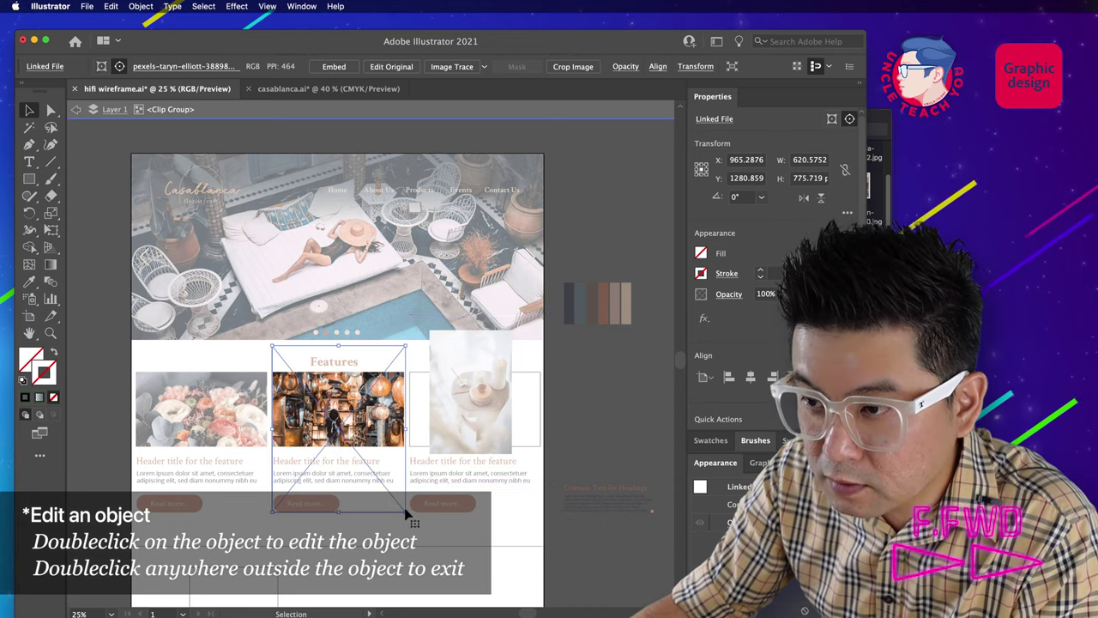
pyautogui.moveTo(406, 511); pyautogui.dragTo(414, 530)
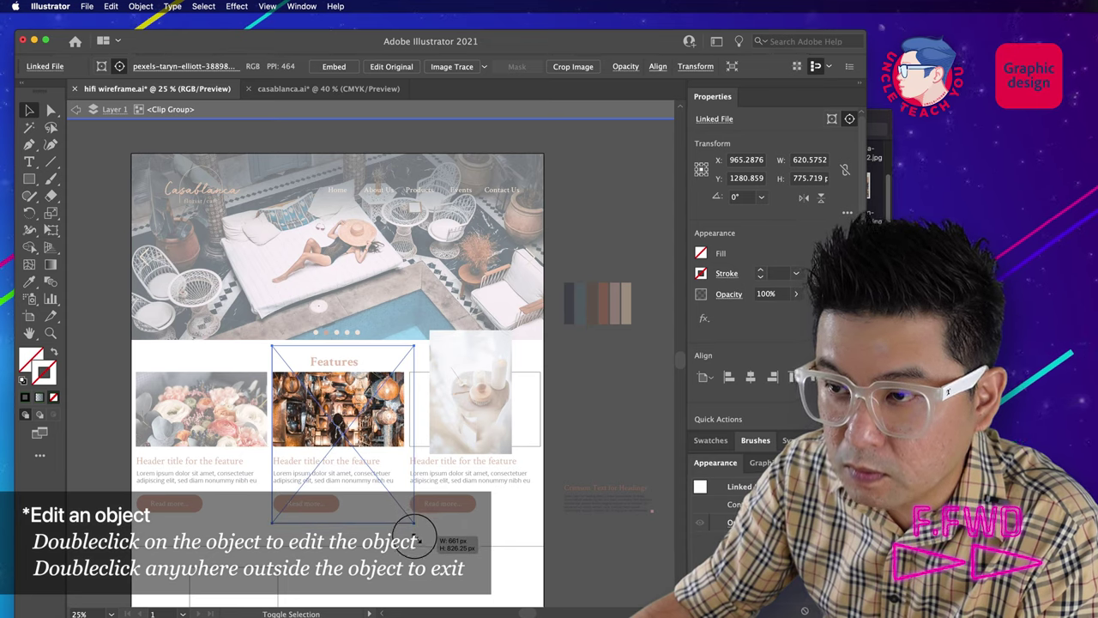
pyautogui.click(429, 455)
pyautogui.doubleClick(563, 434)
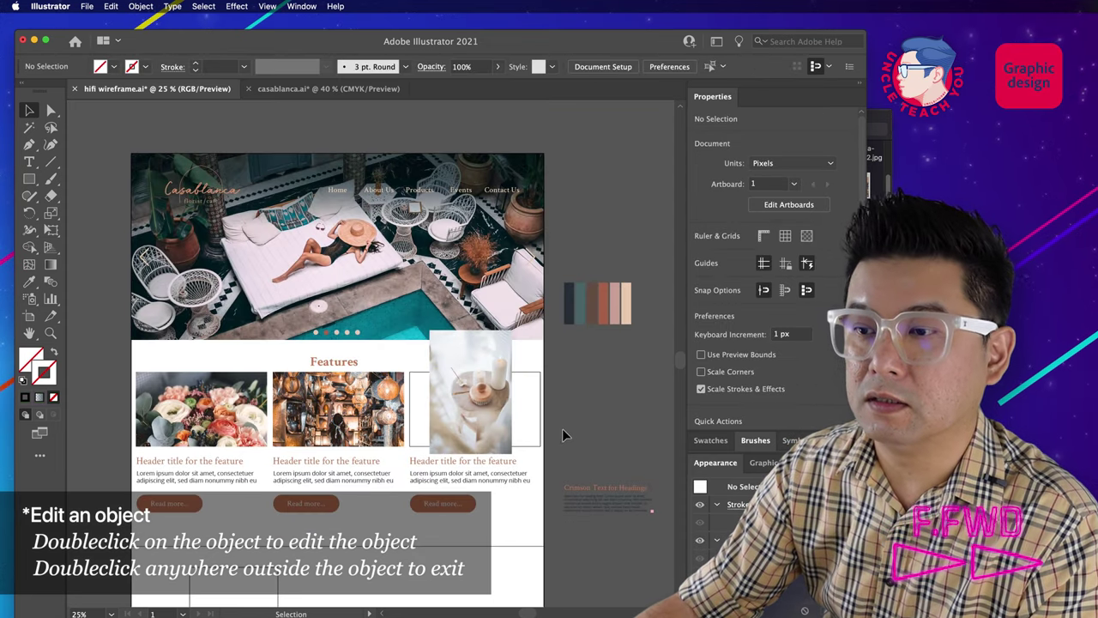
# Step: Enlarge the candle photo to about 628 × 942 px and send it to the back, shifted down about 161 px behind the third frame
pyautogui.click(470, 414)
pyautogui.moveTo(500, 412); pyautogui.dragTo(532, 450)
pyautogui.moveTo(432, 339); pyautogui.dragTo(409, 290)
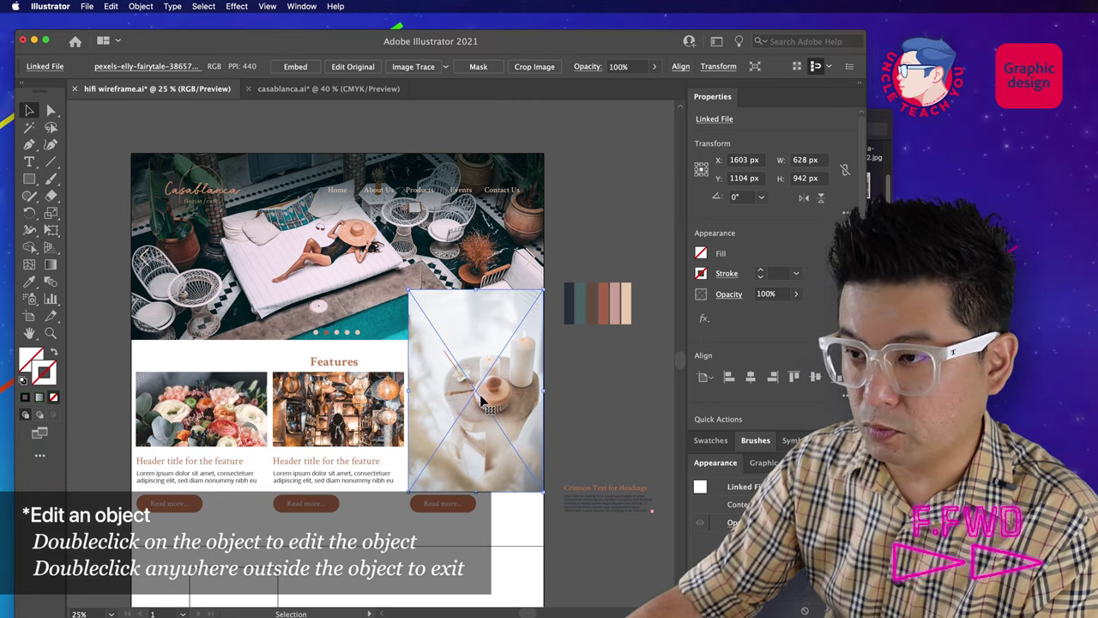
pyautogui.rightClick(482, 396)
pyautogui.moveTo(515, 489)
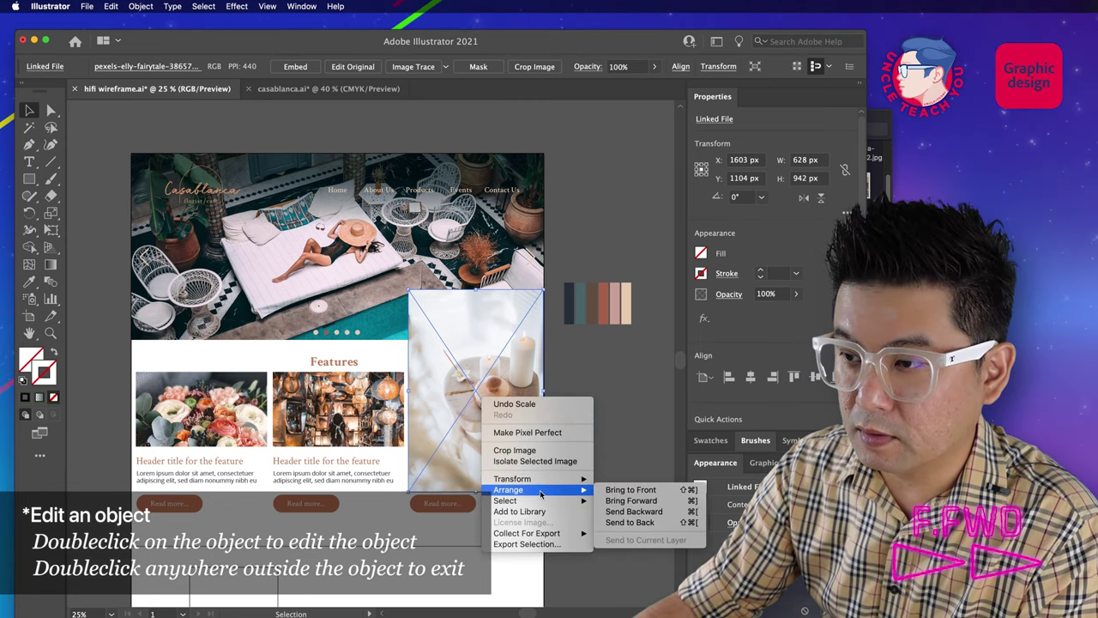
pyautogui.click(630, 522)
pyautogui.moveTo(518, 359); pyautogui.dragTo(517, 393)
# Step: Clip the candle photo to the third Features frame with a clipping mask
pyautogui.keyDown('shift'); pyautogui.click(510, 422); pyautogui.keyUp('shift')
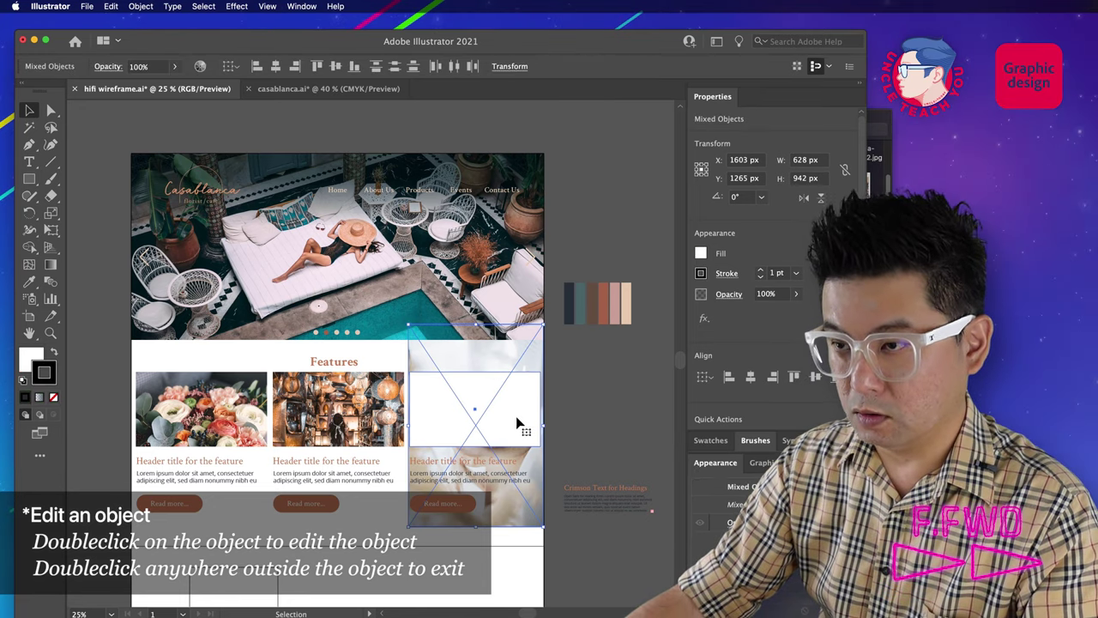
pyautogui.rightClick(514, 422)
pyautogui.click(549, 515)
pyautogui.click(559, 451)
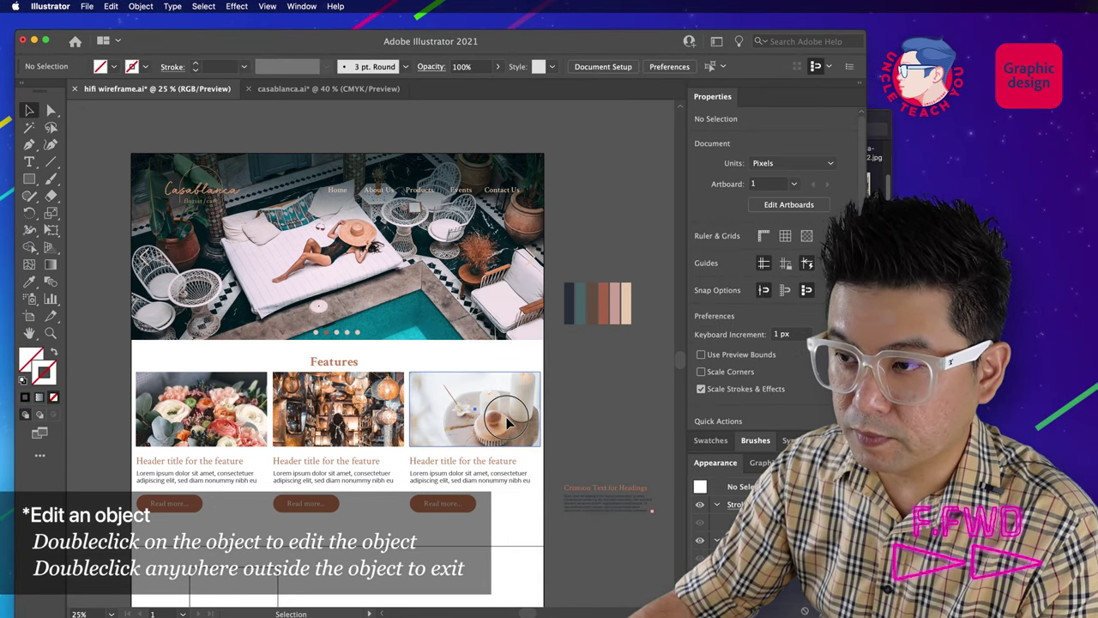
# Step: Inside the third clip group, move the candle photo down about 72 px and shrink it to about 615 × 922 px
pyautogui.doubleClick(508, 402)
pyautogui.moveTo(510, 402); pyautogui.dragTo(512, 420)
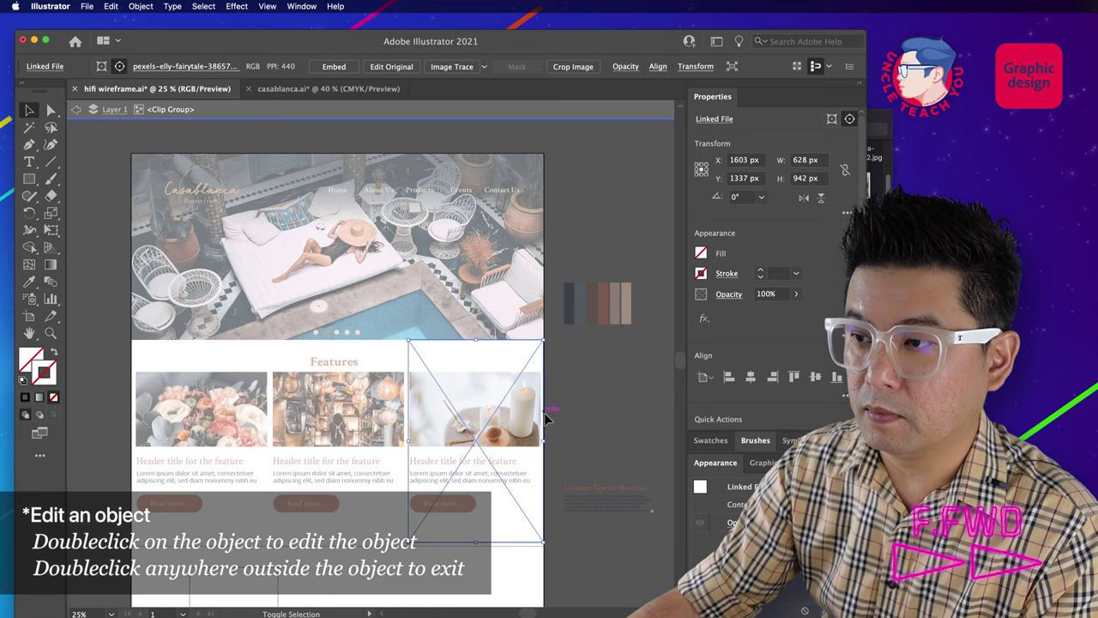
pyautogui.moveTo(544, 544); pyautogui.dragTo(540, 544)
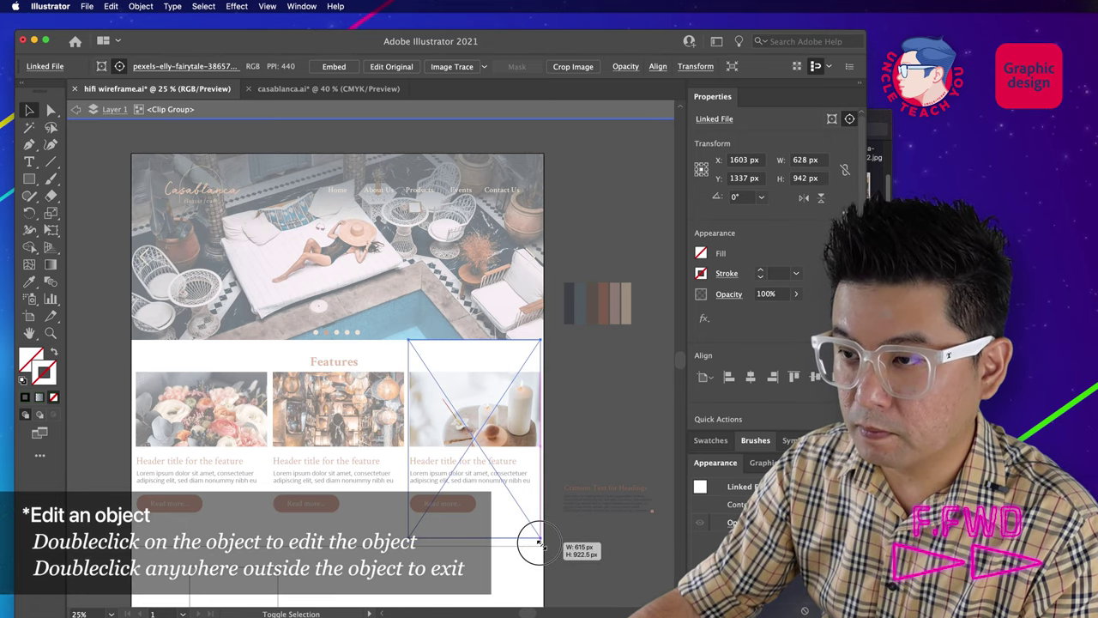
pyautogui.doubleClick(575, 449)
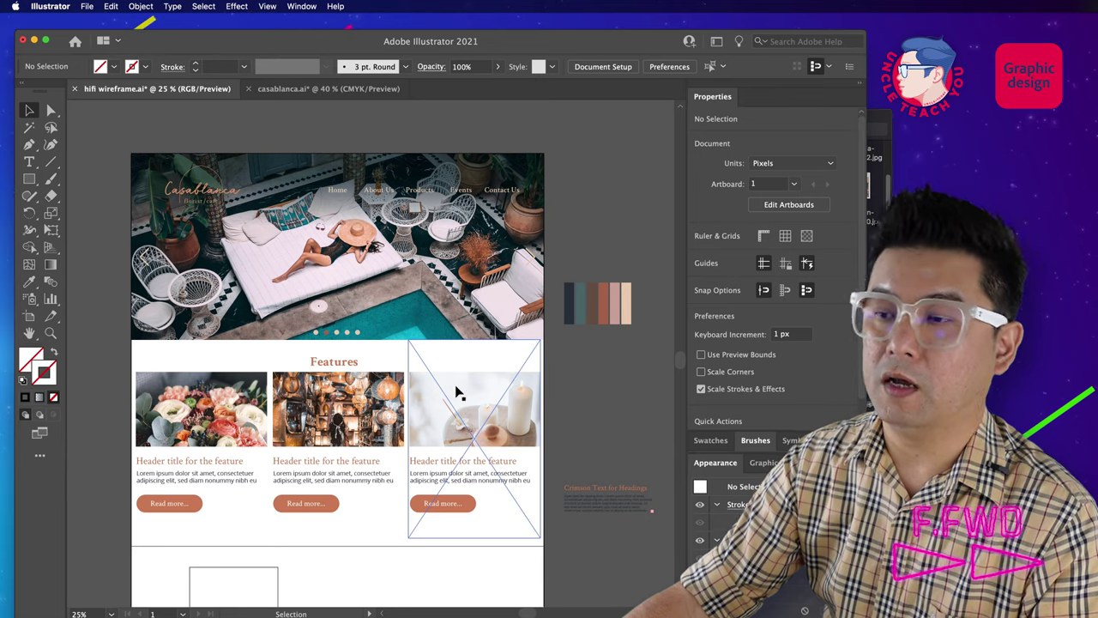
# Step: Nudge the Features heading up slightly and move the three feature titles, texts and Read more buttons down together
pyautogui.click(334, 362)
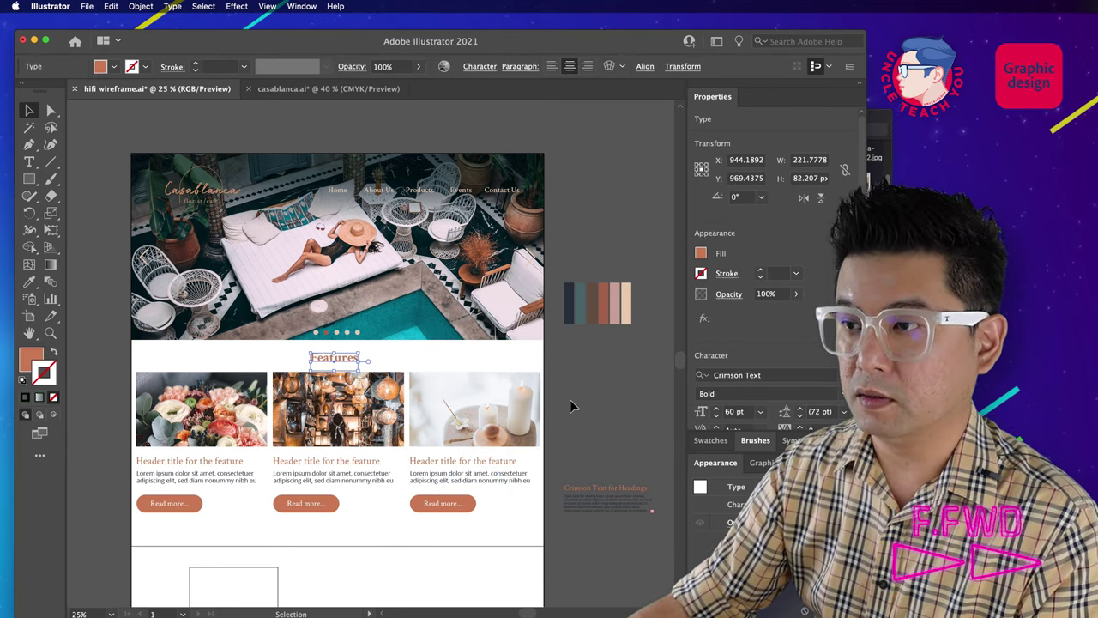
pyautogui.click(569, 399)
pyautogui.scroll(-3, 553, 429)
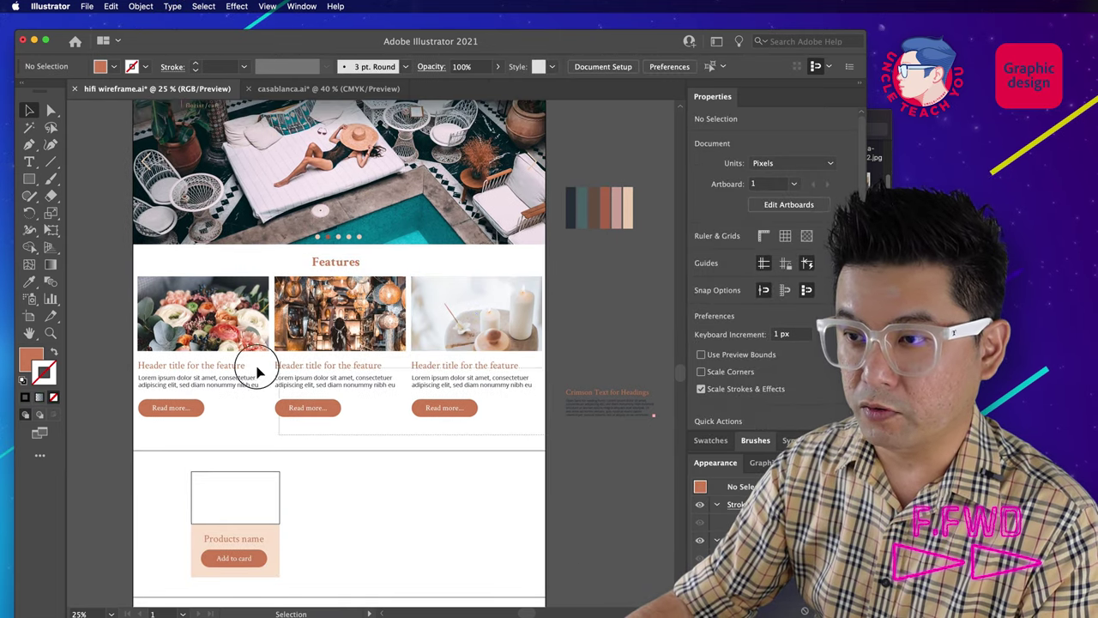
pyautogui.moveTo(257, 370); pyautogui.dragTo(191, 384)
pyautogui.moveTo(190, 386); pyautogui.dragTo(191, 390)
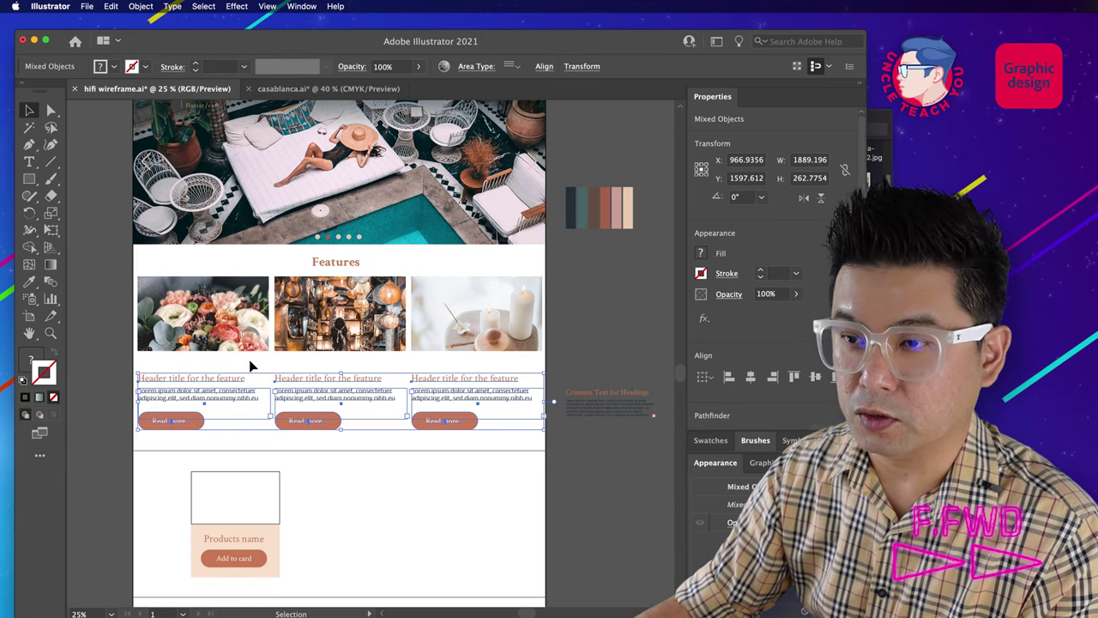
# Step: Extend the bottom edges of the three Features photo frames down by 60 px to a height of about 407 px
pyautogui.click(252, 363)
pyautogui.click(250, 351)
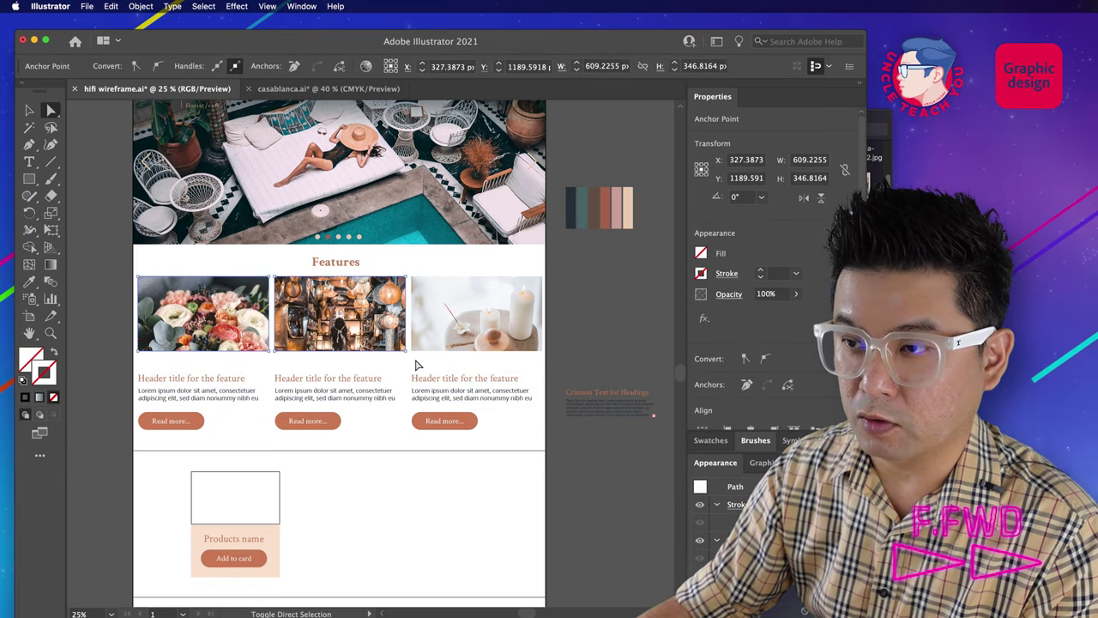
pyautogui.keyDown('shift'); pyautogui.click(399, 351); pyautogui.keyUp('shift')
pyautogui.keyDown('shift'); pyautogui.click(458, 351); pyautogui.keyUp('shift')
pyautogui.hotkey('shift', 'Down')
pyautogui.hotkey('shift', 'Down')
pyautogui.hotkey('shift', 'Down')
pyautogui.hotkey('shift', 'Down')
pyautogui.hotkey('shift', 'Down')
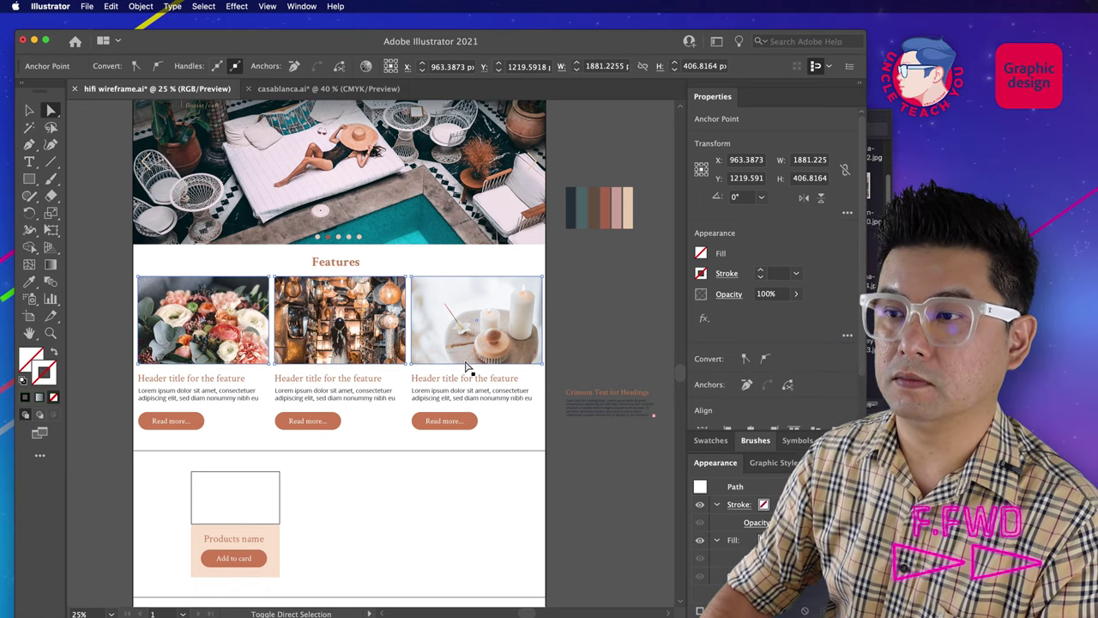
pyautogui.press('v')
pyautogui.click(575, 343)
pyautogui.click(239, 337)
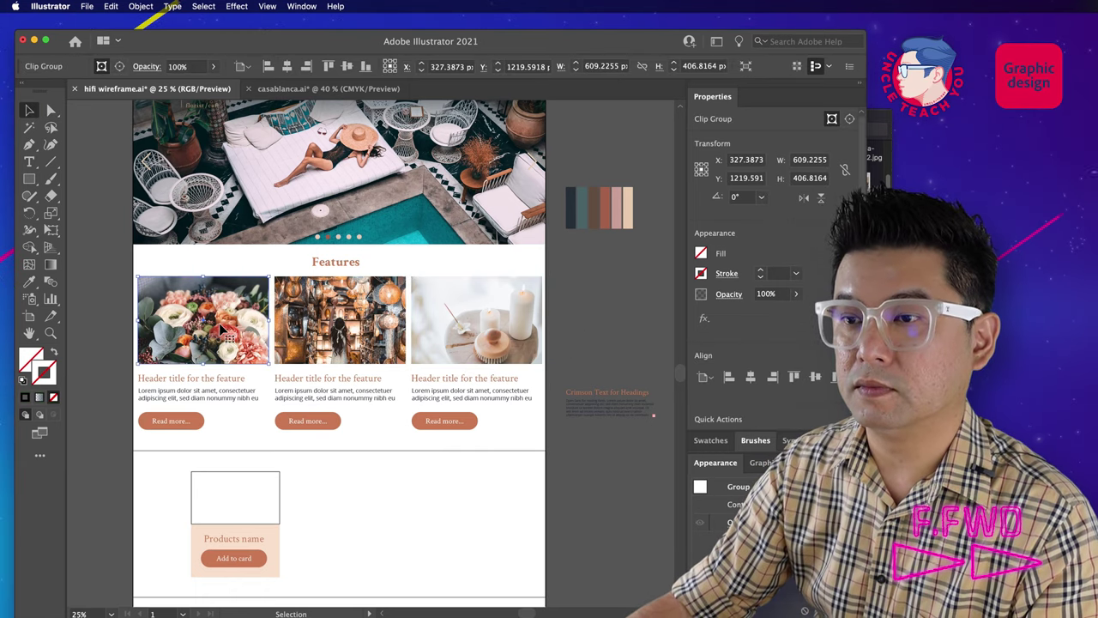
pyautogui.click(556, 414)
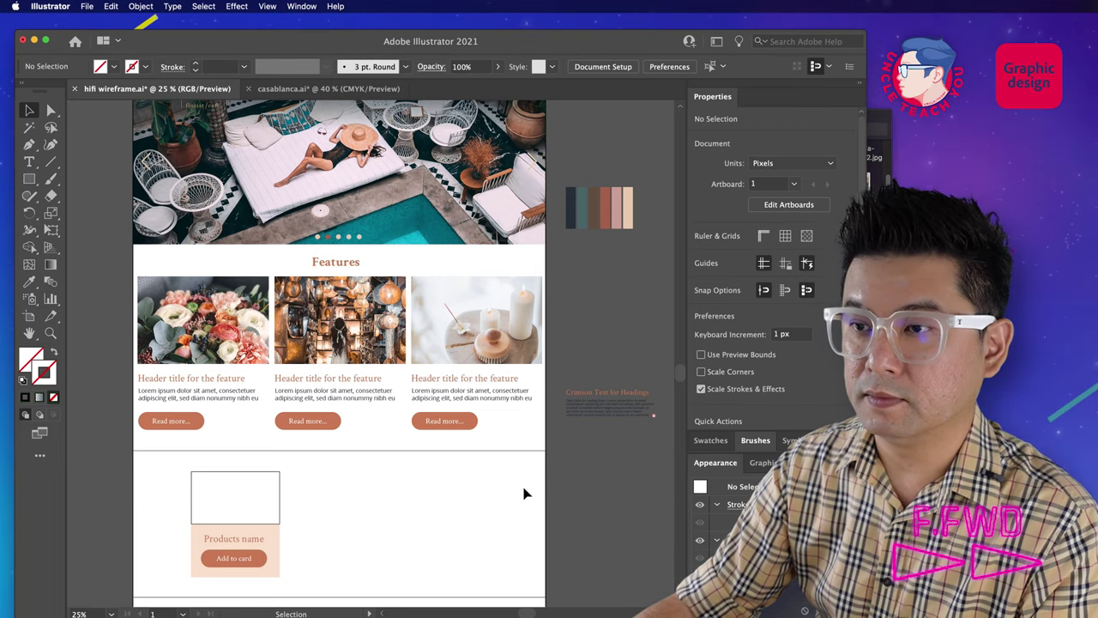
# Step: Switch to Finder's casablanca folder and preview the two red flower photos as backgrounds for the products section
pyautogui.scroll(-4, 515, 429)
pyautogui.click(343, 302)
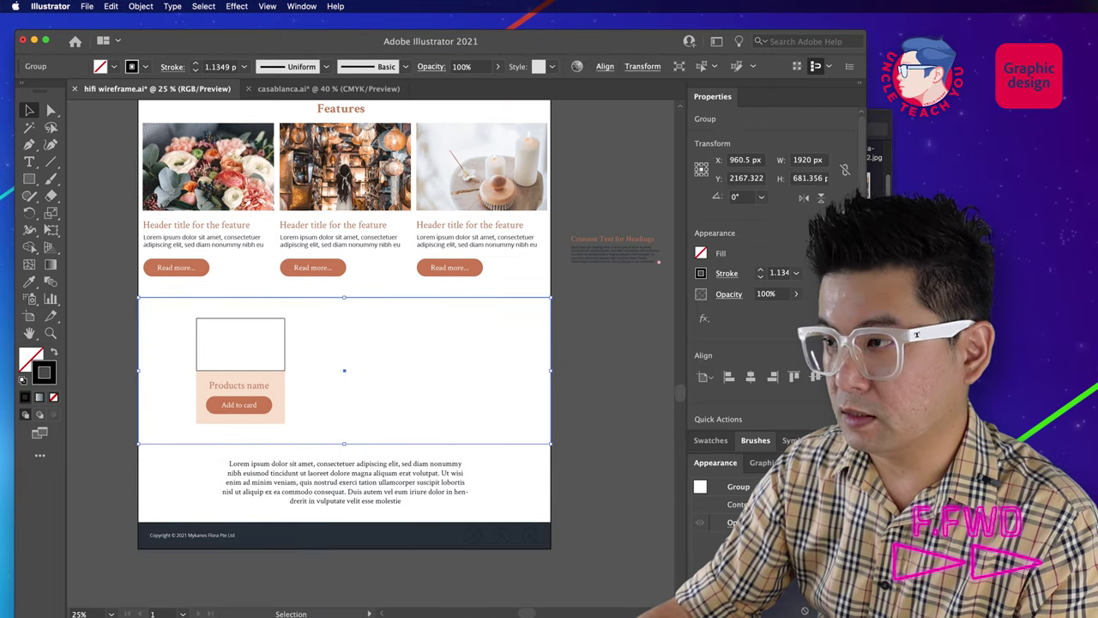
pyautogui.press('super+Tab')
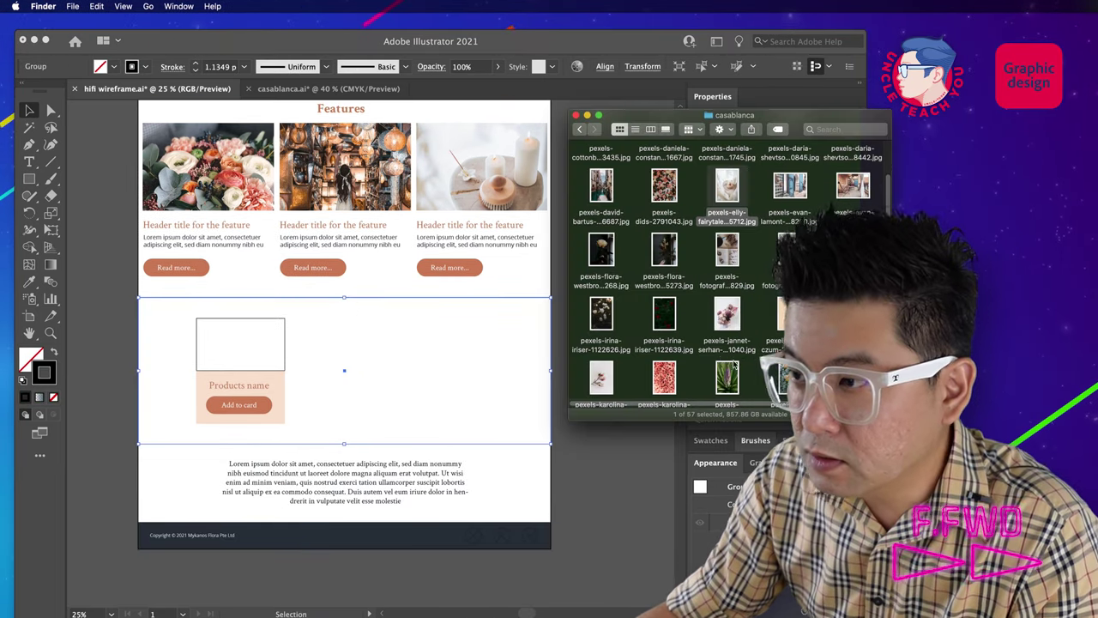
pyautogui.scroll(3, 753, 381)
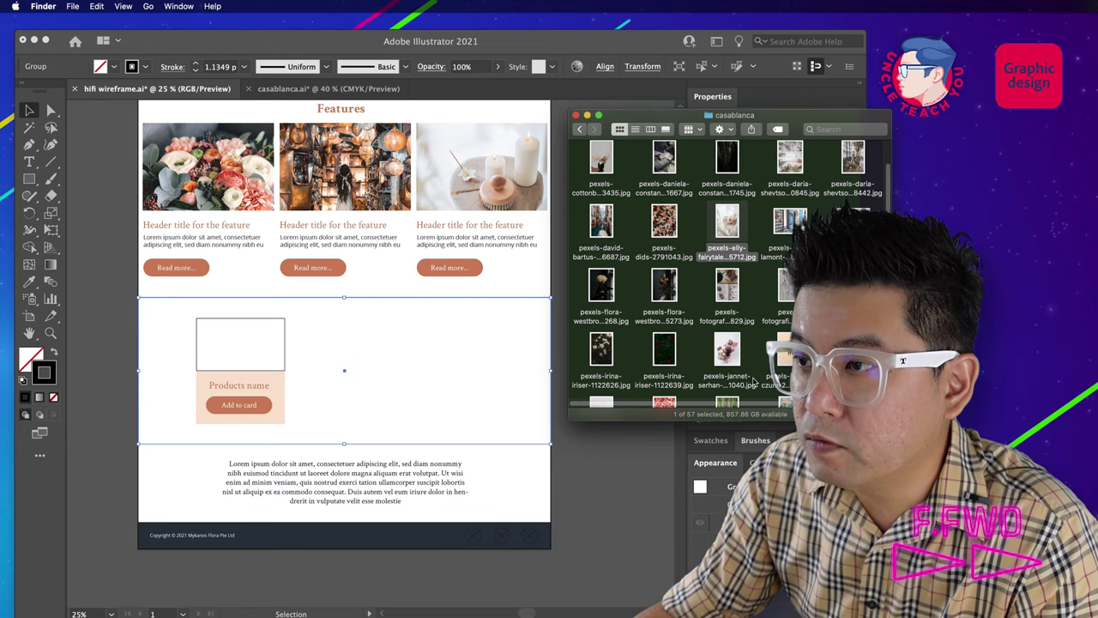
pyautogui.scroll(1, 753, 381)
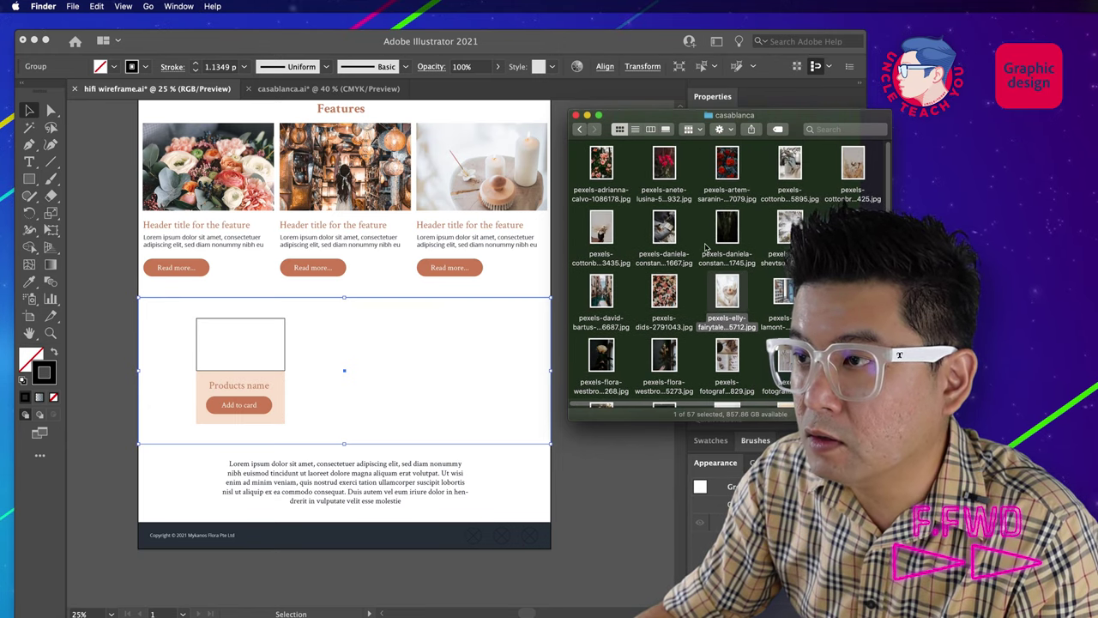
pyautogui.click(669, 173)
pyautogui.press('space')
pyautogui.press('space')
pyautogui.click(727, 168)
pyautogui.press('space')
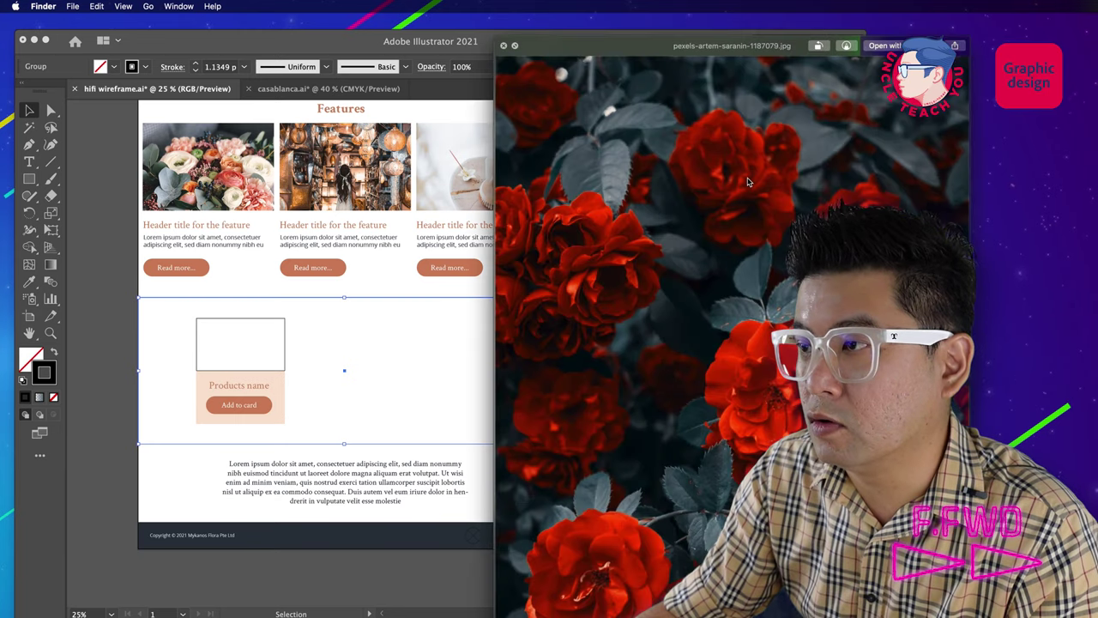
pyautogui.press('space')
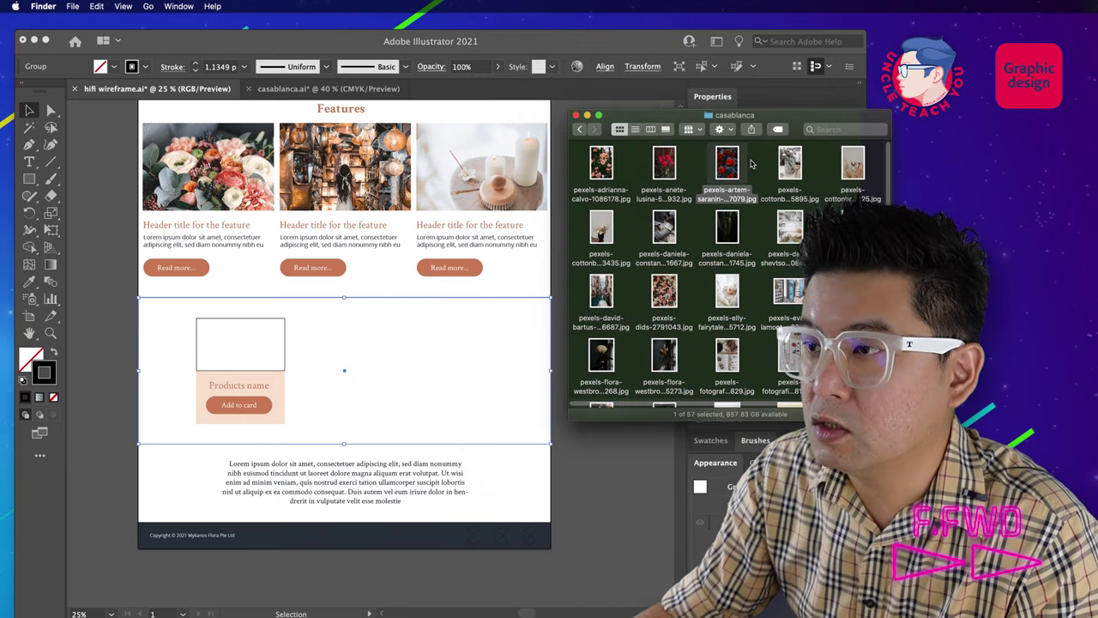
# Step: Preview the dark plant photo and the coffee tray photo in the casablanca folder
pyautogui.keyDown('super'); pyautogui.click(652, 176); pyautogui.keyUp('super')
pyautogui.click(667, 228)
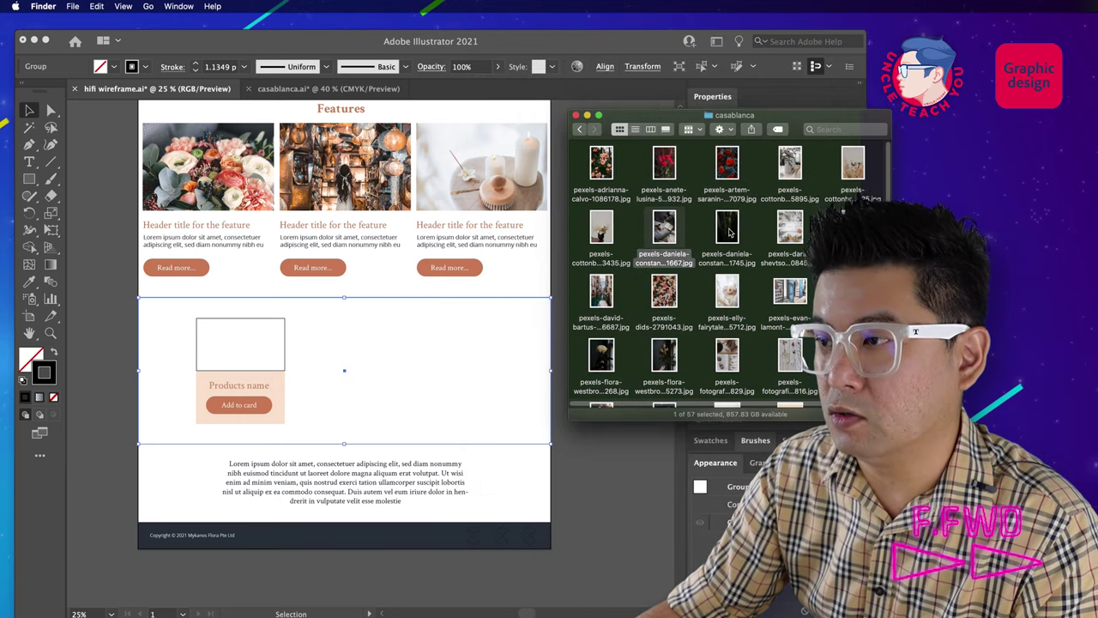
pyautogui.click(731, 230)
pyautogui.press('space')
pyautogui.press('space')
pyautogui.click(669, 230)
pyautogui.press('space')
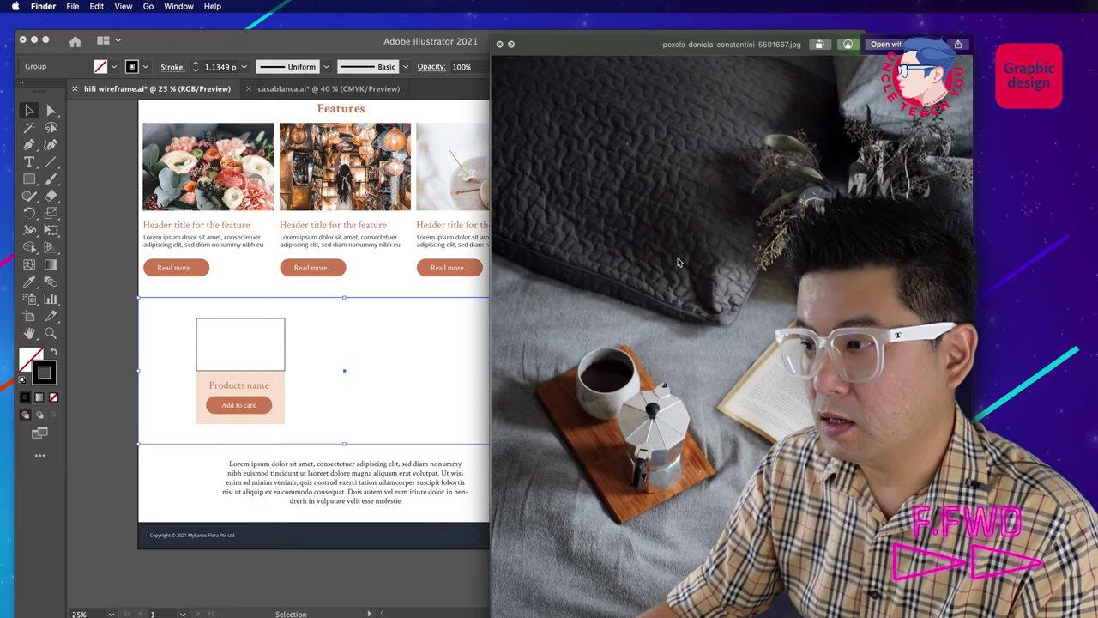
pyautogui.press('space')
# Step: Place the coffee tray photo in the Illustrator wireframe and scale it to about 1942 × 2913 px to span the page width
pyautogui.moveTo(671, 243); pyautogui.dragTo(487, 373)
pyautogui.keyDown('alt'); pyautogui.click(318, 248); pyautogui.keyUp('alt')
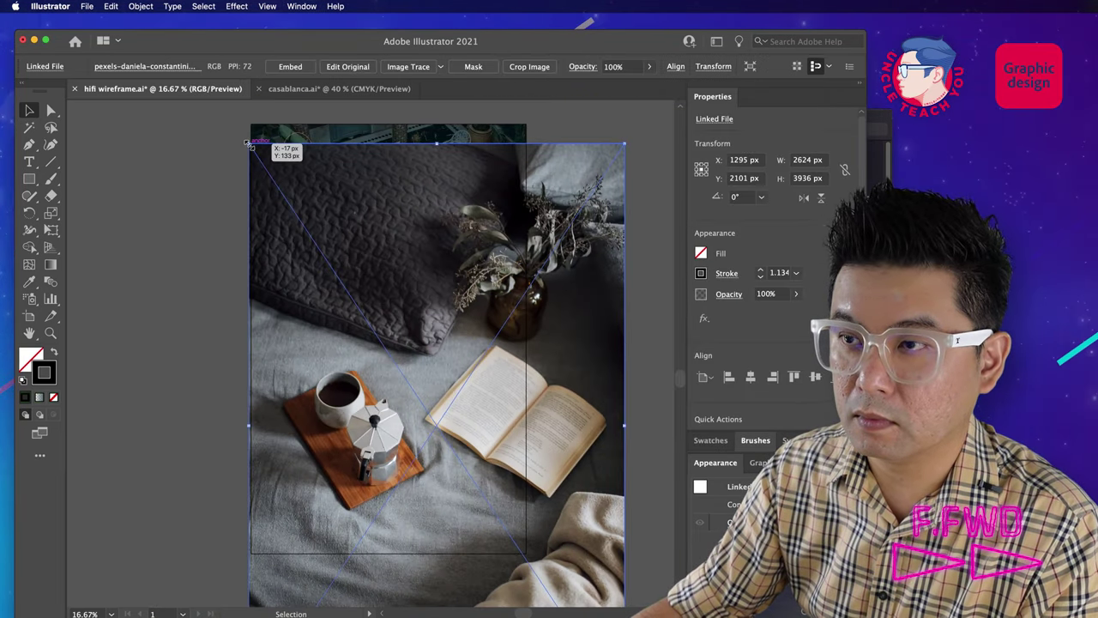
pyautogui.moveTo(625, 142); pyautogui.dragTo(542, 292)
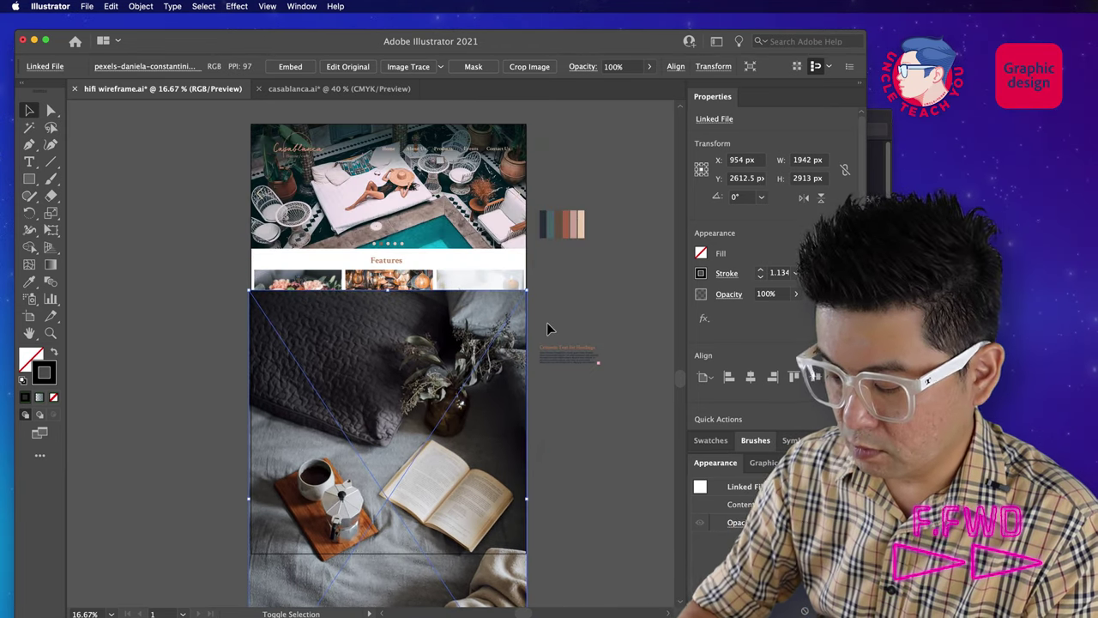
# Step: Send the coffee tray photo to the back and clip it to the products section frame
pyautogui.press('super+shift+bracketleft')
pyautogui.keyDown('shift'); pyautogui.click(486, 480); pyautogui.keyUp('shift')
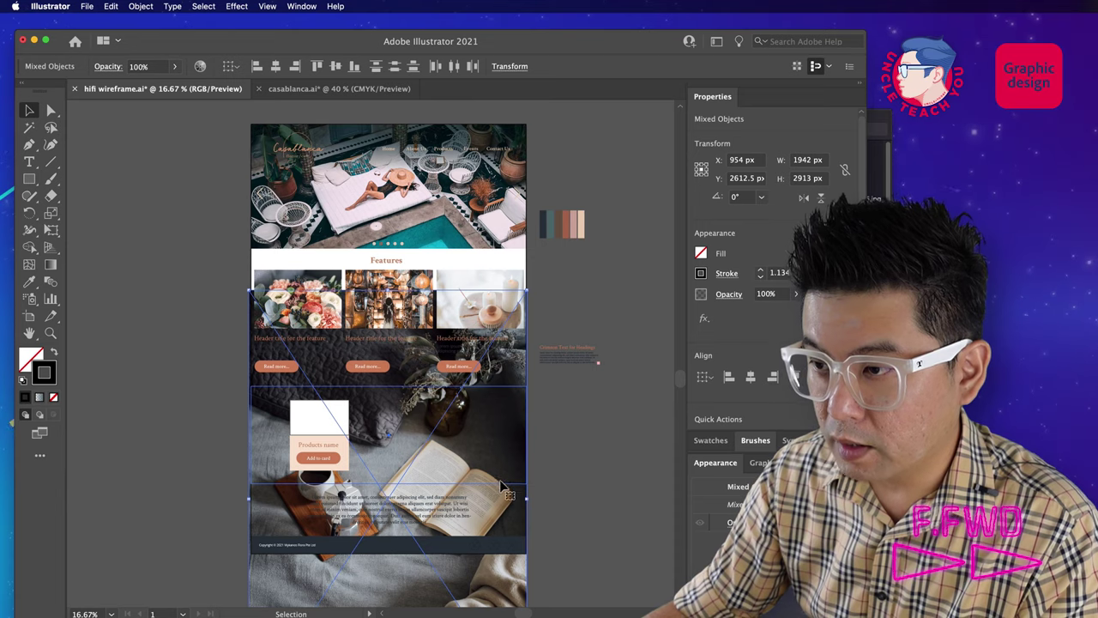
pyautogui.rightClick(502, 486)
pyautogui.click(536, 584)
pyautogui.click(530, 500)
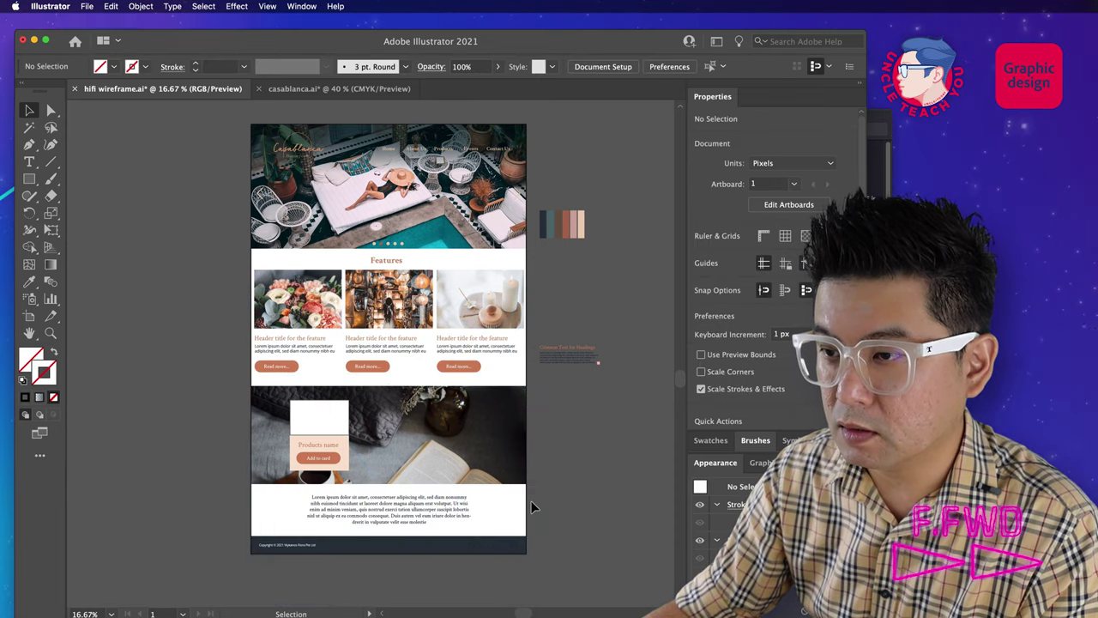
# Step: Examine the updated page and compare it with the photos and colours on the Casablanca mood board
pyautogui.press('z')
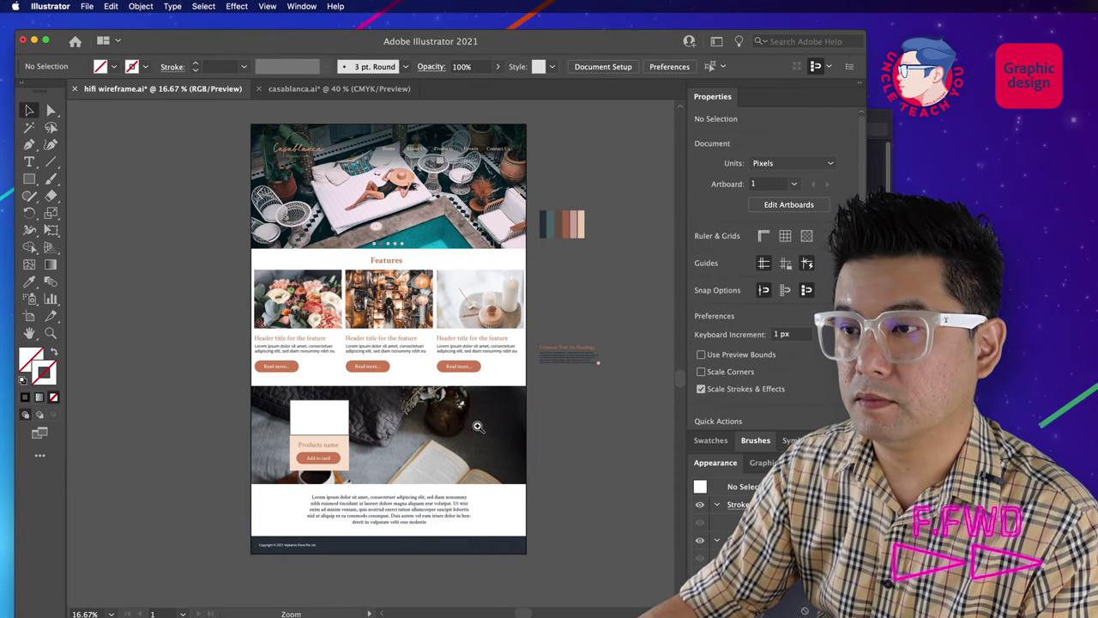
pyautogui.click(478, 427)
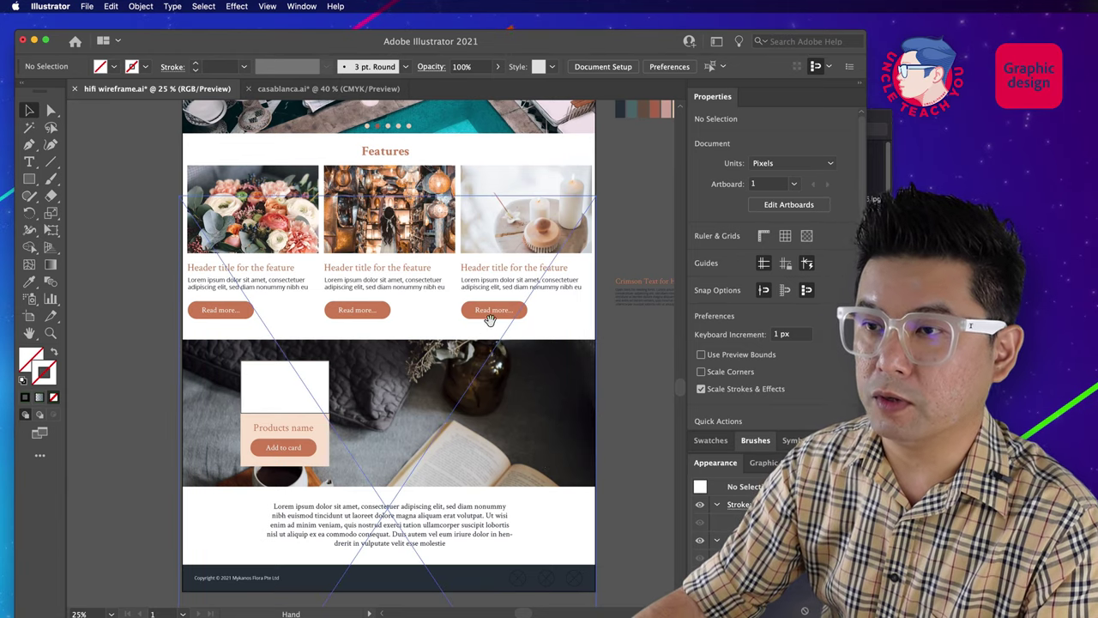
pyautogui.moveTo(490, 320); pyautogui.dragTo(468, 459)
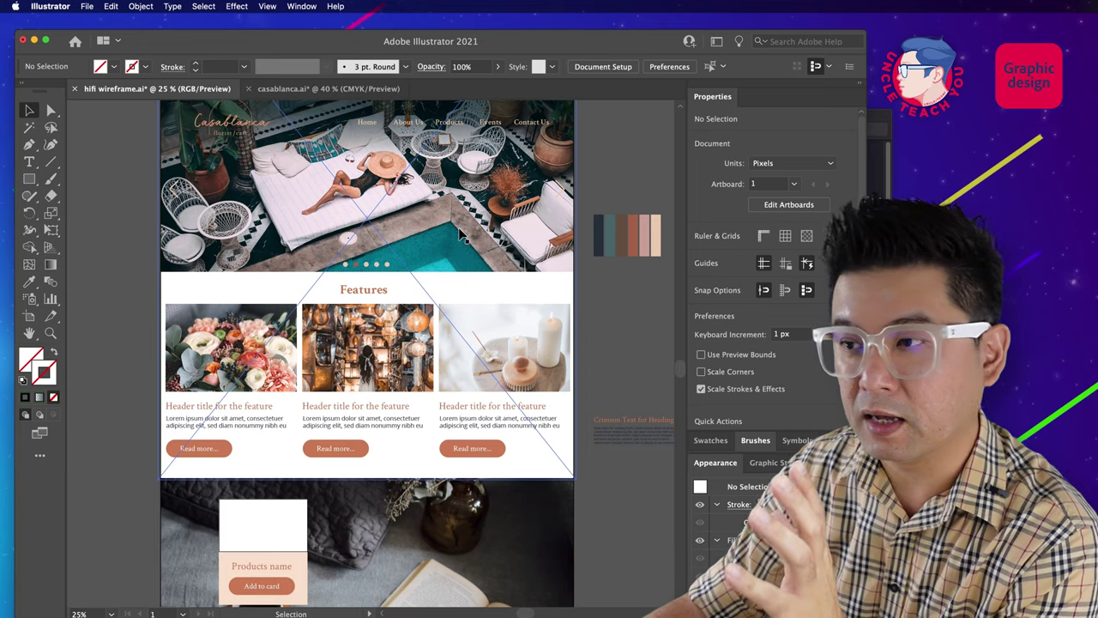
pyautogui.click(326, 88)
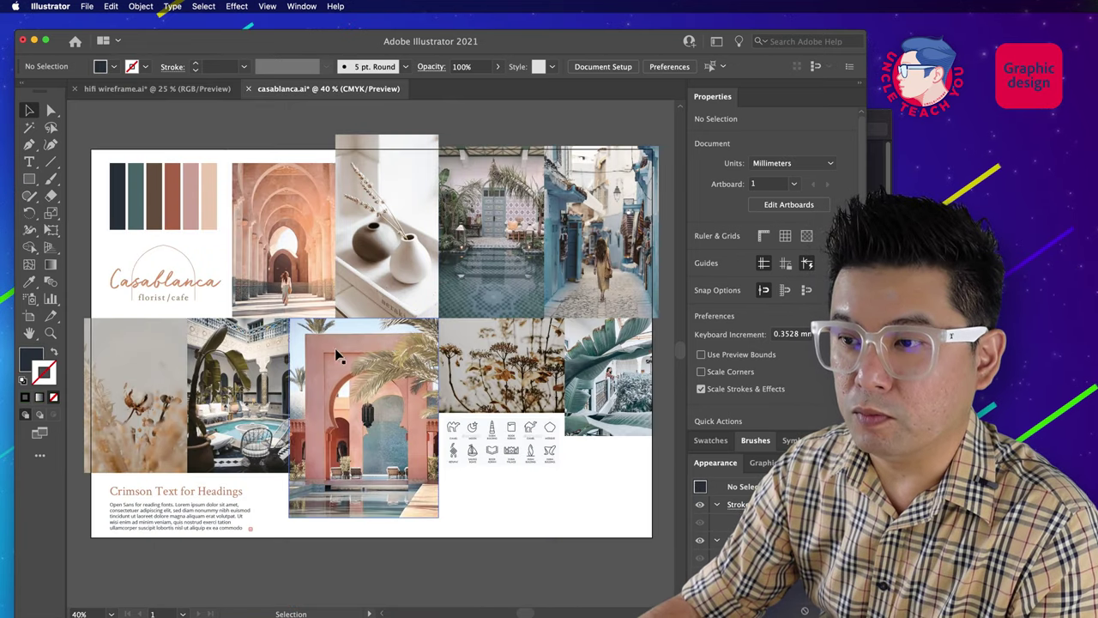
pyautogui.hscroll(5, 317, 363)
pyautogui.scroll(1, 300, 404)
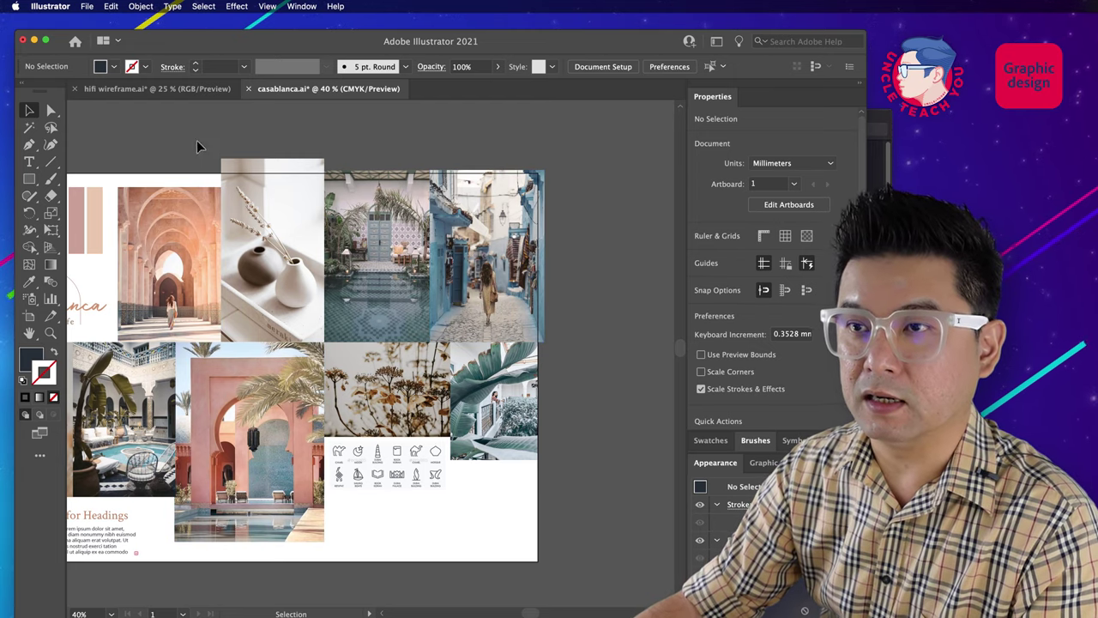
pyautogui.click(190, 88)
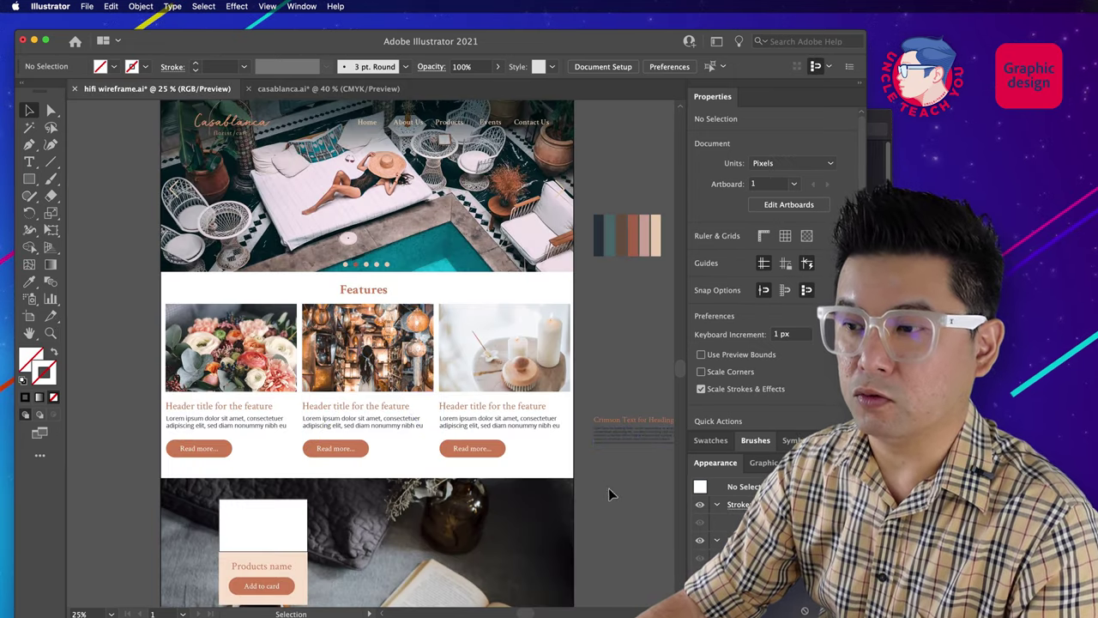
# Step: Release the clipping mask on the products section's coffee tray photo
pyautogui.moveTo(597, 511); pyautogui.dragTo(595, 392)
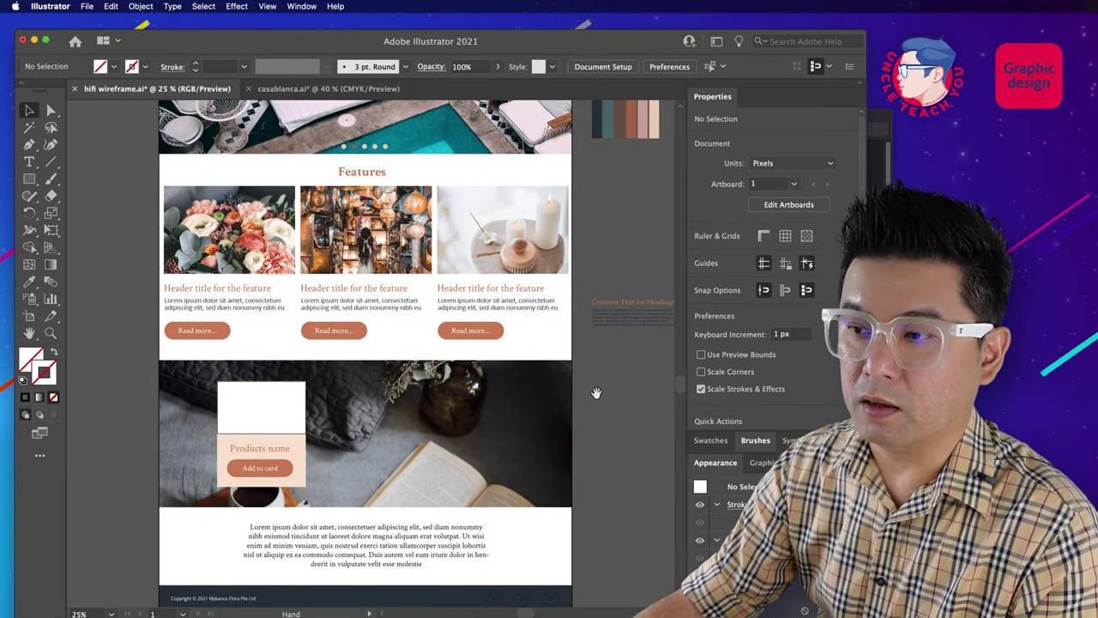
pyautogui.click(481, 449)
pyautogui.press('super+alt+7')
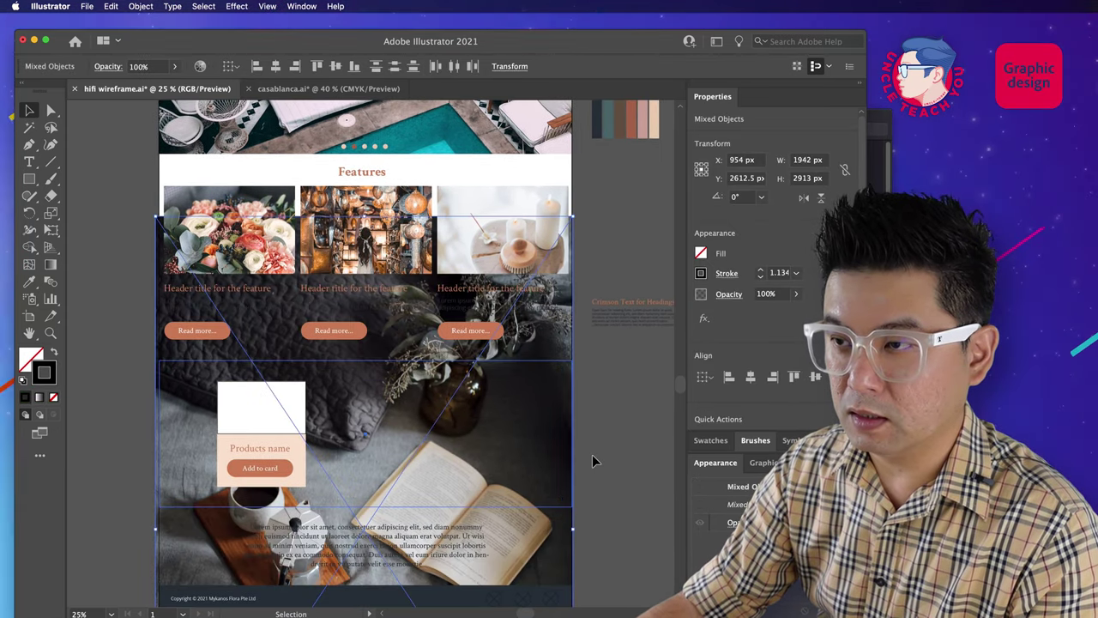
# Step: Move the coffee tray photo off the artboard onto the empty canvas beside the page
pyautogui.click(592, 456)
pyautogui.click(540, 346)
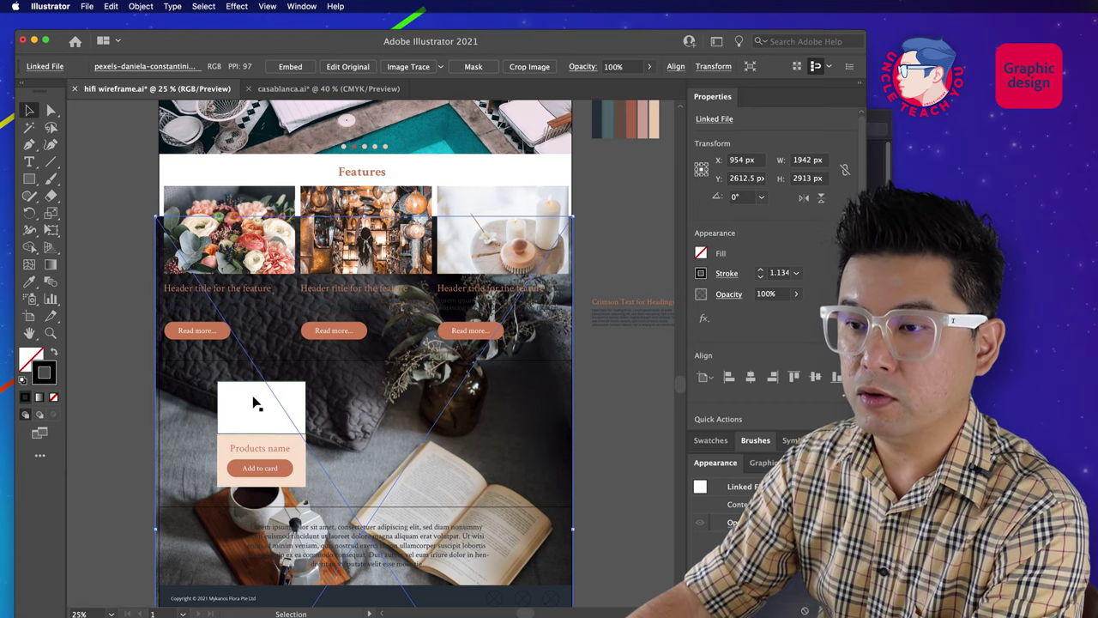
pyautogui.moveTo(213, 296); pyautogui.dragTo(110, 299)
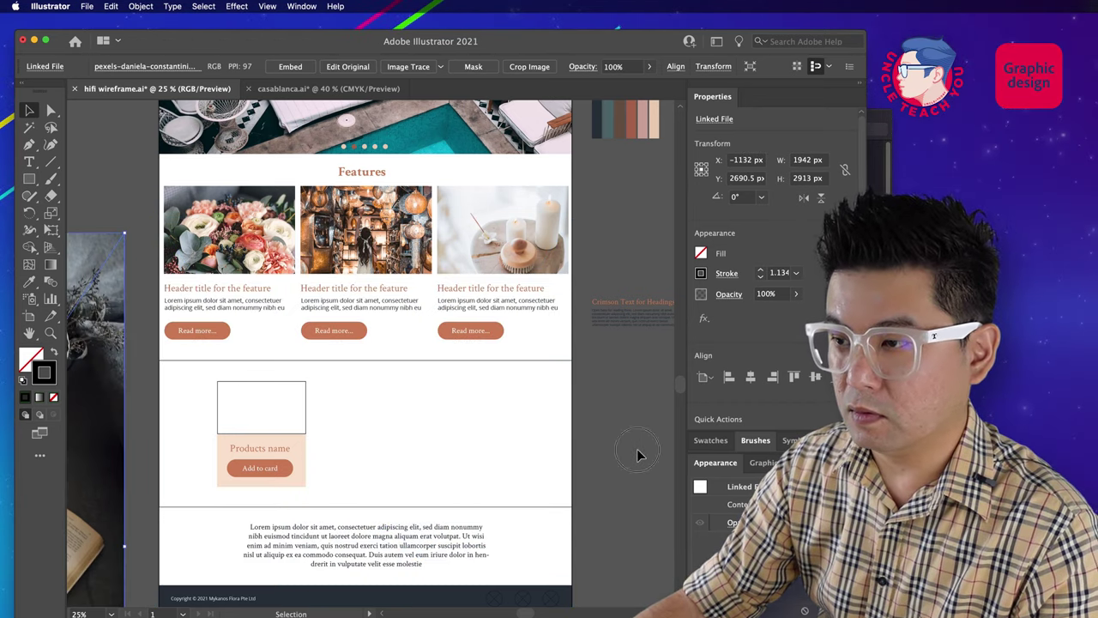
pyautogui.click(637, 455)
# Step: Switch to Finder, place the pink archway corridor photo from the casablanca folder onto the page, and scale it to 10%
pyautogui.press('super+Tab')
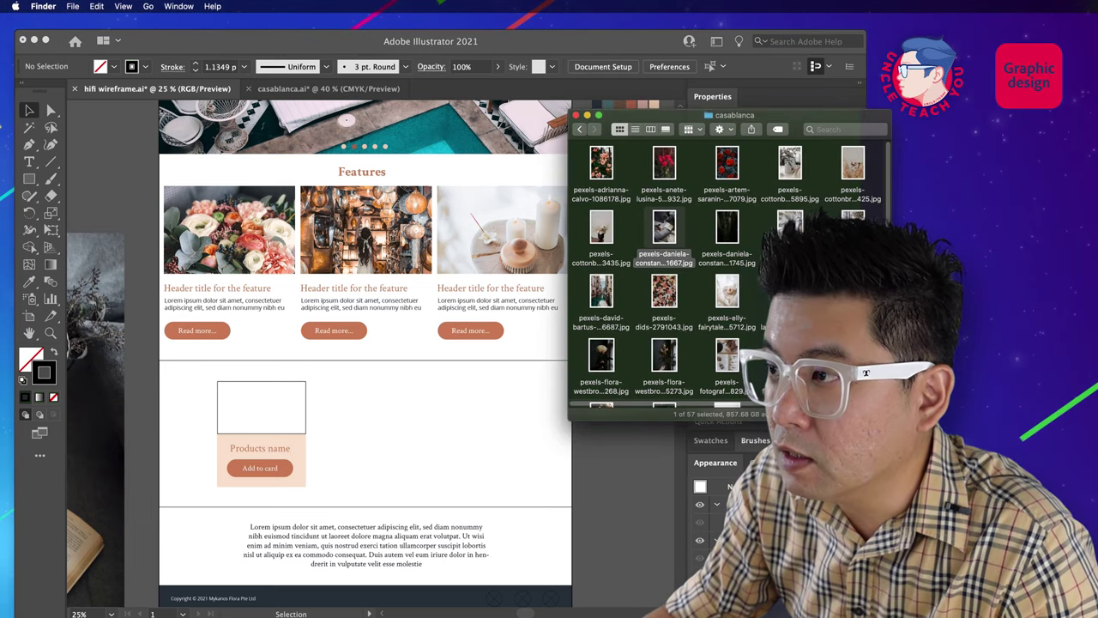
pyautogui.scroll(-5, 729, 266)
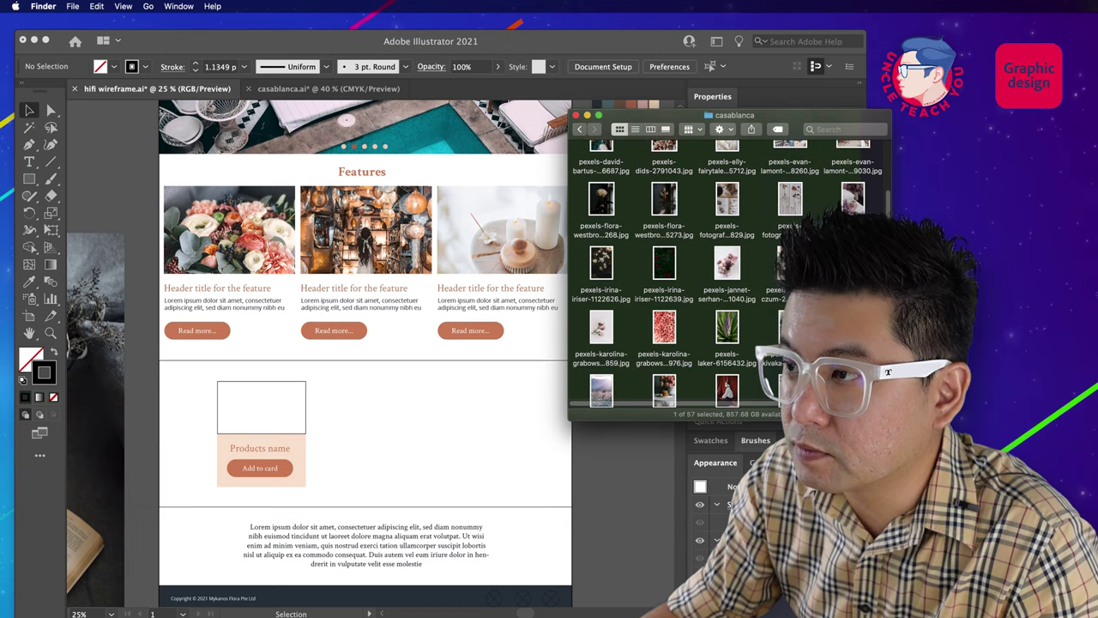
pyautogui.scroll(-5, 729, 266)
pyautogui.scroll(-5, 756, 326)
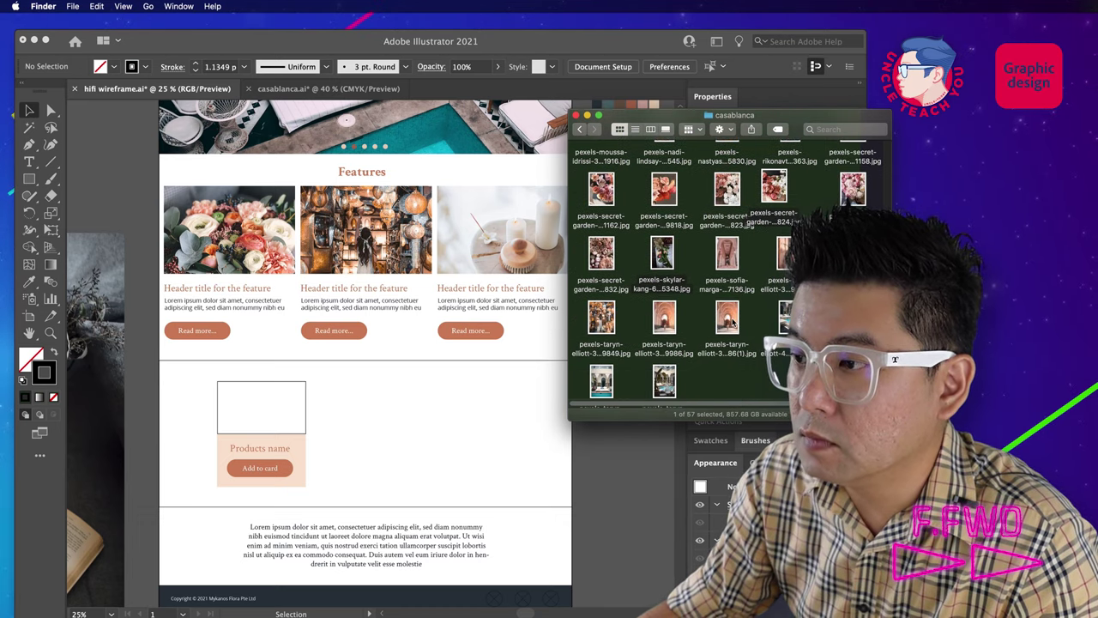
pyautogui.click(663, 330)
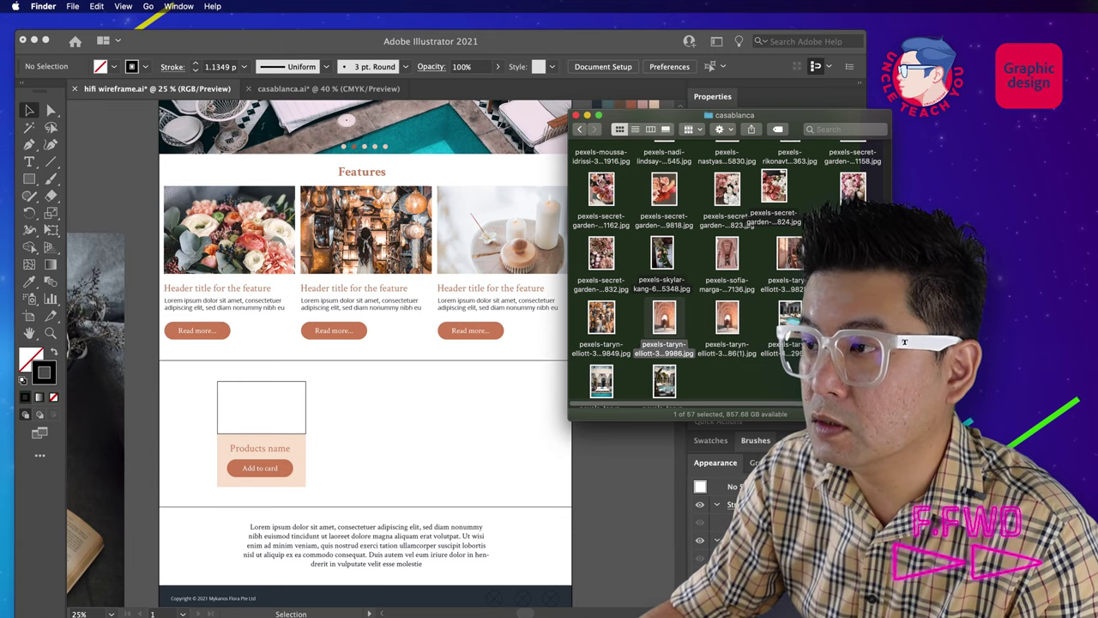
pyautogui.moveTo(670, 316); pyautogui.dragTo(421, 411)
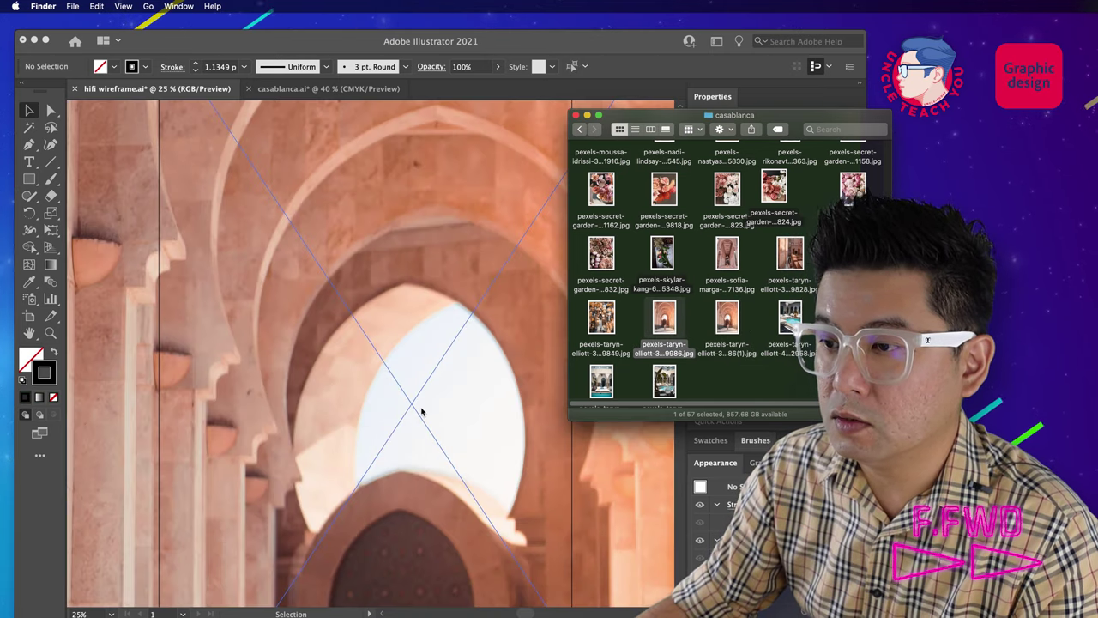
pyautogui.press('Return')
pyautogui.write('10')
pyautogui.press('Return')
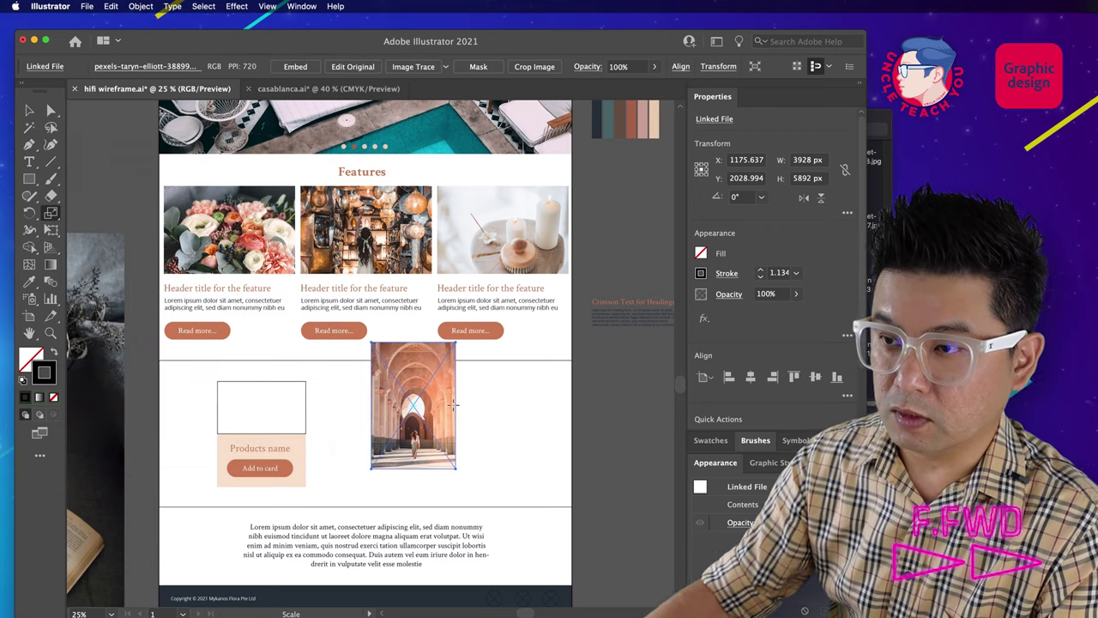
# Step: Enlarge the archway corridor photo to span the page, about 1943 px wide
pyautogui.moveTo(464, 477); pyautogui.dragTo(559, 587)
pyautogui.moveTo(541, 341); pyautogui.dragTo(571, 297)
pyautogui.moveTo(374, 296); pyautogui.dragTo(187, 175)
pyautogui.moveTo(203, 394); pyautogui.dragTo(172, 386)
pyautogui.moveTo(348, 426); pyautogui.dragTo(368, 375)
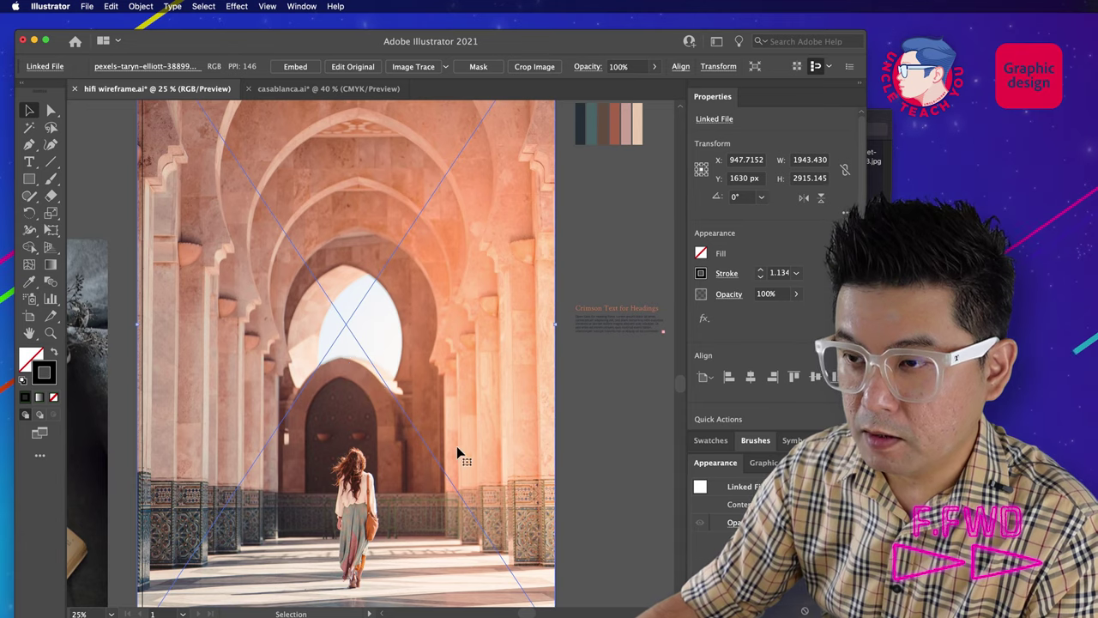
# Step: Send the archway photo to the back and match it to the page width, about 1919 px
pyautogui.press('super+shift+bracketleft')
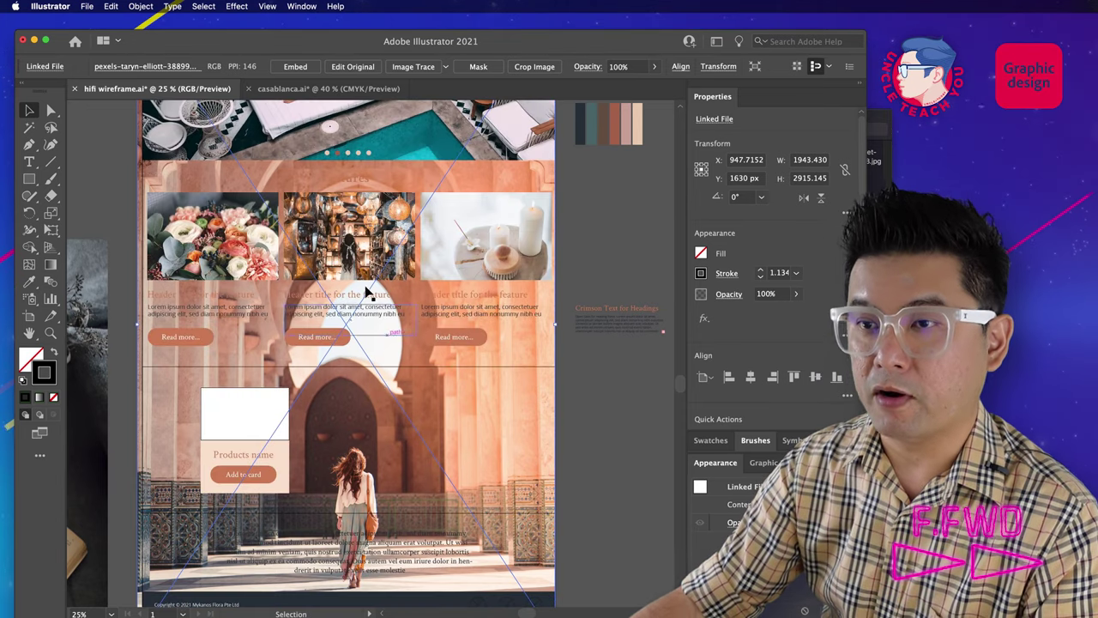
pyautogui.moveTo(139, 326); pyautogui.dragTo(143, 326)
pyautogui.moveTo(522, 360); pyautogui.dragTo(534, 457)
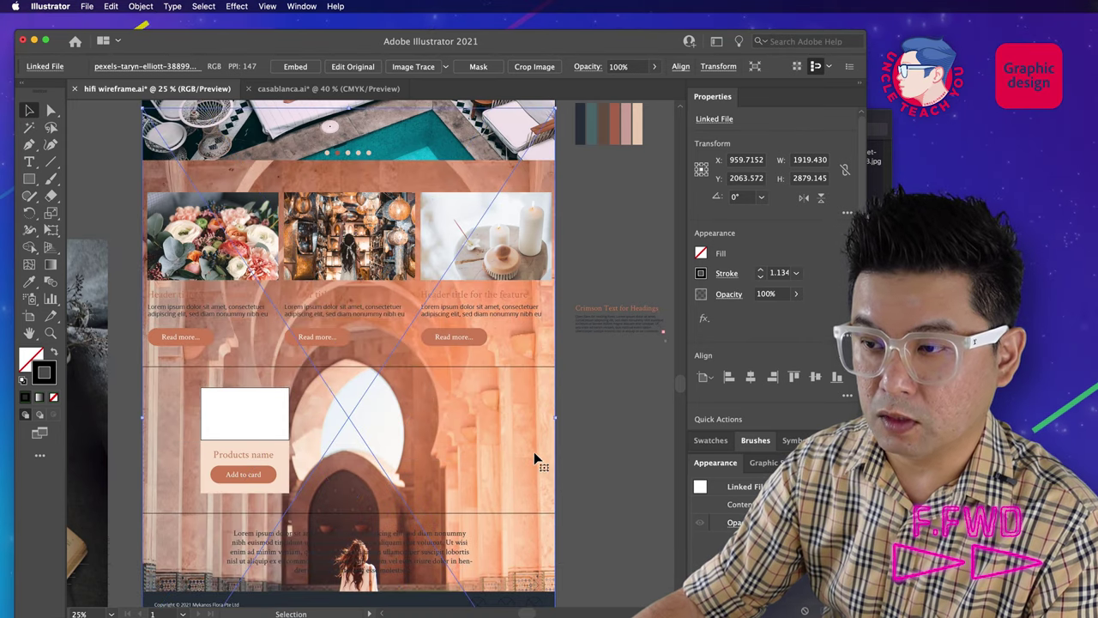
# Step: Move the archway photo down the page so its upper arches lie behind the products section
pyautogui.moveTo(527, 332); pyautogui.dragTo(519, 453)
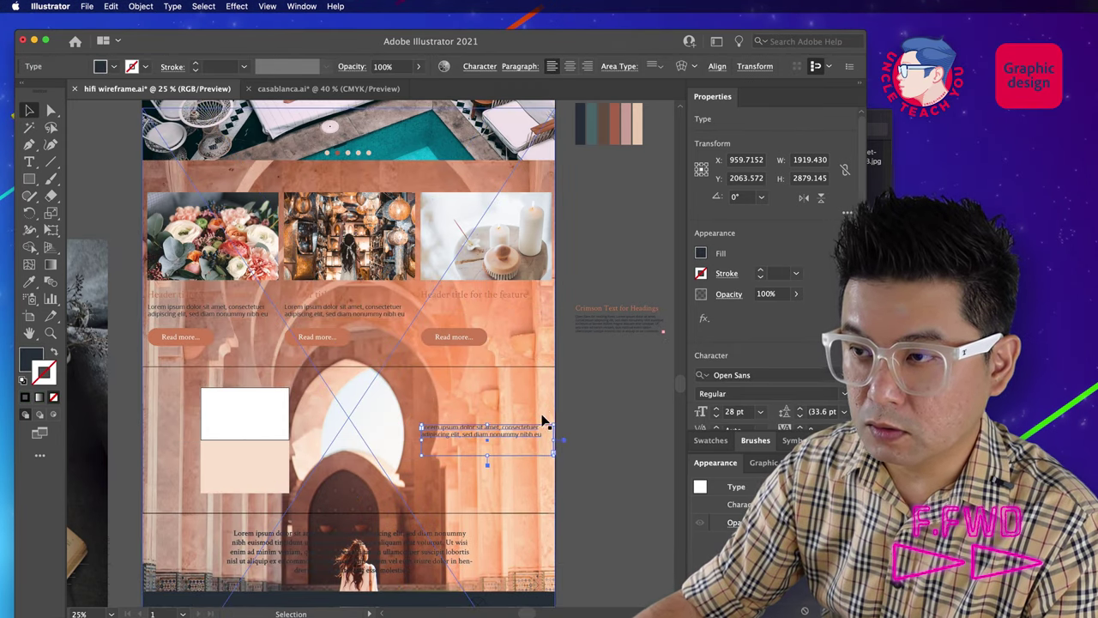
pyautogui.press('super+z')
pyautogui.click(530, 416)
pyautogui.moveTo(534, 410); pyautogui.dragTo(529, 516)
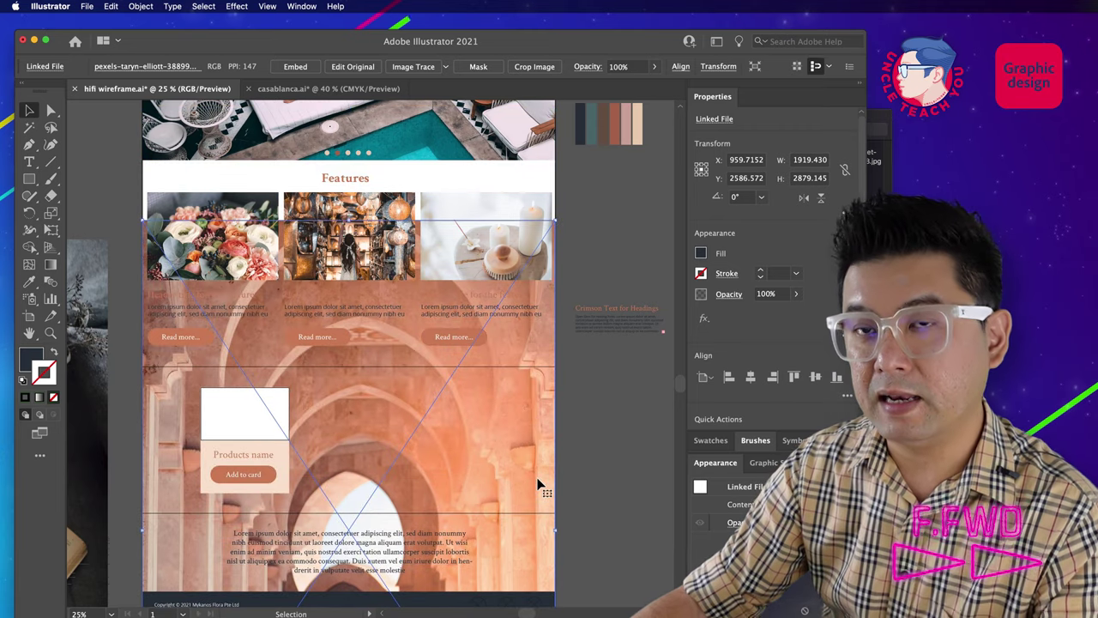
pyautogui.moveTo(523, 405); pyautogui.dragTo(510, 446)
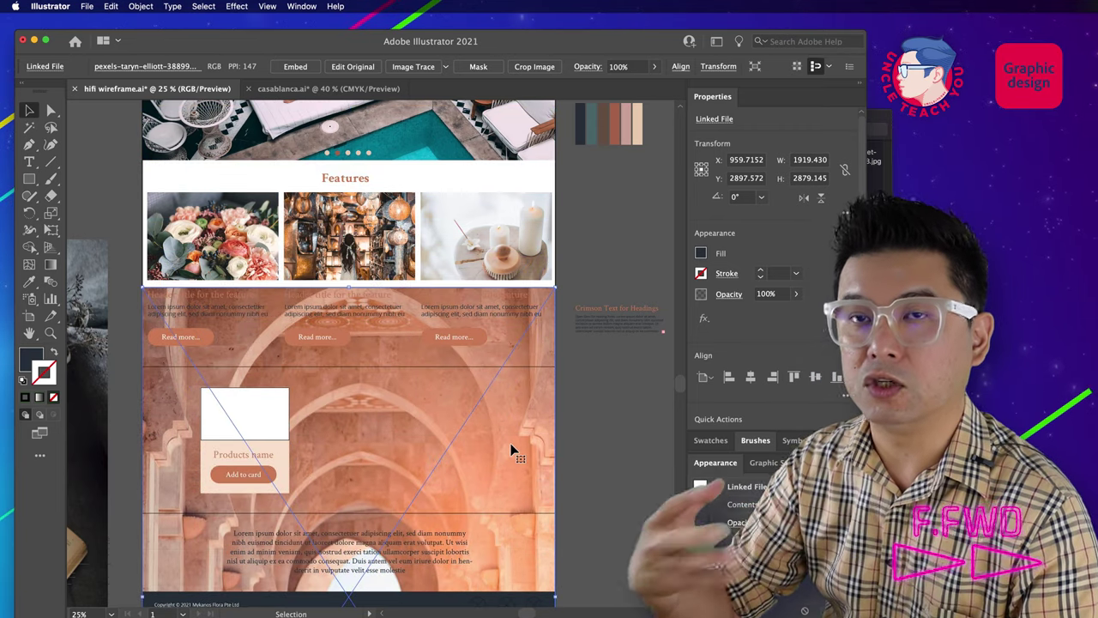
pyautogui.moveTo(520, 439); pyautogui.dragTo(517, 452)
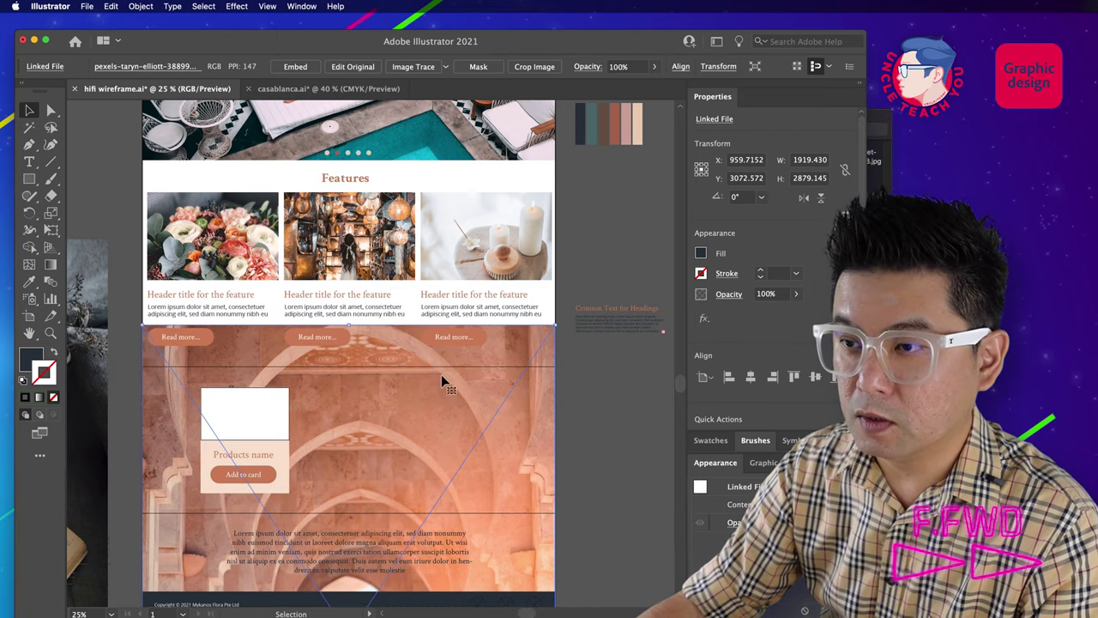
# Step: Clip the archway photo to the products section's frame
pyautogui.keyDown('shift'); pyautogui.click(441, 371); pyautogui.keyUp('shift')
pyautogui.rightClick(455, 369)
pyautogui.click(510, 467)
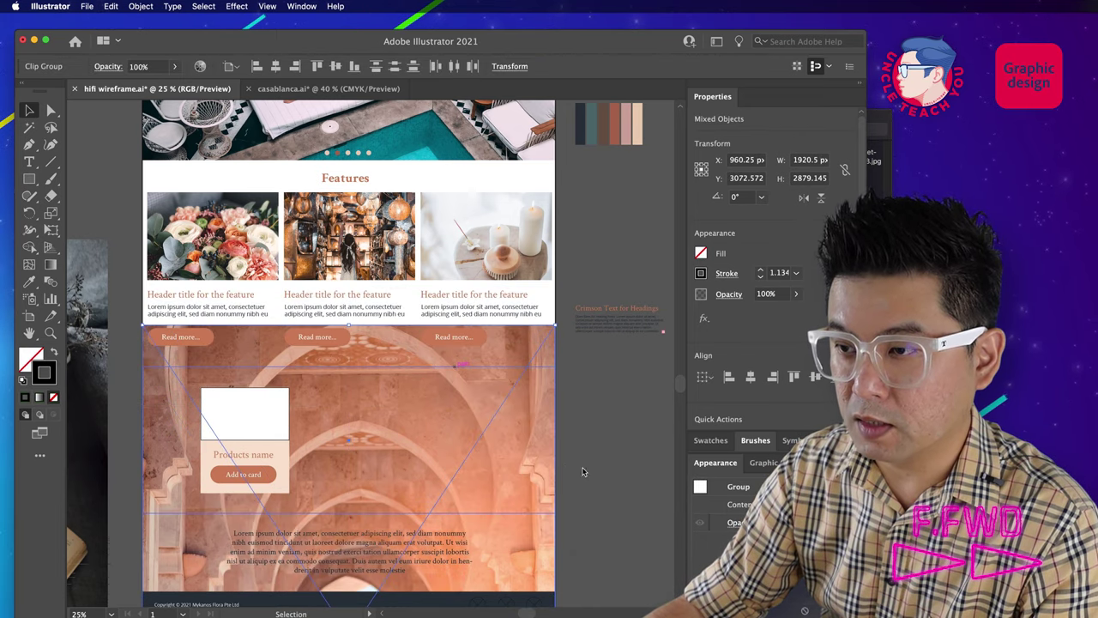
pyautogui.click(597, 505)
pyautogui.moveTo(587, 500); pyautogui.dragTo(533, 381)
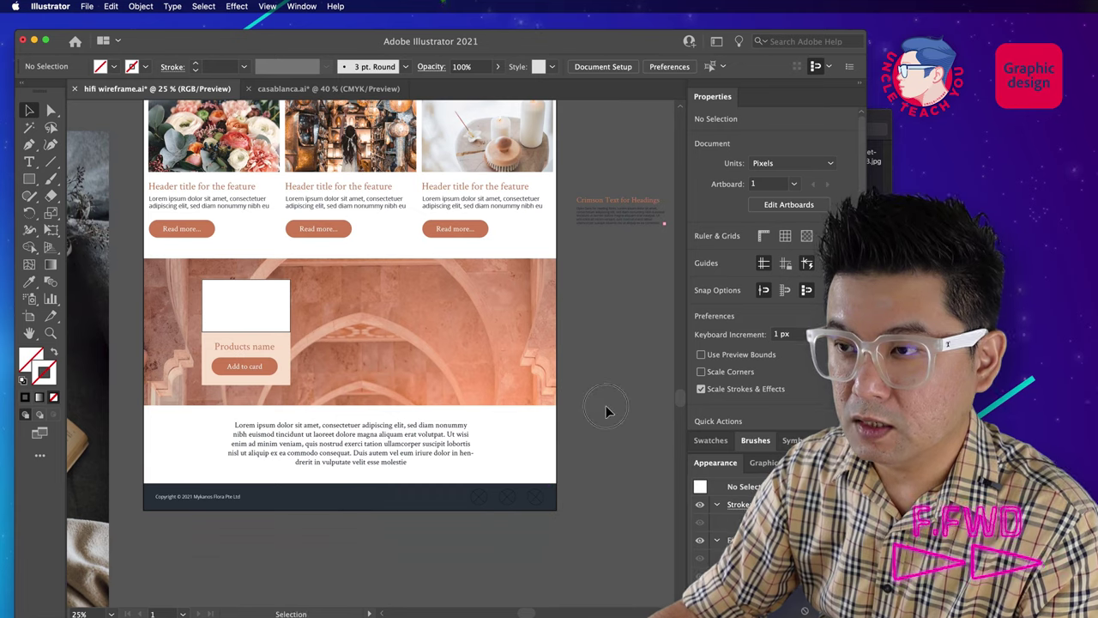
# Step: Duplicate the product card across the products section to form a row of three evenly spaced cards
pyautogui.click(462, 327)
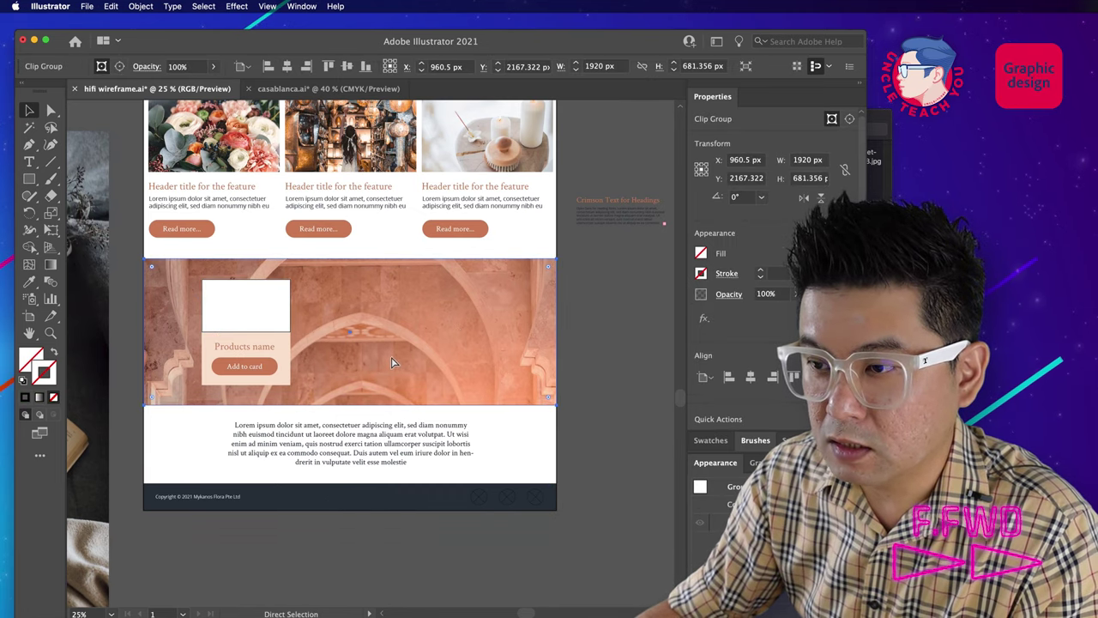
pyautogui.click(268, 345)
pyautogui.click(308, 344)
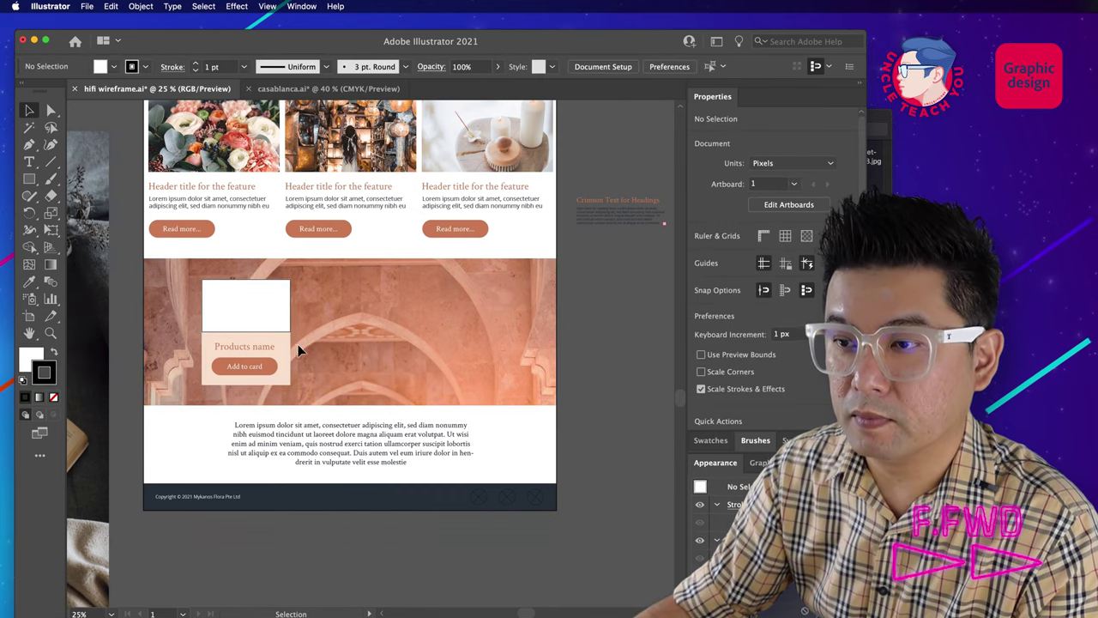
pyautogui.moveTo(288, 367); pyautogui.dragTo(371, 321)
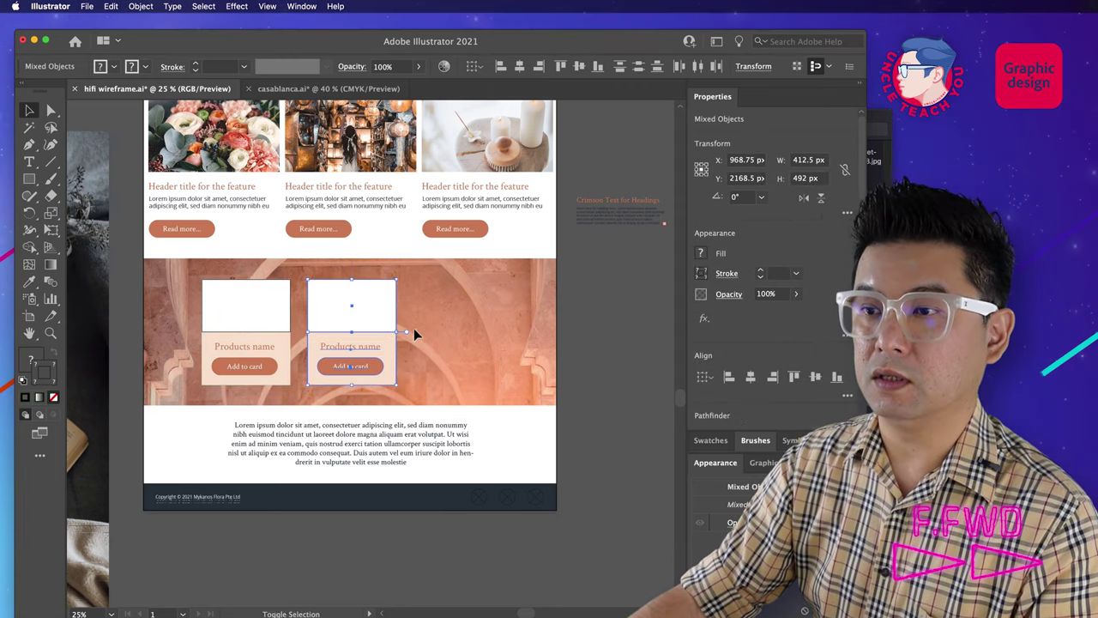
pyautogui.press('super+d')
pyautogui.press('super+shift+a')
pyautogui.moveTo(518, 402); pyautogui.dragTo(502, 425)
pyautogui.click(436, 405)
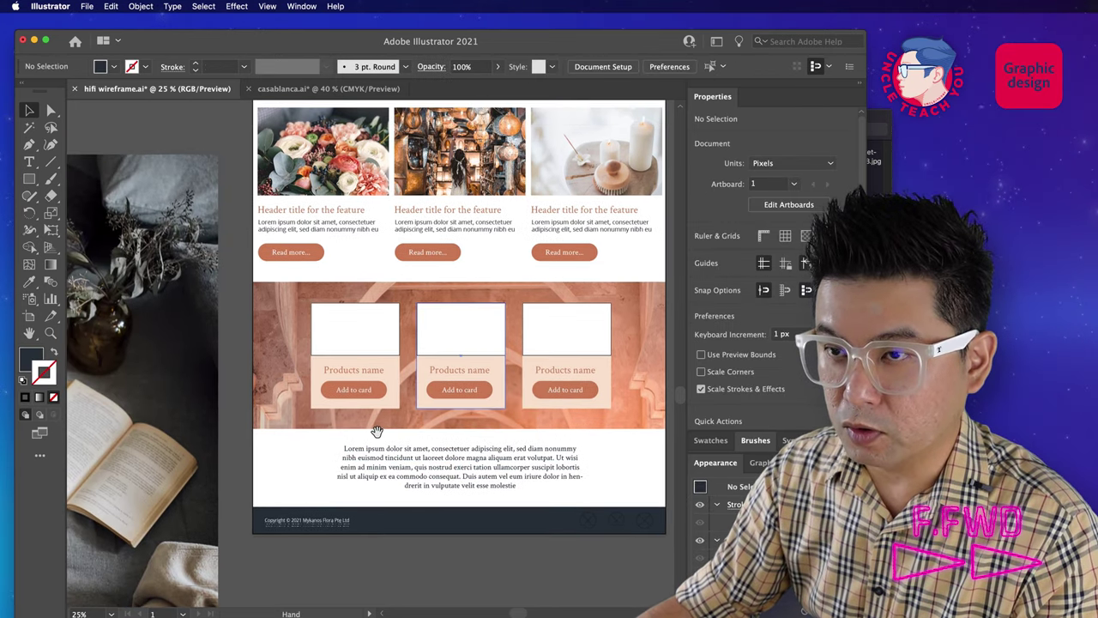
# Step: Browse the casablanca photo folder and the mood board for images that suit the product cards
pyautogui.moveTo(377, 432); pyautogui.dragTo(344, 434)
pyautogui.click(145, 390)
pyautogui.click(879, 137)
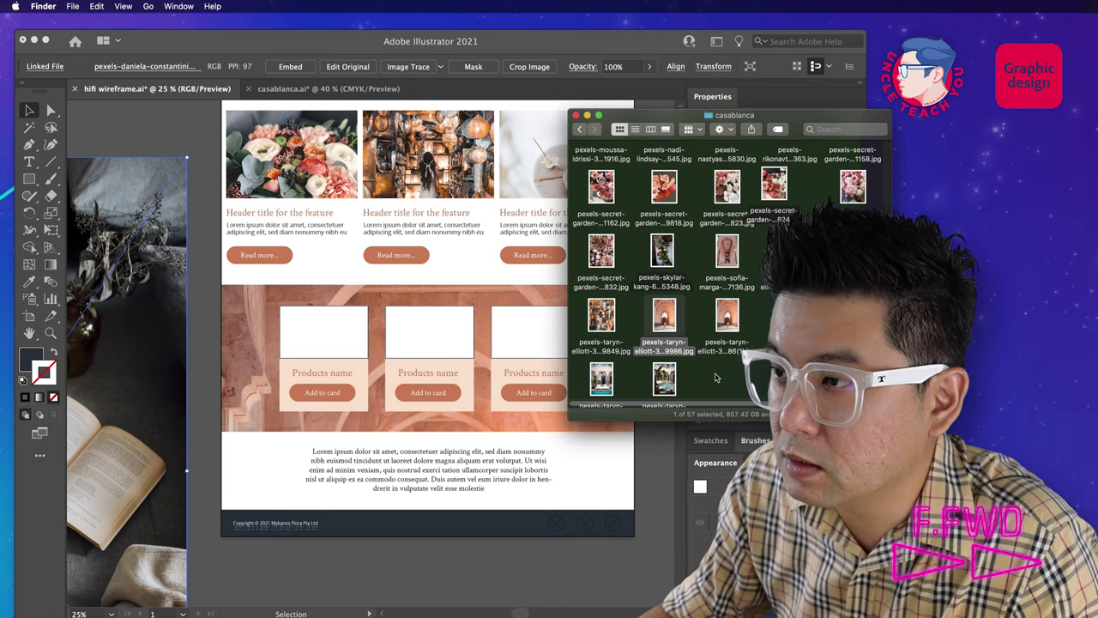
pyautogui.scroll(5, 715, 377)
pyautogui.scroll(6, 716, 375)
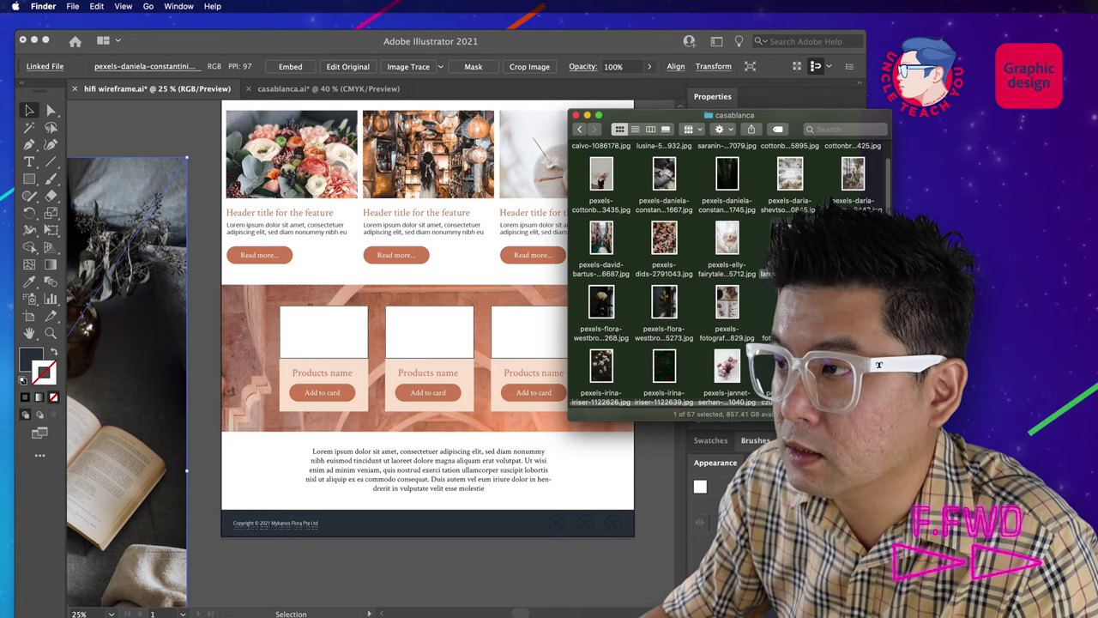
pyautogui.click(367, 78)
pyautogui.click(343, 88)
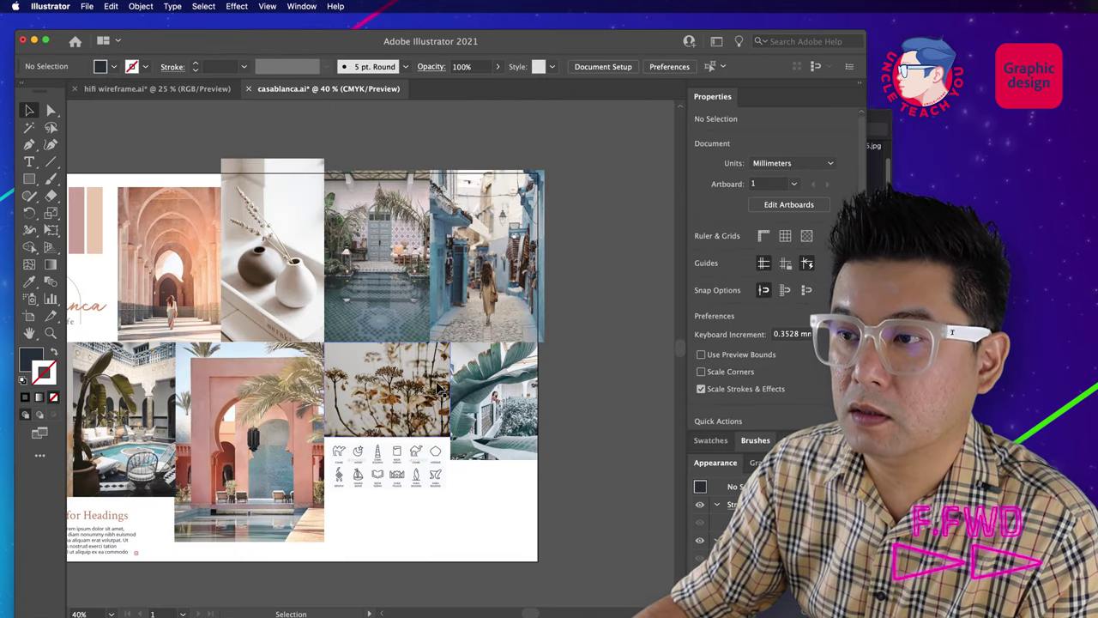
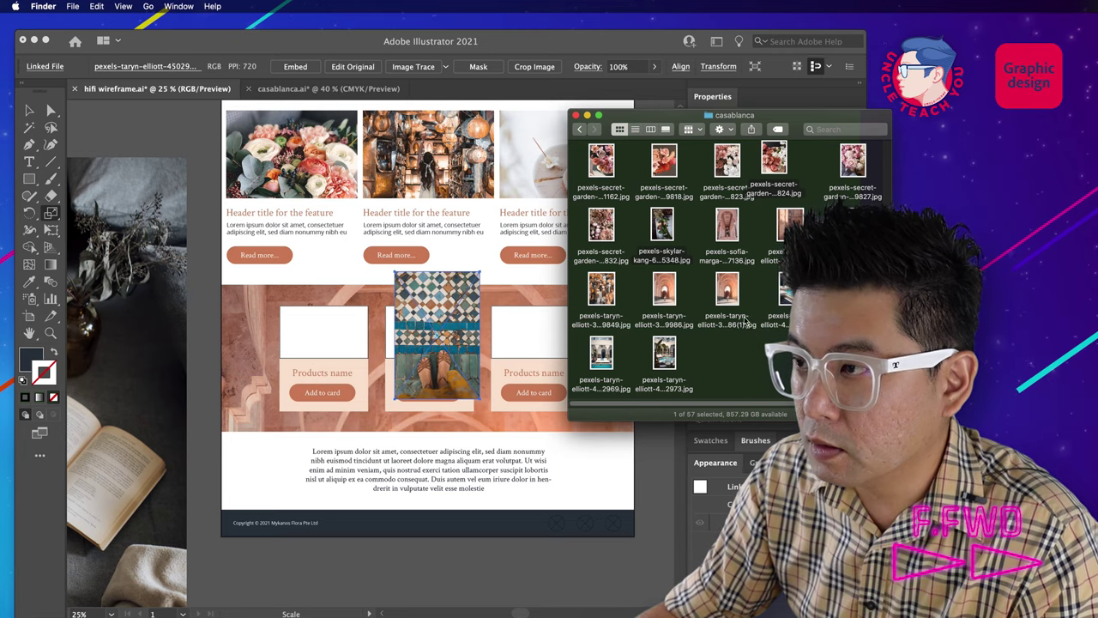
# Step: Preview the courtyard, tiled-roof house and blue doors photos in the casablanca folder
pyautogui.click(601, 352)
pyautogui.press('space')
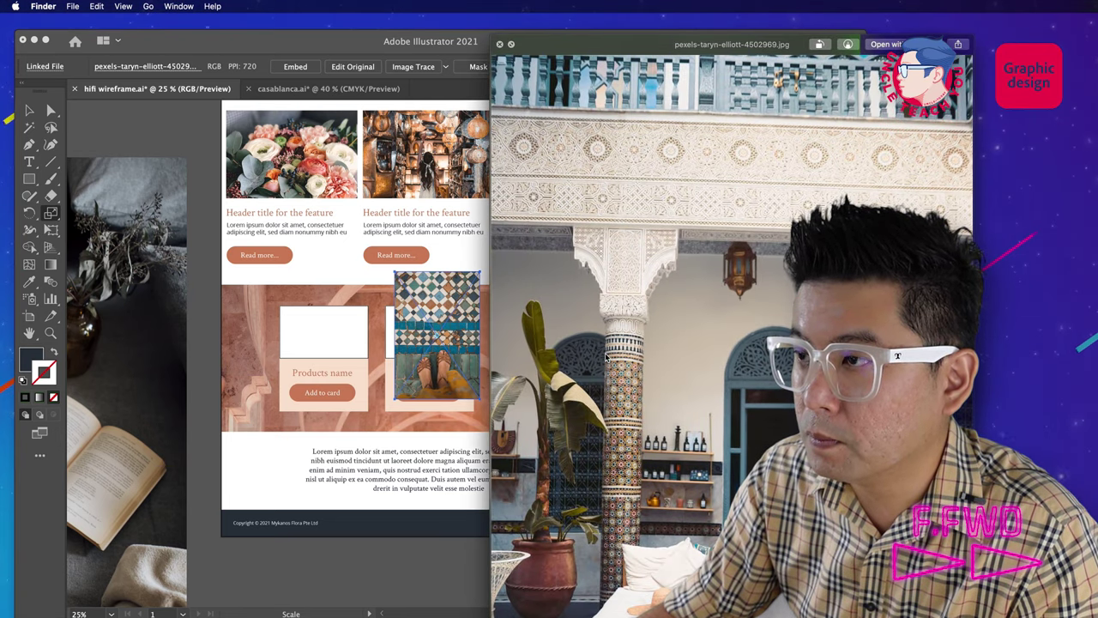
pyautogui.press('space')
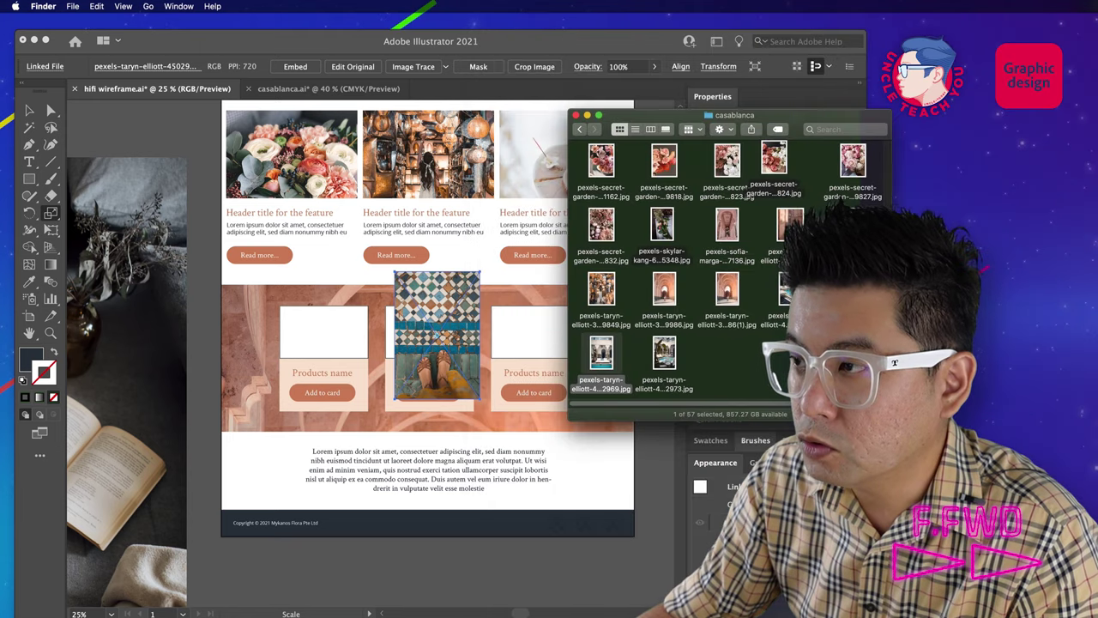
pyautogui.scroll(5, 652, 326)
pyautogui.scroll(1, 727, 275)
pyautogui.click(790, 263)
pyautogui.press('space')
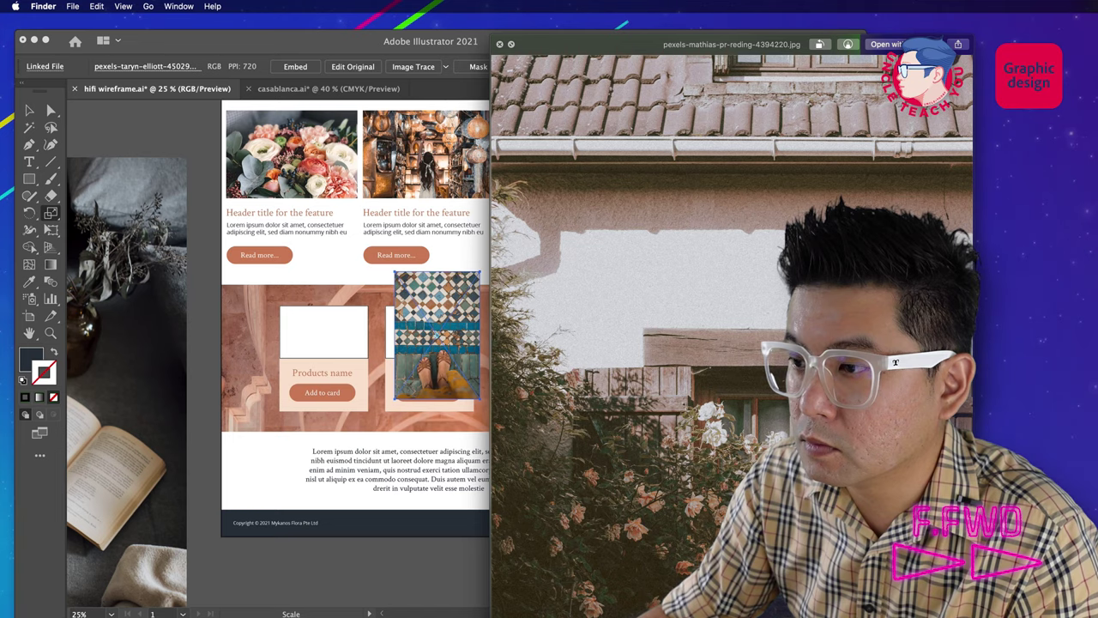
pyautogui.press('space')
pyautogui.scroll(3, 727, 266)
pyautogui.press('space')
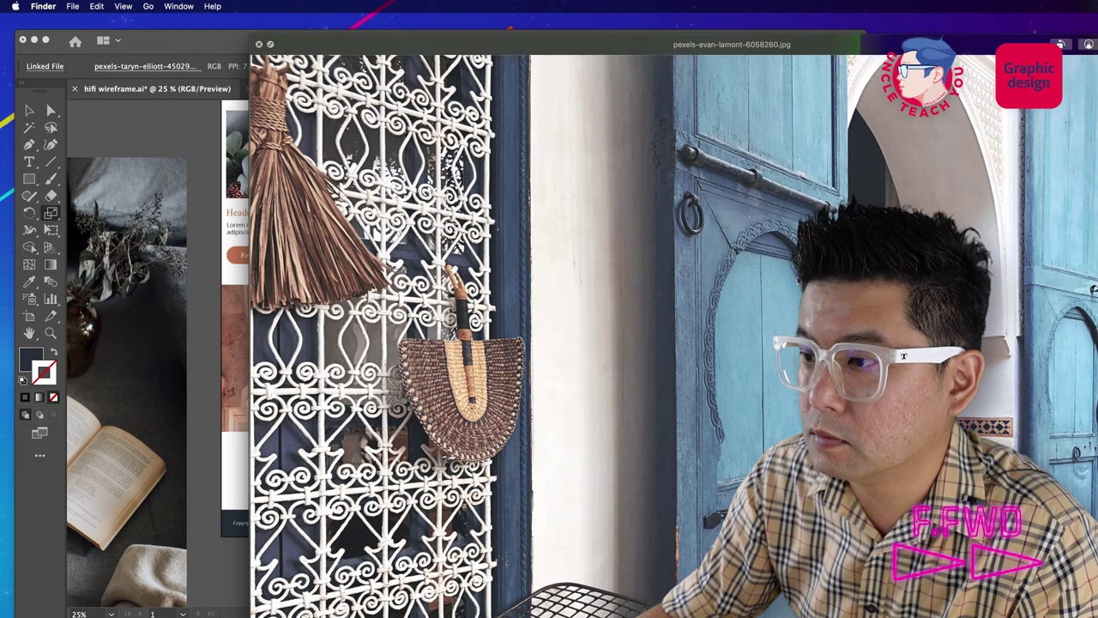
pyautogui.press('space')
# Step: Place the blue doors photo at reduced size over the third product card, and delete the coffee tray photo beside the page
pyautogui.moveTo(789, 276); pyautogui.dragTo(543, 323)
pyautogui.click(554, 324)
pyautogui.press('Return')
pyautogui.press('Return')
pyautogui.press('v')
pyautogui.moveTo(143, 303); pyautogui.dragTo(336, 275)
pyautogui.moveTo(267, 262); pyautogui.dragTo(376, 510)
pyautogui.moveTo(352, 555); pyautogui.dragTo(302, 427)
pyautogui.press('Delete')
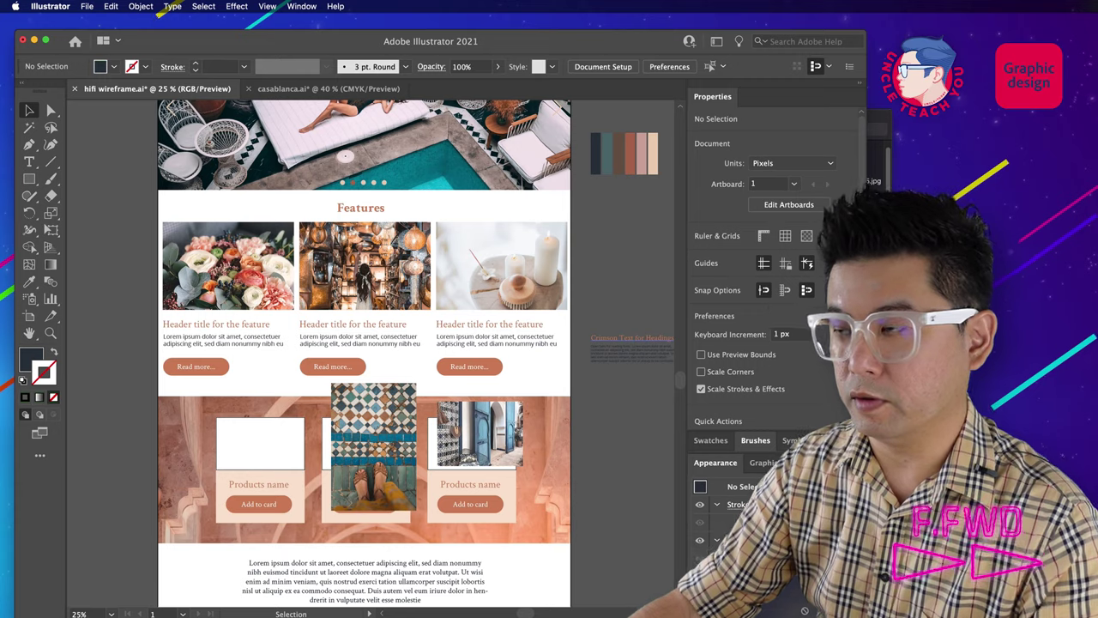
# Step: Switch to Finder and preview further casablanca photos, including the coffee cup with open book, for the first product card
pyautogui.press('super+Tab')
pyautogui.click(664, 275)
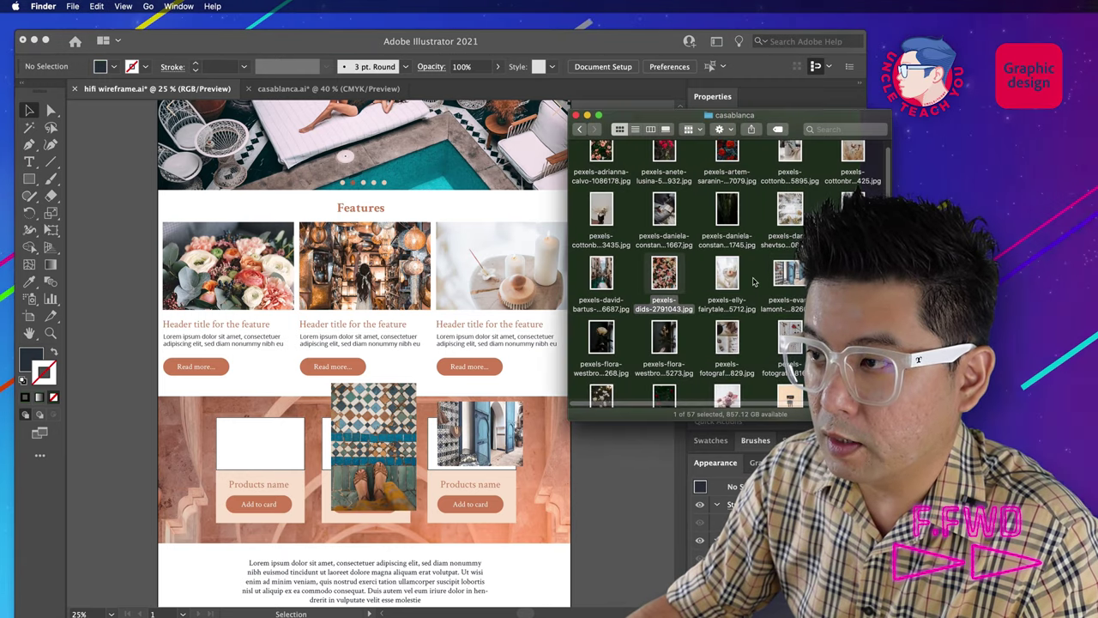
pyautogui.click(730, 277)
pyautogui.press('space')
pyautogui.press('space')
pyautogui.click(789, 210)
pyautogui.press('space')
pyautogui.press('space')
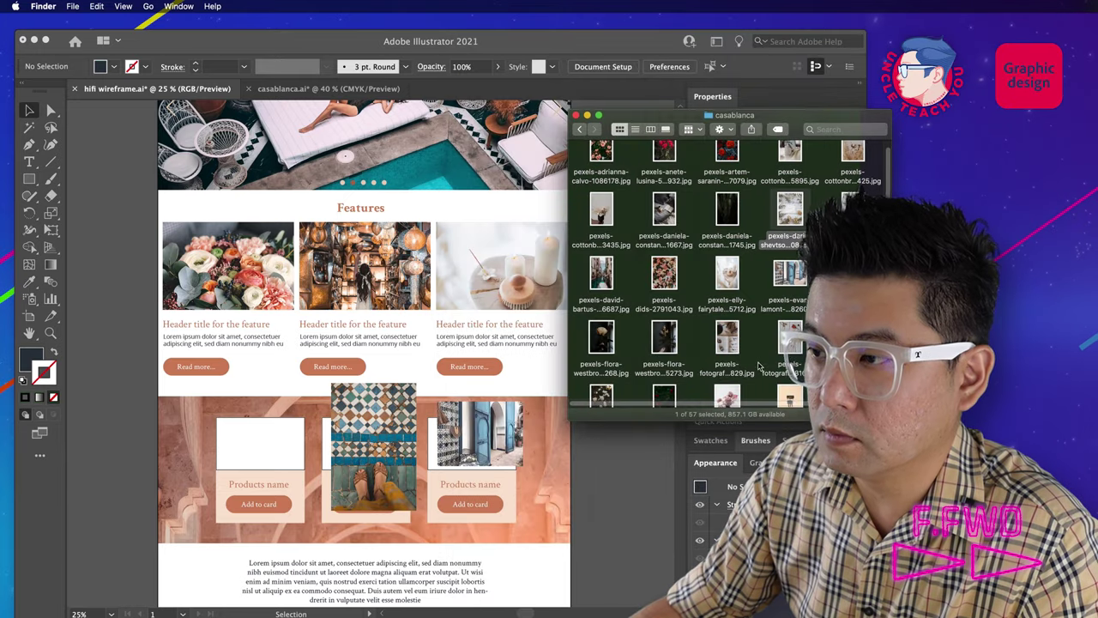
pyautogui.scroll(-1, 757, 371)
pyautogui.click(731, 264)
pyautogui.press('space')
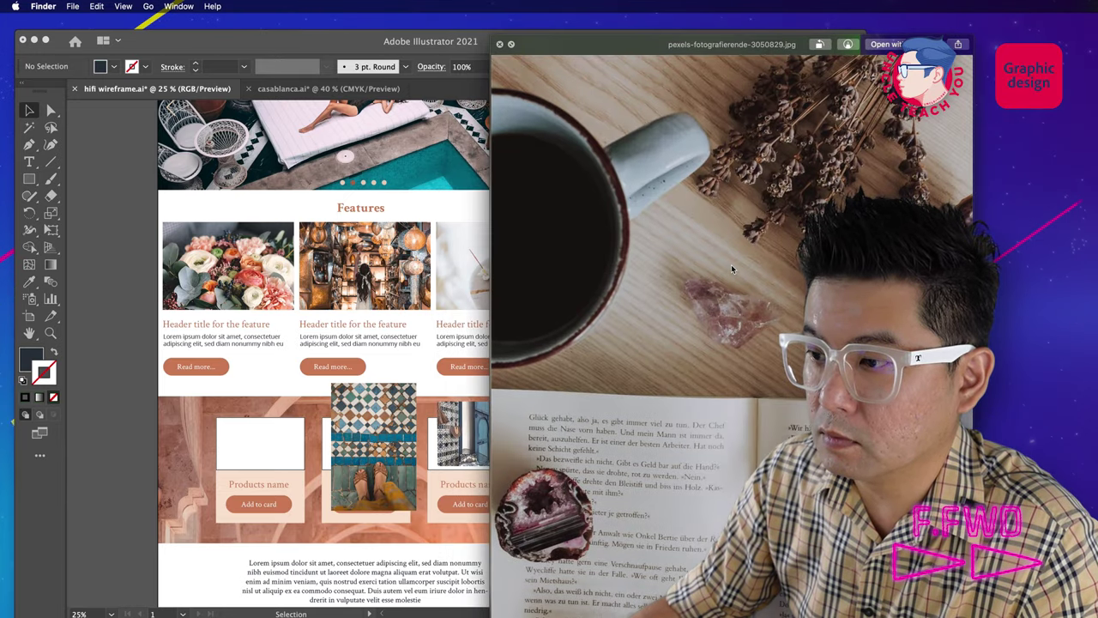
pyautogui.press('space')
# Step: Place the coffee cup and open book photo over the first product card and scale it to about 454 px wide
pyautogui.moveTo(729, 262); pyautogui.dragTo(292, 434)
pyautogui.click(292, 434)
pyautogui.press('s')
pyautogui.moveTo(652, 480); pyautogui.dragTo(307, 538)
pyautogui.press('Return')
pyautogui.press('Return')
pyautogui.press('v')
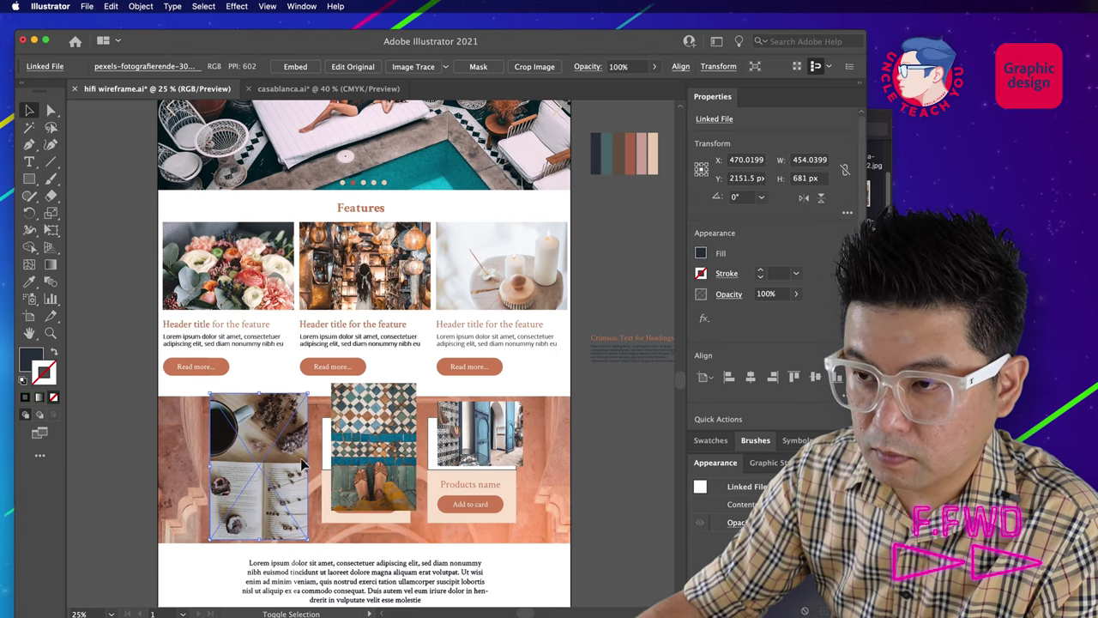
# Step: Send the coffee cup and book photo to the back and clip it to the first product card's image frame
pyautogui.press('super+shift+bracketleft')
pyautogui.keyDown('shift'); pyautogui.click(284, 455); pyautogui.keyUp('shift')
pyautogui.rightClick(284, 456)
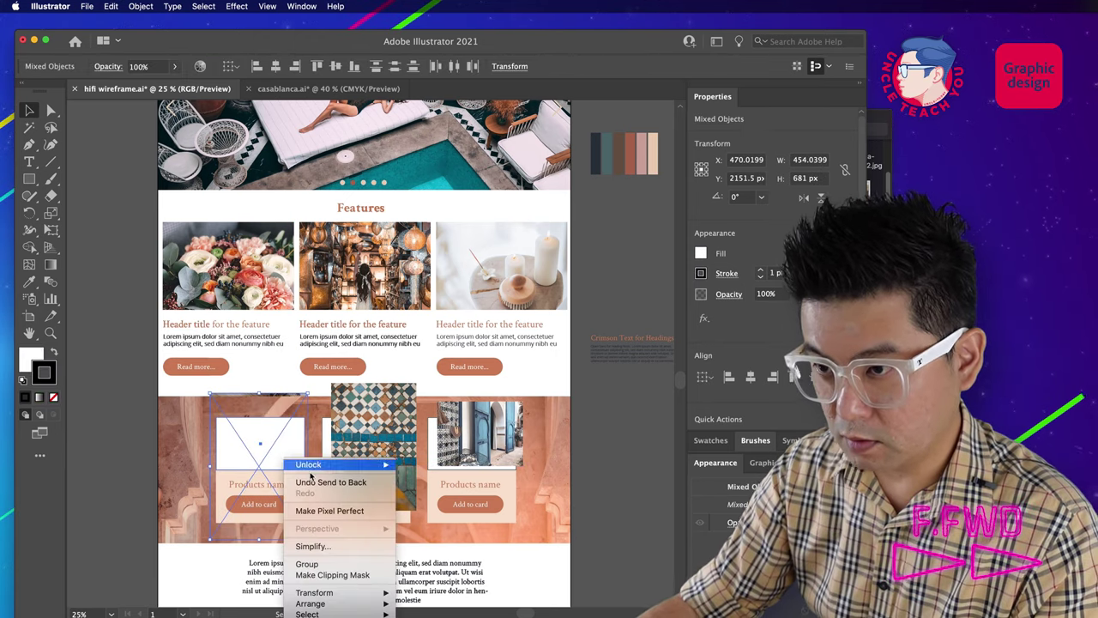
pyautogui.click(301, 575)
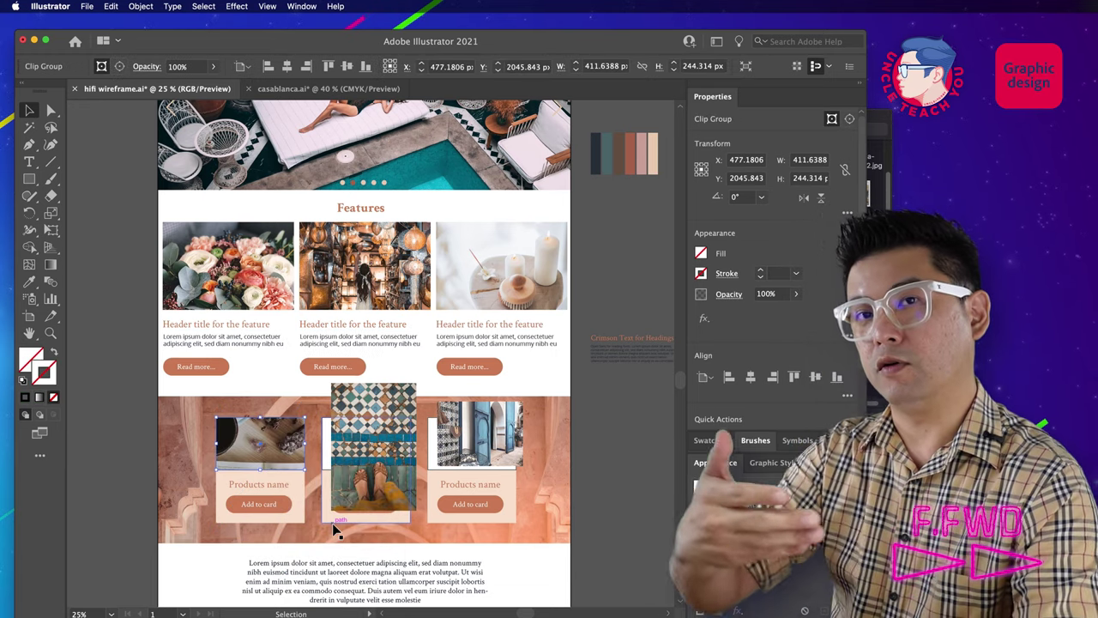
pyautogui.click(313, 498)
pyautogui.click(286, 465)
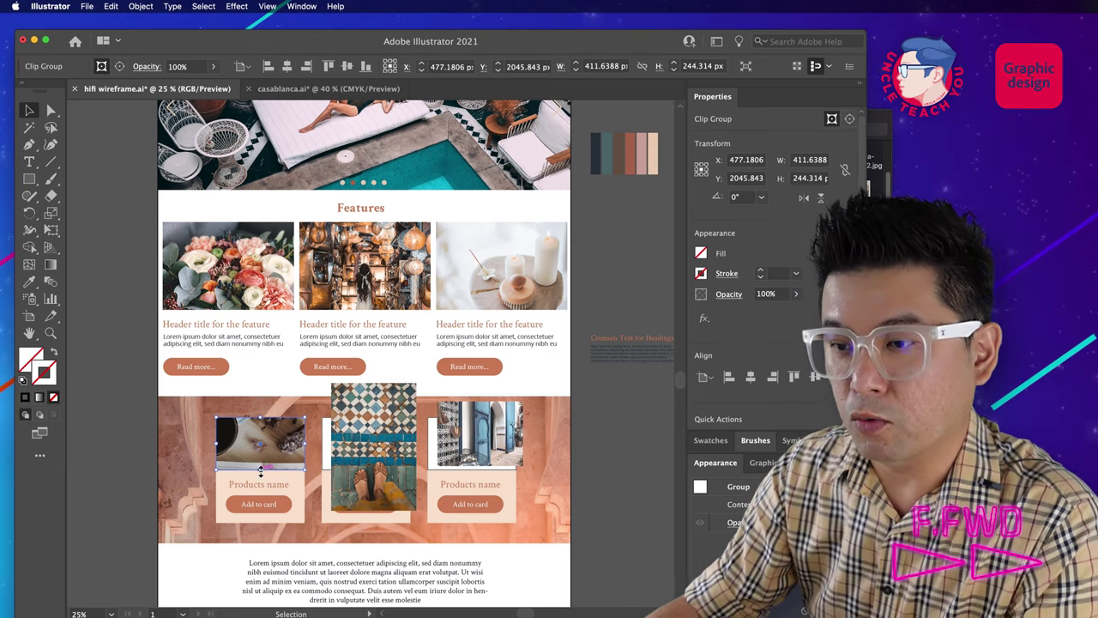
# Step: Scale the coffee cup and book photo inside the first product card's clip group down to about 429 px wide
pyautogui.click(316, 491)
pyautogui.click(292, 463)
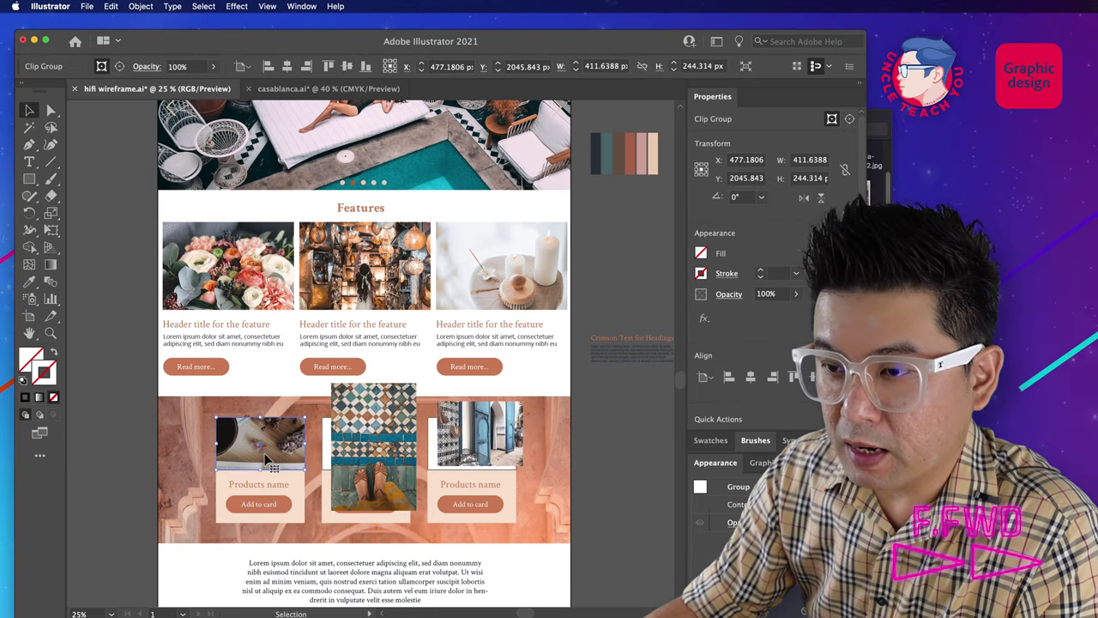
pyautogui.doubleClick(287, 454)
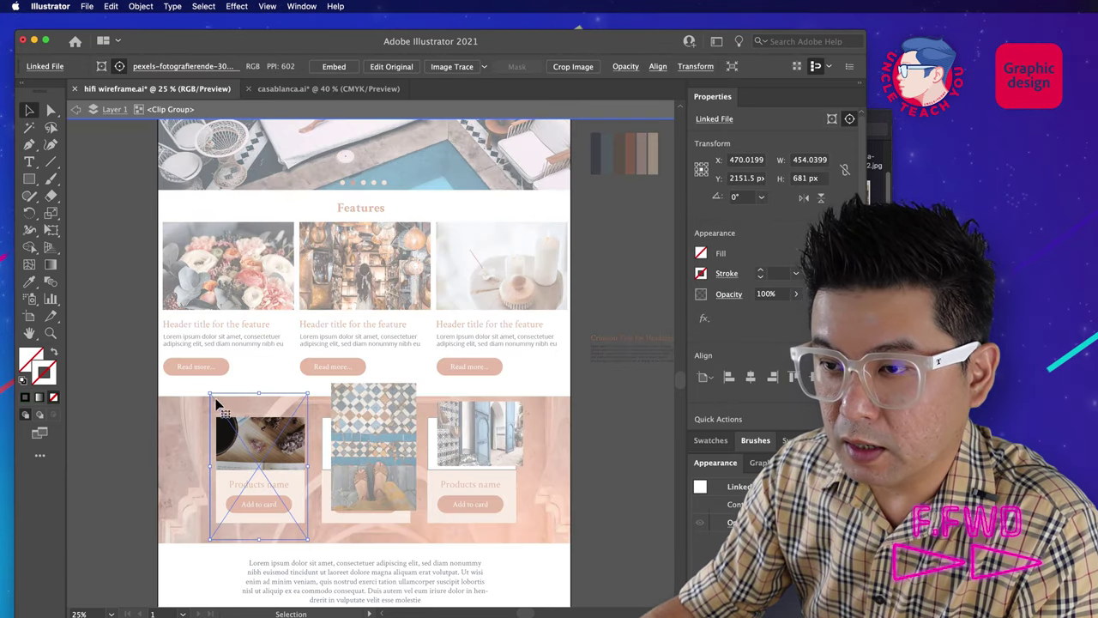
pyautogui.moveTo(214, 400); pyautogui.dragTo(215, 400)
pyautogui.moveTo(309, 400)
pyautogui.mouseDown()
pyautogui.moveTo(305, 393)
pyautogui.moveTo(310, 401)
pyautogui.mouseUp()
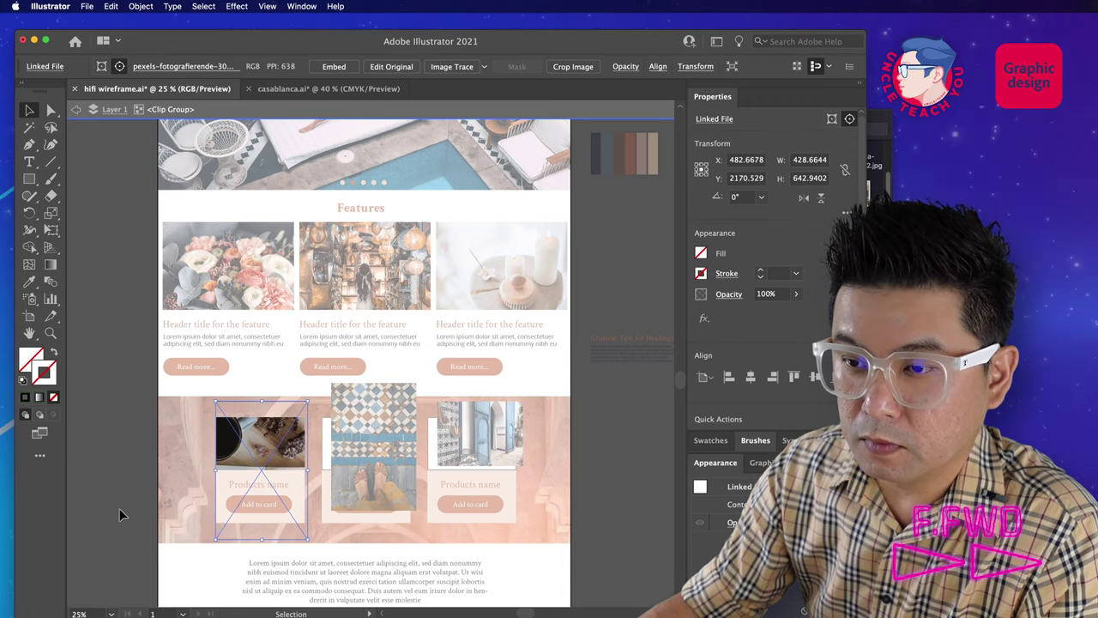
pyautogui.click(120, 515)
# Step: Extend the lower edge of the first card's clipping frame so the photo covers the whole card, about 491 px high
pyautogui.click(285, 462)
pyautogui.click(130, 470)
pyautogui.press('a')
pyautogui.moveTo(262, 470); pyautogui.dragTo(267, 529)
pyautogui.press('v')
pyautogui.click(200, 465)
pyautogui.click(274, 463)
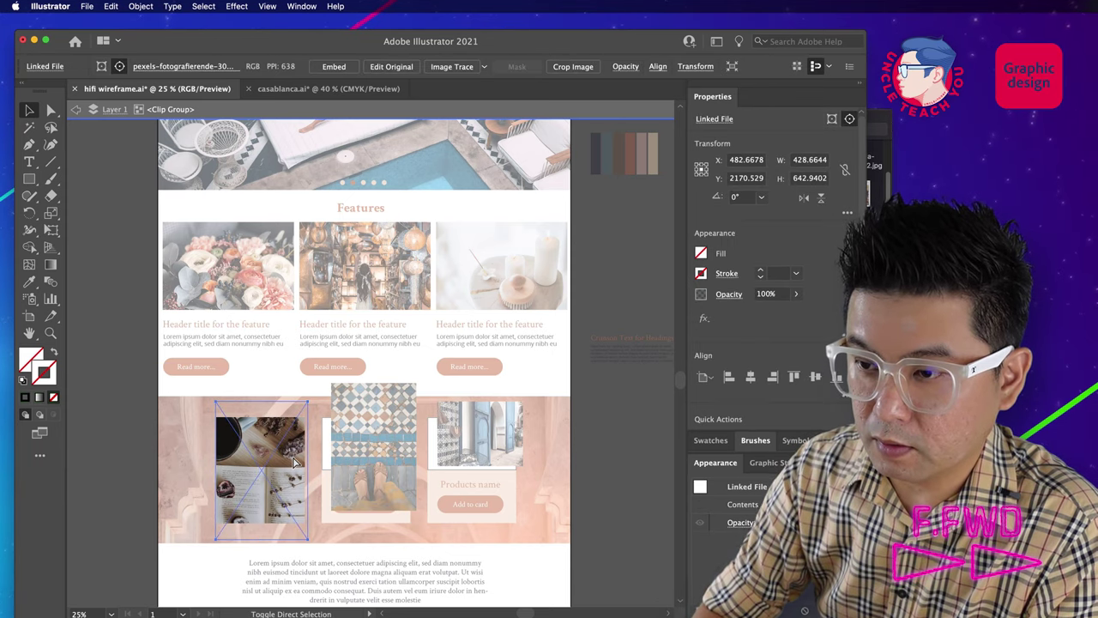
pyautogui.doubleClick(145, 439)
pyautogui.click(287, 439)
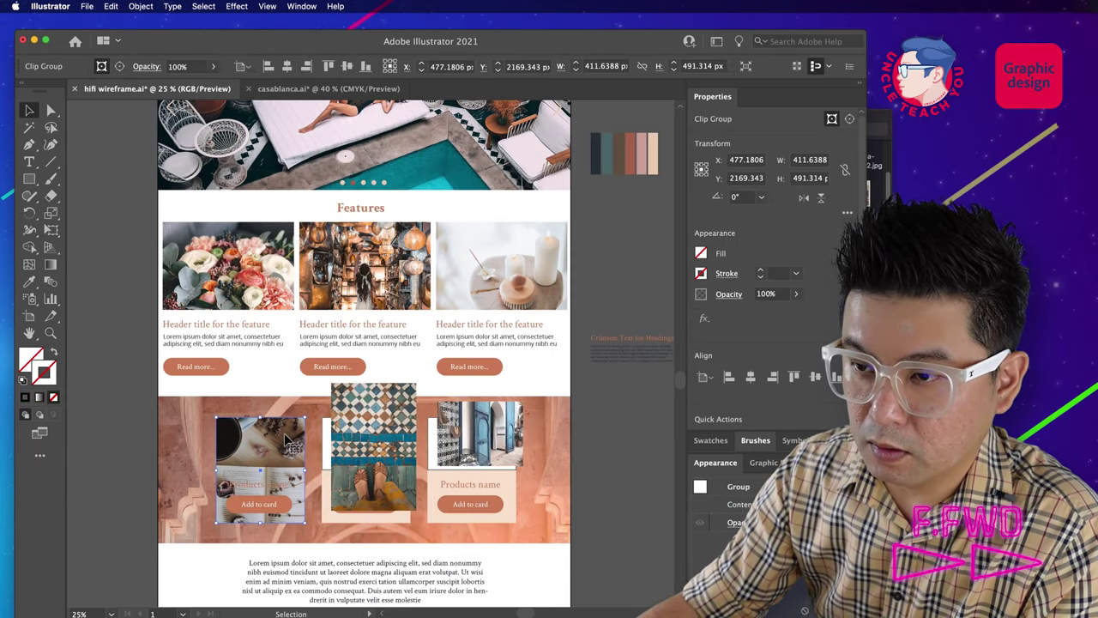
pyautogui.click(313, 449)
pyautogui.click(303, 460)
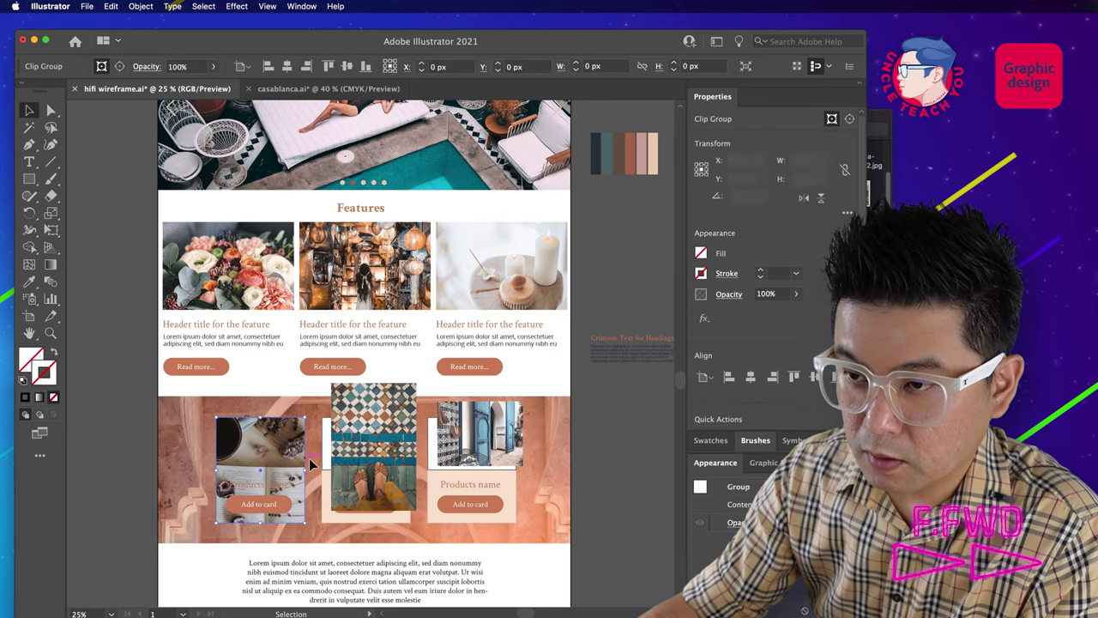
# Step: Place the coffee photo behind the first card's peach rectangle and set that rectangle's blend mode to Multiply
pyautogui.press('super+x')
pyautogui.click(272, 450)
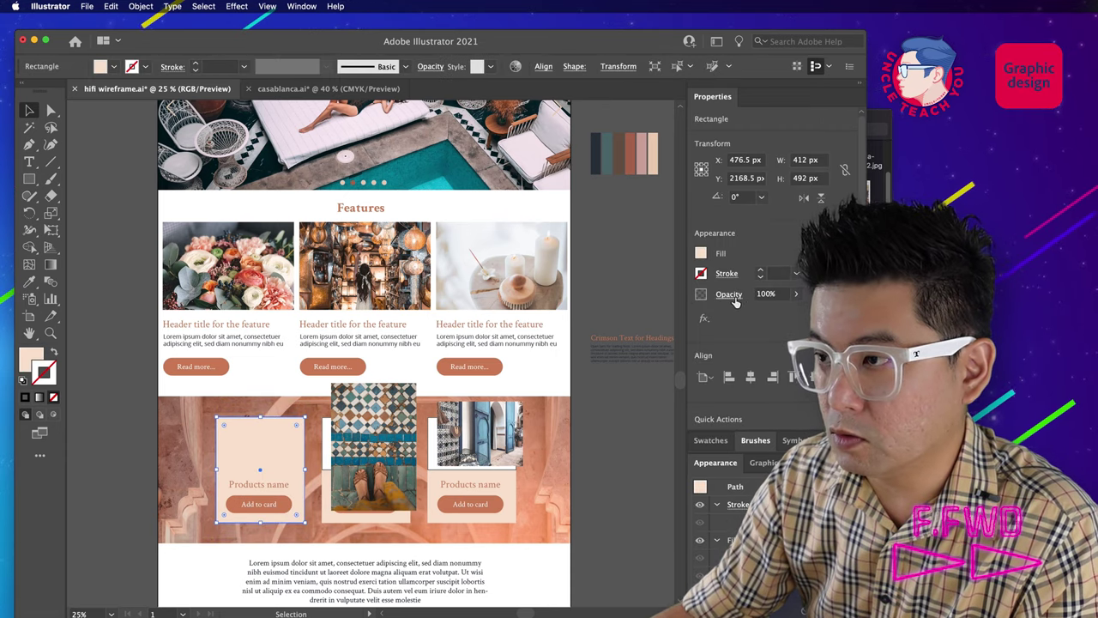
pyautogui.click(729, 294)
pyautogui.click(613, 319)
pyautogui.click(608, 366)
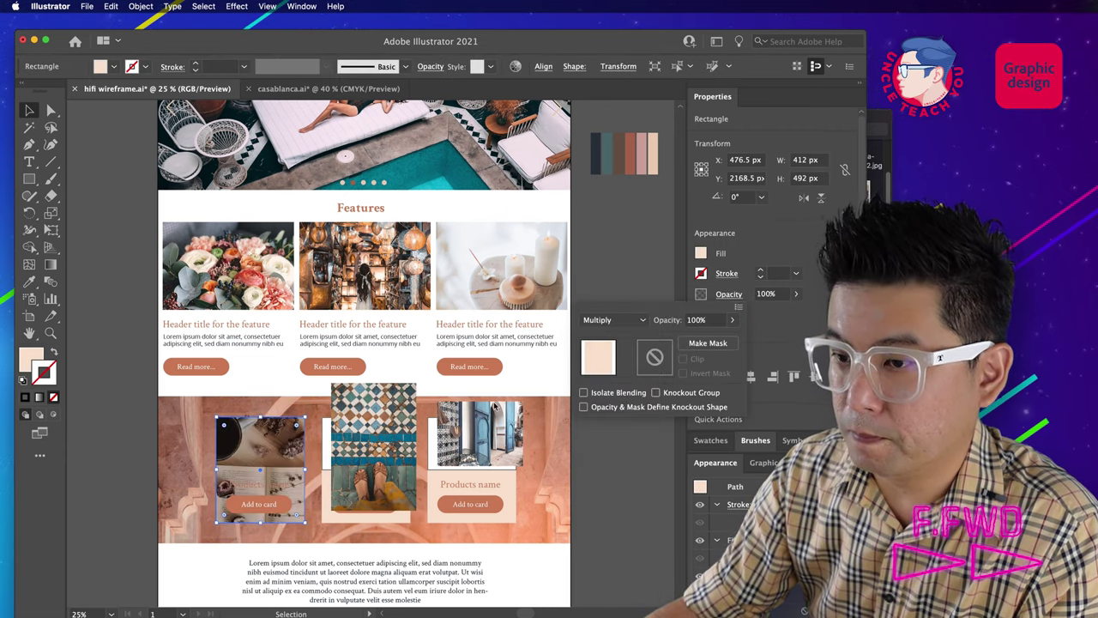
pyautogui.click(94, 460)
# Step: Move the product name and the Add to card button together higher up on the first product card
pyautogui.click(276, 501)
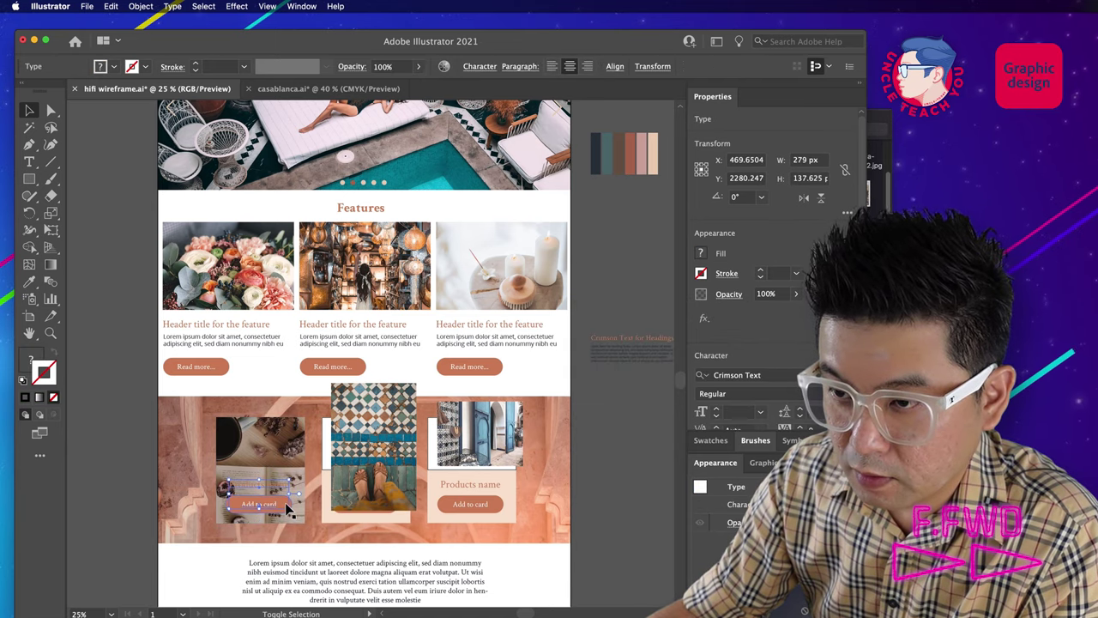
pyautogui.keyDown('shift'); pyautogui.click(287, 509); pyautogui.keyUp('shift')
pyautogui.moveTo(287, 509); pyautogui.dragTo(288, 478)
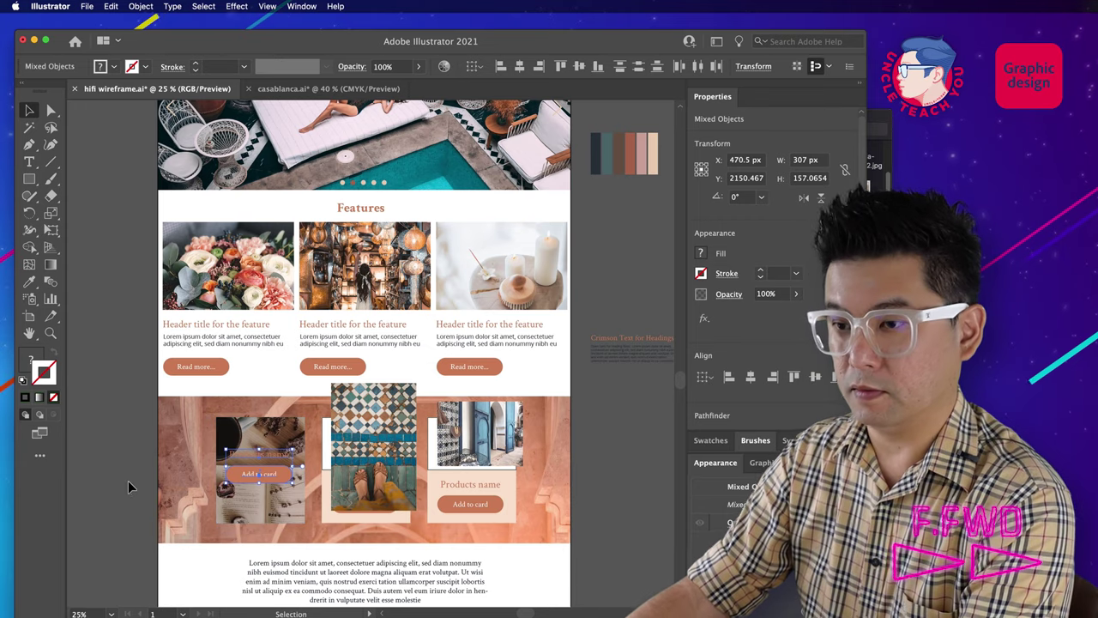
pyautogui.click(108, 477)
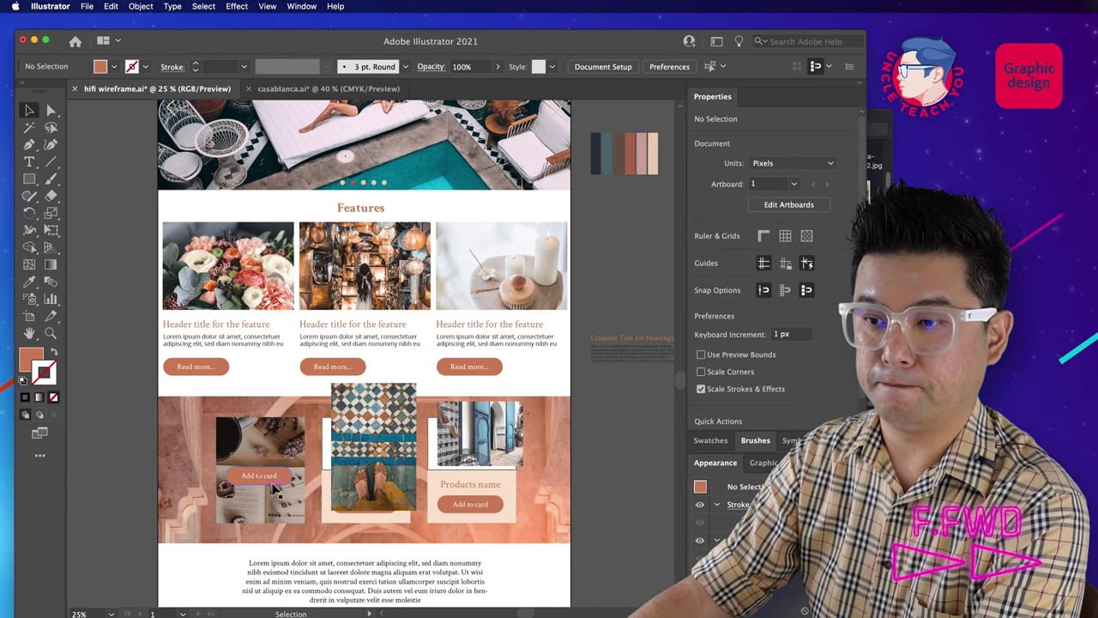
# Step: Recolor the first card's button shape with the dark navy swatch from the palette beside the page
pyautogui.click(283, 480)
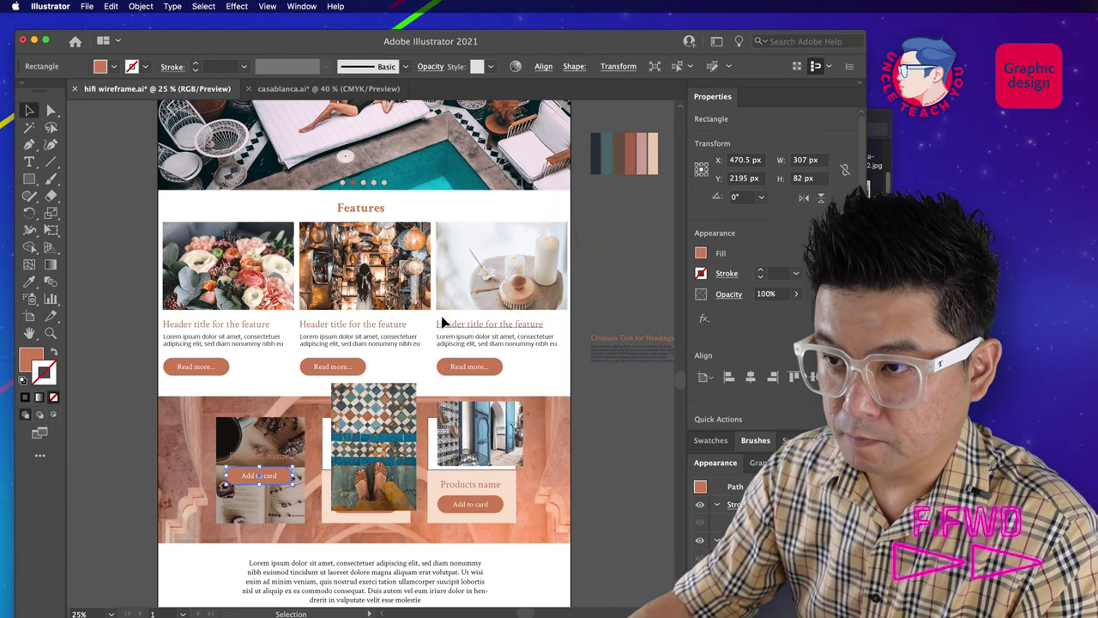
pyautogui.press('i')
pyautogui.click(596, 167)
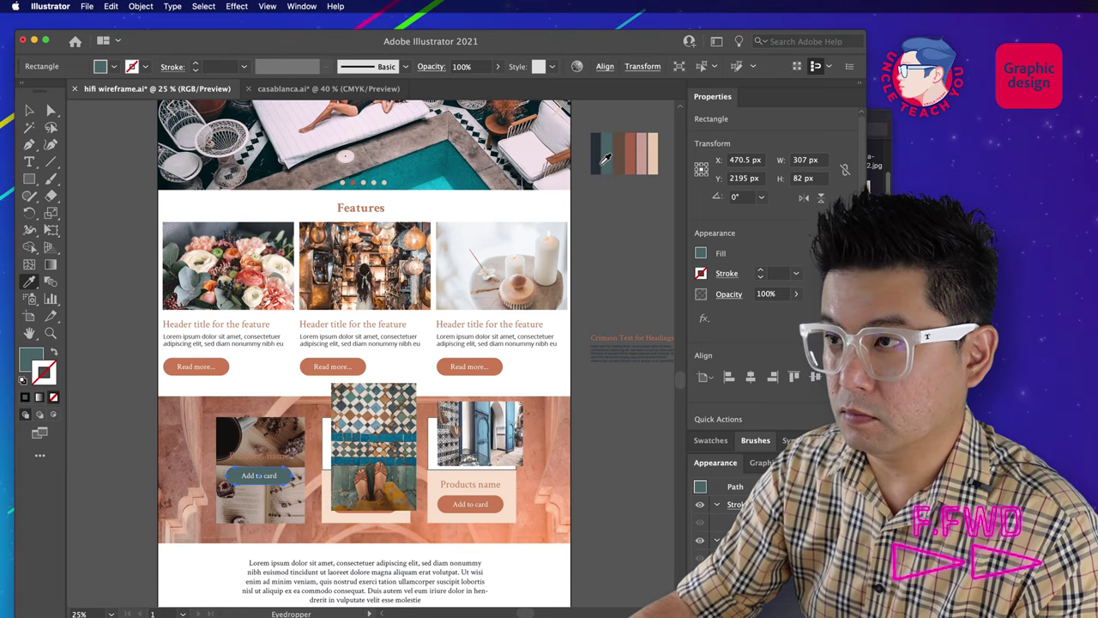
pyautogui.click(596, 163)
pyautogui.press('shift+super+a')
# Step: Recolor the first card's product name with the light peach swatch from the palette
pyautogui.press('v')
pyautogui.click(261, 455)
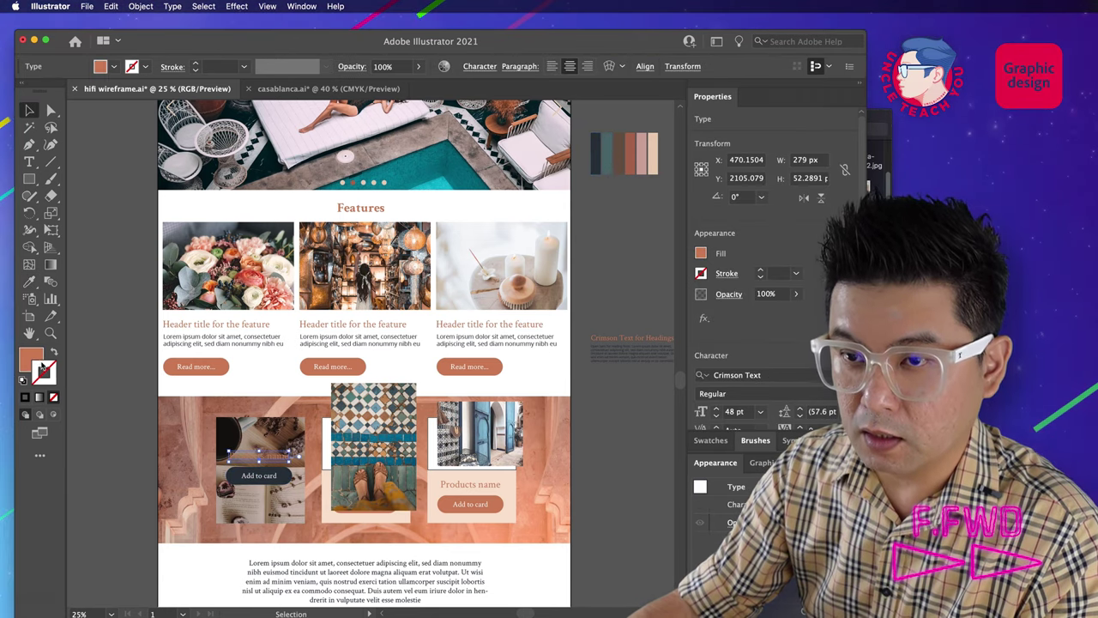
pyautogui.press('i')
pyautogui.click(655, 163)
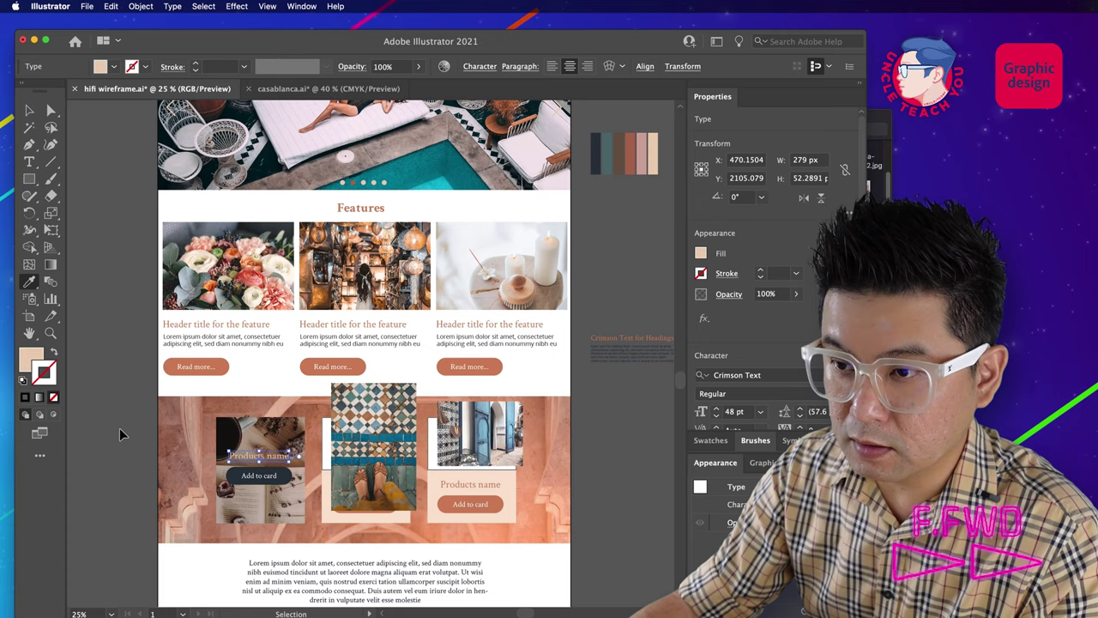
pyautogui.press('v')
pyautogui.press('super+shift+a')
# Step: Lower the first card's button by about 92 px and correct its label to "Add to cart"
pyautogui.click(269, 482)
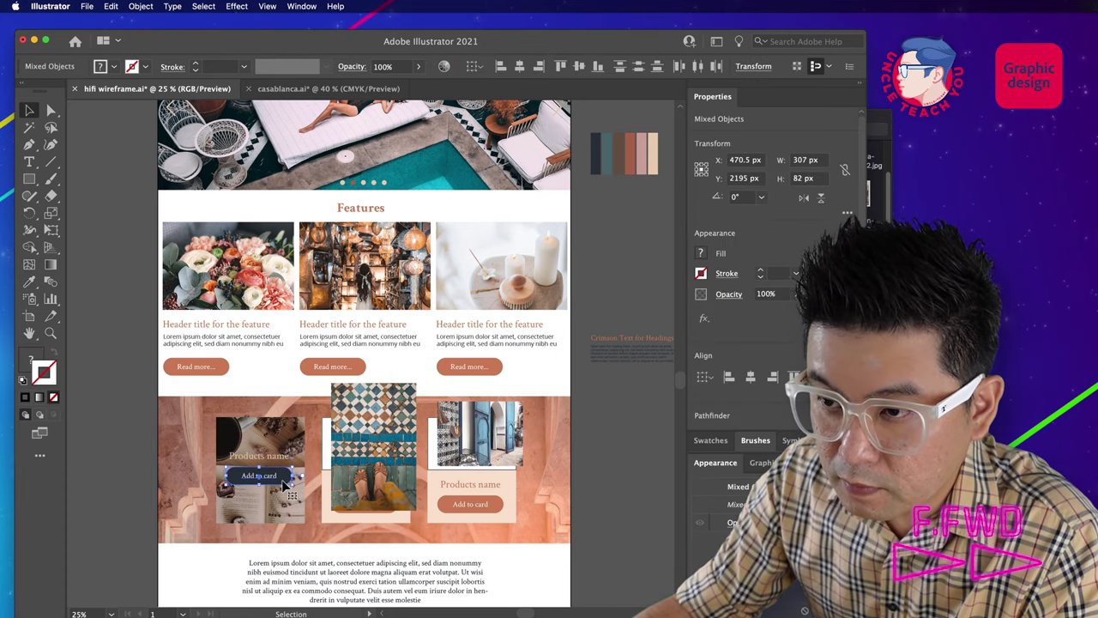
pyautogui.moveTo(281, 500); pyautogui.dragTo(281, 501)
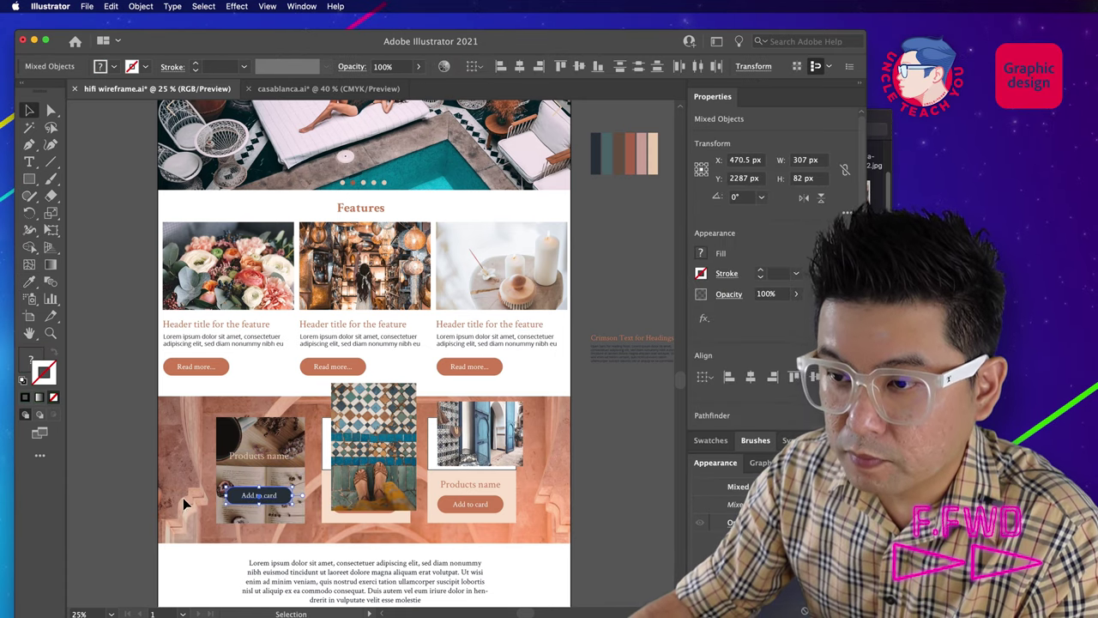
pyautogui.press('super+shift+a')
pyautogui.press('t')
pyautogui.click(276, 496)
pyautogui.press('BackSpace')
pyautogui.write('t')
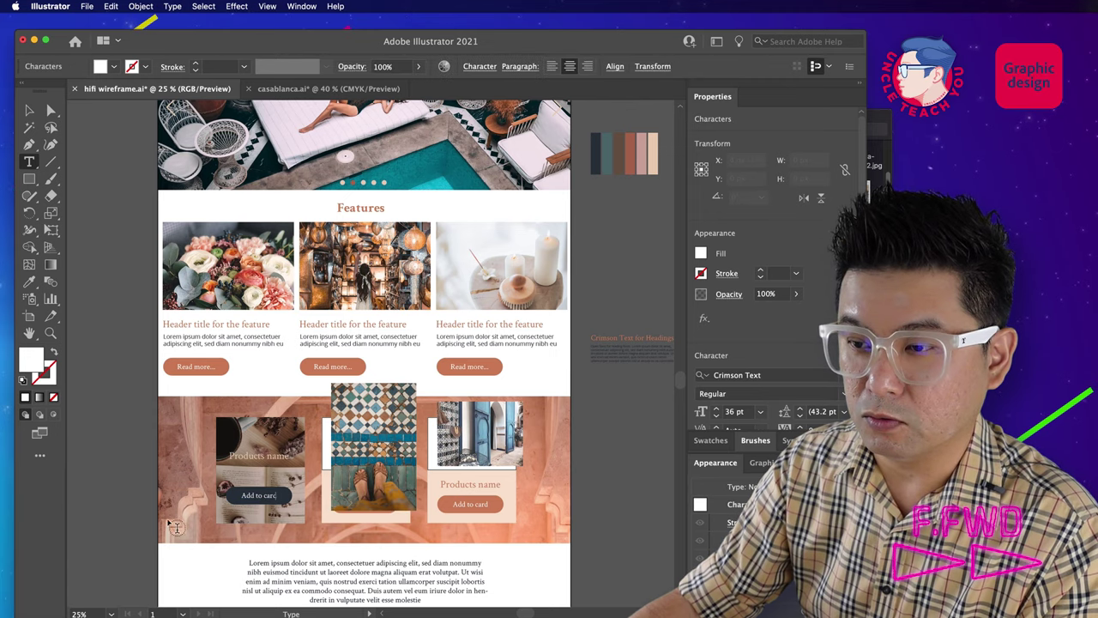
pyautogui.keyDown('super'); pyautogui.click(120, 504); pyautogui.keyUp('super')
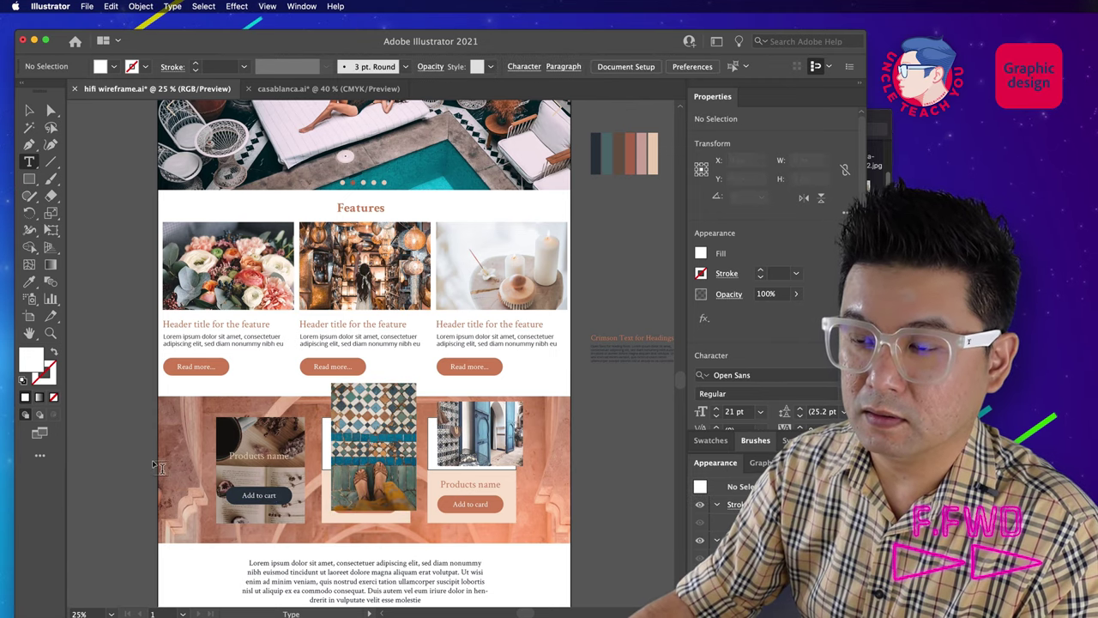
pyautogui.press('v')
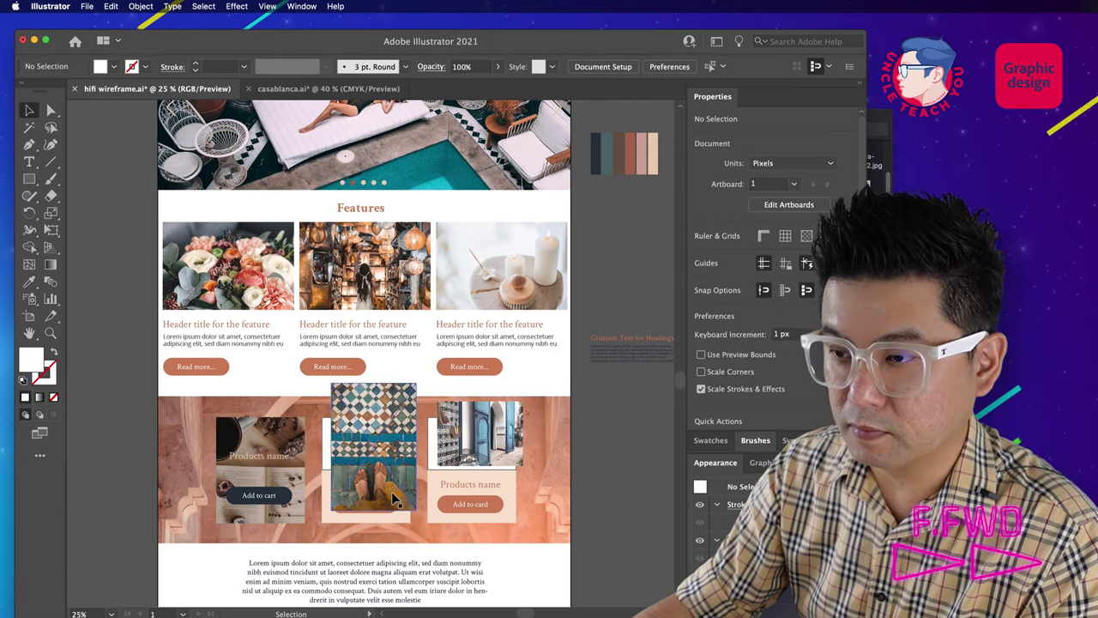
# Step: Move the tiled floor photo and the blue doors photo off the cards to the empty area beside the page
pyautogui.click(375, 474)
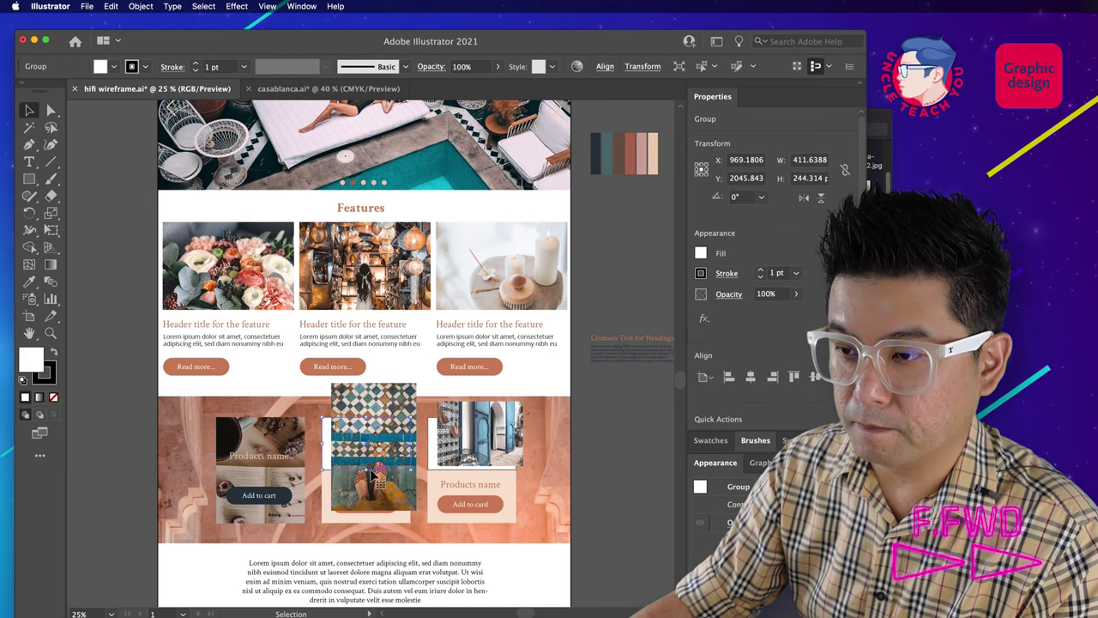
pyautogui.moveTo(404, 426); pyautogui.dragTo(658, 454)
pyautogui.moveTo(501, 427); pyautogui.dragTo(658, 370)
# Step: Delete the old image frames, names, buttons and backgrounds of the second and third product cards
pyautogui.click(494, 441)
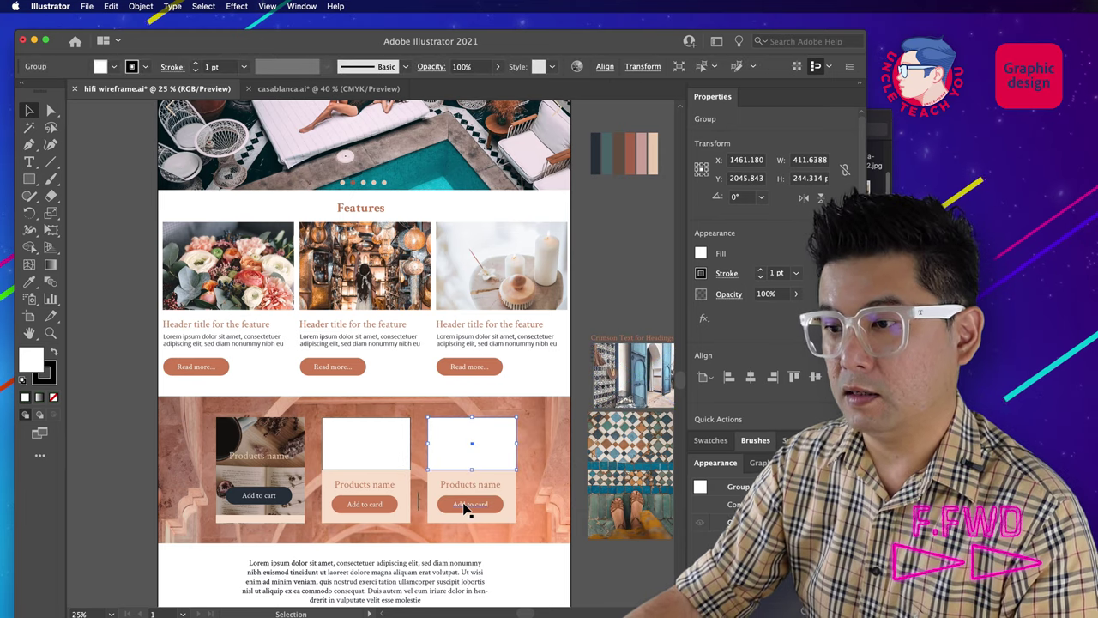
pyautogui.keyDown('shift'); pyautogui.click(464, 508); pyautogui.keyUp('shift')
pyautogui.press('Delete')
pyautogui.click(490, 505)
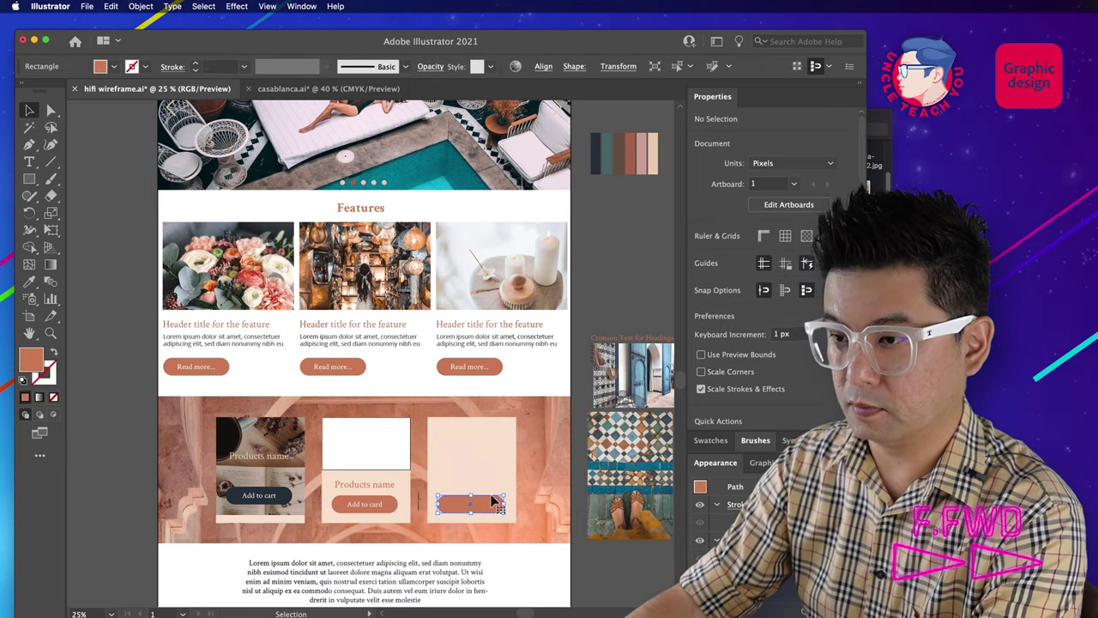
pyautogui.press('Delete')
pyautogui.click(480, 485)
pyautogui.press('Delete')
pyautogui.click(397, 467)
pyautogui.press('Delete')
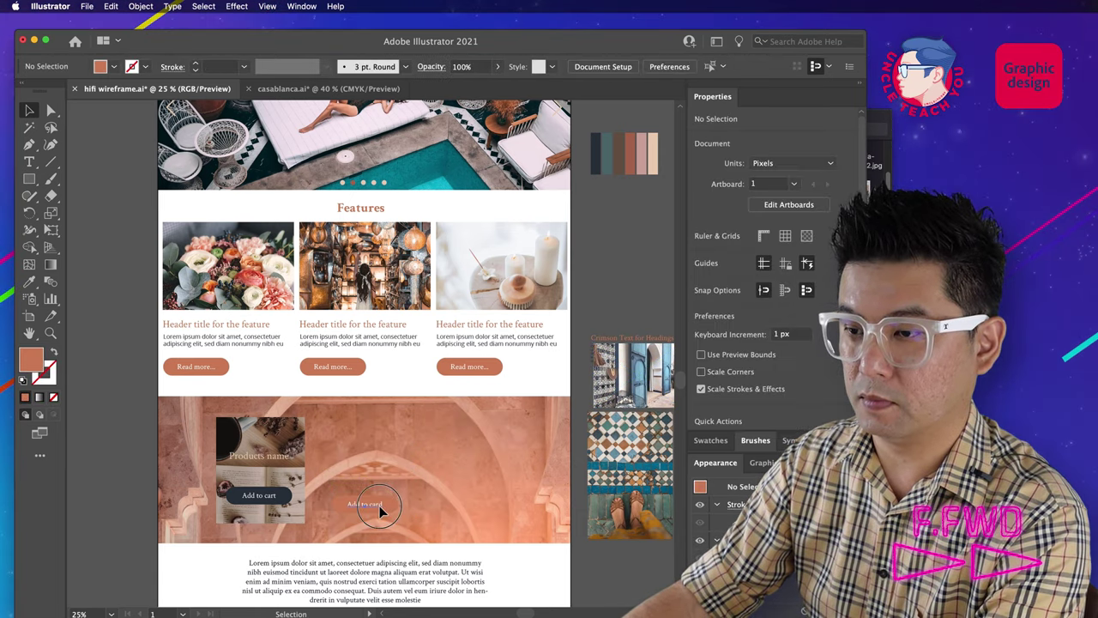
# Step: Duplicate the finished first product card twice at equal spacing to form the second and third cards
pyautogui.moveTo(288, 496); pyautogui.dragTo(393, 483)
pyautogui.hotkey('ctrl', 'd')
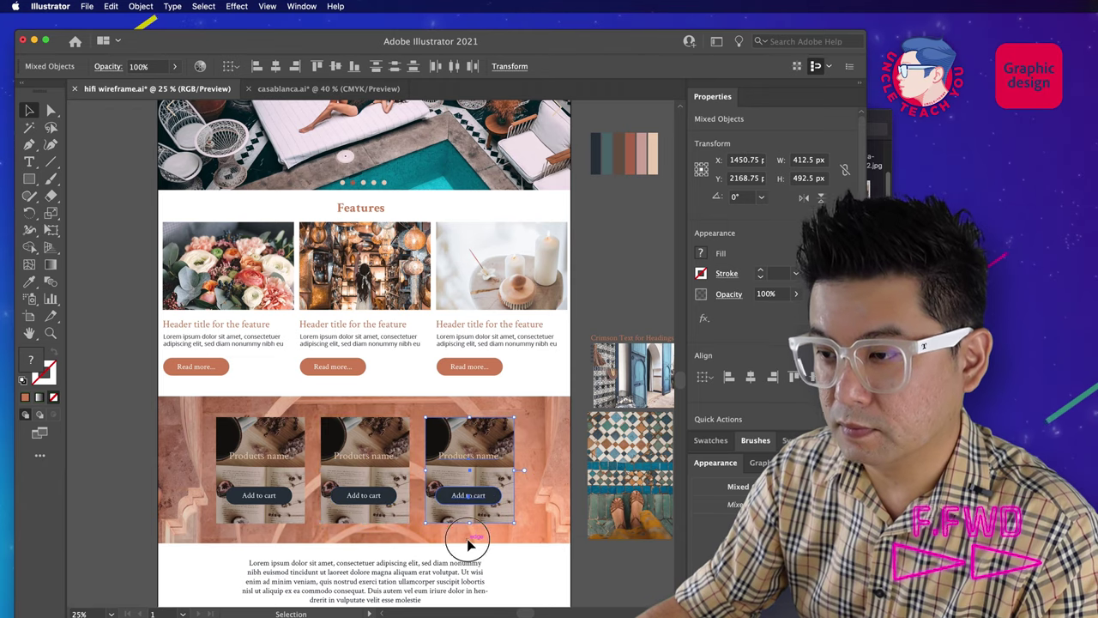
pyautogui.click(466, 535)
# Step: Replace the coffee photo in the second card's clip group with the tiled floor photo, scaled to 412 px wide
pyautogui.click(501, 519)
pyautogui.doubleClick(388, 520)
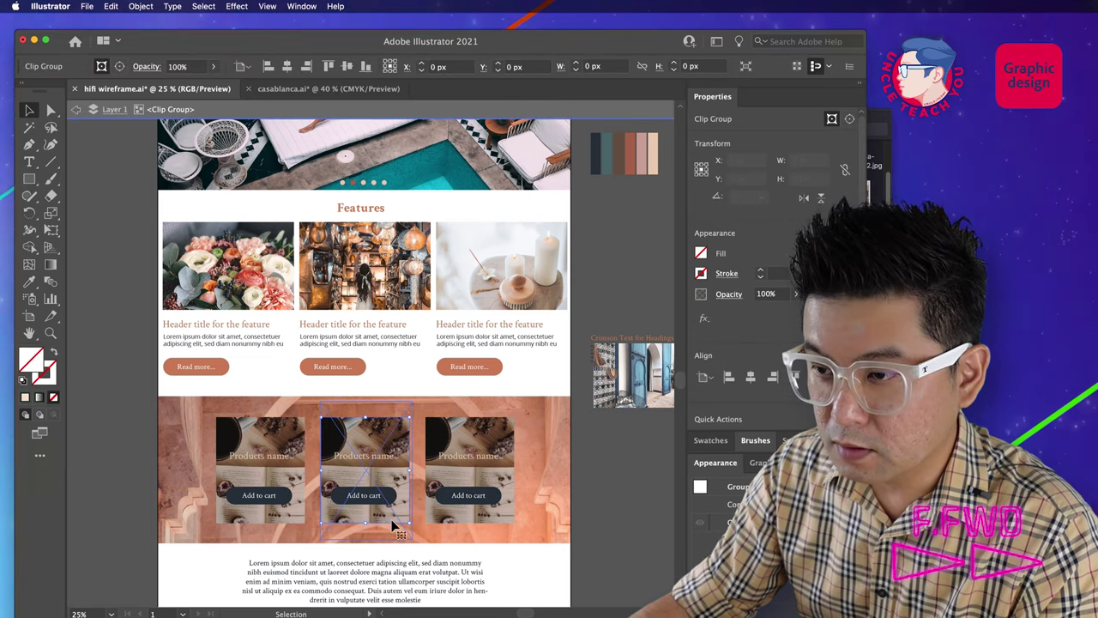
pyautogui.press('Escape')
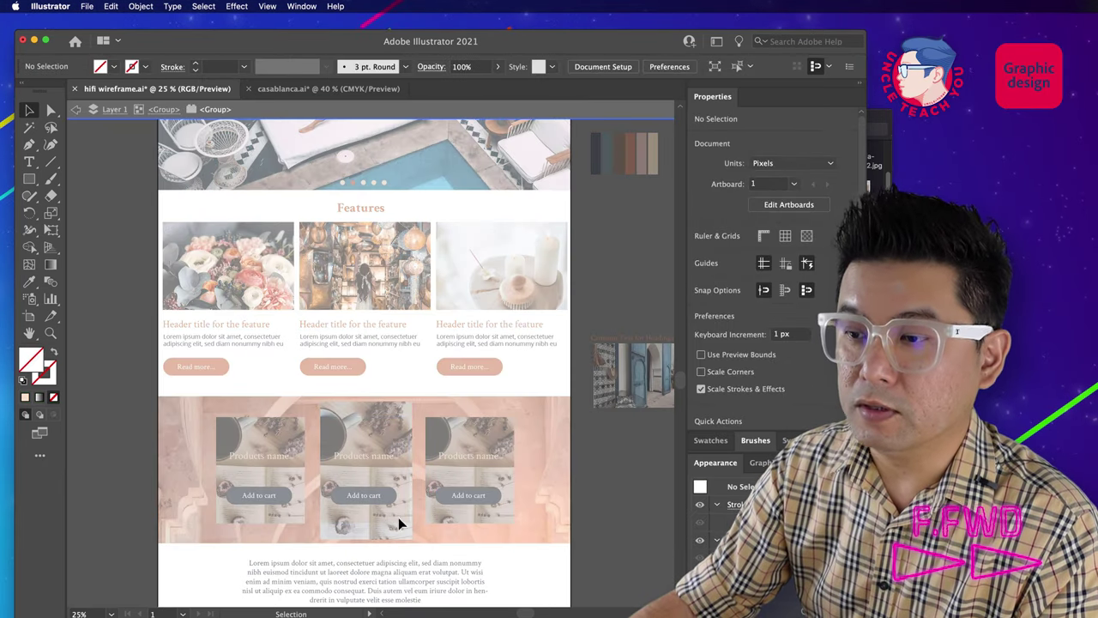
pyautogui.doubleClick(394, 528)
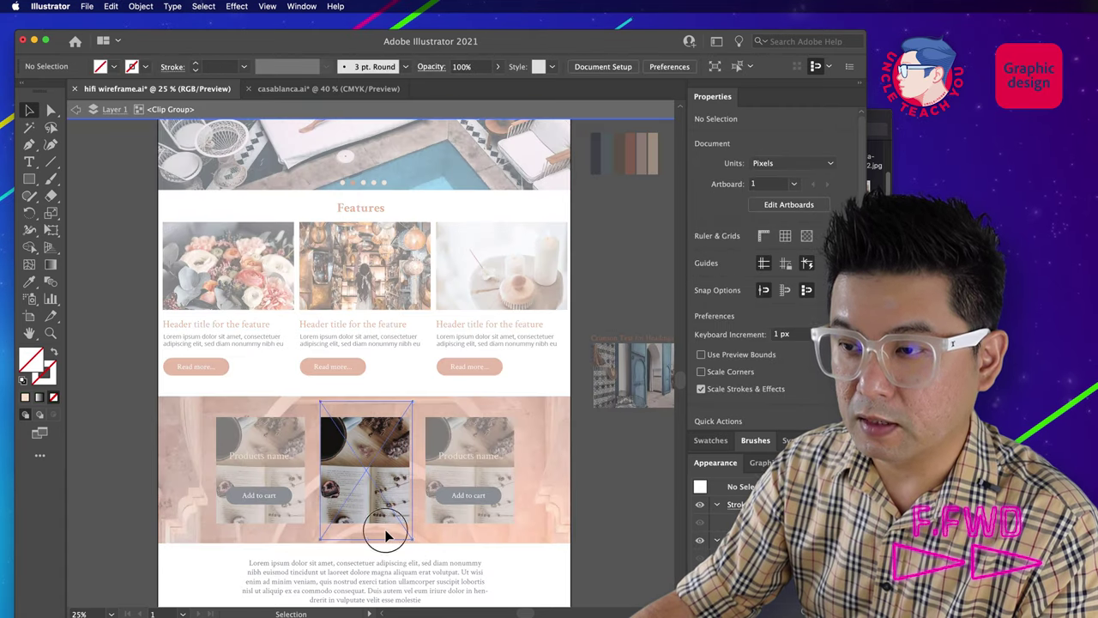
pyautogui.click(412, 533)
pyautogui.press('Delete')
pyautogui.press('super+v')
pyautogui.moveTo(380, 380); pyautogui.dragTo(415, 472)
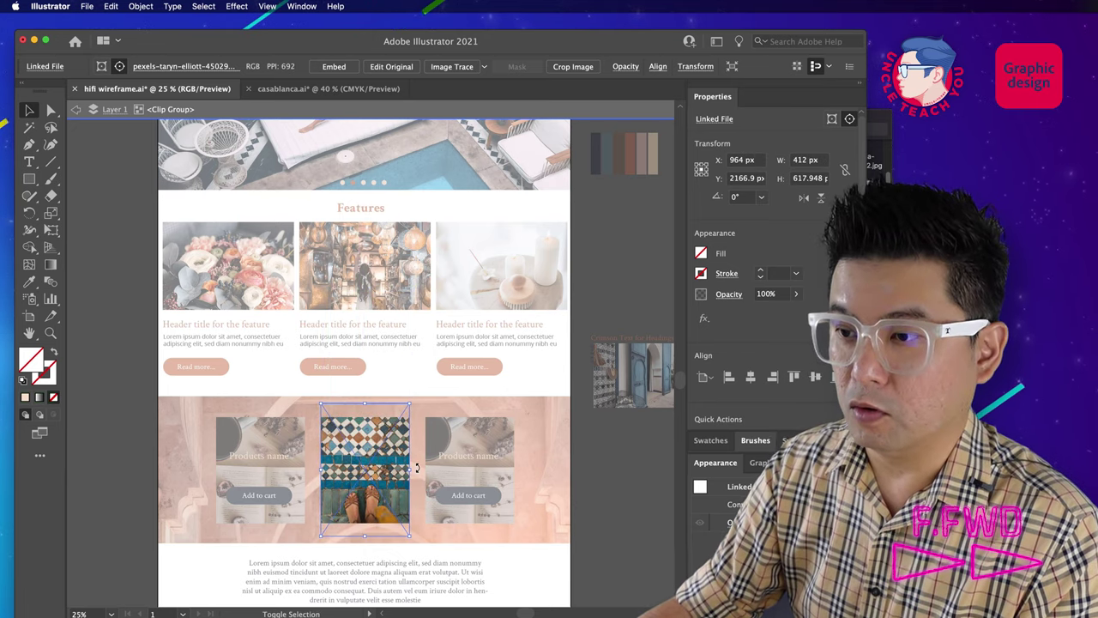
pyautogui.click(424, 409)
pyautogui.doubleClick(445, 421)
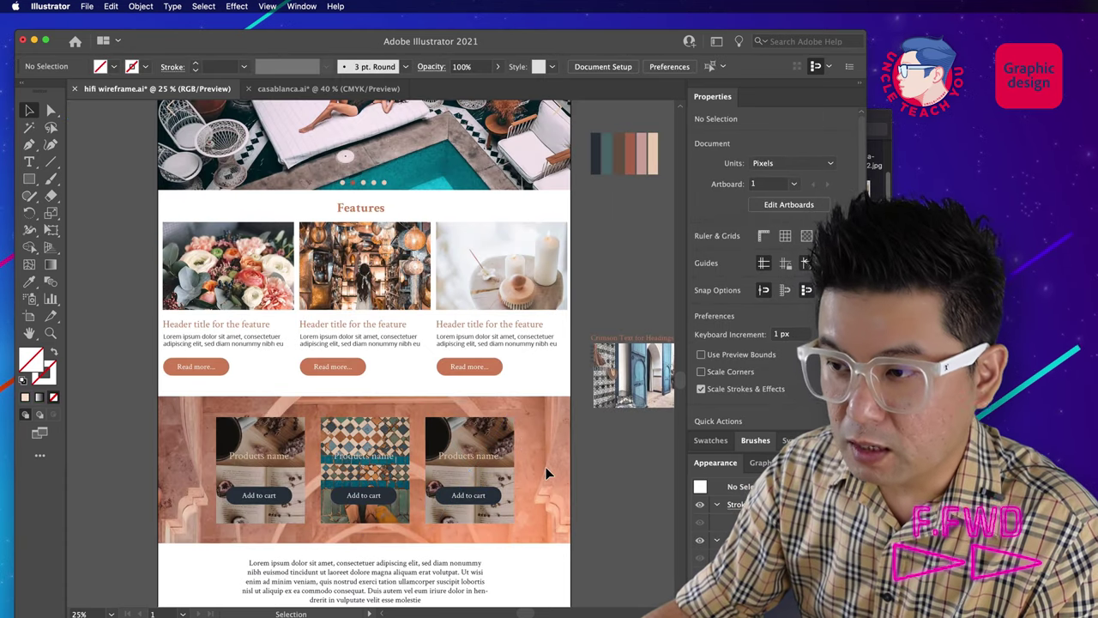
# Step: Replace the coffee photo in the third card's clip group with the blue doors photo from beside the page
pyautogui.doubleClick(493, 485)
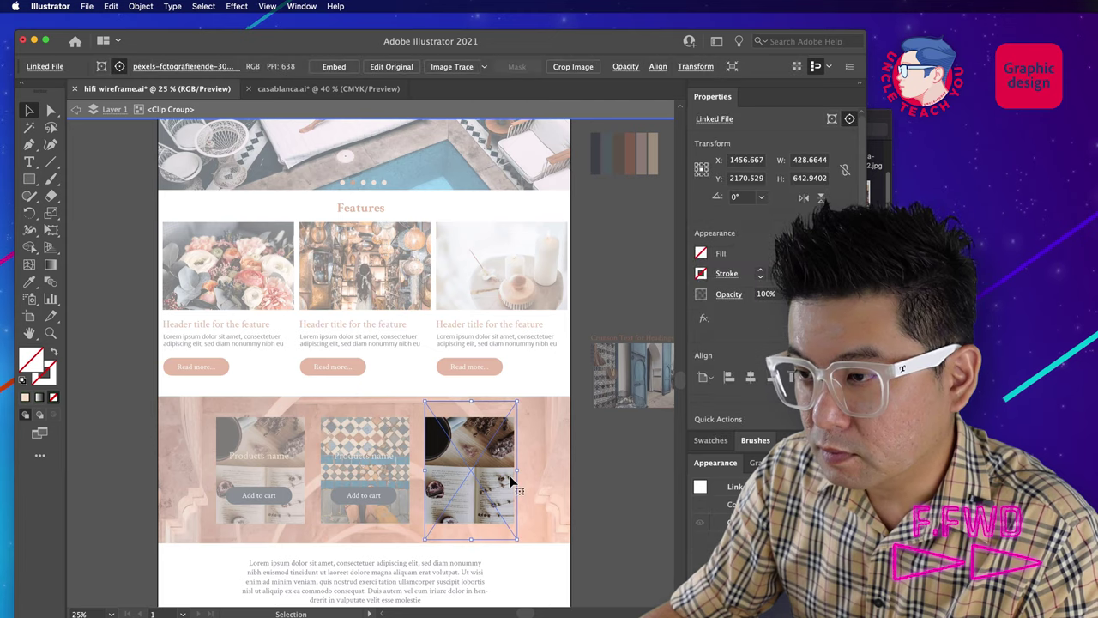
pyautogui.doubleClick(527, 481)
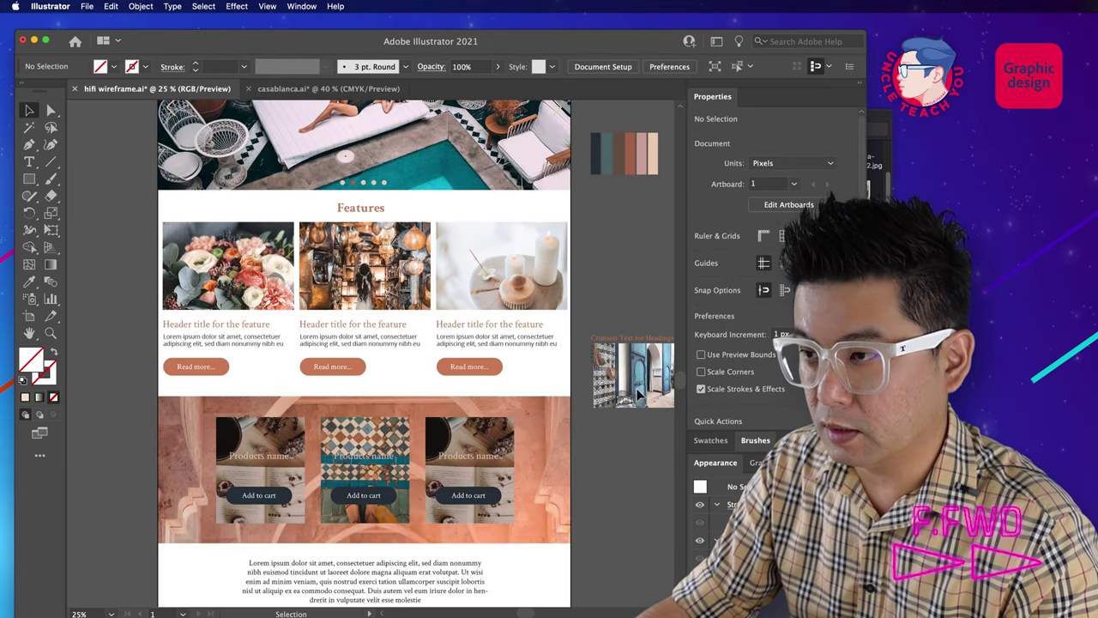
pyautogui.click(633, 375)
pyautogui.press('super+x')
pyautogui.doubleClick(522, 445)
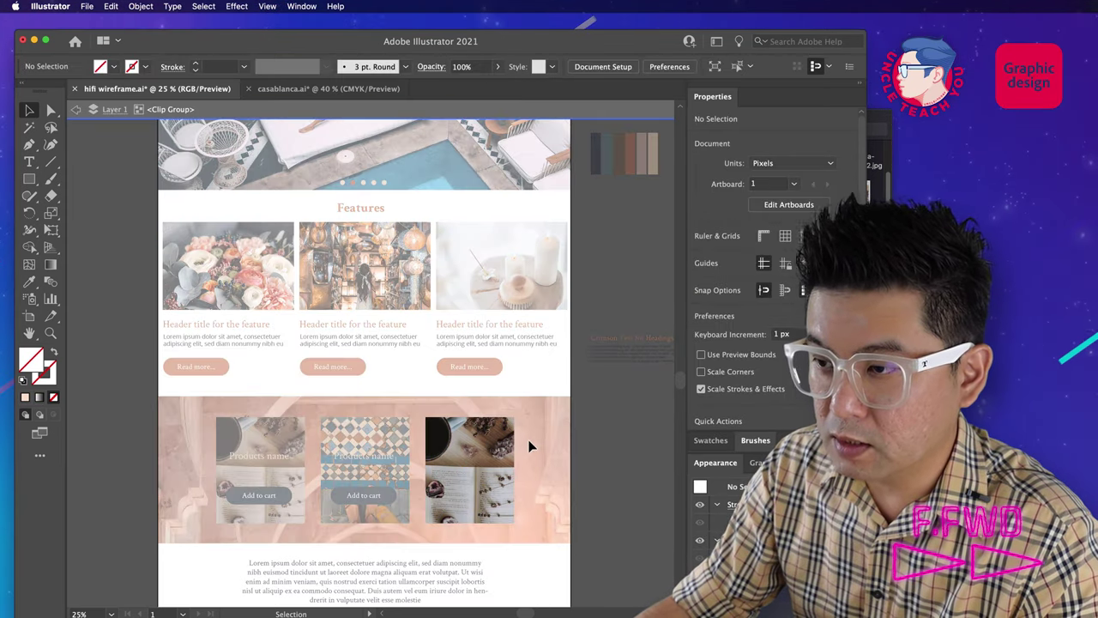
pyautogui.press('Delete')
pyautogui.press('super+v')
# Step: Scale the blue doors photo to about 693 px wide and position it so the doors fill the third card
pyautogui.moveTo(399, 377); pyautogui.dragTo(493, 470)
pyautogui.moveTo(507, 476); pyautogui.dragTo(573, 567)
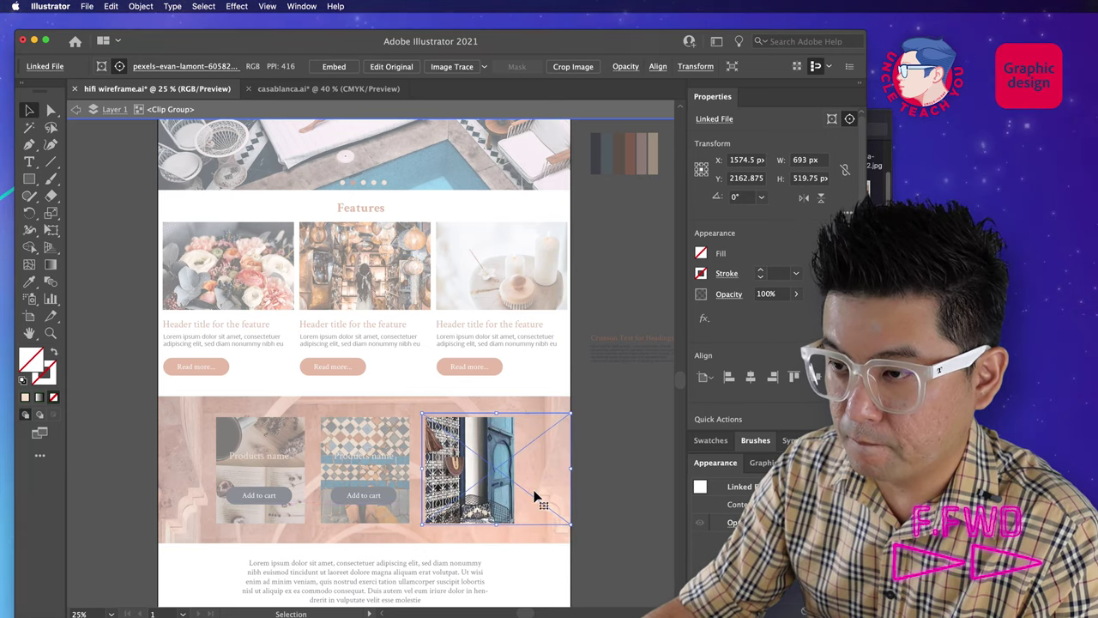
pyautogui.moveTo(537, 498); pyautogui.dragTo(487, 489)
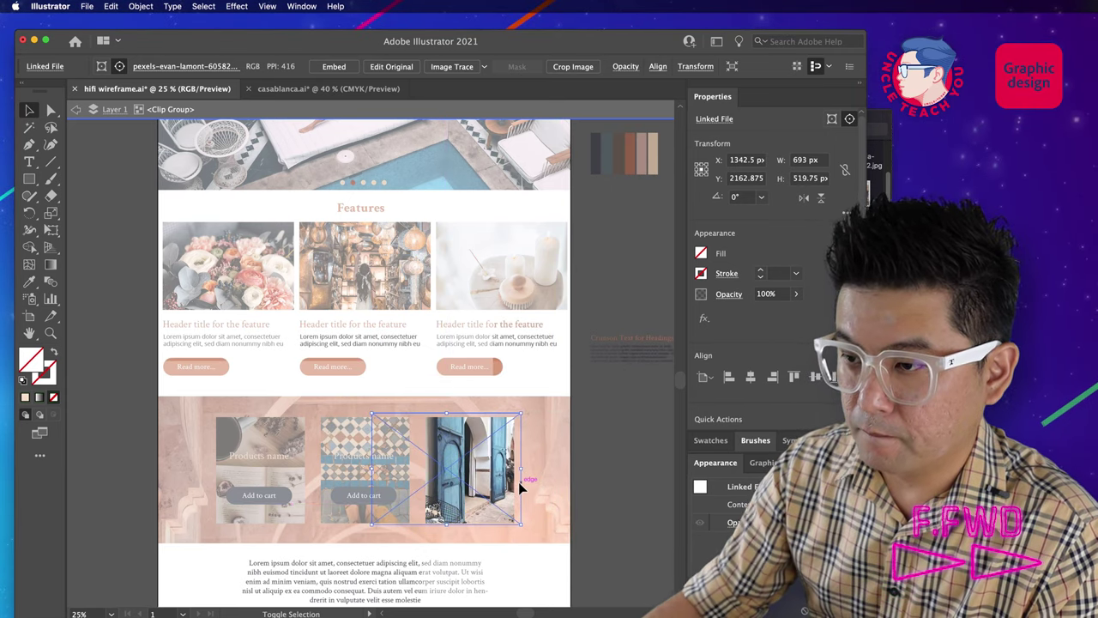
# Step: Move the blue doors photo to about X 1551.5 px so the tiled wall and door fill the third card, and exit its clip group
pyautogui.hotkey('shift', 'Left')
pyautogui.hotkey('shift', 'Left')
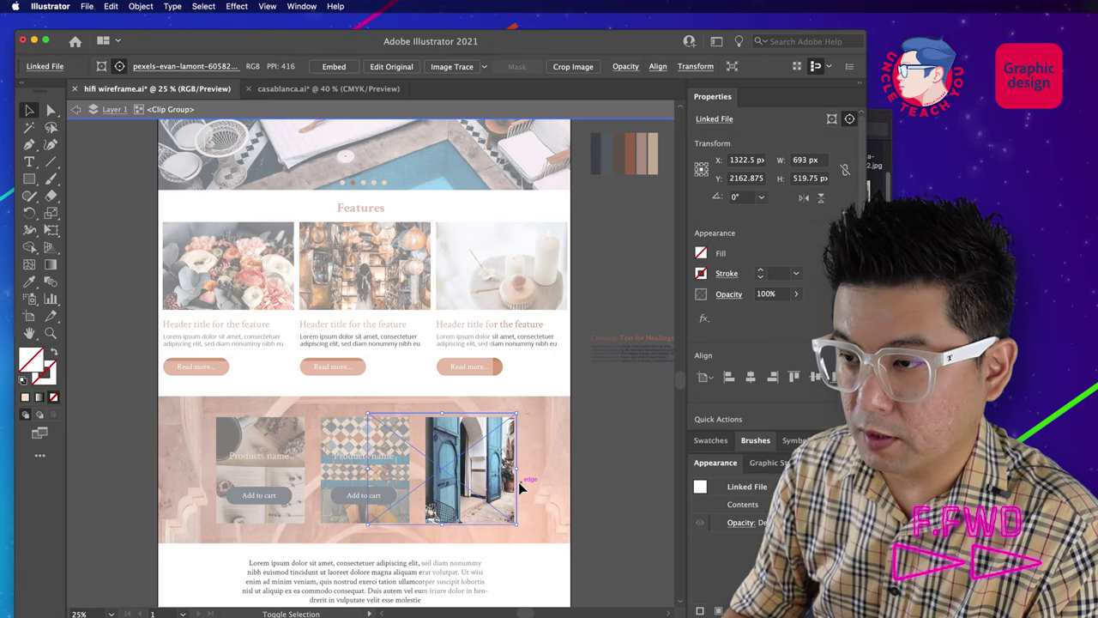
pyautogui.hotkey('shift', 'Right')
pyautogui.hotkey('shift', 'Right')
pyautogui.moveTo(501, 464); pyautogui.dragTo(526, 470)
pyautogui.hotkey('shift', 'Right')
pyautogui.hotkey('shift', 'Right')
pyautogui.hotkey('shift', 'Right')
pyautogui.hotkey('shift', 'Right')
pyautogui.hotkey('shift', 'Right')
pyautogui.hotkey('shift', 'Right')
pyautogui.hotkey('shift', 'Right')
pyautogui.hotkey('shift', 'Right')
pyautogui.hotkey('shift', 'Right')
pyautogui.hotkey('shift', 'Right')
pyautogui.hotkey('shift', 'Right')
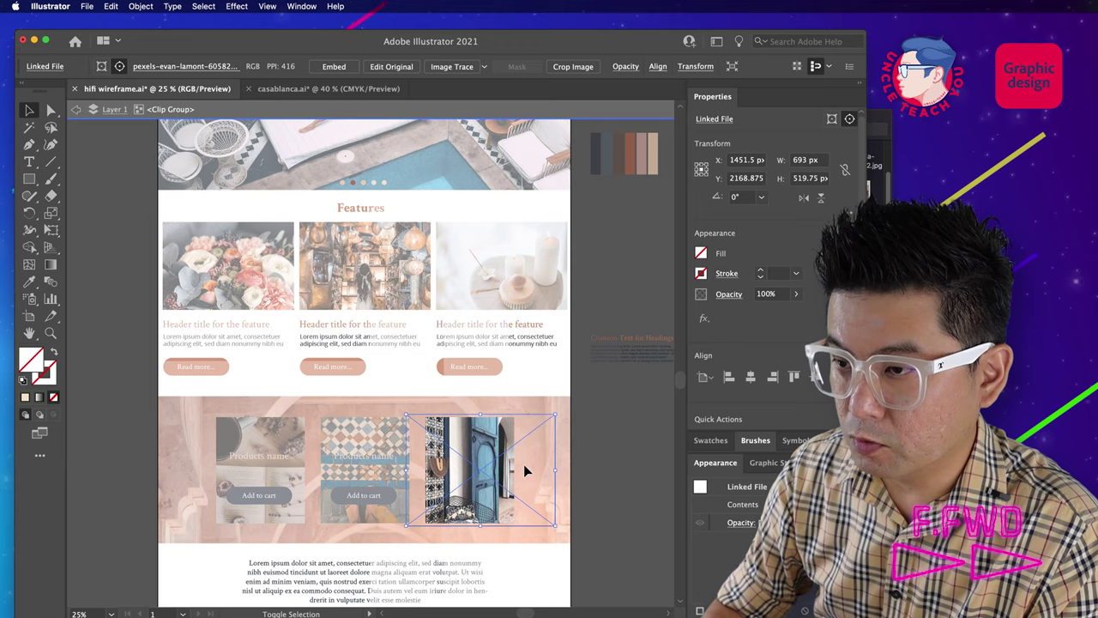
pyautogui.hotkey('shift', 'Left')
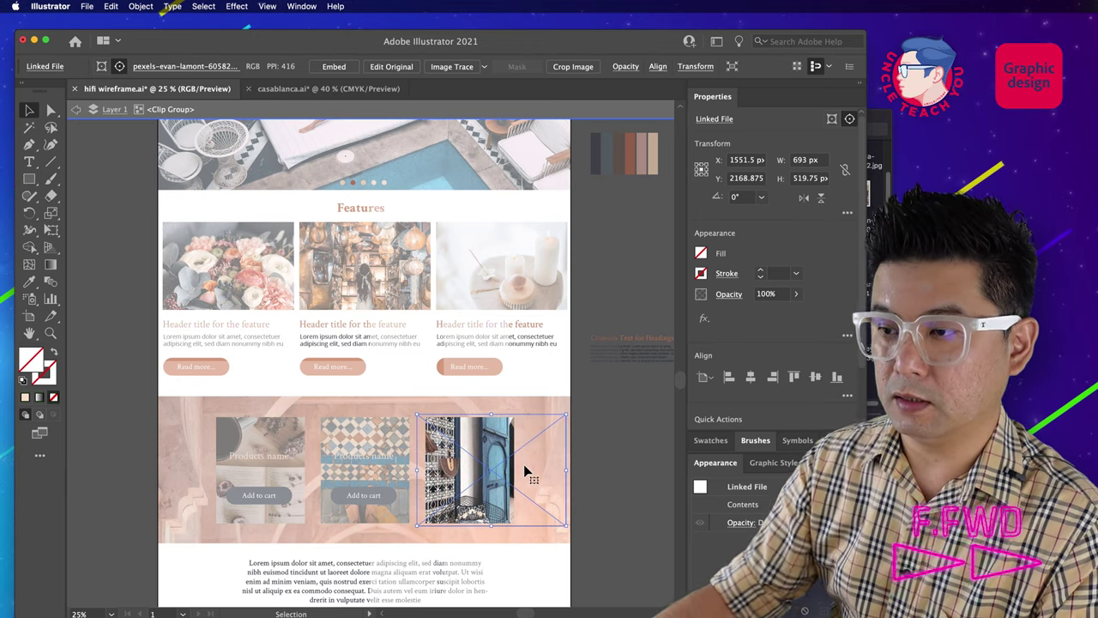
pyautogui.click(490, 408)
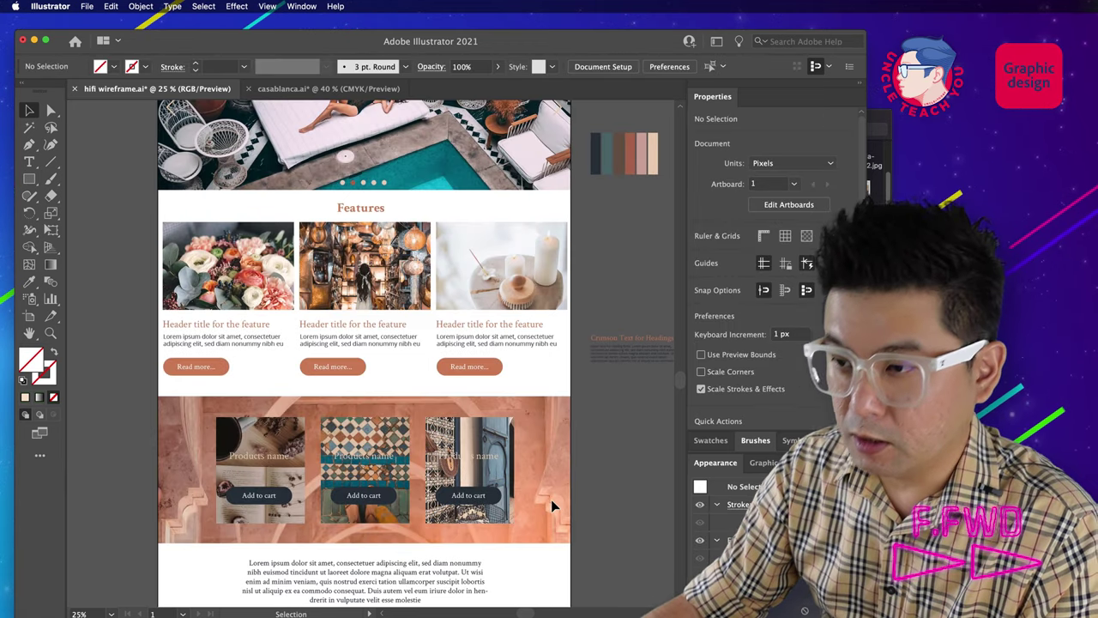
# Step: Select the three product cards' rectangles behind the names and buttons and fill them with the gradient sampled from the hero banner
pyautogui.click(468, 459)
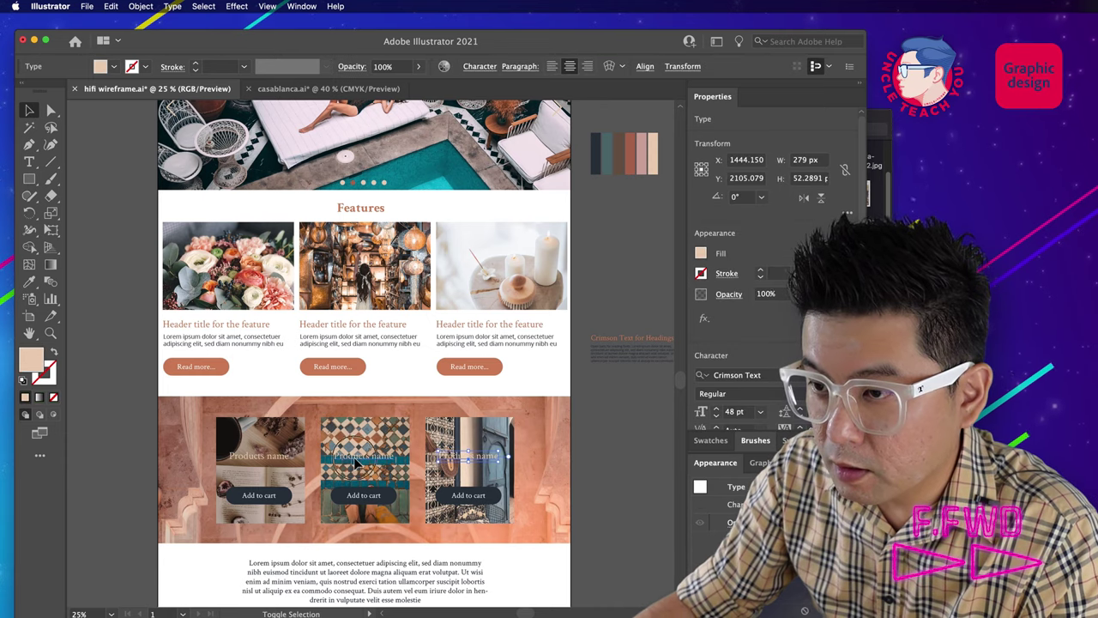
pyautogui.click(293, 481)
pyautogui.click(592, 524)
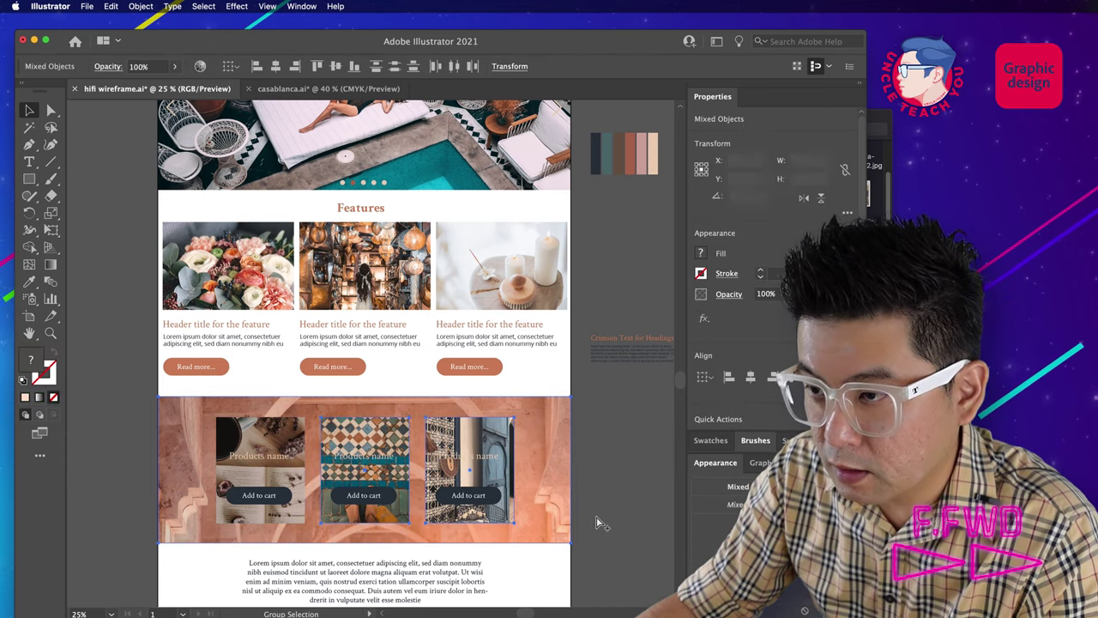
pyautogui.click(485, 451)
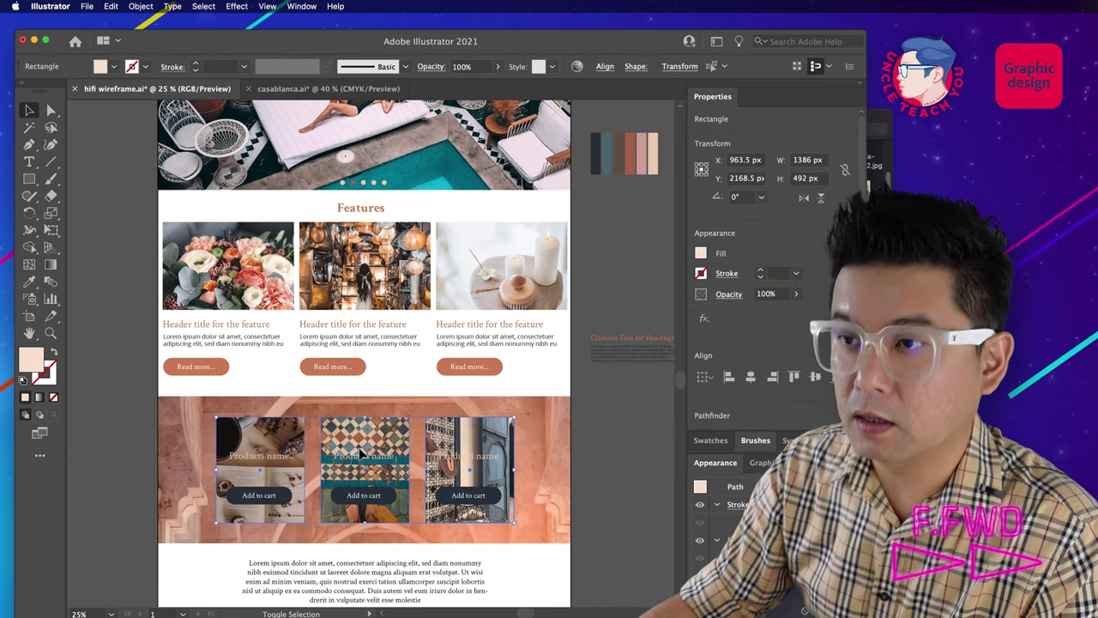
pyautogui.moveTo(427, 285); pyautogui.dragTo(439, 414)
pyautogui.press('i')
pyautogui.click(365, 145)
pyautogui.moveTo(529, 475); pyautogui.dragTo(528, 335)
# Step: Redirect the gradient on the three card overlays vertically, dark at the top edge and fading to transparent at the bottom edge
pyautogui.press('g')
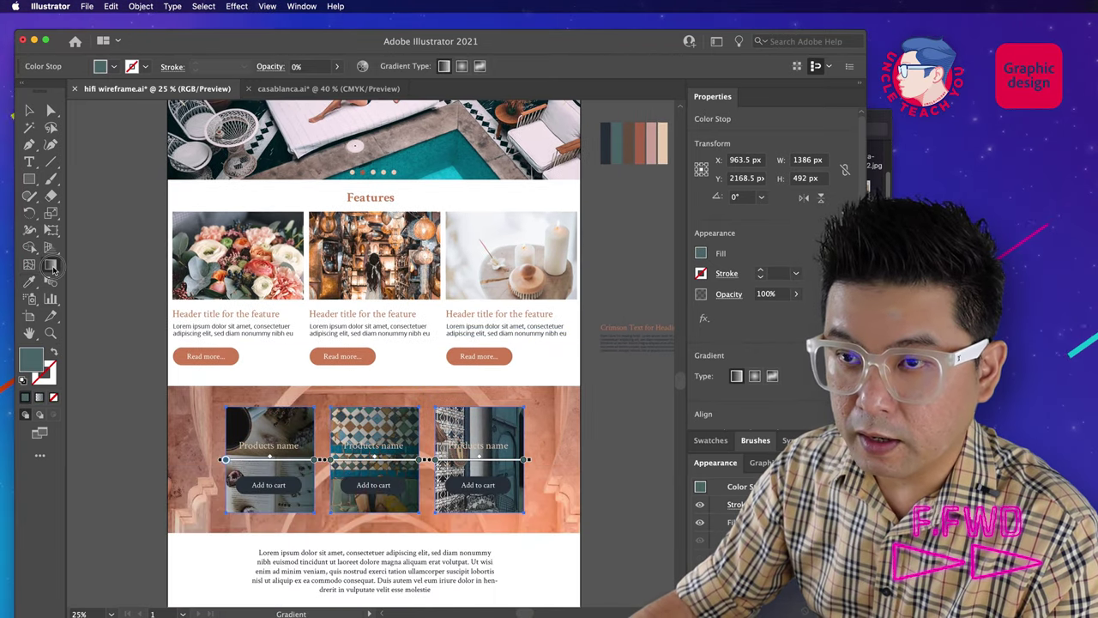
pyautogui.moveTo(372, 408); pyautogui.dragTo(374, 460)
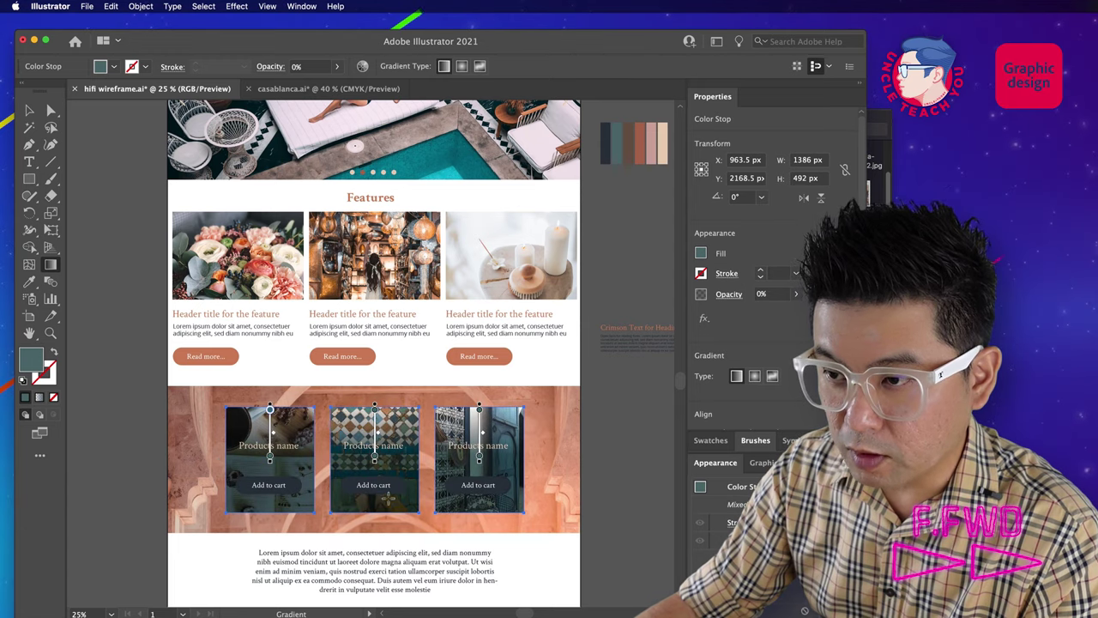
pyautogui.moveTo(380, 516); pyautogui.dragTo(379, 414)
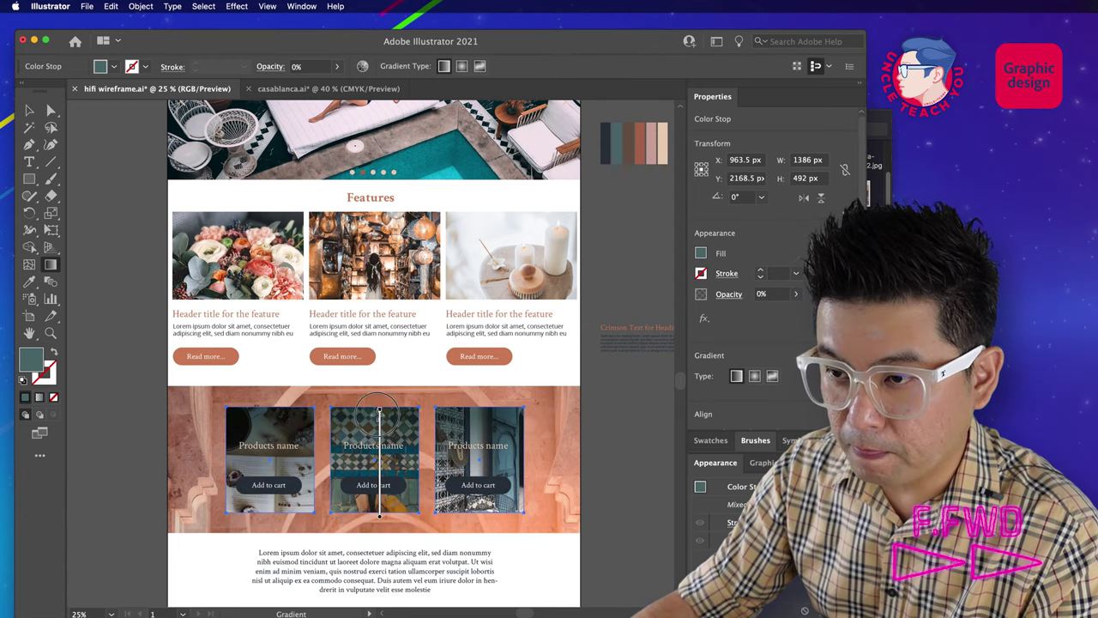
pyautogui.press('v')
pyautogui.click(632, 455)
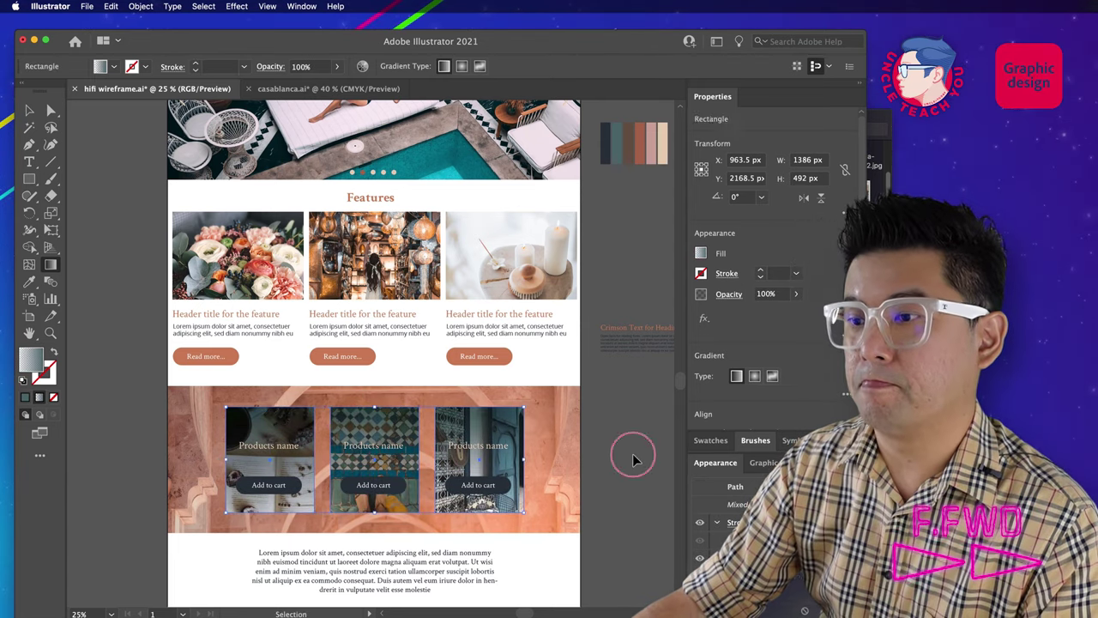
# Step: Lock the gradient overlays on the product cards so the photos beneath can be selected
pyautogui.click(478, 445)
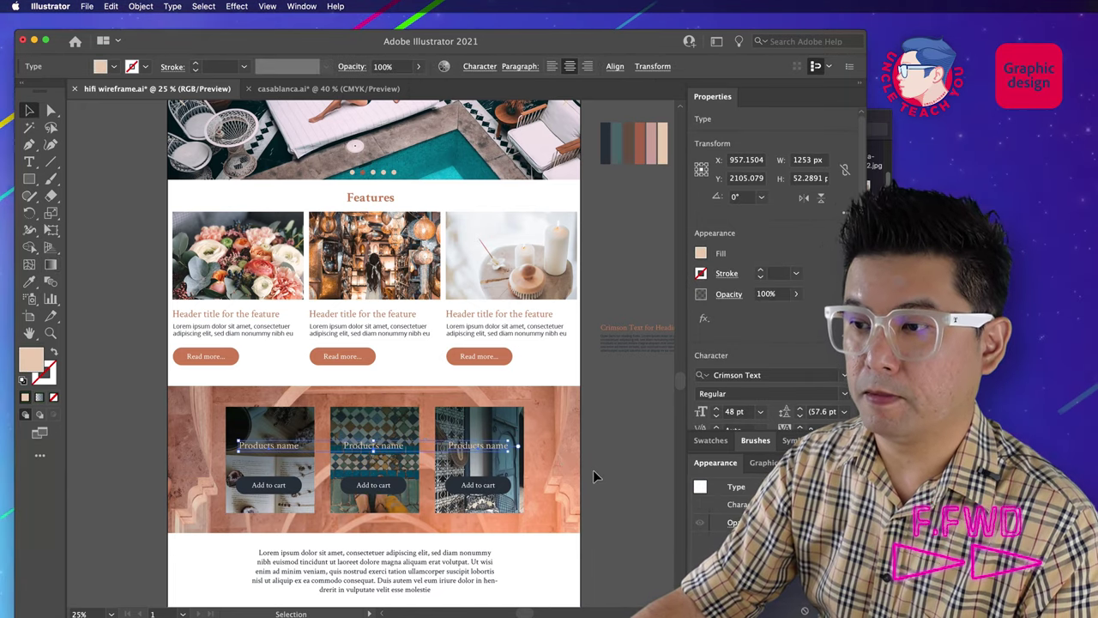
pyautogui.click(593, 470)
pyautogui.hscroll(3, 549, 467)
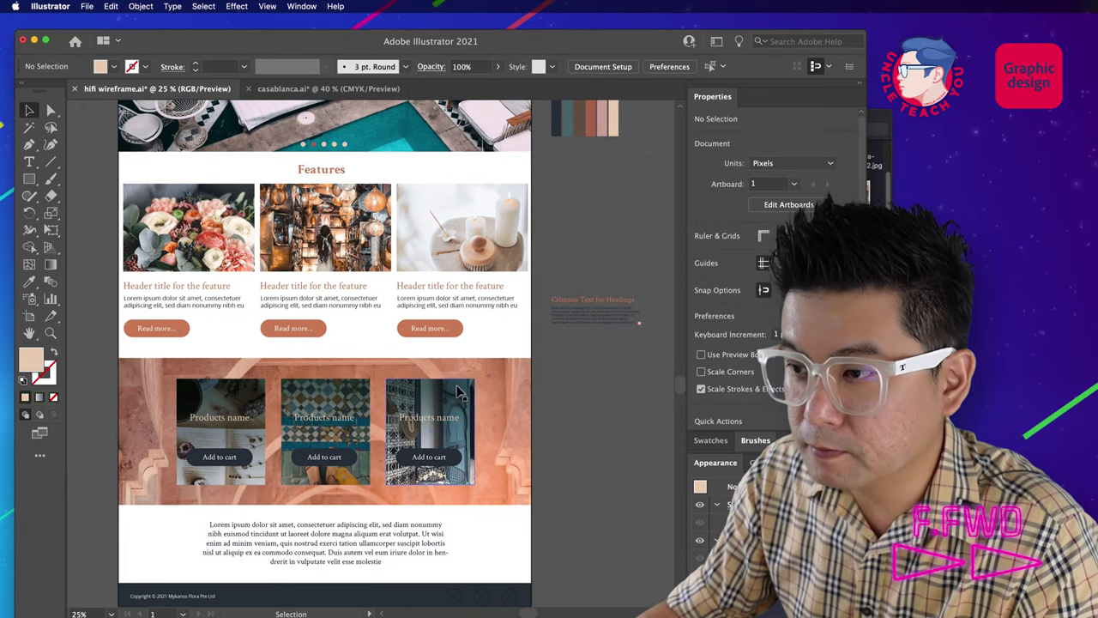
pyautogui.click(459, 392)
pyautogui.click(238, 6)
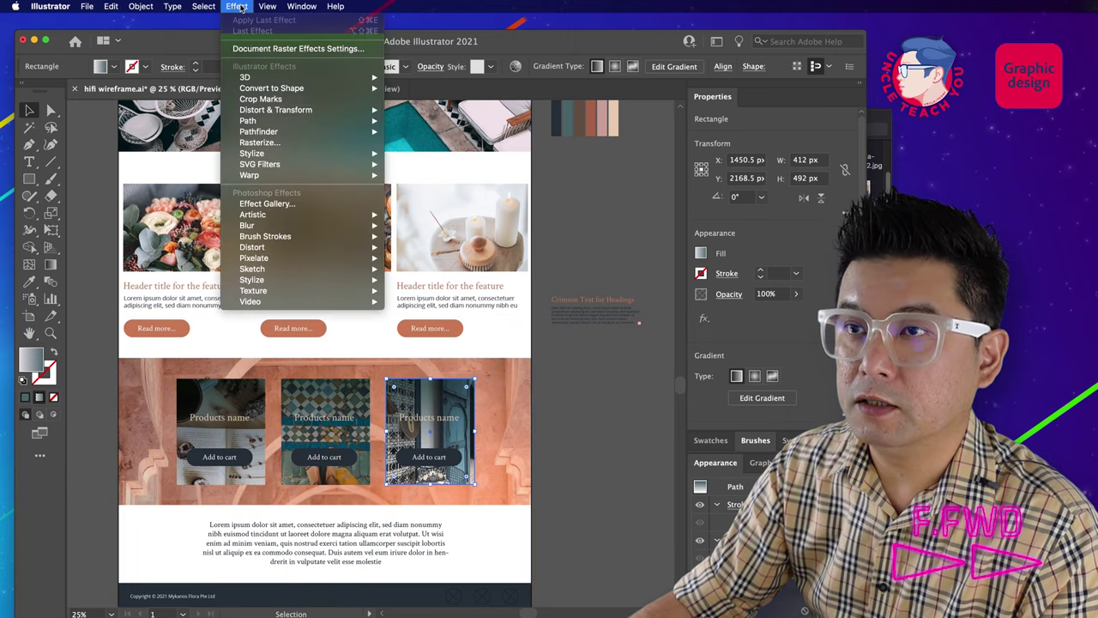
pyautogui.click(617, 412)
pyautogui.click(445, 393)
pyautogui.press('super+2')
# Step: Select the photo clip groups of all three product cards and start a Drop Shadow effect on them
pyautogui.click(399, 404)
pyautogui.keyDown('shift'); pyautogui.click(343, 403); pyautogui.keyUp('shift')
pyautogui.keyDown('shift'); pyautogui.click(249, 403); pyautogui.keyUp('shift')
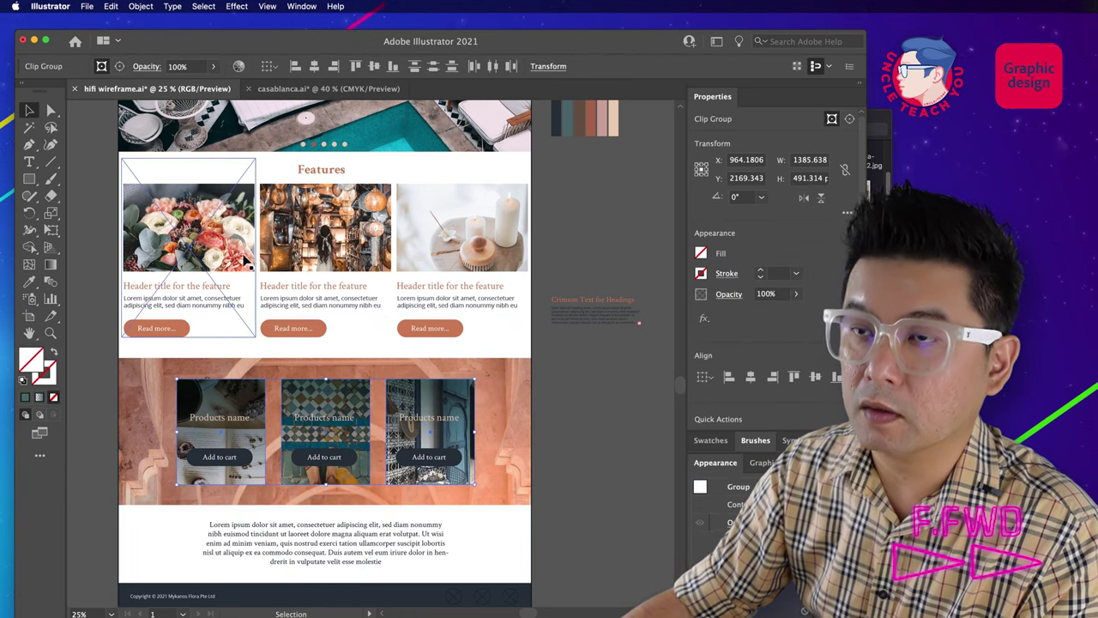
pyautogui.click(234, 6)
pyautogui.moveTo(267, 154)
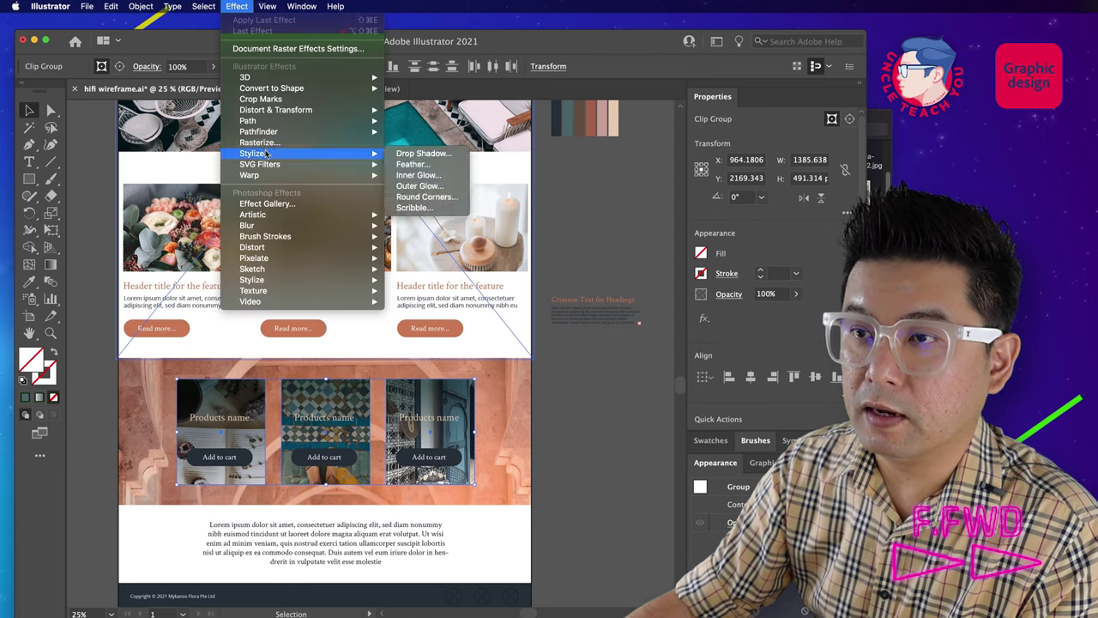
pyautogui.click(424, 154)
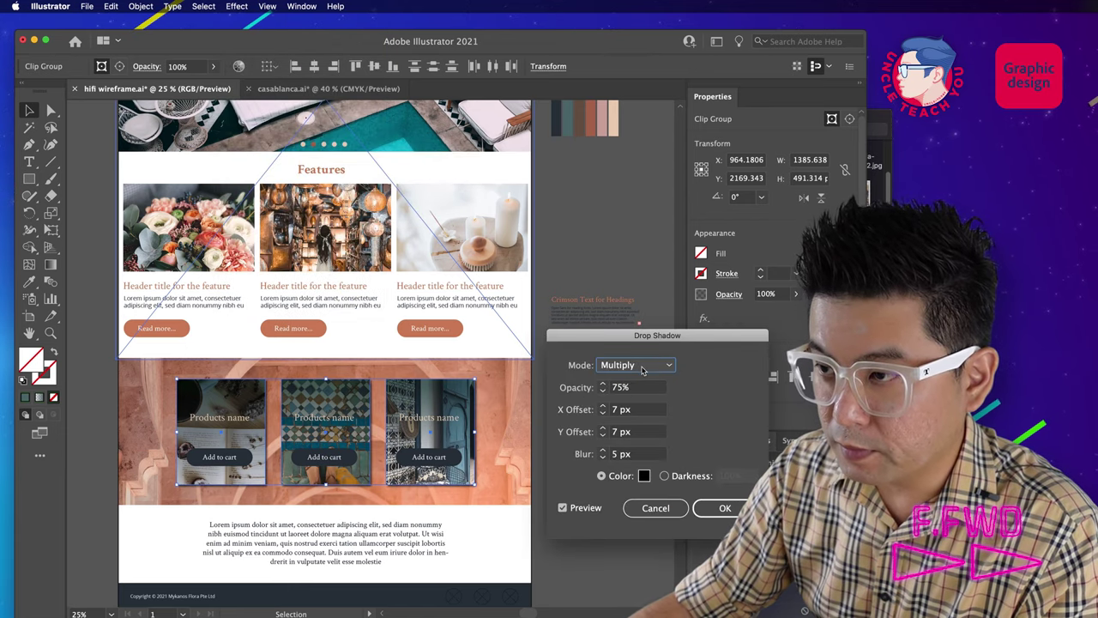
# Step: Set the cards' drop shadow to 30% opacity, 0 px X offset, 15 px Y offset and 25 px blur
pyautogui.click(635, 388)
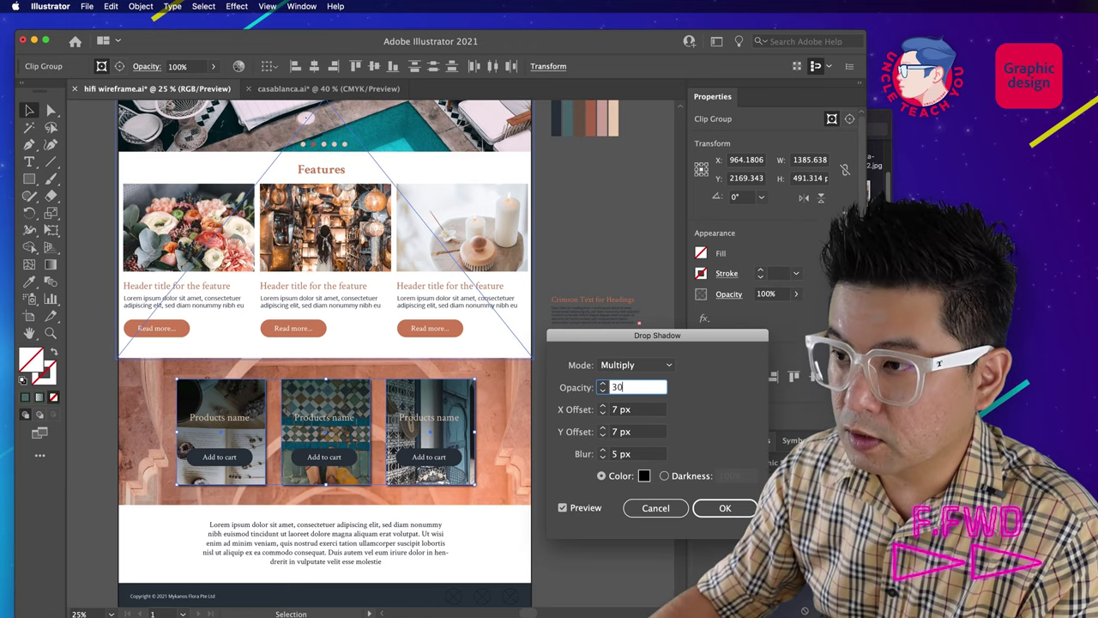
pyautogui.press('Tab')
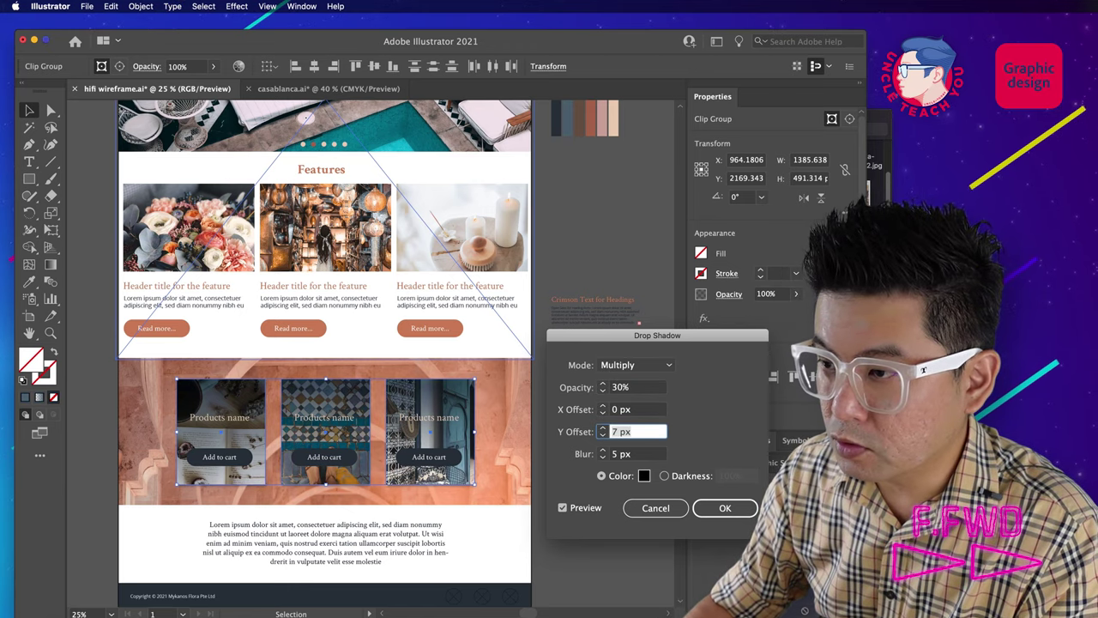
pyautogui.write('15')
pyautogui.press('Tab')
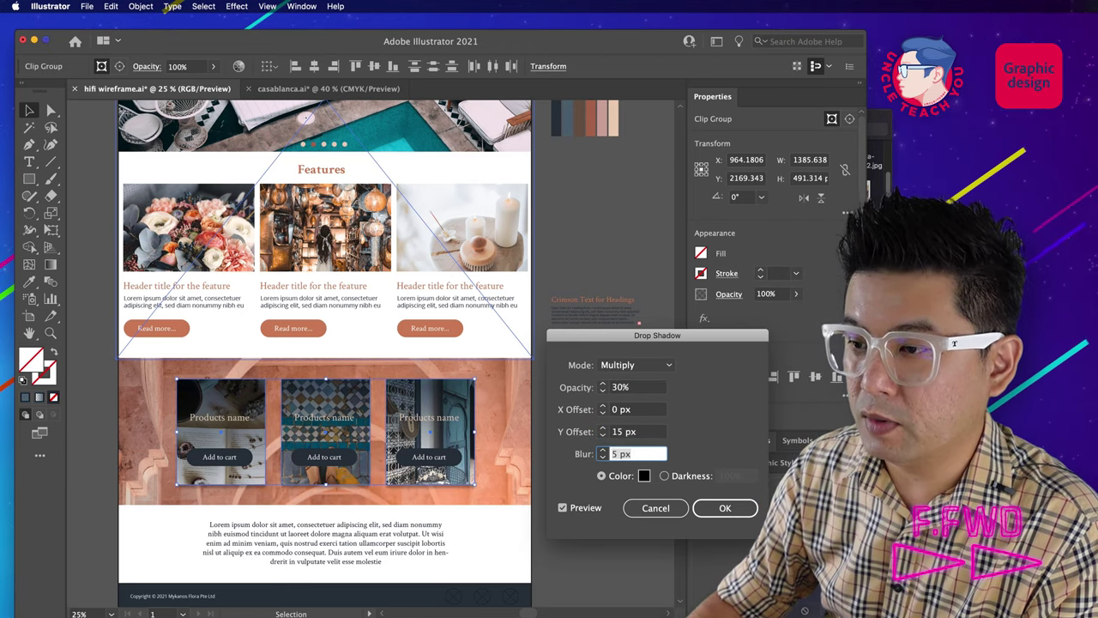
pyautogui.write('30')
pyautogui.press('Tab')
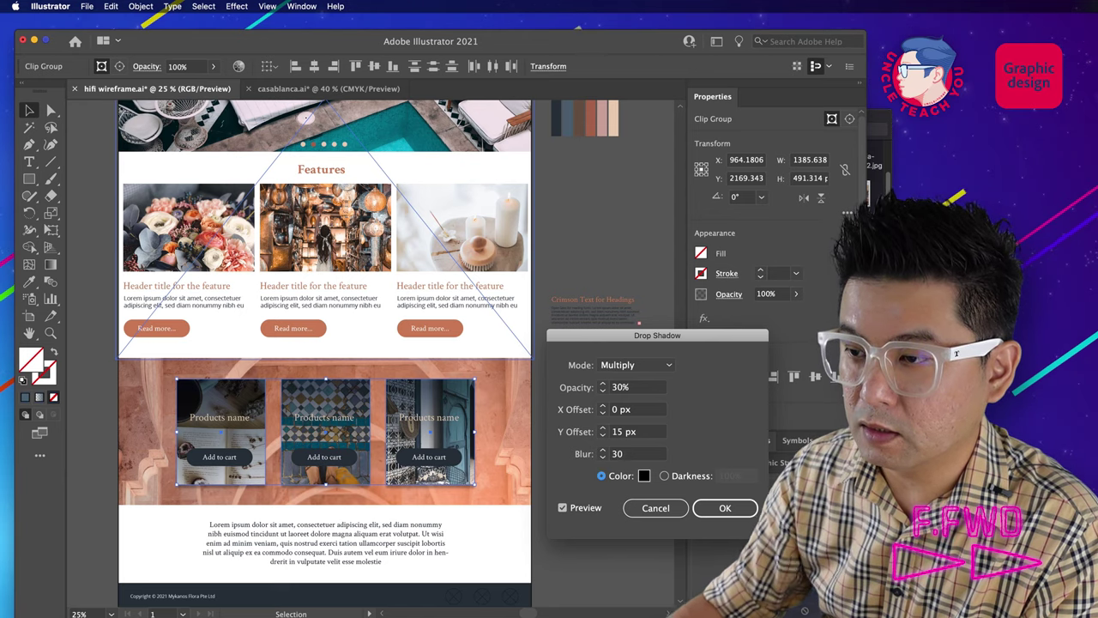
pyautogui.moveTo(633, 453); pyautogui.dragTo(578, 452)
pyautogui.write('25')
pyautogui.press('Tab')
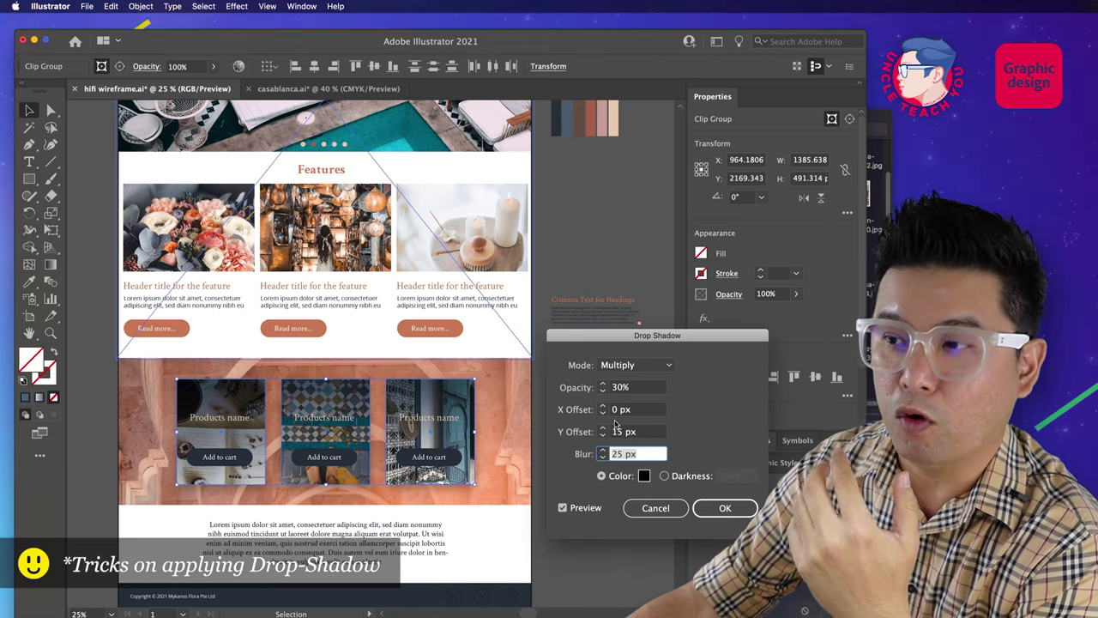
# Step: Try the cards' shadow at 90% opacity for comparison and return it to 30%
pyautogui.click(619, 388)
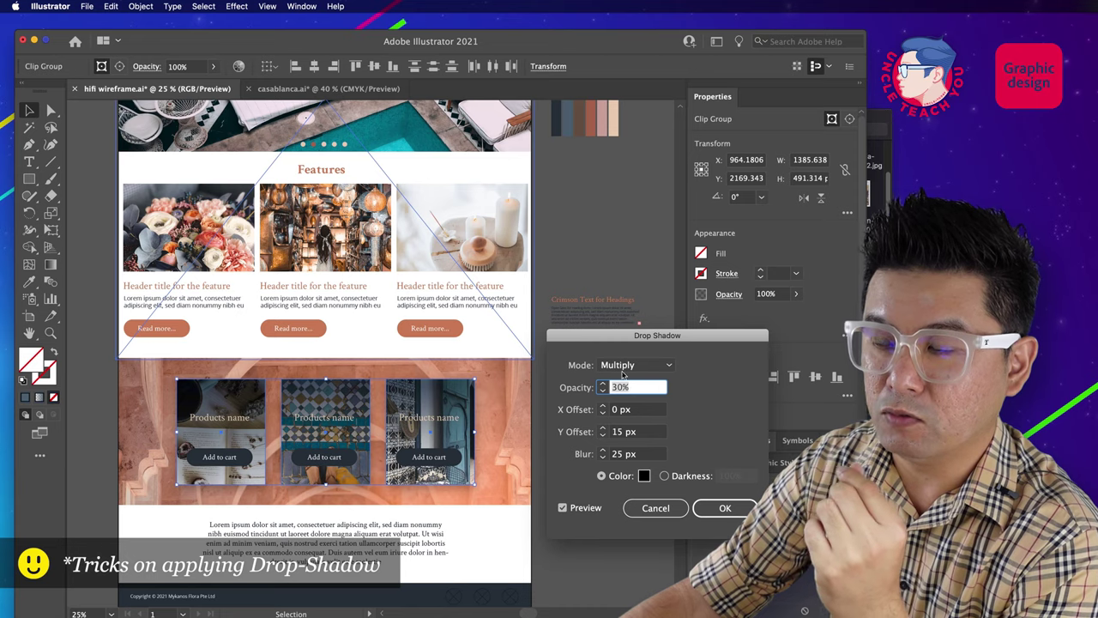
pyautogui.moveTo(612, 341); pyautogui.dragTo(609, 275)
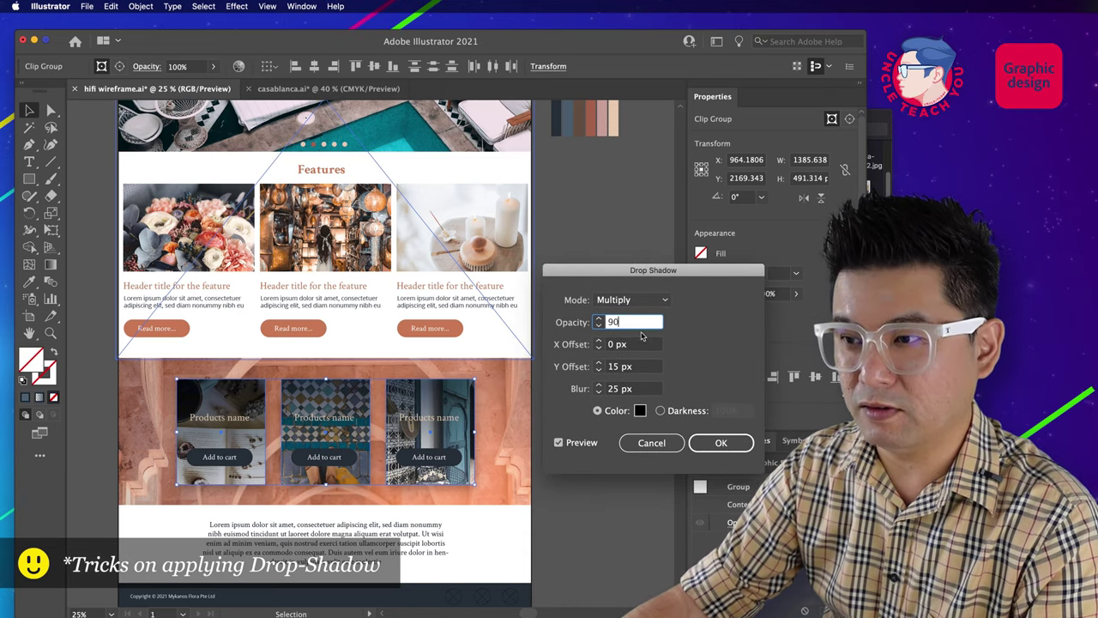
pyautogui.click(652, 343)
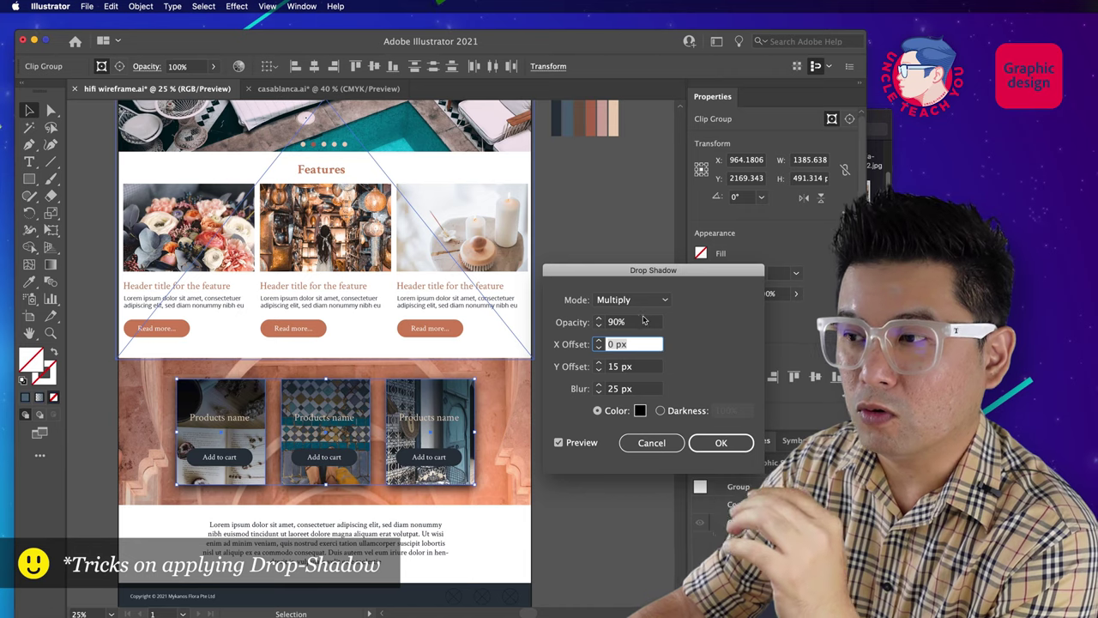
pyautogui.click(604, 324)
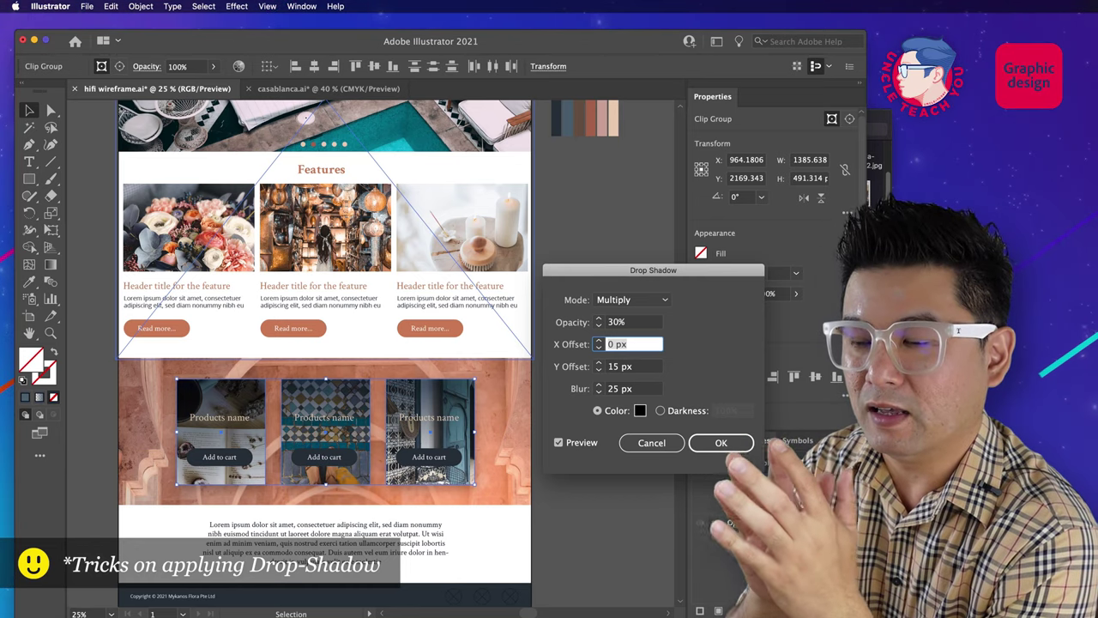
# Step: Lower the cards' shadow opacity to 20% and apply the drop shadow
pyautogui.click(601, 322)
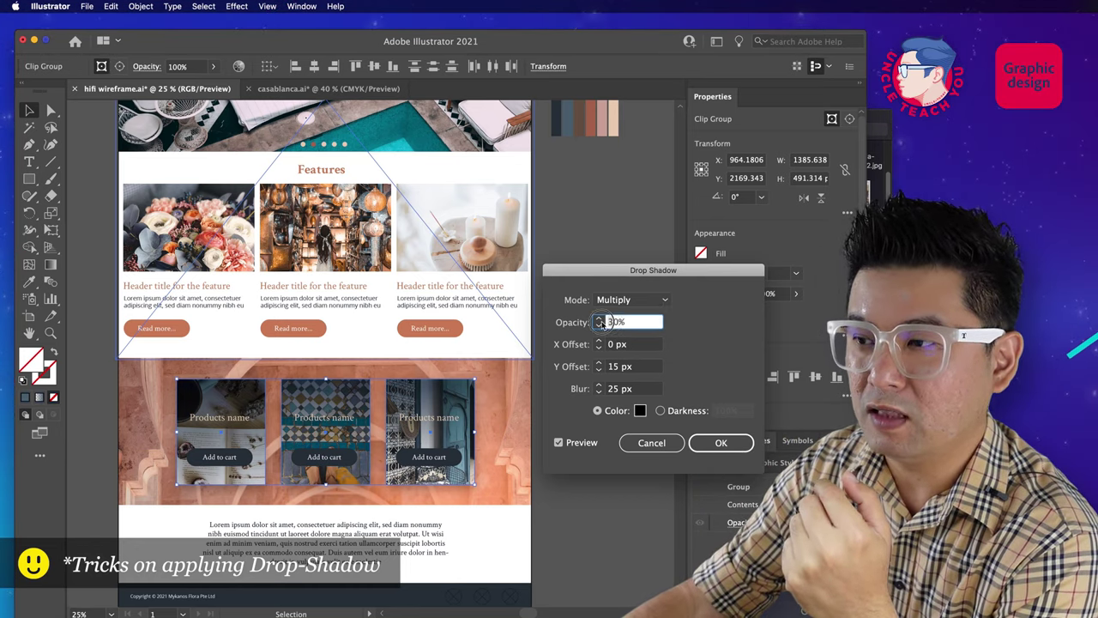
pyautogui.click(599, 325)
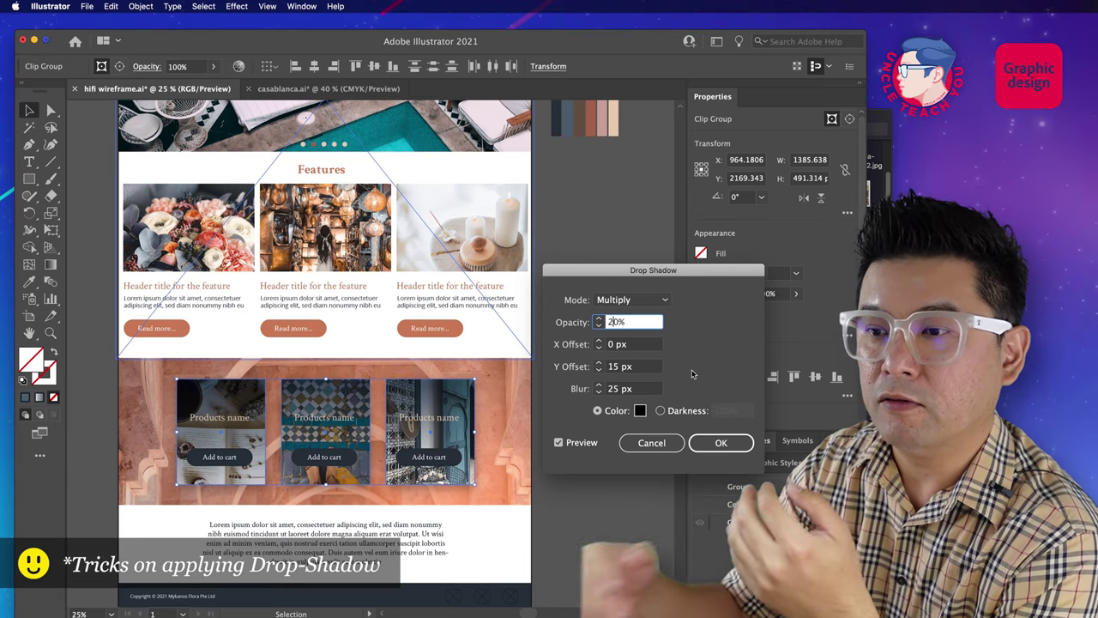
pyautogui.click(721, 443)
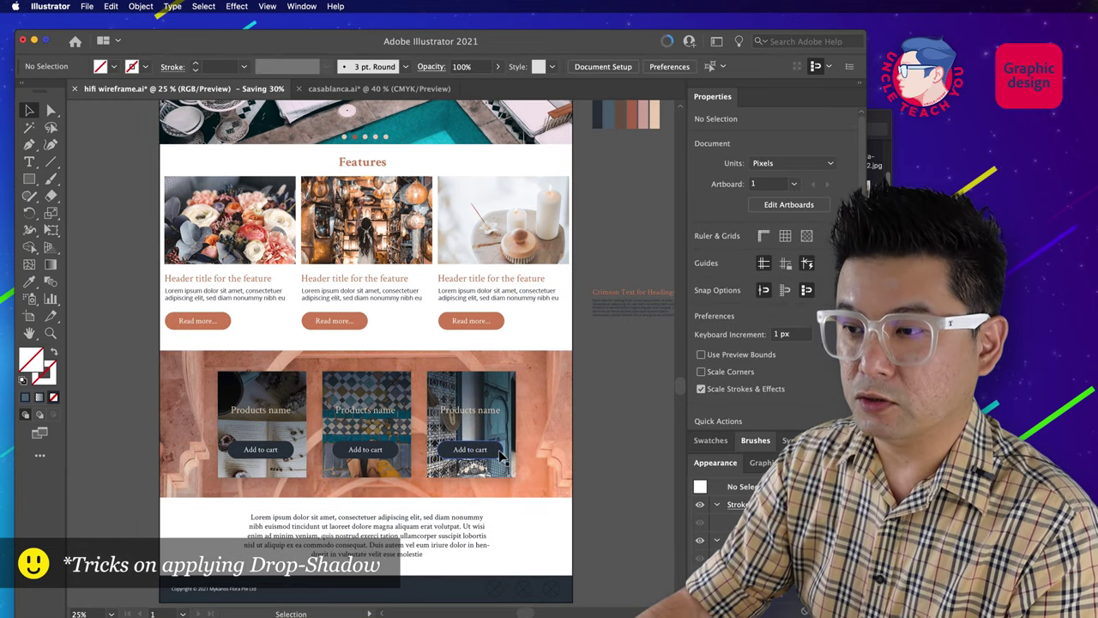
# Step: Apply the same drop shadow to the three Add to cart button shapes
pyautogui.click(502, 457)
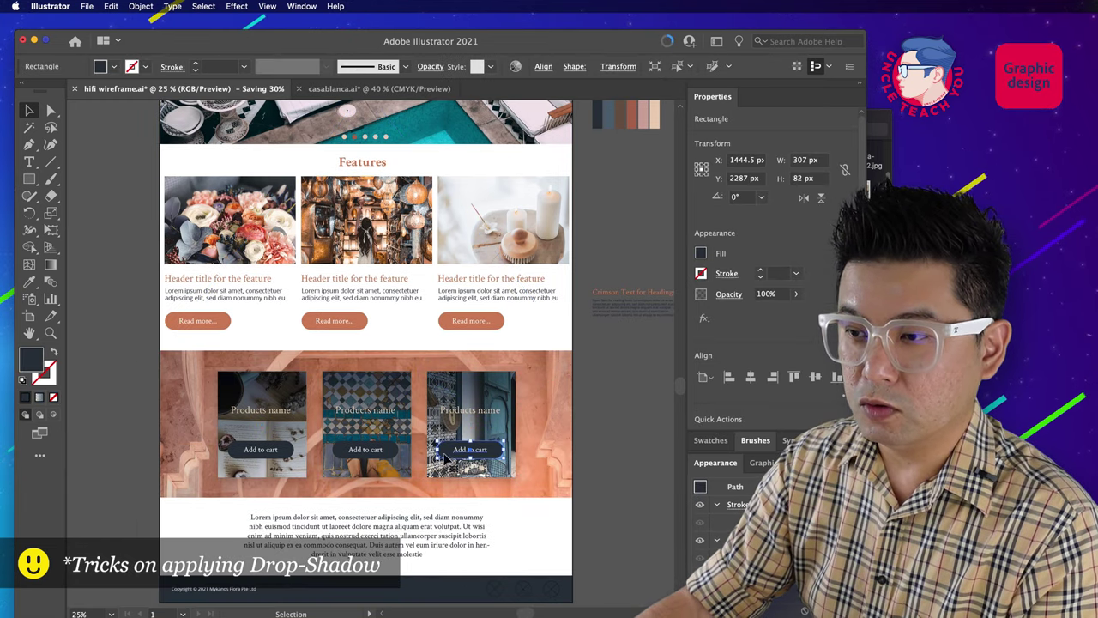
pyautogui.keyDown('shift'); pyautogui.click(399, 453); pyautogui.keyUp('shift')
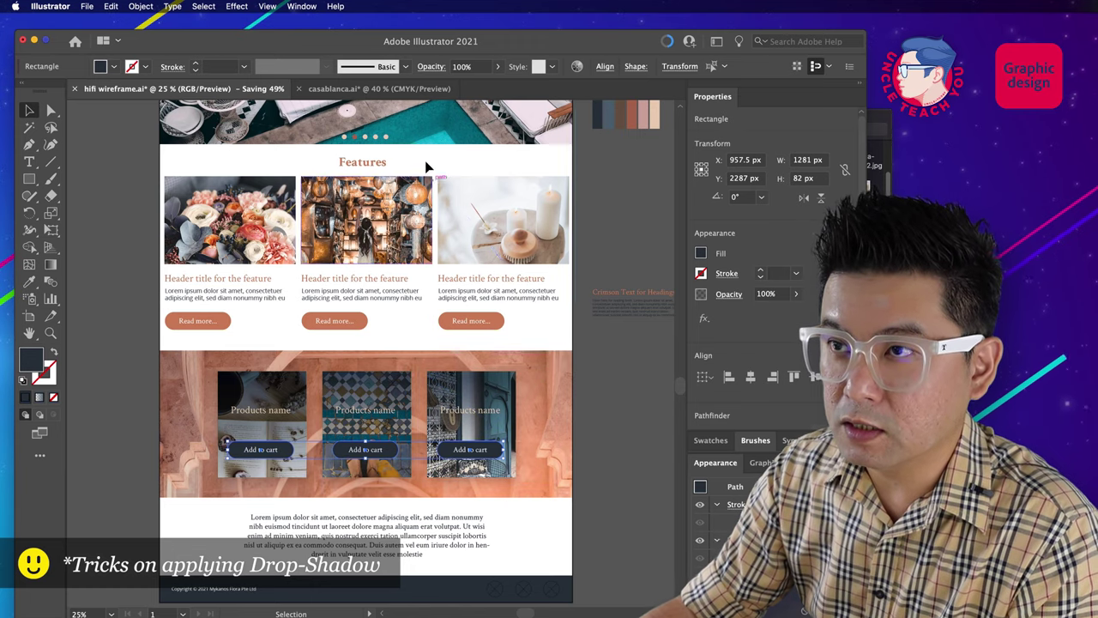
pyautogui.click(246, 8)
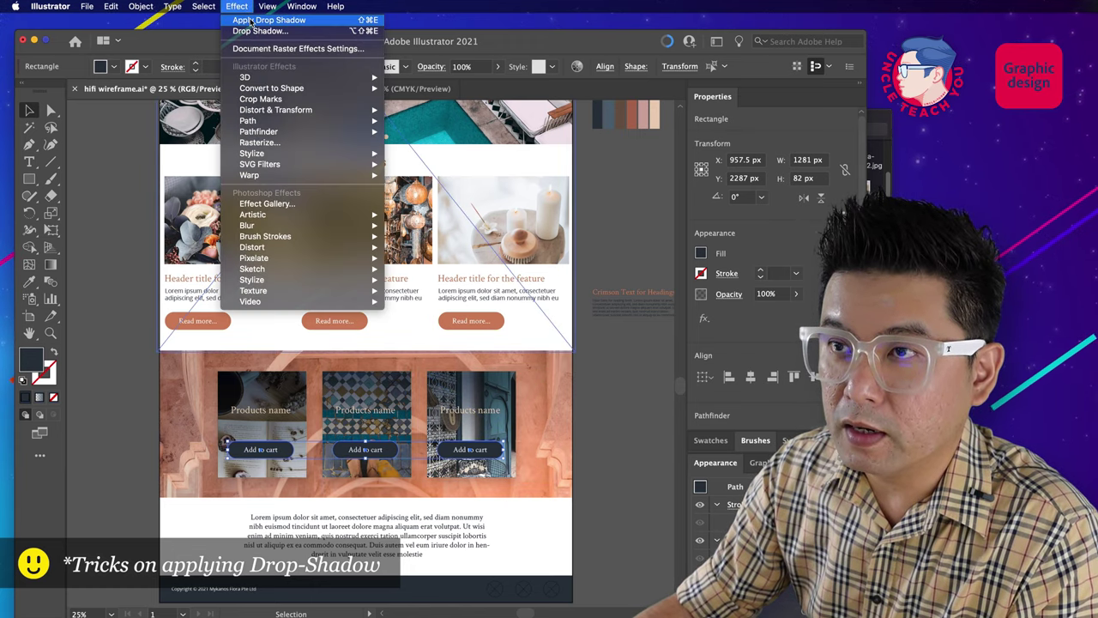
pyautogui.click(251, 20)
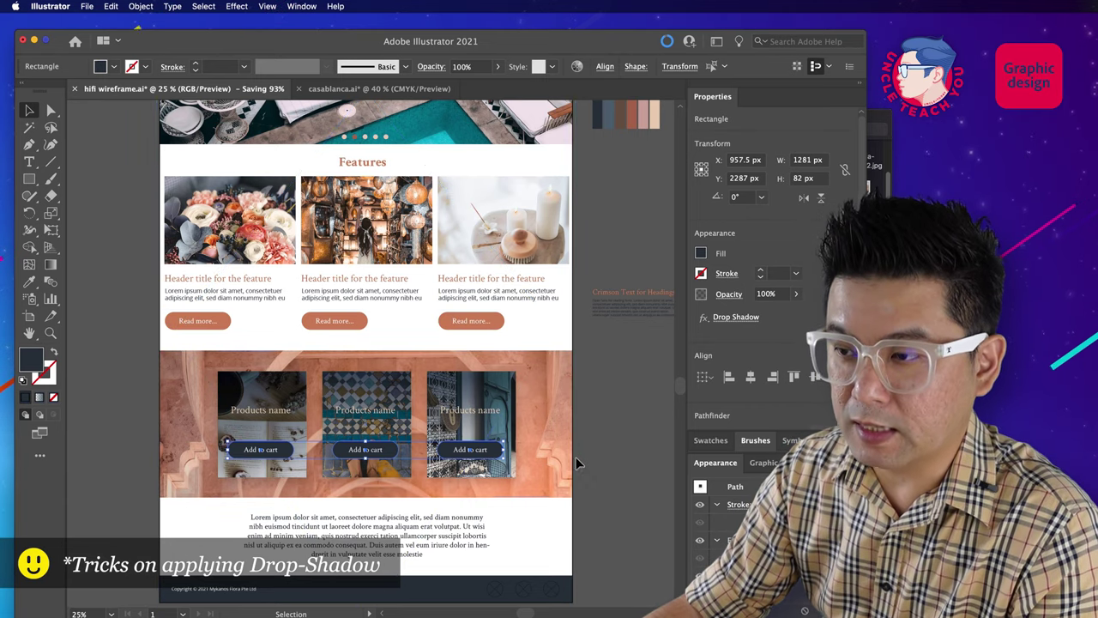
pyautogui.click(610, 475)
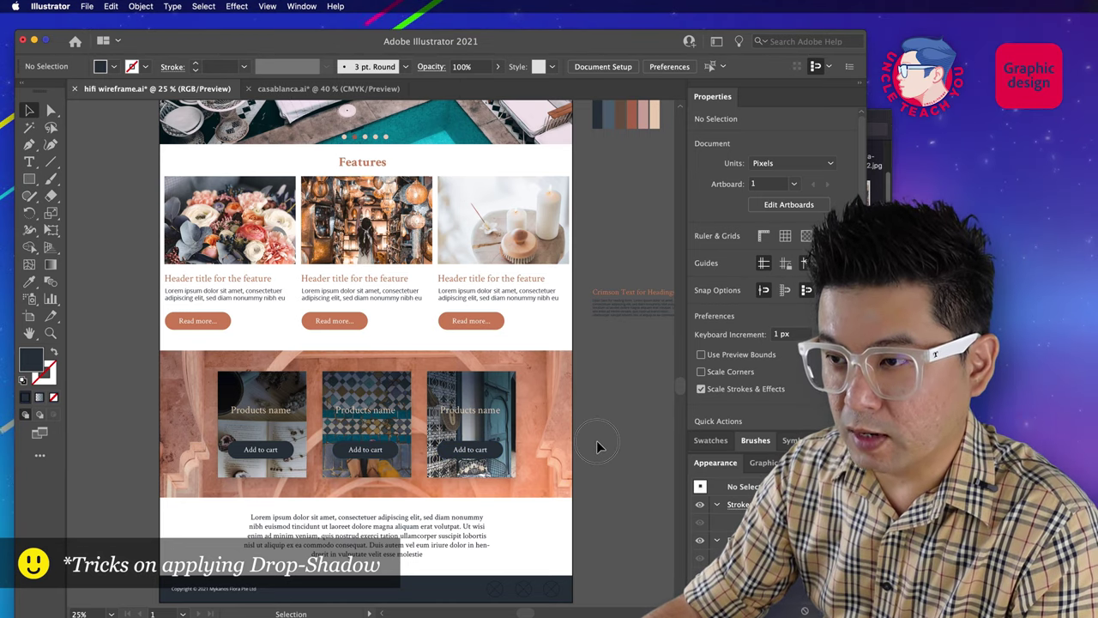
pyautogui.scroll(-3, 595, 483)
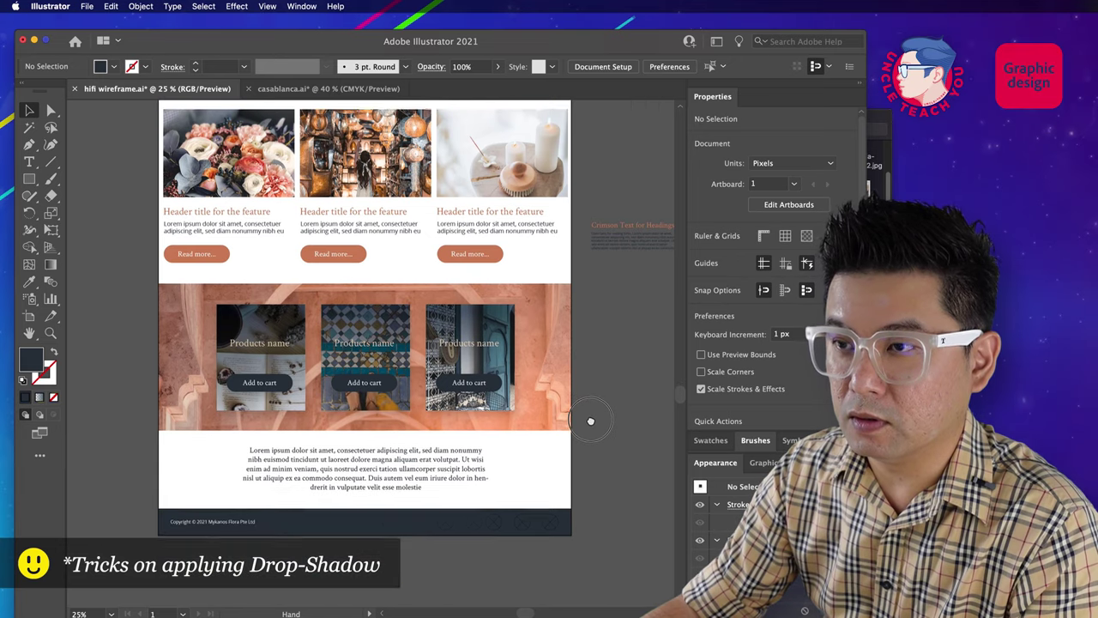
# Step: Draw a 1920 × 961 px rectangle over the Features section and send it to the back as the section's background
pyautogui.click(453, 486)
pyautogui.click(612, 498)
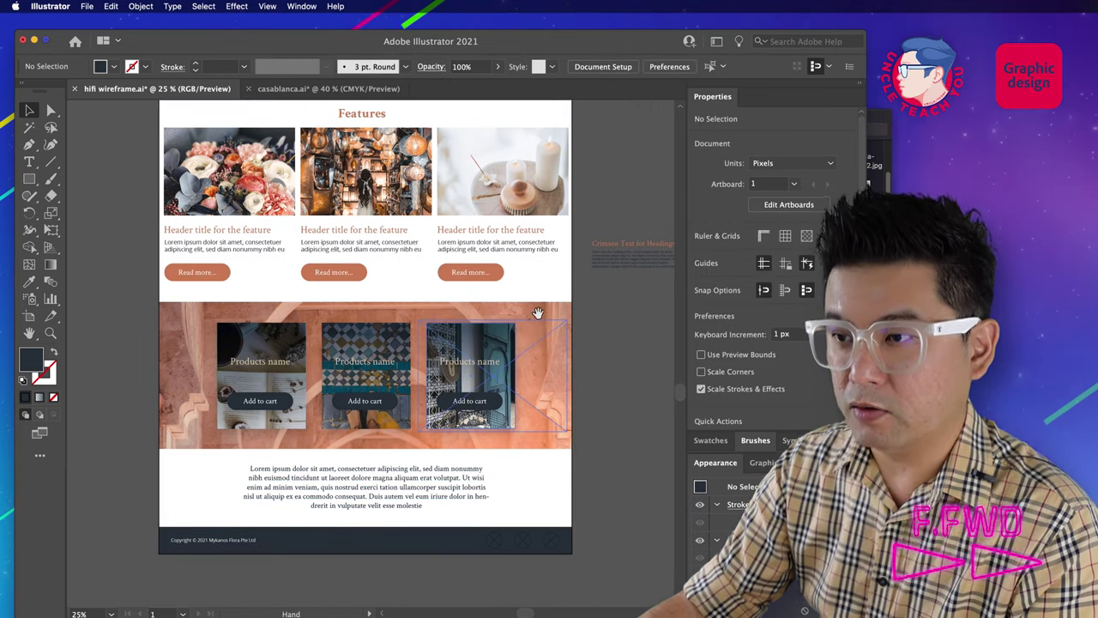
pyautogui.moveTo(537, 314); pyautogui.dragTo(538, 407)
pyautogui.moveTo(524, 250); pyautogui.dragTo(521, 283)
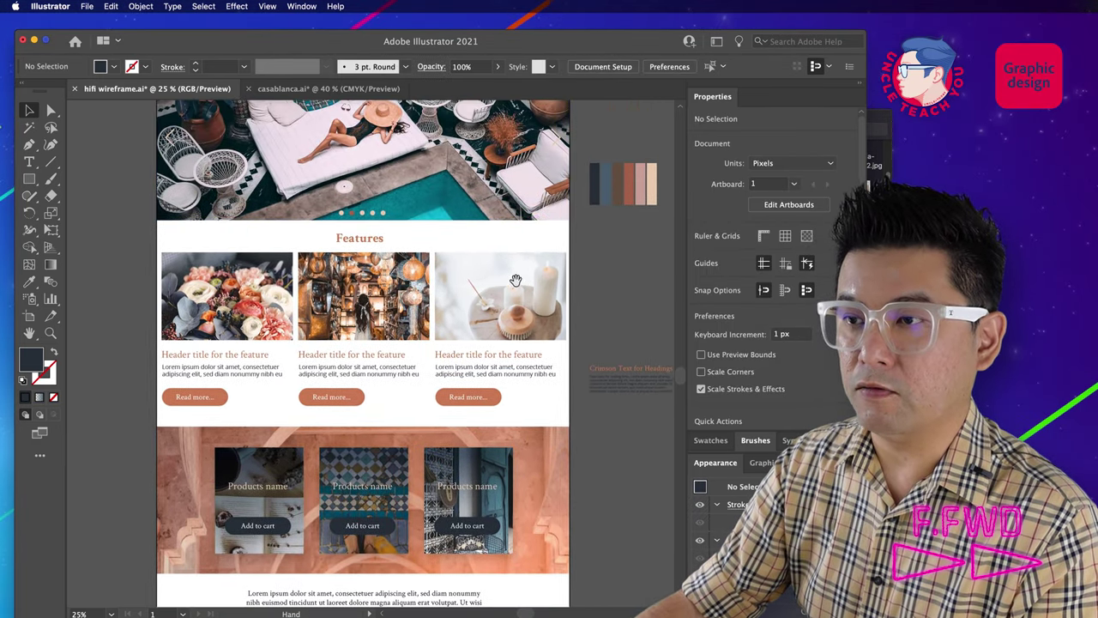
pyautogui.click(28, 178)
pyautogui.moveTo(157, 220); pyautogui.dragTo(569, 426)
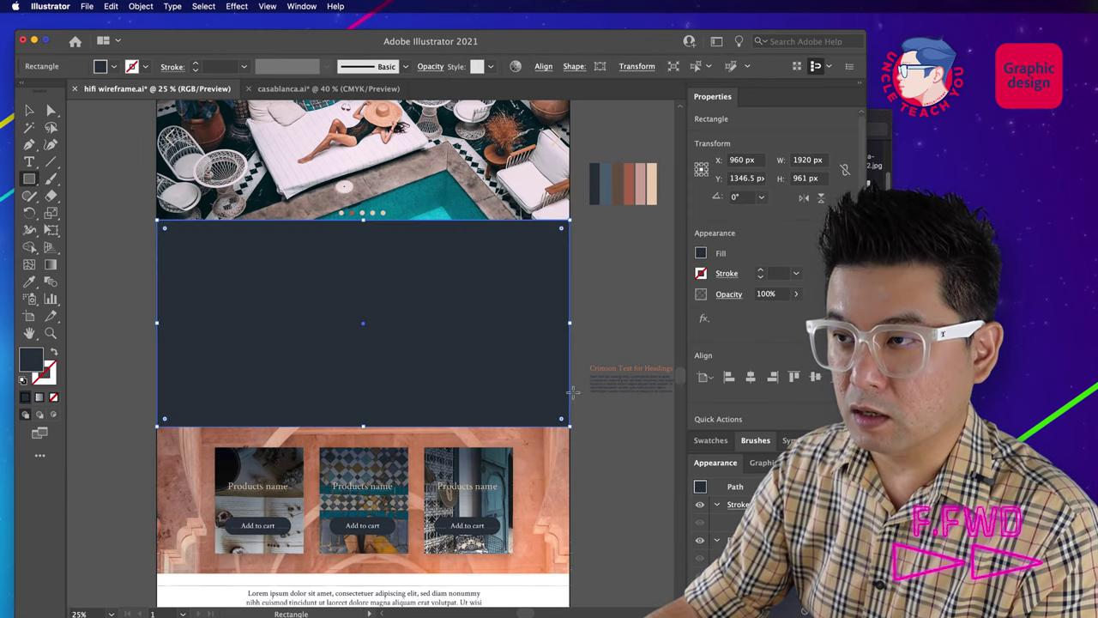
pyautogui.press('super+shift+bracketleft')
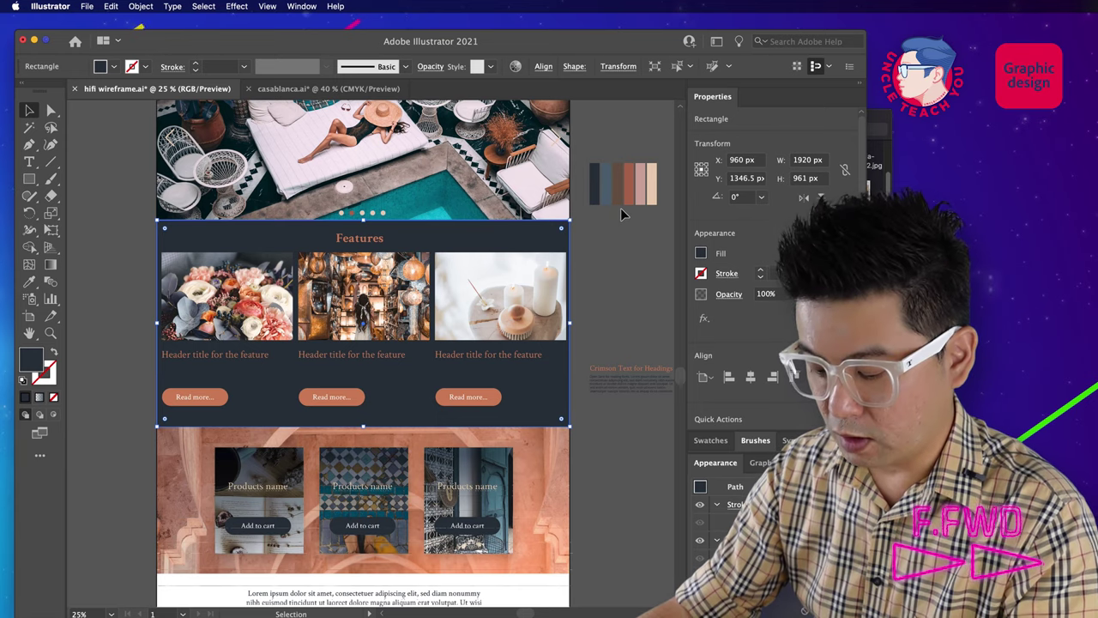
# Step: Try the palette's pink and beige as the Features background fill and settle on the pink
pyautogui.press('i')
pyautogui.click(649, 193)
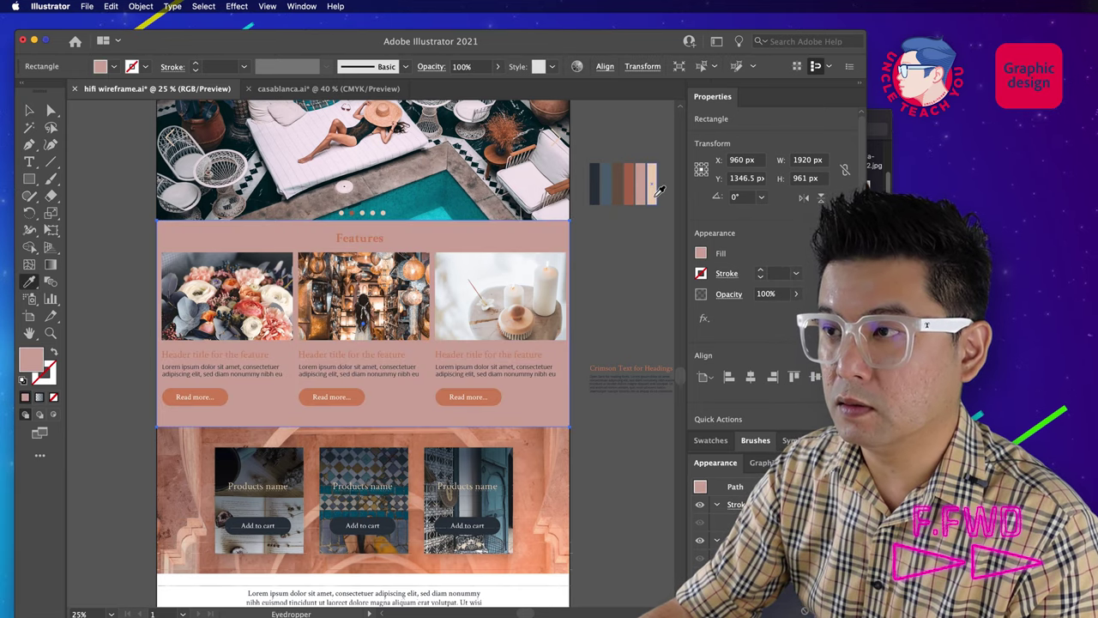
pyautogui.click(657, 198)
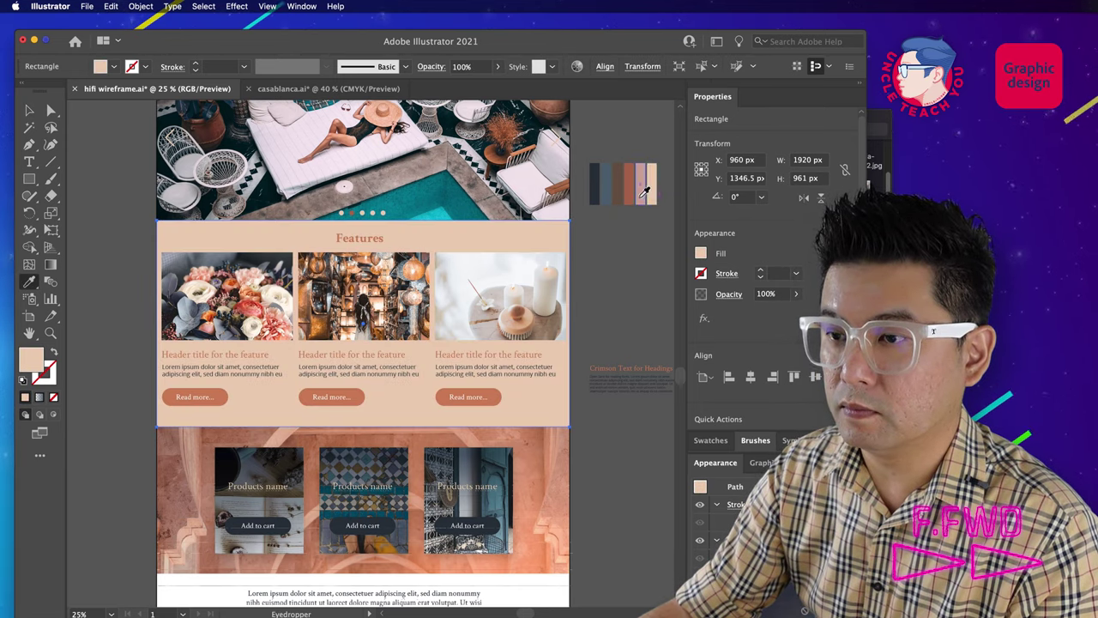
pyautogui.click(645, 193)
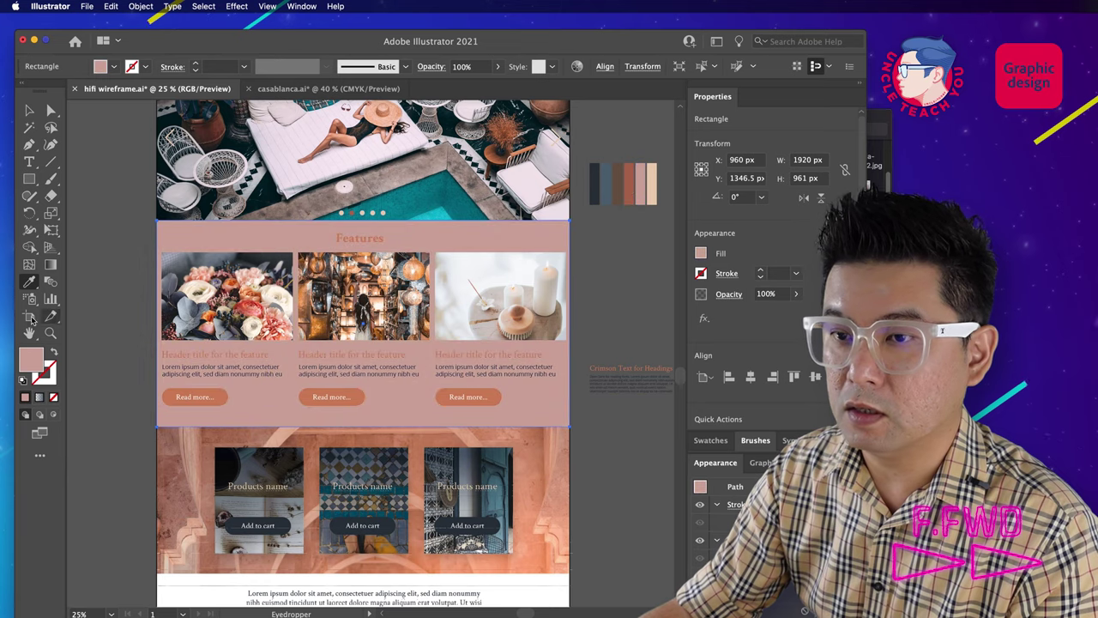
pyautogui.click(623, 187)
pyautogui.click(645, 187)
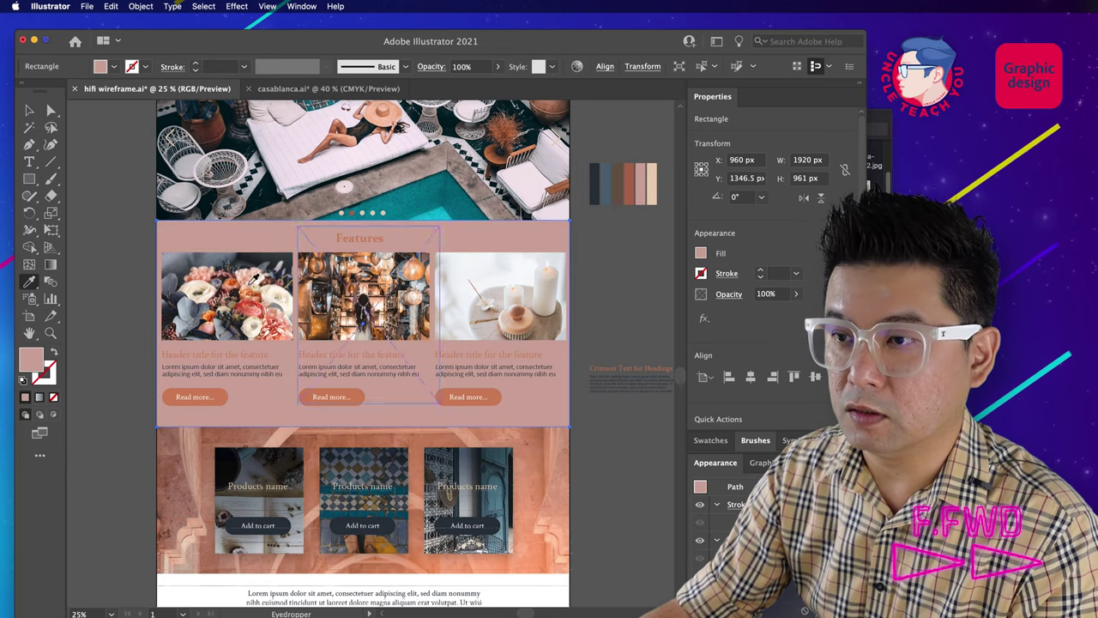
# Step: Lighten the Features background's fill to a pale pink, R 242, G 206, B 199
pyautogui.doubleClick(34, 360)
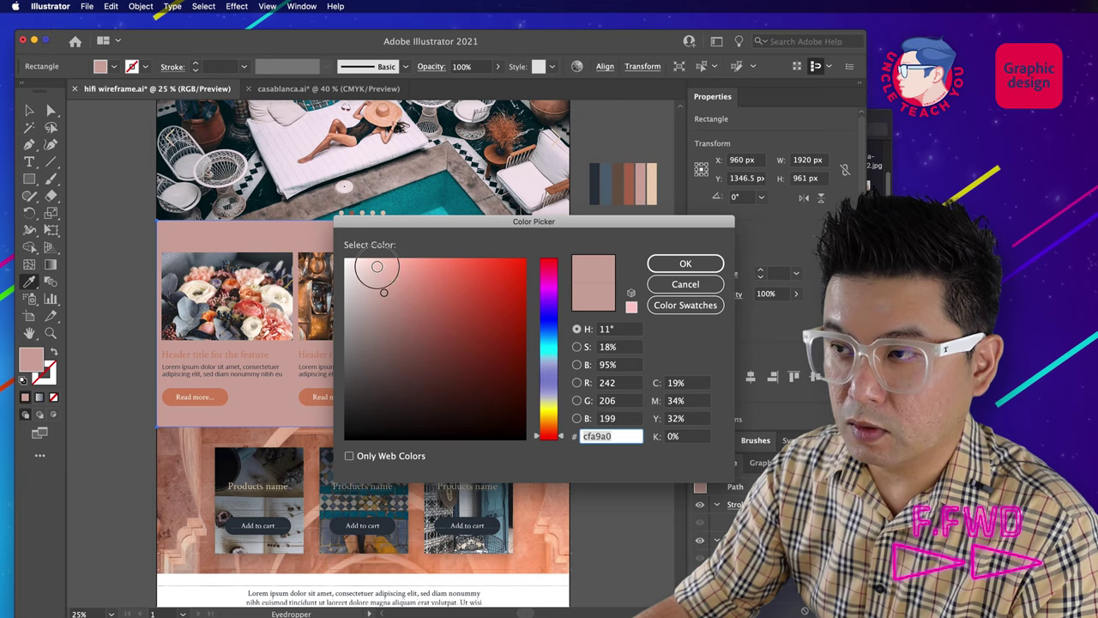
pyautogui.click(377, 265)
pyautogui.click(668, 263)
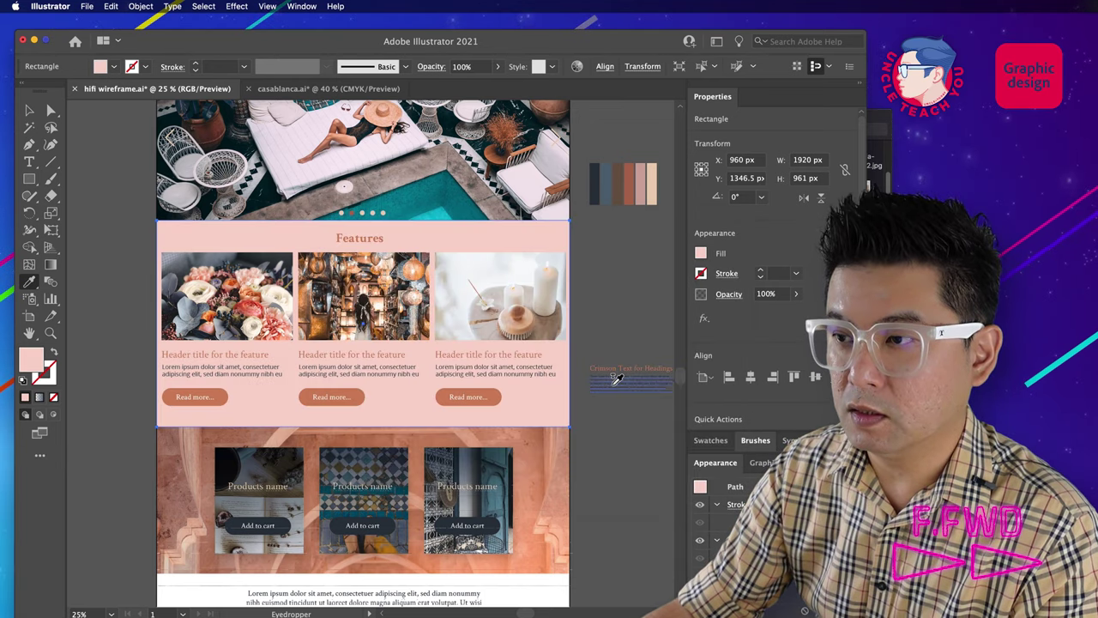
pyautogui.click(613, 446)
# Step: Recolor the three feature header titles with the palette's dark navy
pyautogui.click(497, 354)
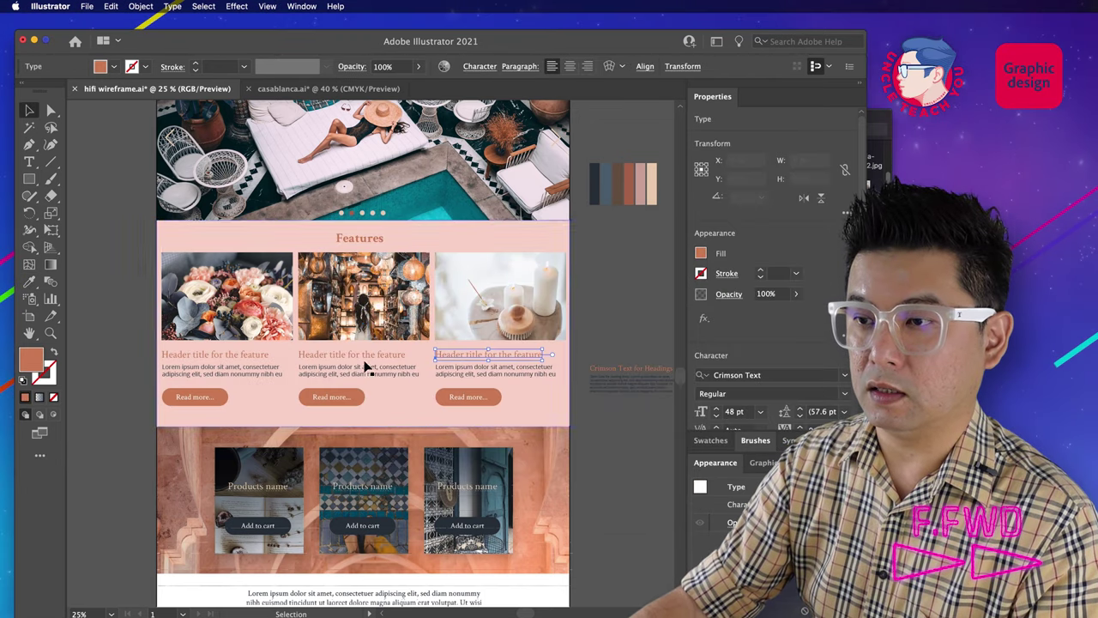
pyautogui.keyDown('shift'); pyautogui.click(245, 358); pyautogui.keyUp('shift')
pyautogui.keyDown('shift'); pyautogui.click(304, 360); pyautogui.keyUp('shift')
pyautogui.press('i')
pyautogui.click(594, 190)
pyautogui.press('v')
pyautogui.click(633, 275)
pyautogui.moveTo(620, 360); pyautogui.dragTo(618, 314)
pyautogui.scroll(-2, 618, 314)
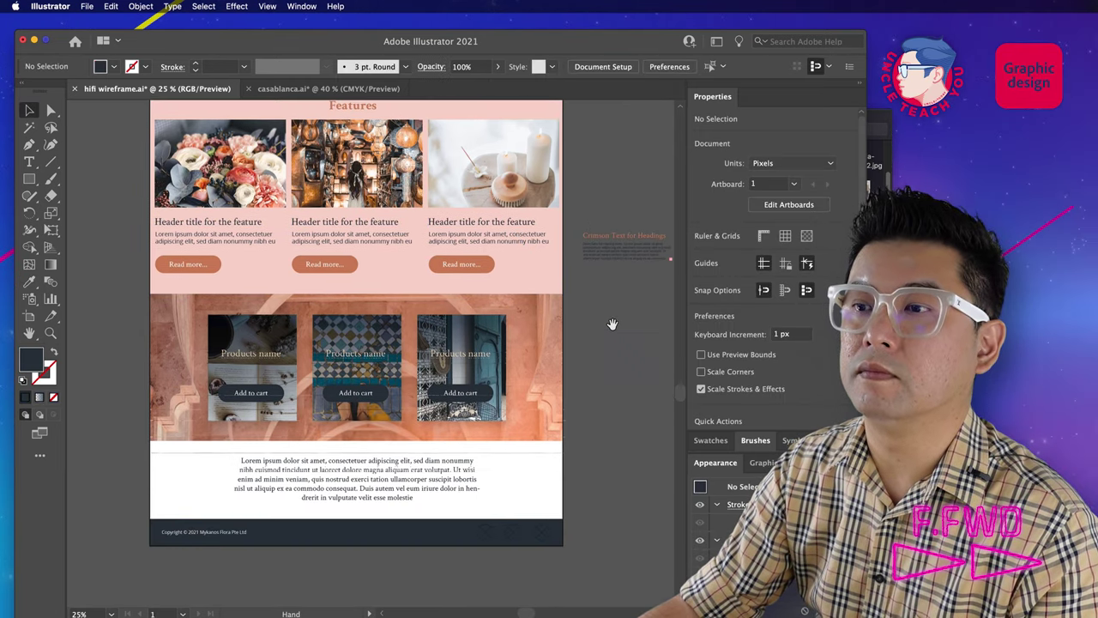
# Step: Set the three feature header titles to Crimson Text SemiBold Italic
pyautogui.click(488, 270)
pyautogui.click(360, 269)
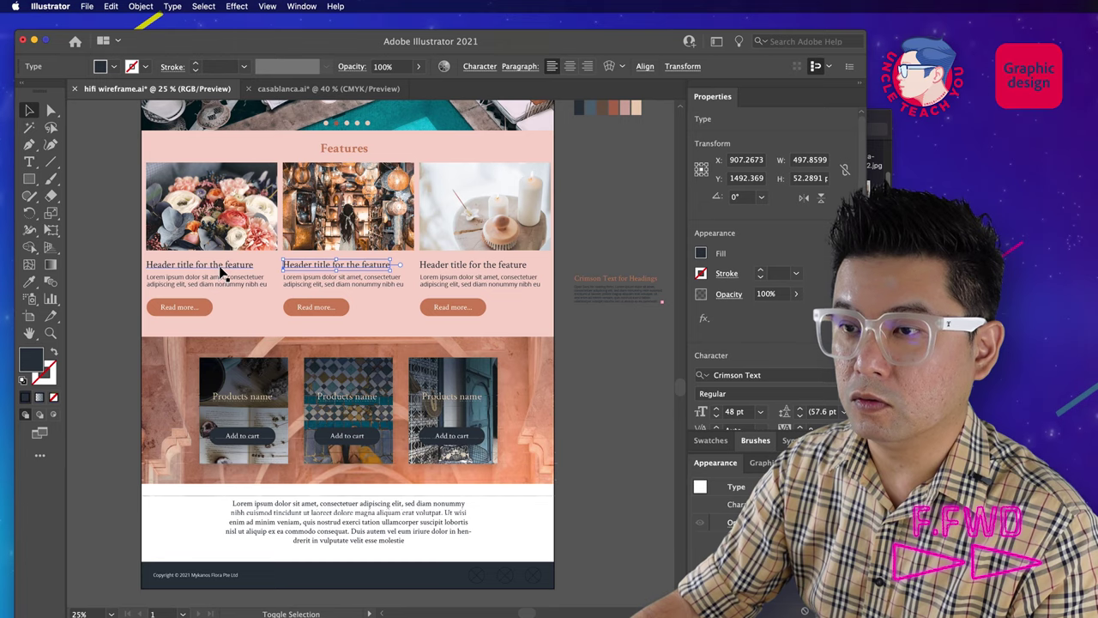
pyautogui.keyDown('shift'); pyautogui.click(220, 275); pyautogui.keyUp('shift')
pyautogui.keyDown('shift'); pyautogui.click(466, 265); pyautogui.keyUp('shift')
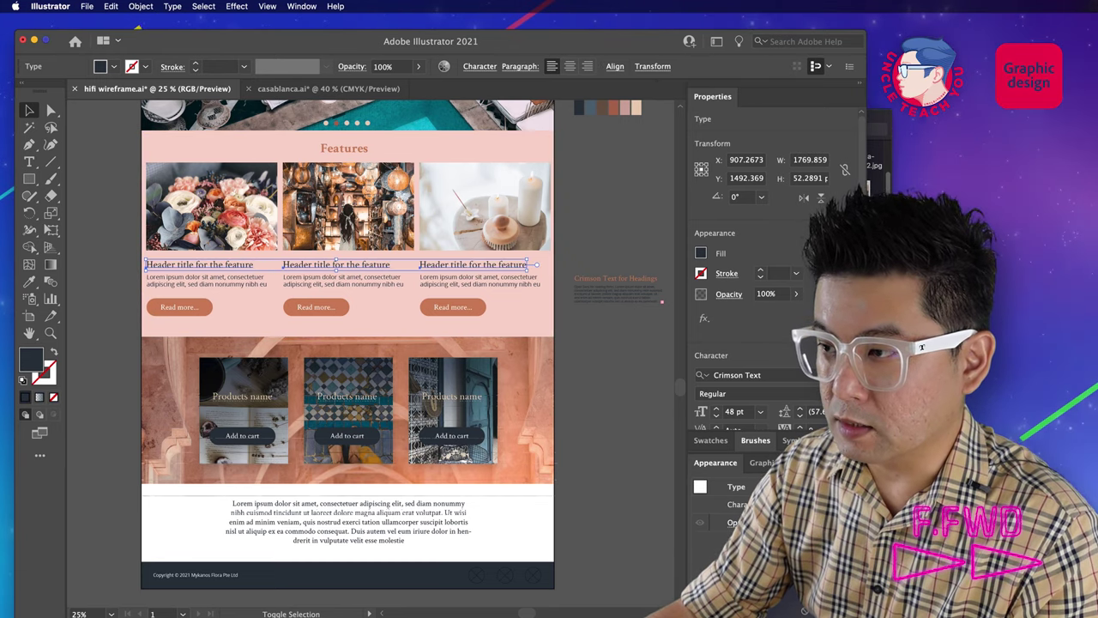
pyautogui.click(746, 393)
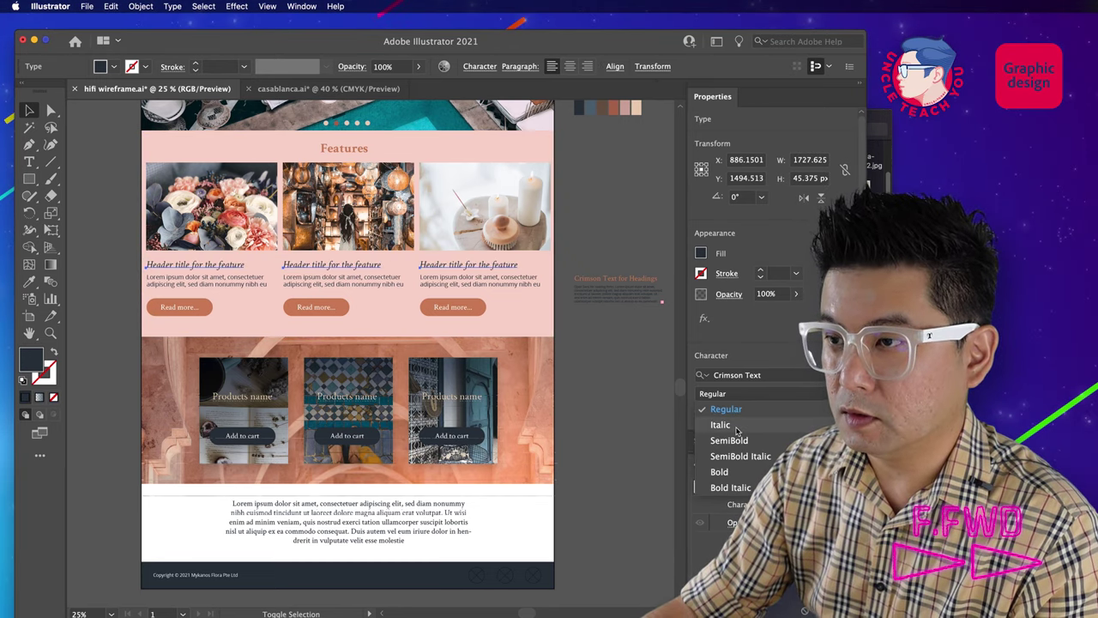
pyautogui.click(740, 456)
pyautogui.click(592, 357)
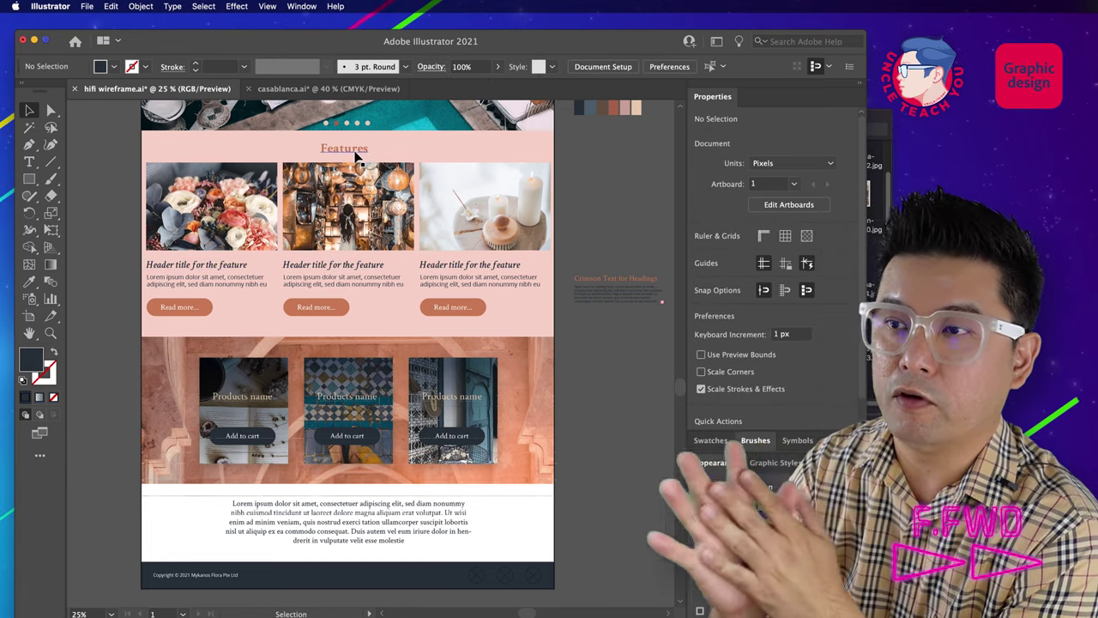
# Step: Set the three Products name titles on the product cards to SemiBold Italic
pyautogui.click(254, 400)
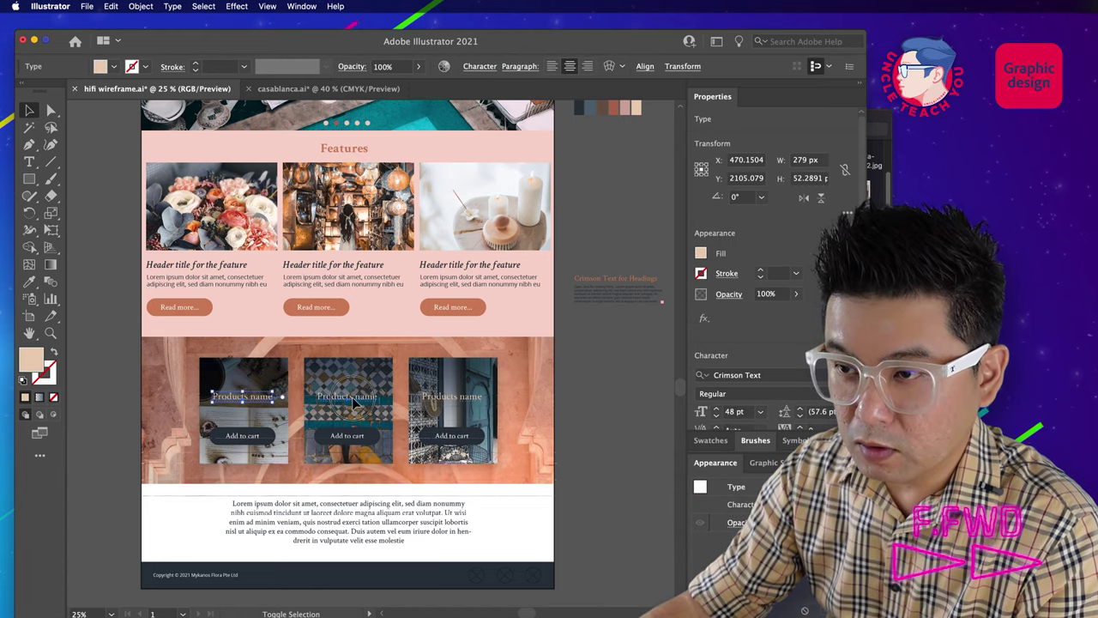
pyautogui.keyDown('shift'); pyautogui.click(449, 404); pyautogui.keyUp('shift')
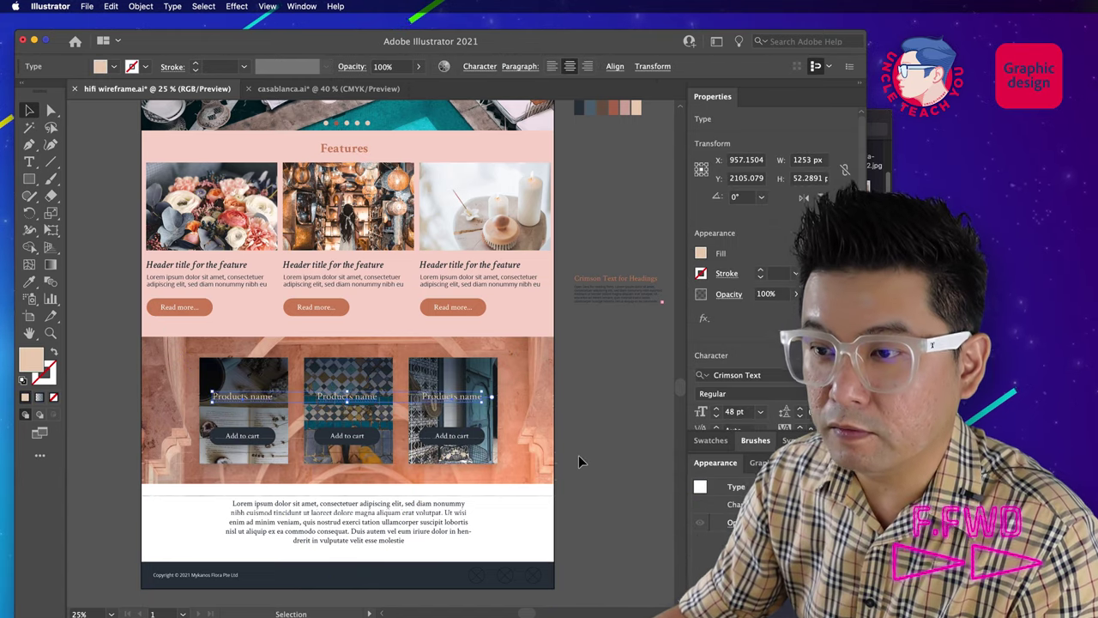
pyautogui.press('super+equal')
pyautogui.press('super+equal')
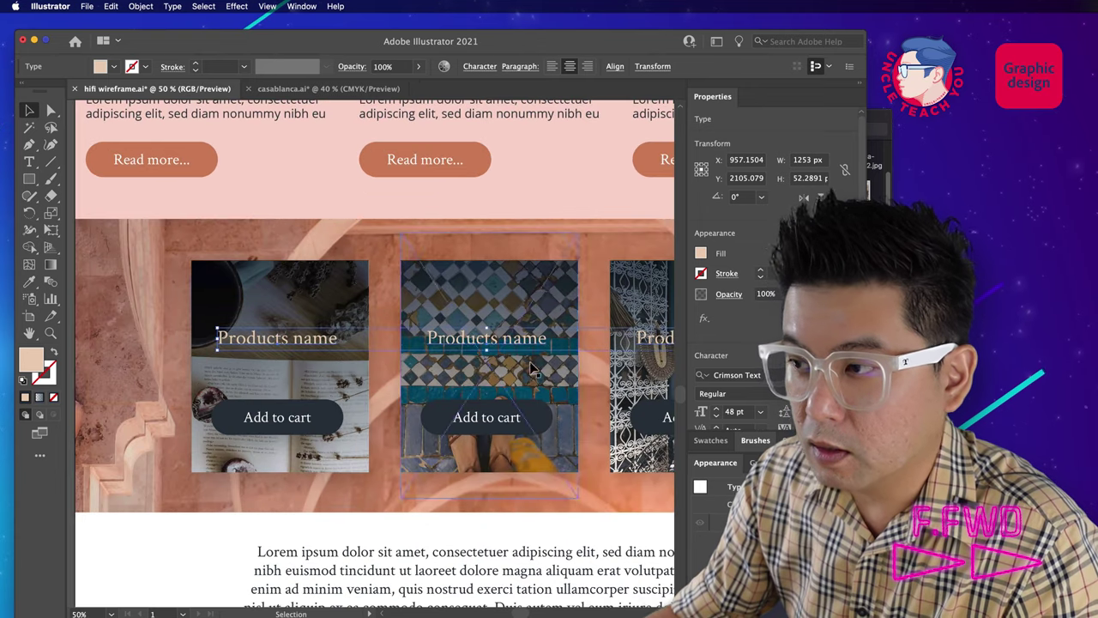
pyautogui.click(760, 394)
pyautogui.click(720, 455)
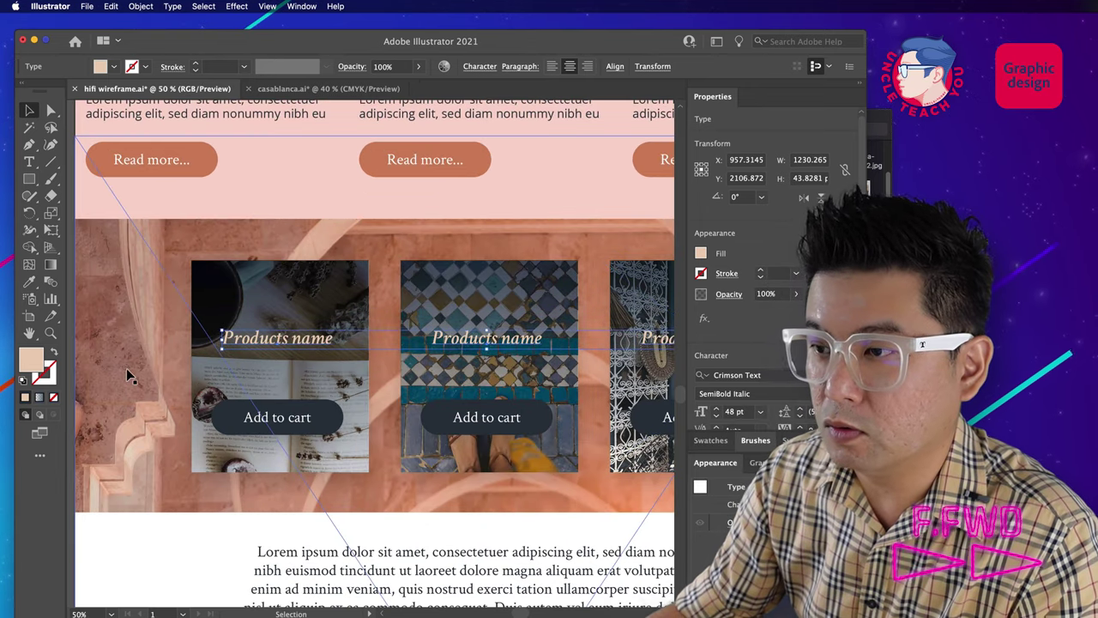
pyautogui.click(128, 374)
# Step: Move the three Products name titles slightly upward on their cards
pyautogui.press('alt+super+space')
pyautogui.keyDown('alt'); pyautogui.keyDown('super'); pyautogui.click(424, 356); pyautogui.keyUp('super'); pyautogui.keyUp('alt')
pyautogui.keyDown('alt'); pyautogui.keyDown('super'); pyautogui.click(424, 356); pyautogui.keyUp('super'); pyautogui.keyUp('alt')
pyautogui.click(482, 345)
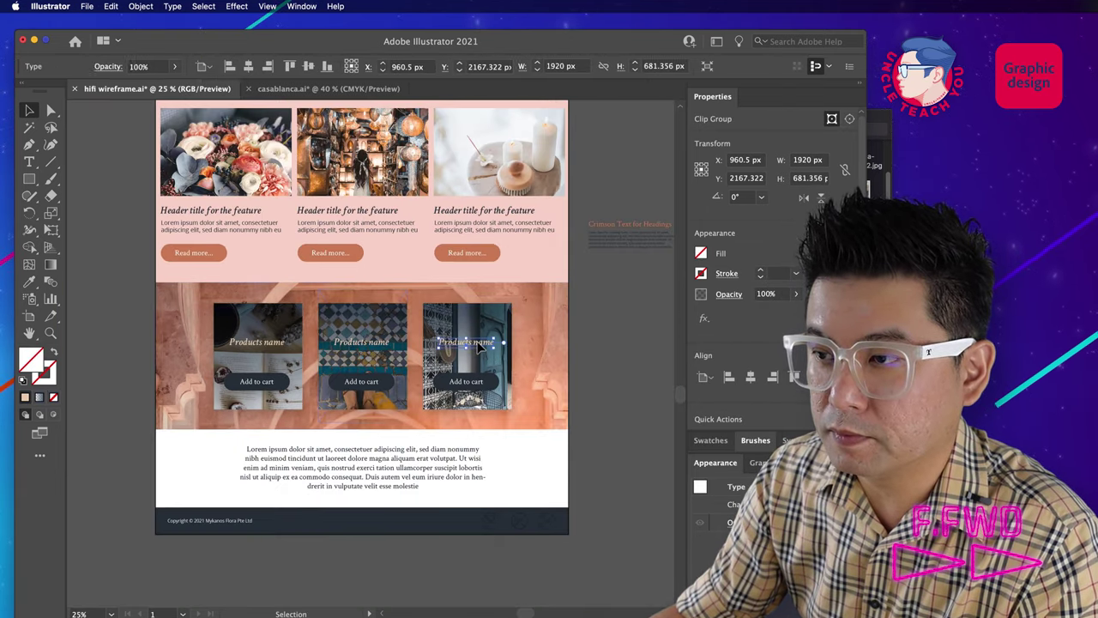
pyautogui.hotkey('shift', 'Up')
pyautogui.hotkey('shift', 'Up')
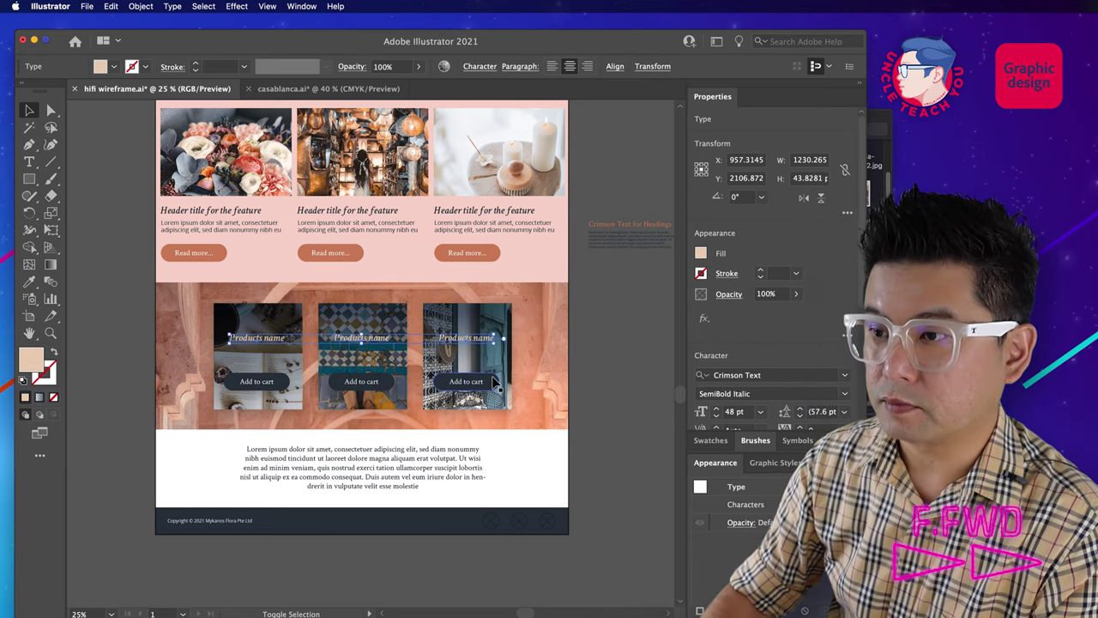
pyautogui.click(615, 421)
# Step: Draw a 1919 × 364 px rectangle behind the closing paragraph, send it to the back and fill it with the palette's slate blue
pyautogui.press('space')
pyautogui.moveTo(610, 411); pyautogui.dragTo(592, 347)
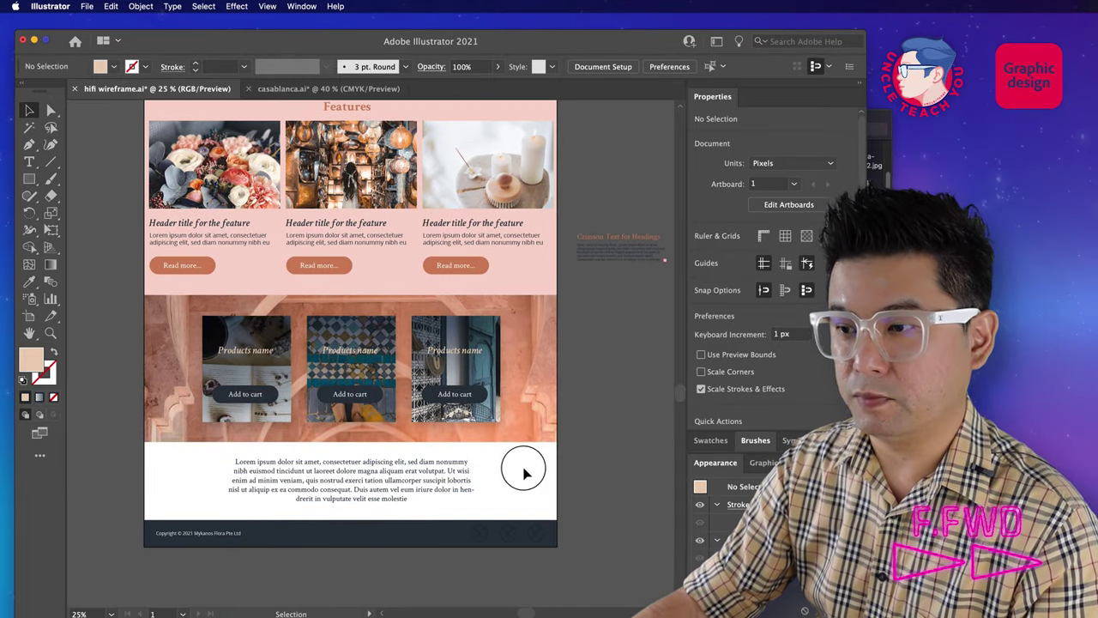
pyautogui.press('m')
pyautogui.moveTo(144, 441); pyautogui.dragTo(557, 519)
pyautogui.press('v')
pyautogui.press('super+shift+bracketleft')
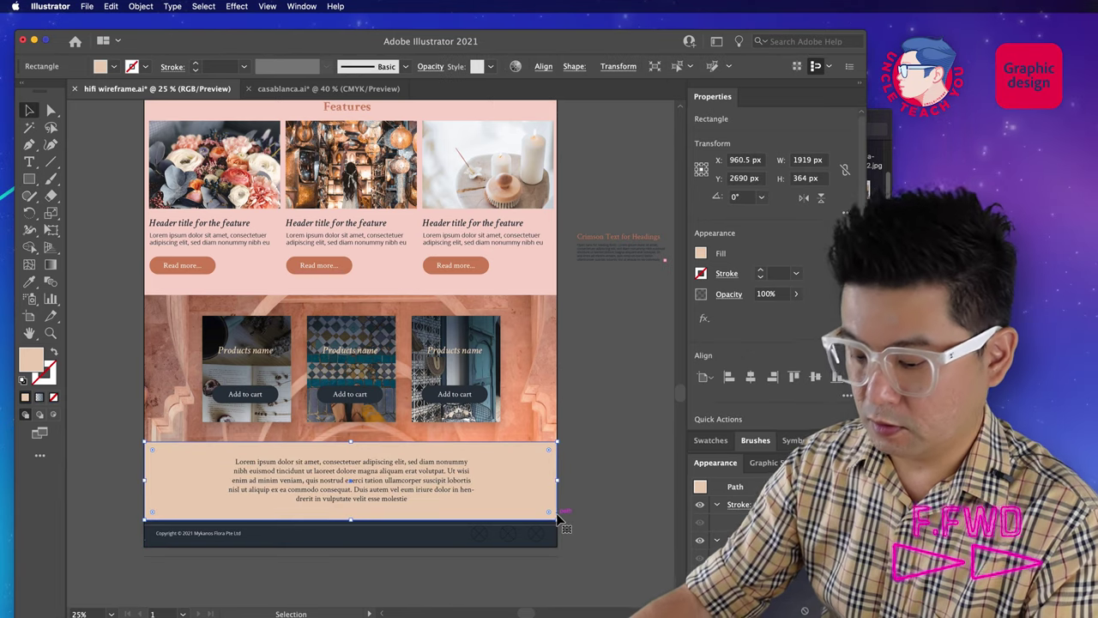
pyautogui.moveTo(606, 300); pyautogui.dragTo(592, 405)
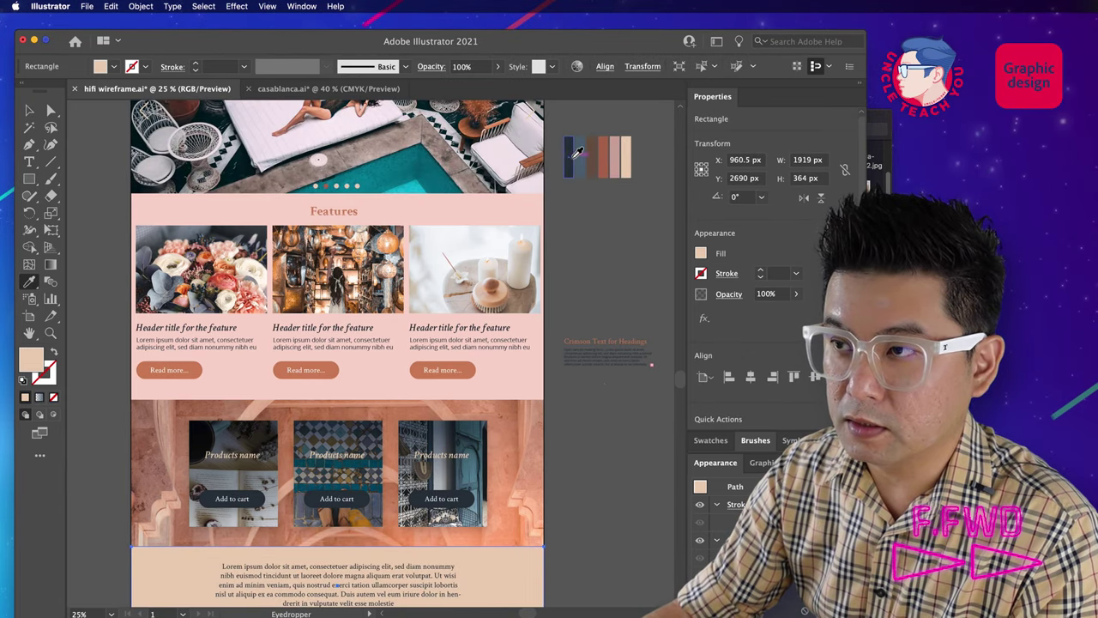
pyautogui.click(576, 152)
pyautogui.moveTo(588, 492); pyautogui.dragTo(609, 372)
# Step: Recolor the closing paragraph's text with the palette's beige
pyautogui.press('v')
pyautogui.click(447, 456)
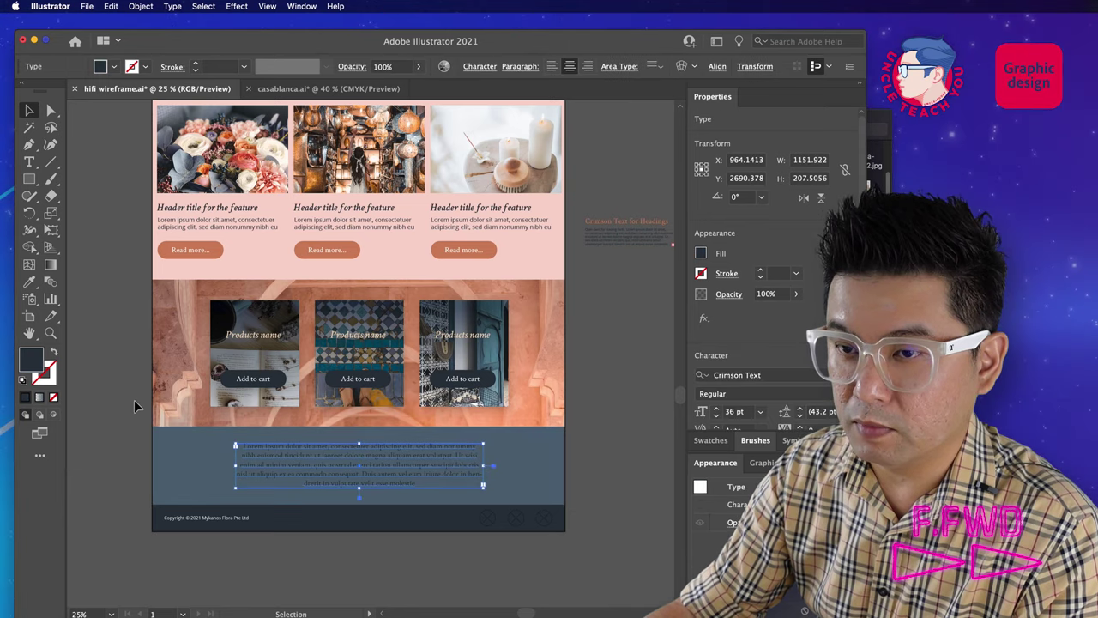
pyautogui.moveTo(615, 299); pyautogui.dragTo(631, 318)
pyautogui.press('i')
pyautogui.click(612, 206)
pyautogui.press('v')
pyautogui.click(625, 473)
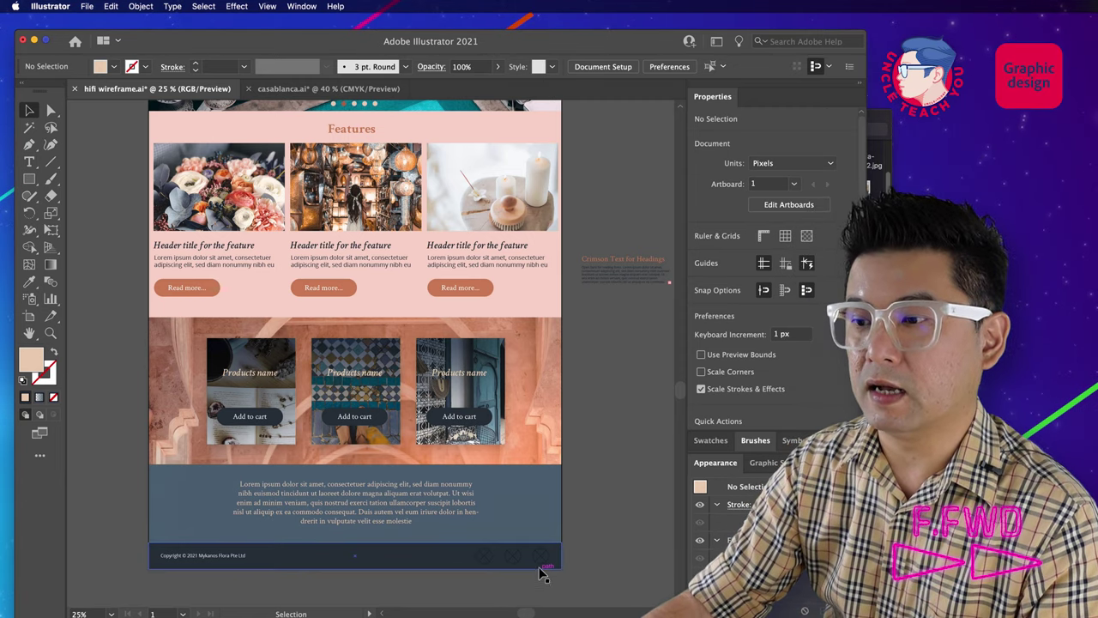
pyautogui.click(877, 176)
pyautogui.scroll(2, 877, 176)
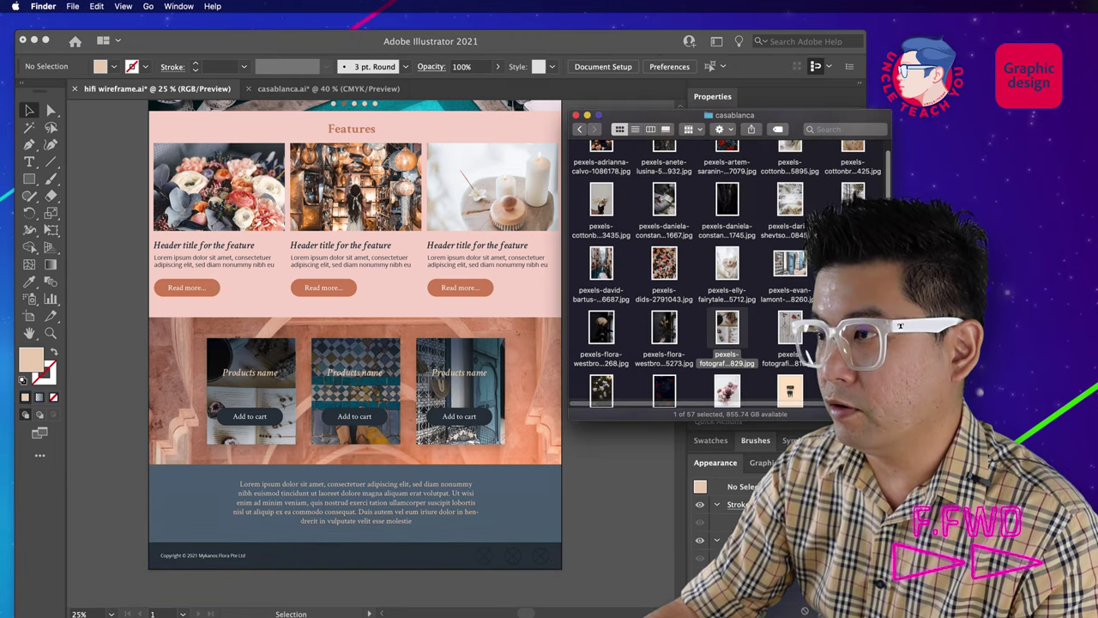
pyautogui.press('super+Tab')
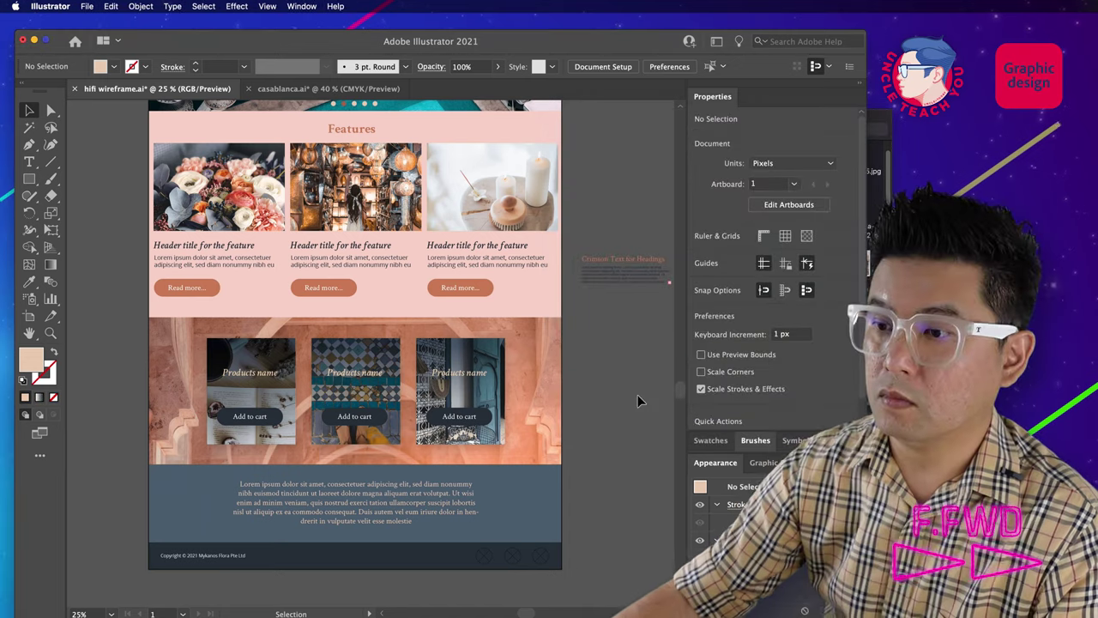
# Step: Place the Facebook, Twitter and Instagram icons in the footer beside the placeholder circles
pyautogui.keyDown('super'); pyautogui.click(511, 560); pyautogui.keyUp('super')
pyautogui.click(385, 346)
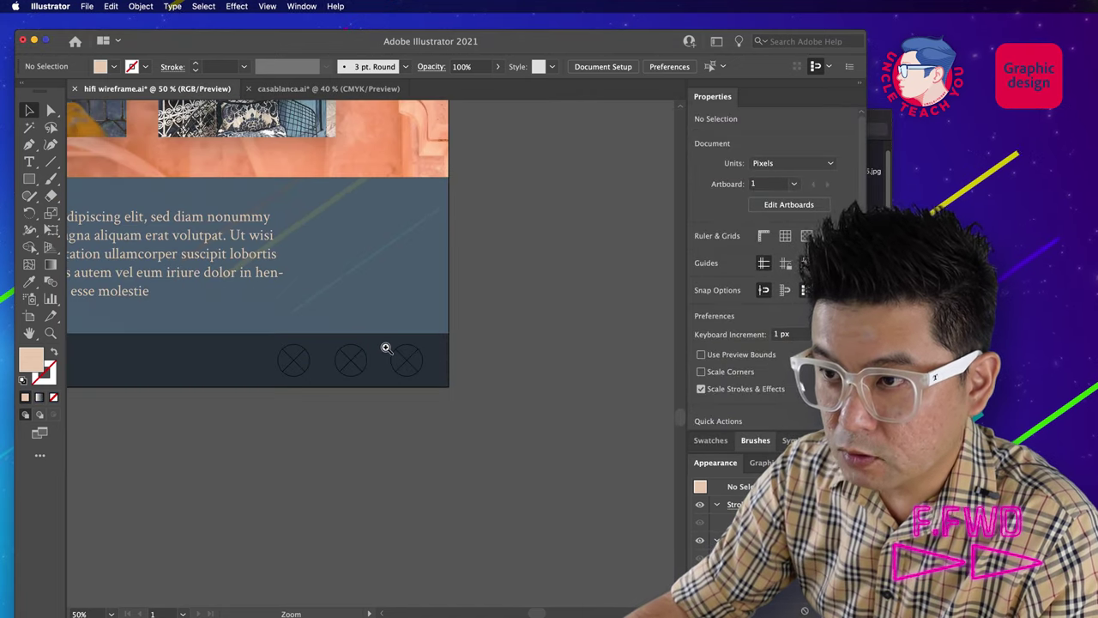
pyautogui.click(346, 357)
pyautogui.press('v')
pyautogui.click(426, 346)
pyautogui.moveTo(426, 346); pyautogui.dragTo(221, 352)
# Step: Delete the three footer placeholder circles and put the social icons in their place, scaled to about 246 px wide overall
pyautogui.click(299, 371)
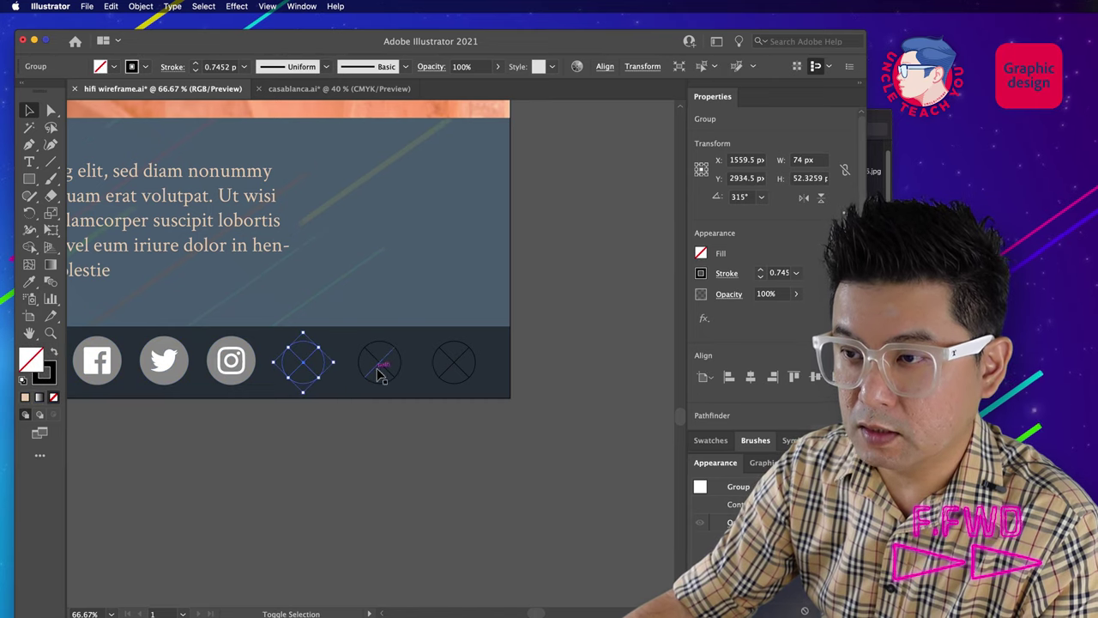
pyautogui.press('Delete')
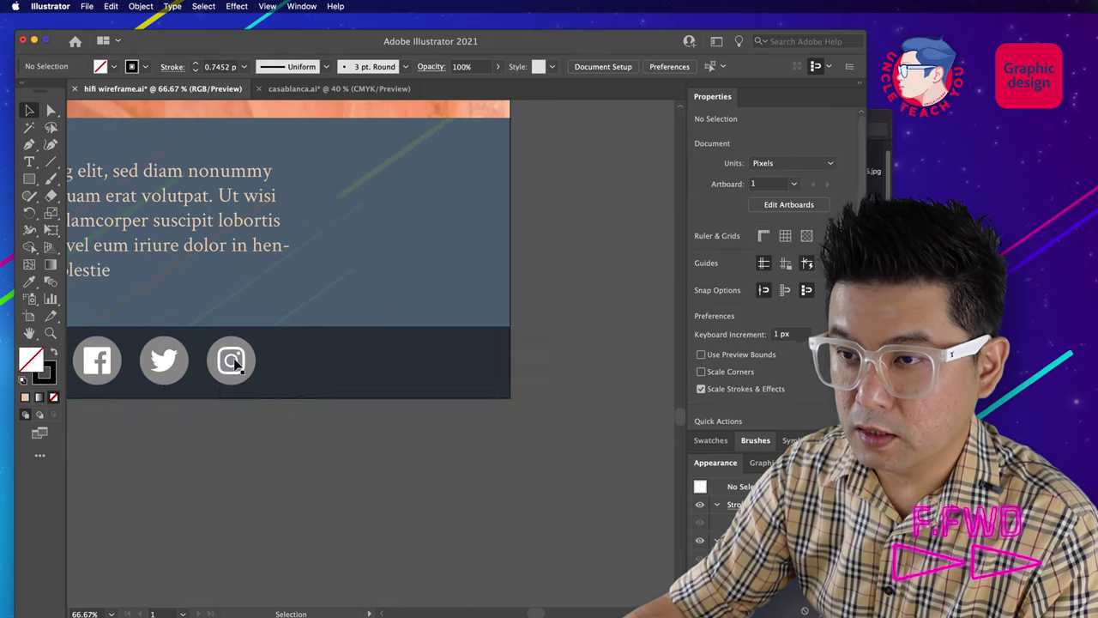
pyautogui.click(248, 365)
pyautogui.keyDown('shift'); pyautogui.click(164, 362); pyautogui.keyUp('shift')
pyautogui.moveTo(124, 367); pyautogui.dragTo(343, 371)
pyautogui.moveTo(291, 336); pyautogui.dragTo(307, 344)
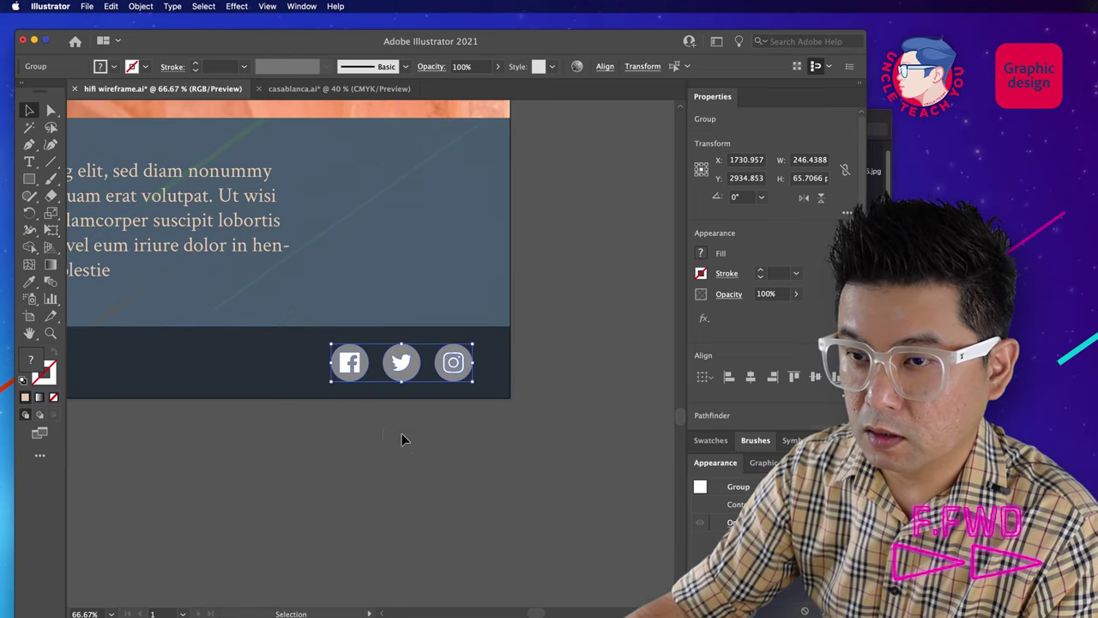
pyautogui.click(402, 440)
# Step: Ungroup the three footer social icons so their grey circles can be selected separately
pyautogui.press('a')
pyautogui.click(368, 365)
pyautogui.click(379, 436)
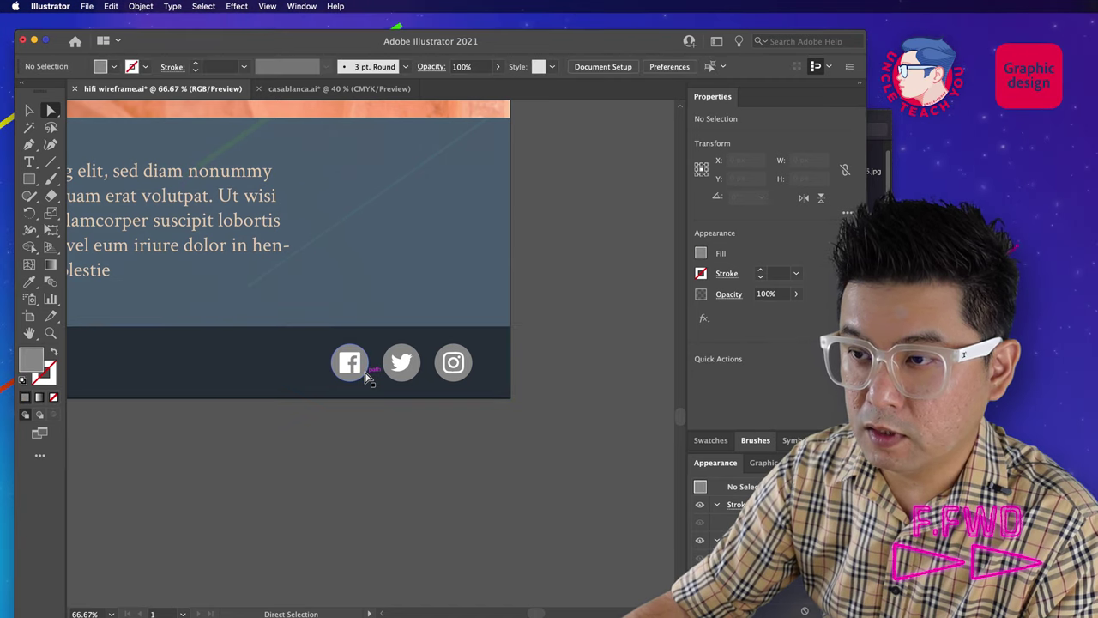
pyautogui.press('v')
pyautogui.click(352, 367)
pyautogui.rightClick(447, 367)
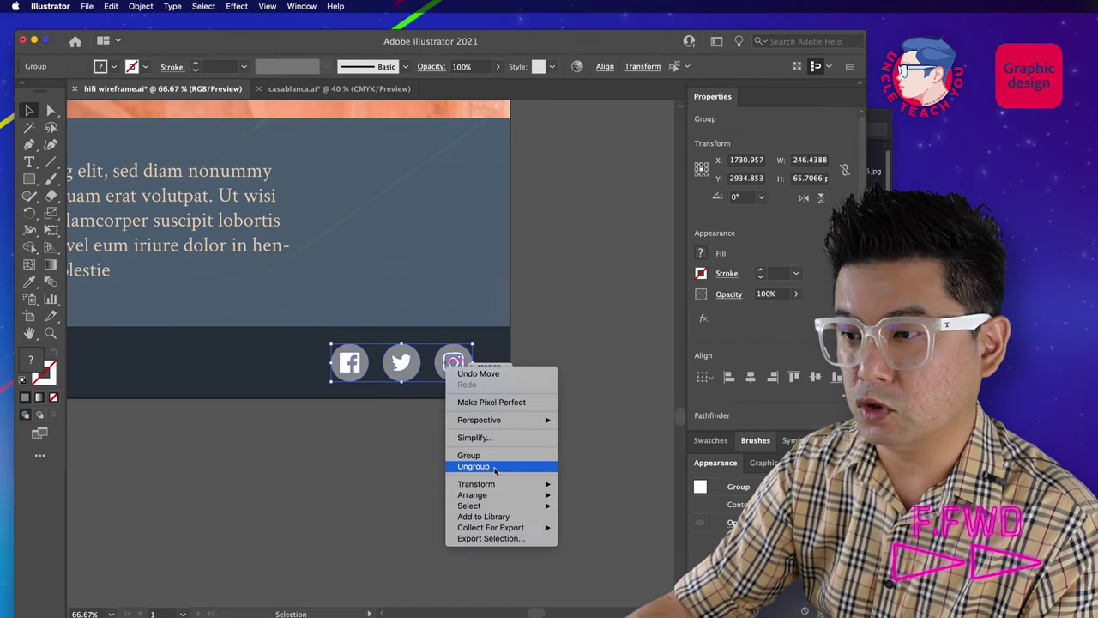
pyautogui.click(494, 466)
pyautogui.click(432, 452)
# Step: Recolor the grey circles behind the Facebook, Twitter and Instagram icons with the terracotta fill sampled from a Read more button
pyautogui.click(454, 362)
pyautogui.keyDown('shift'); pyautogui.click(402, 362); pyautogui.keyUp('shift')
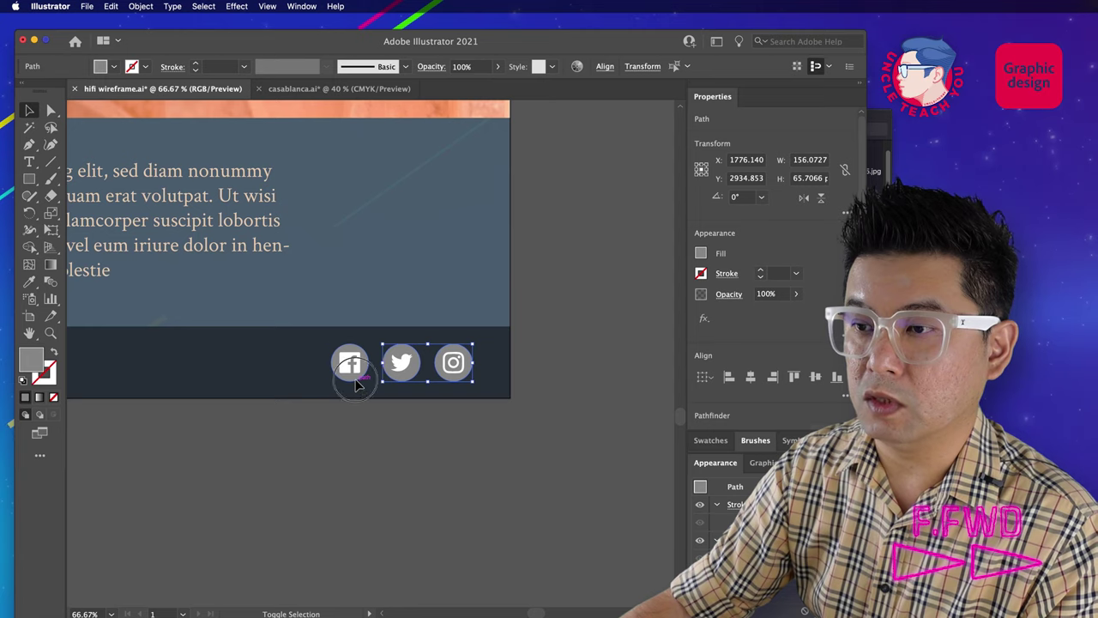
pyautogui.keyDown('shift'); pyautogui.click(357, 384); pyautogui.keyUp('shift')
pyautogui.press('super+minus')
pyautogui.press('super+minus')
pyautogui.press('i')
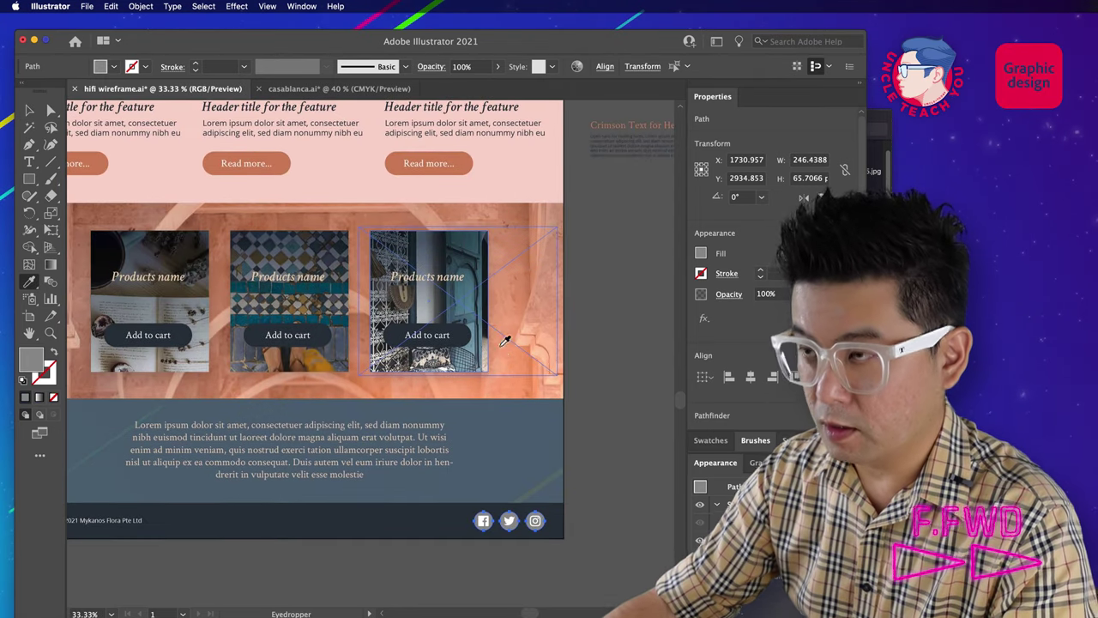
pyautogui.click(446, 163)
pyautogui.press('v')
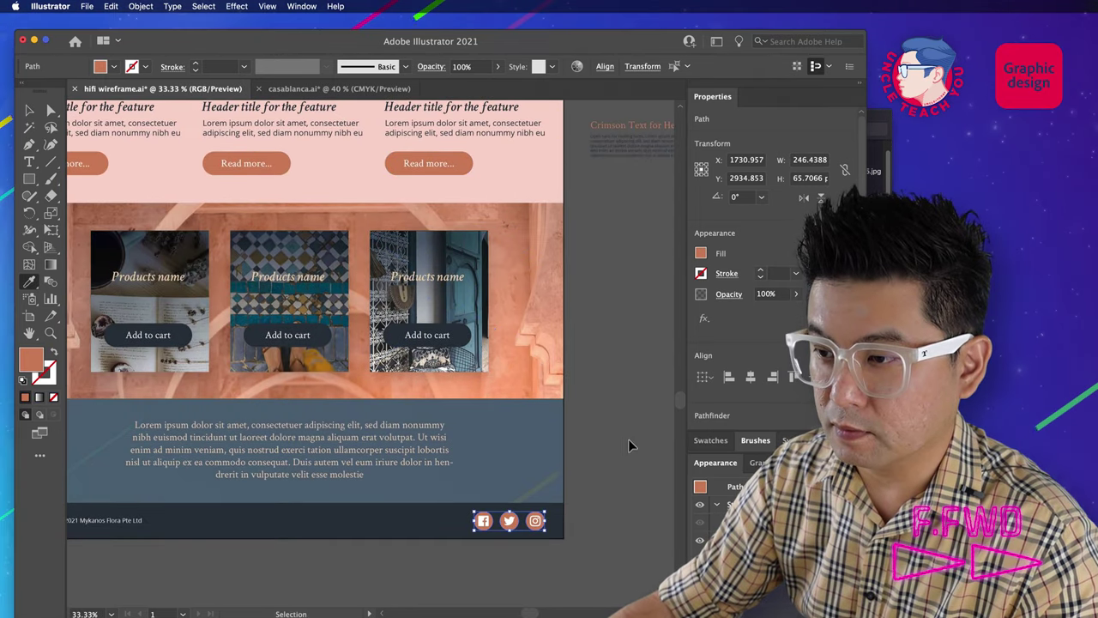
pyautogui.click(621, 455)
# Step: Review the whole page design from the footer up to the hero image, checking the product, feature and closing sections
pyautogui.moveTo(300, 498); pyautogui.dragTo(367, 502)
pyautogui.press('super+minus')
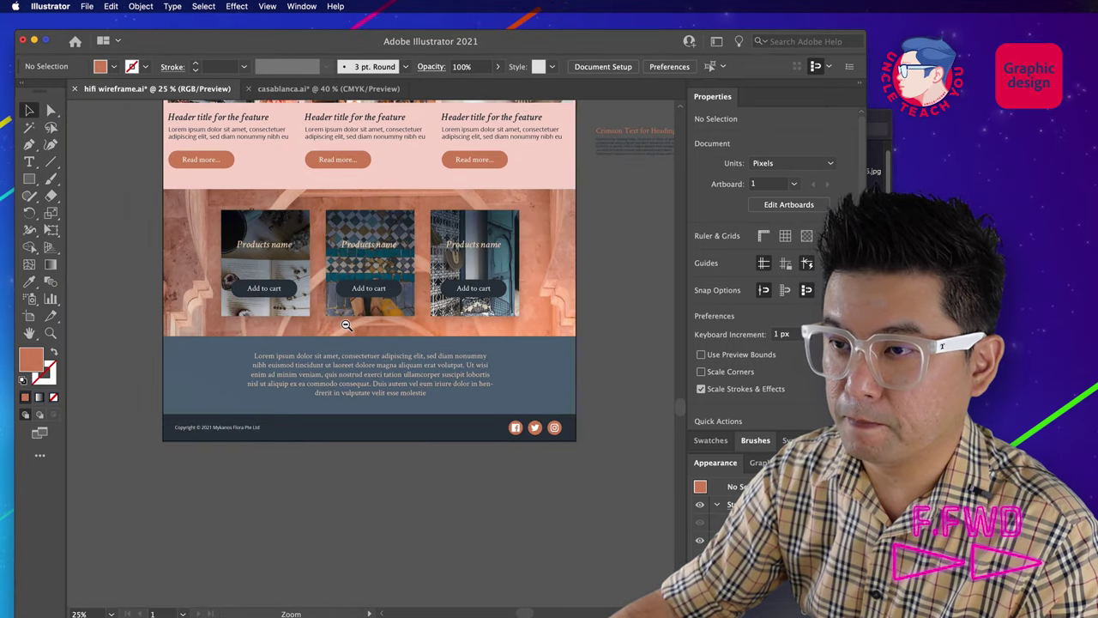
pyautogui.moveTo(376, 241); pyautogui.dragTo(361, 410)
pyautogui.moveTo(400, 282); pyautogui.dragTo(395, 434)
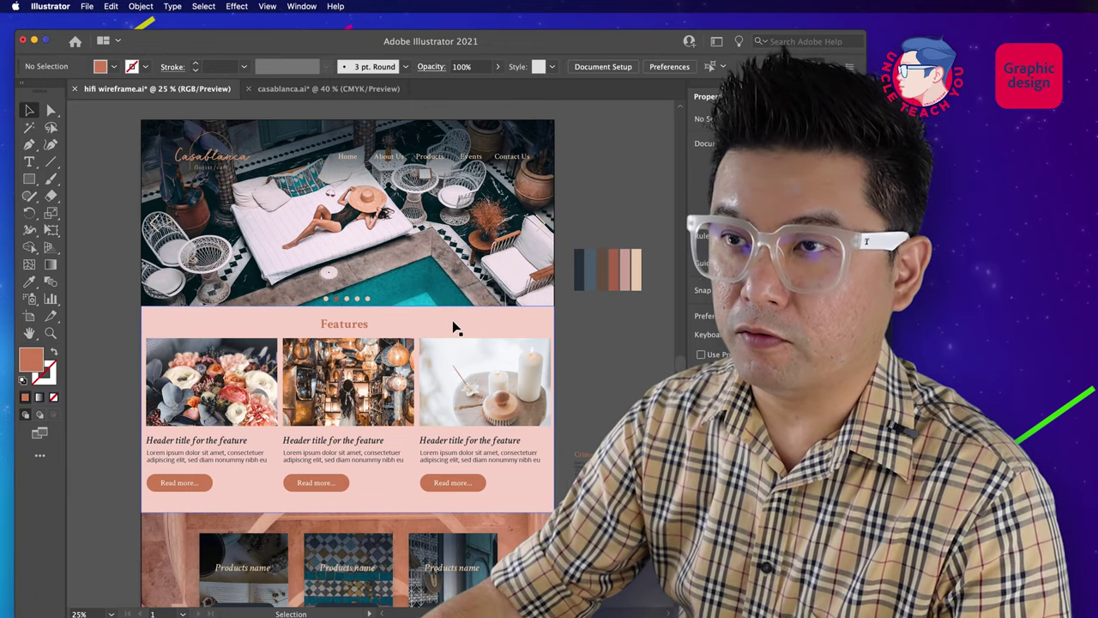
pyautogui.scroll(-5, 420, 409)
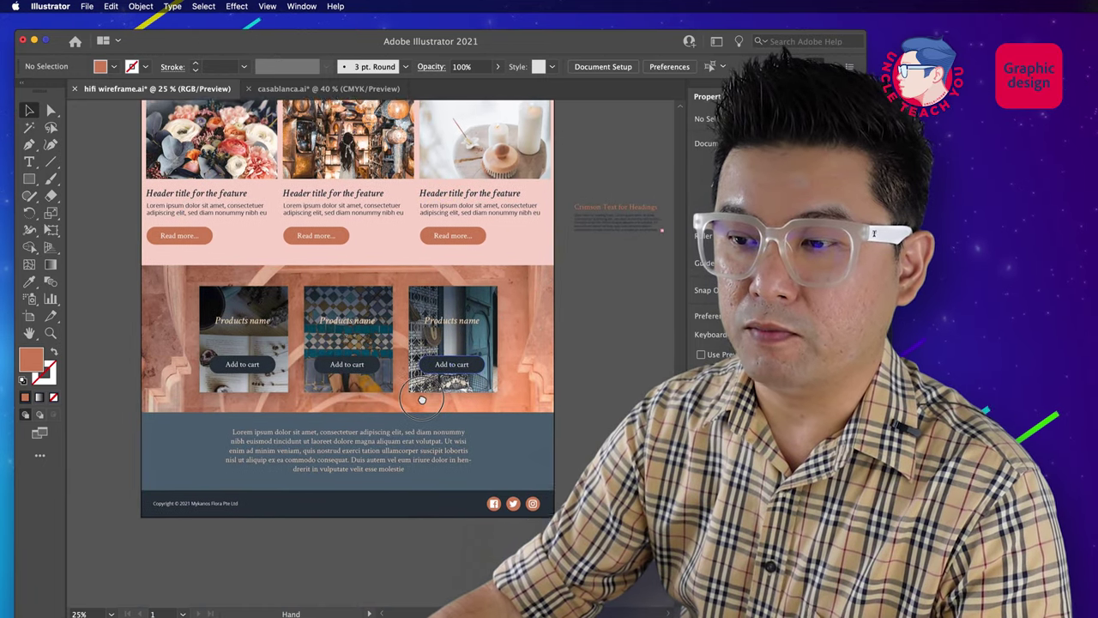
pyautogui.scroll(5, 434, 463)
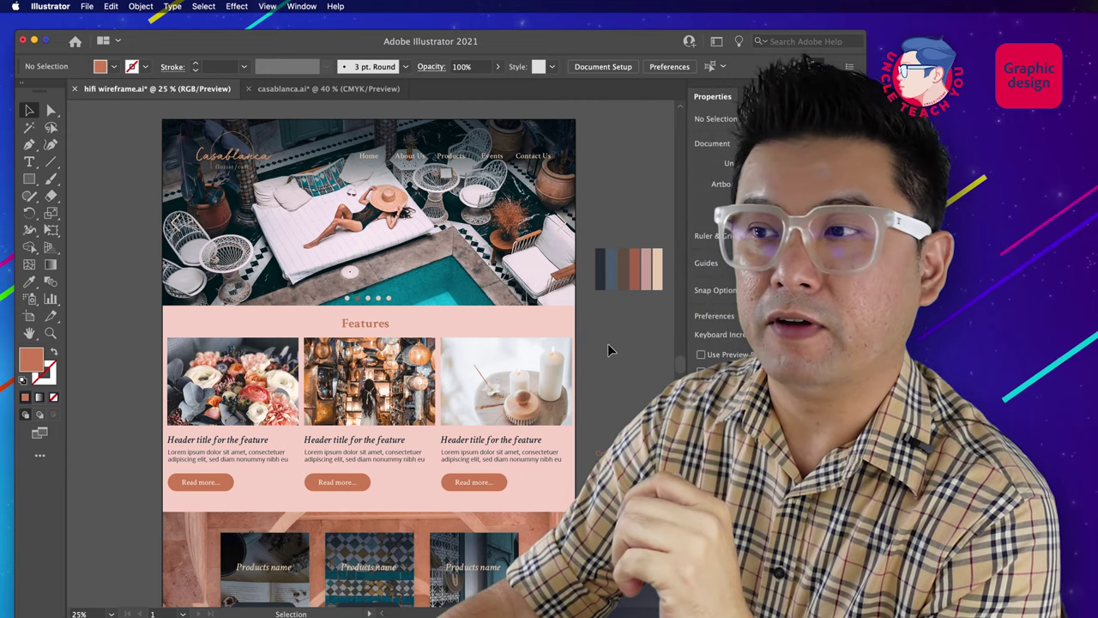
pyautogui.click(542, 301)
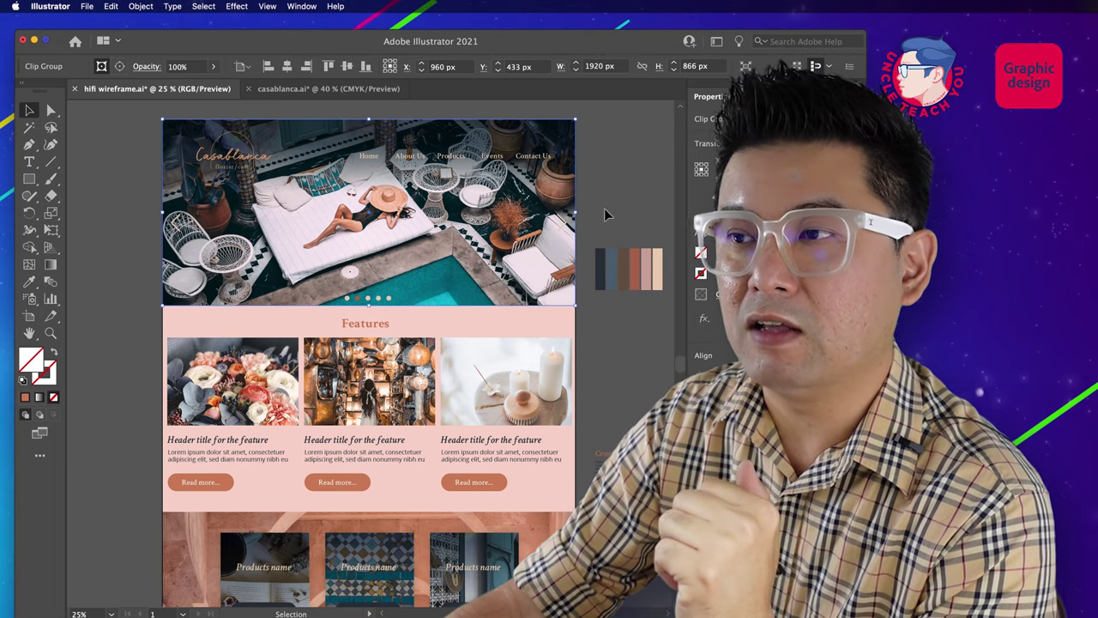
pyautogui.click(614, 211)
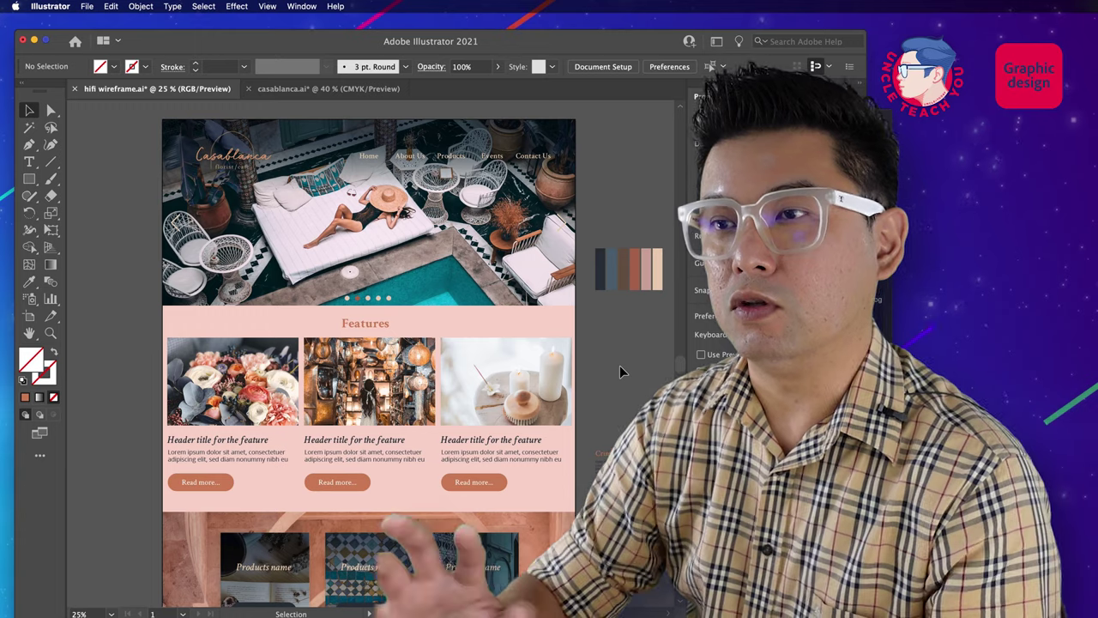
# Step: Compare the casablanca.ai mood board's palette, photos and fonts with the finished page in the hifi wireframe document
pyautogui.click(328, 90)
pyautogui.moveTo(281, 288); pyautogui.dragTo(390, 288)
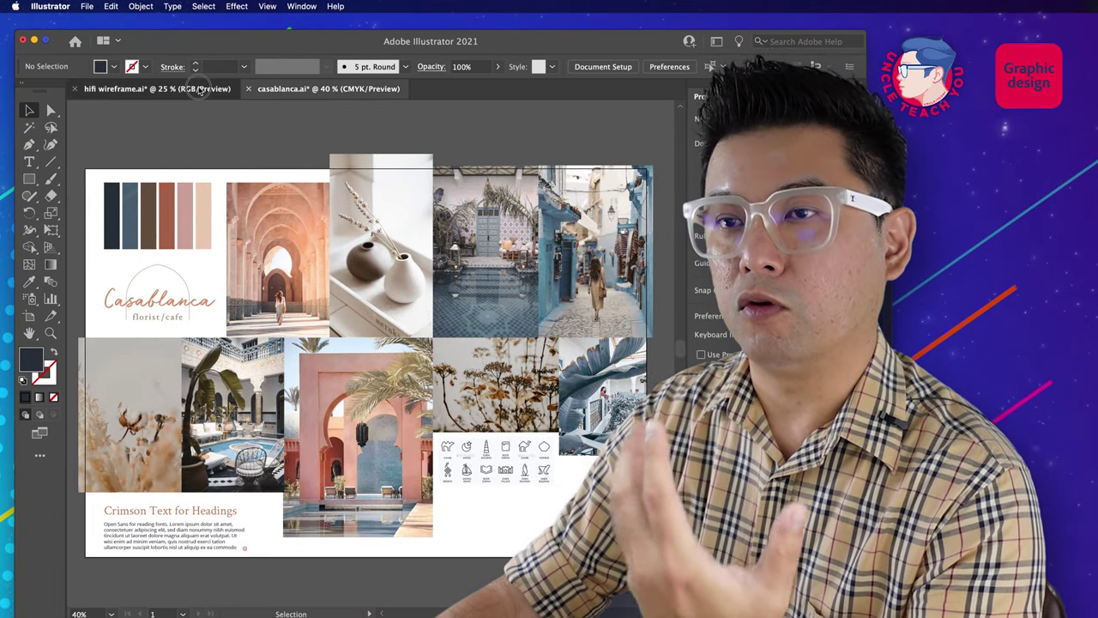
pyautogui.click(197, 88)
pyautogui.moveTo(626, 396)
pyautogui.mouseDown()
pyautogui.moveTo(612, 397)
pyautogui.moveTo(611, 385)
pyautogui.mouseUp()
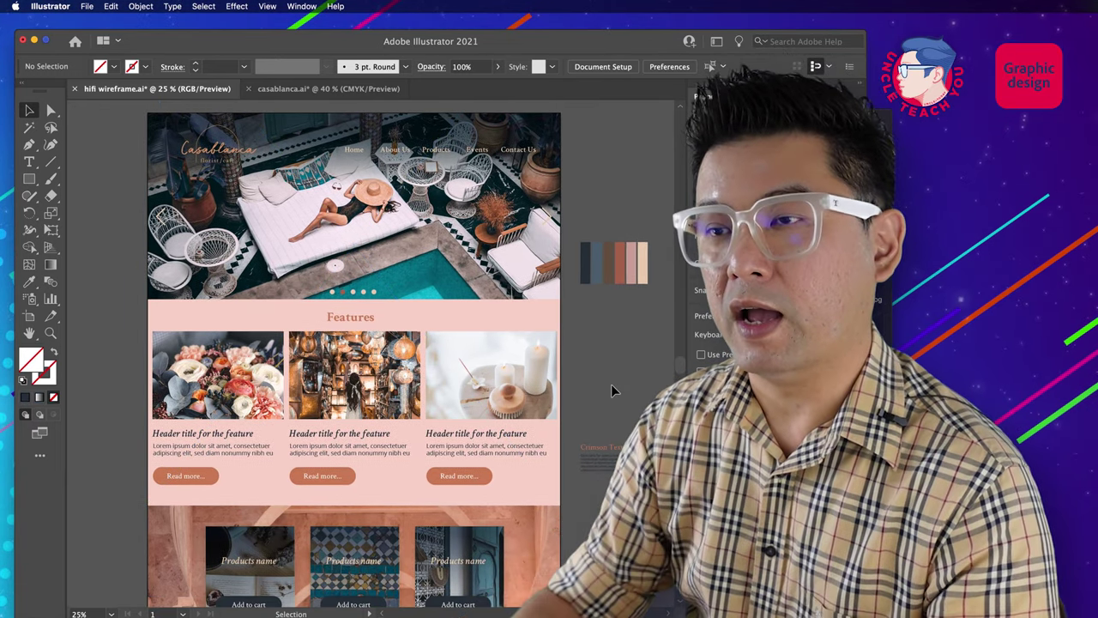